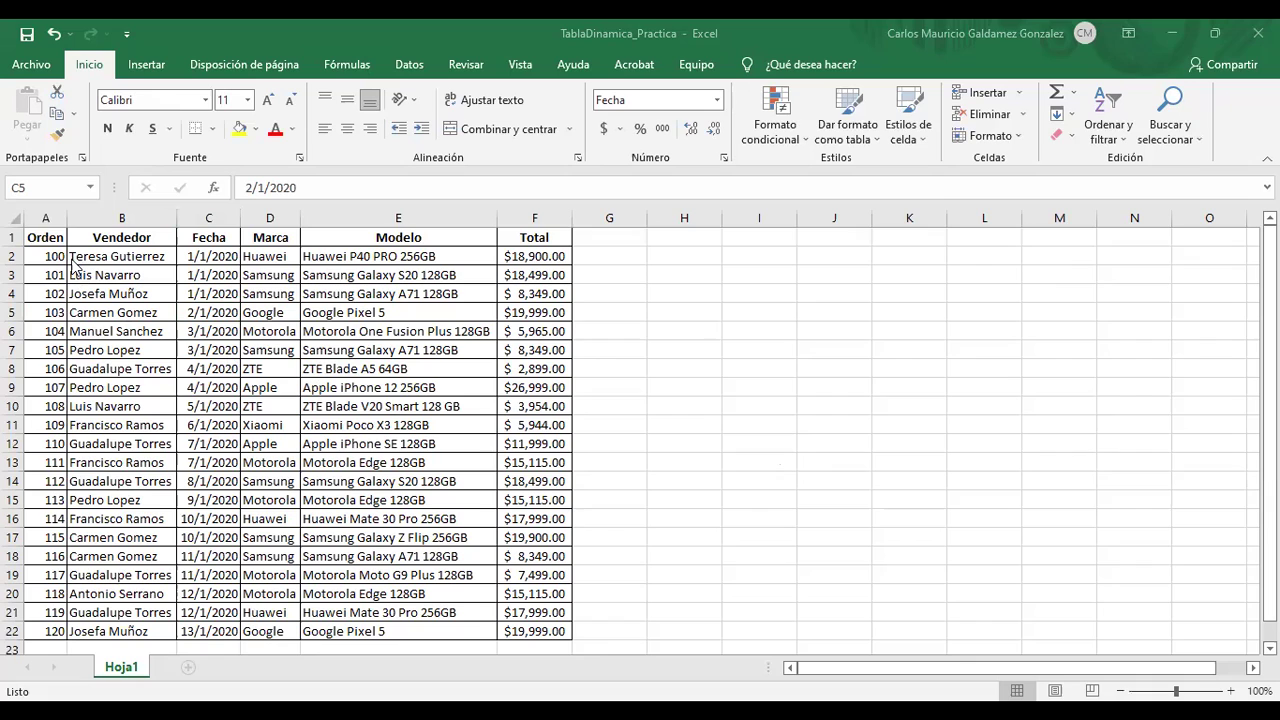
- Review the sales table in A1:F22 and its column headings from Orden to Total
click(334, 355)
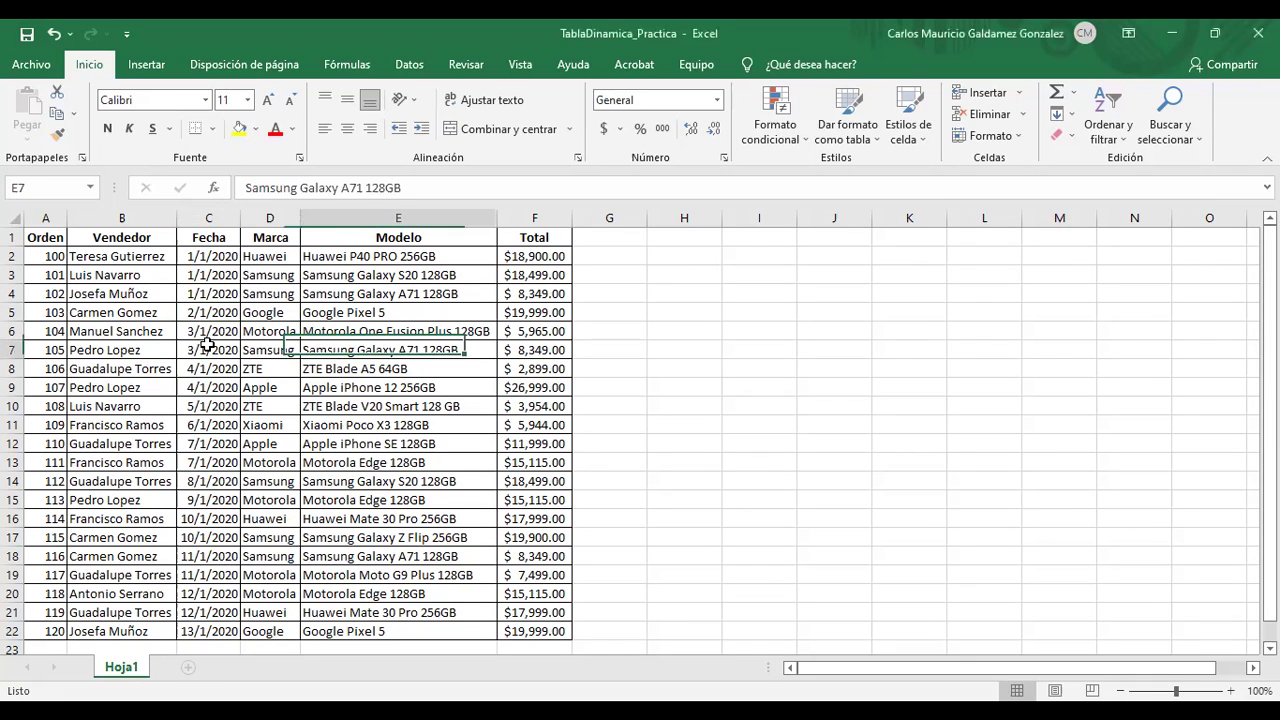
drag(38, 238, 499, 624)
click(357, 366)
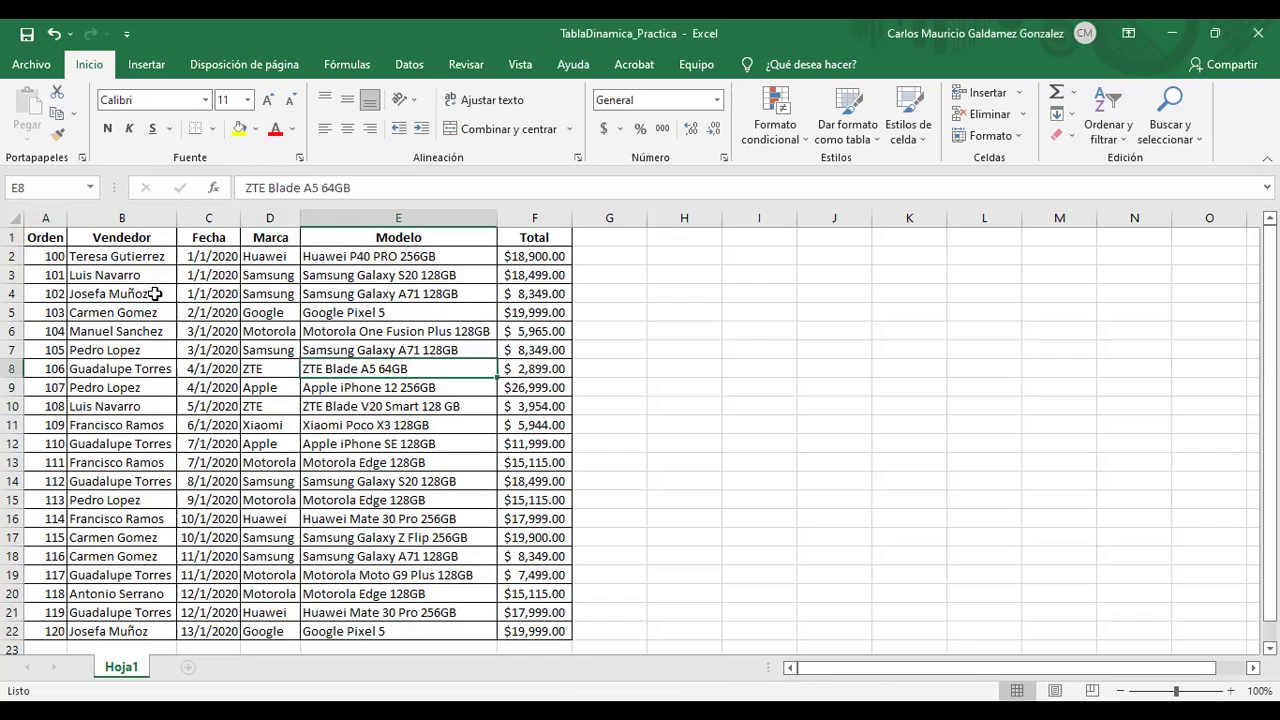
click(35, 233)
drag(35, 233, 179, 237)
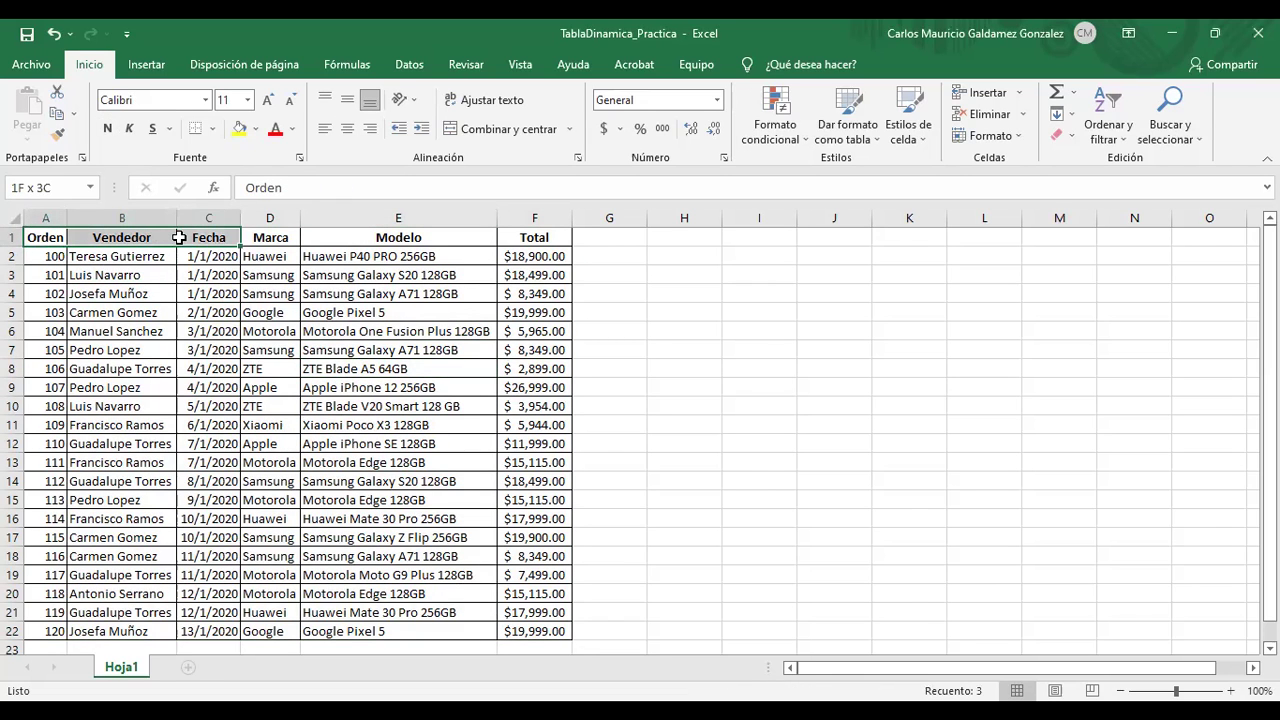
click(268, 240)
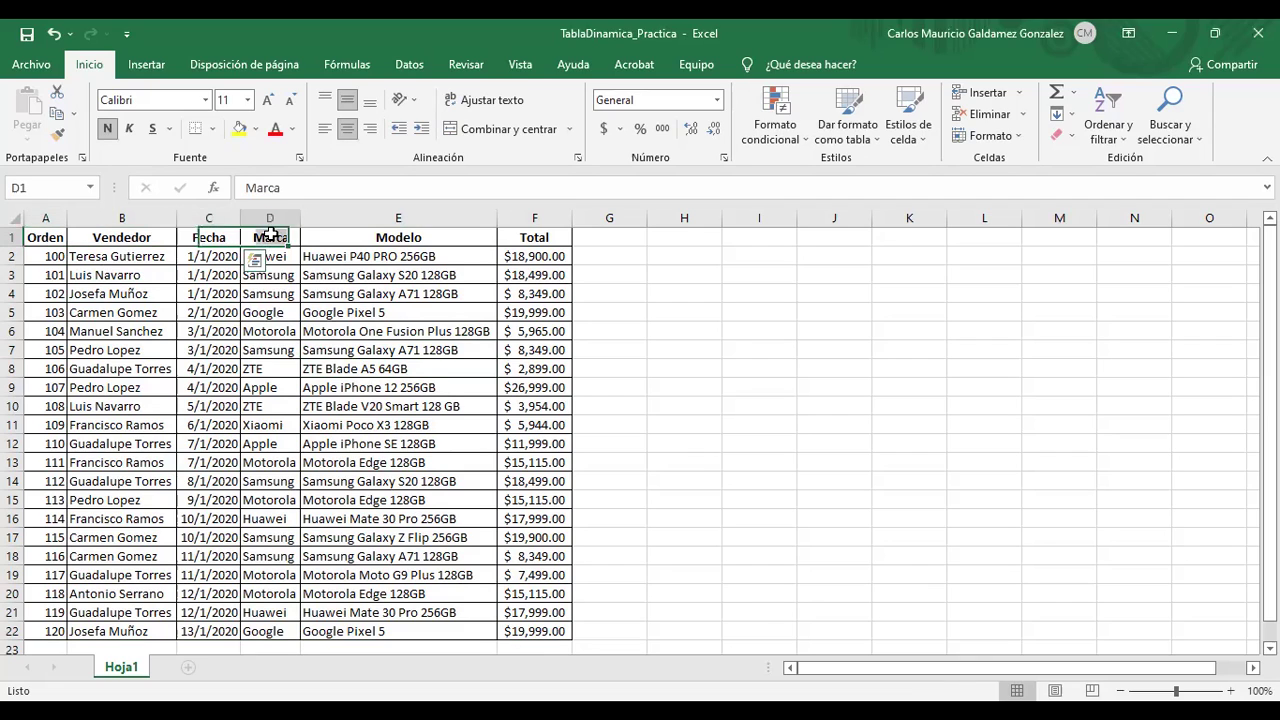
click(381, 245)
click(536, 238)
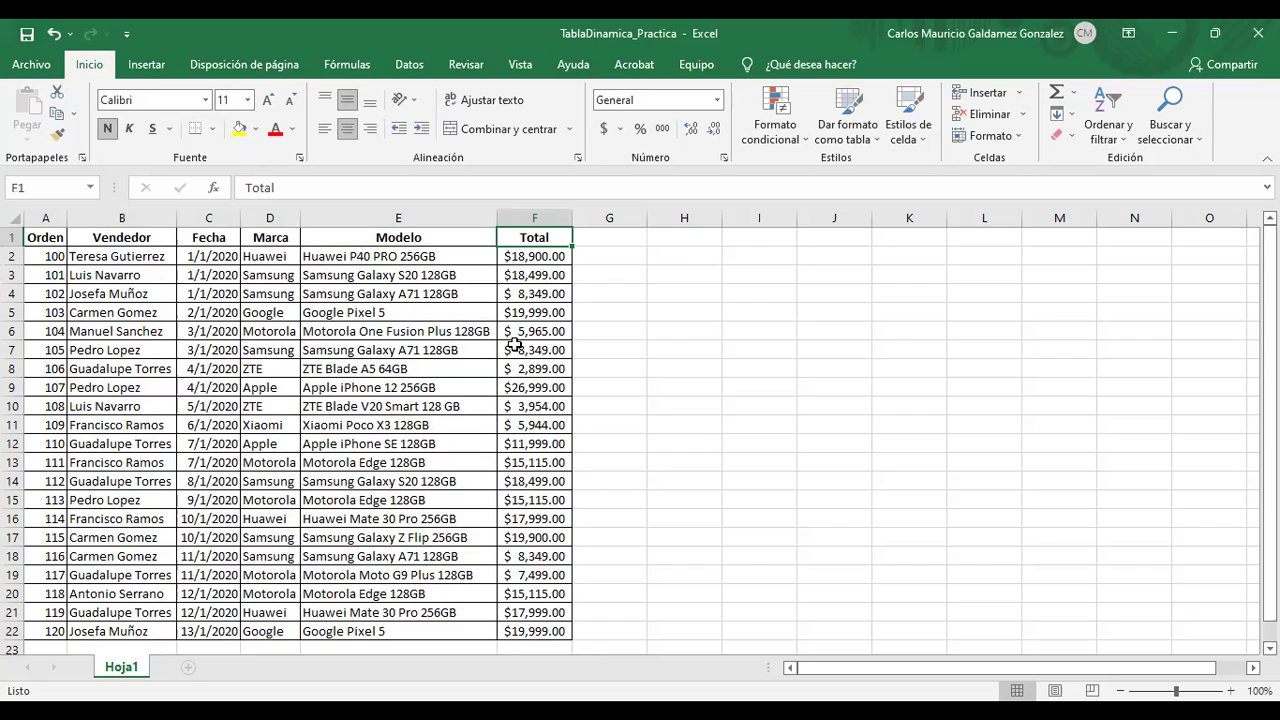
drag(50, 238, 511, 636)
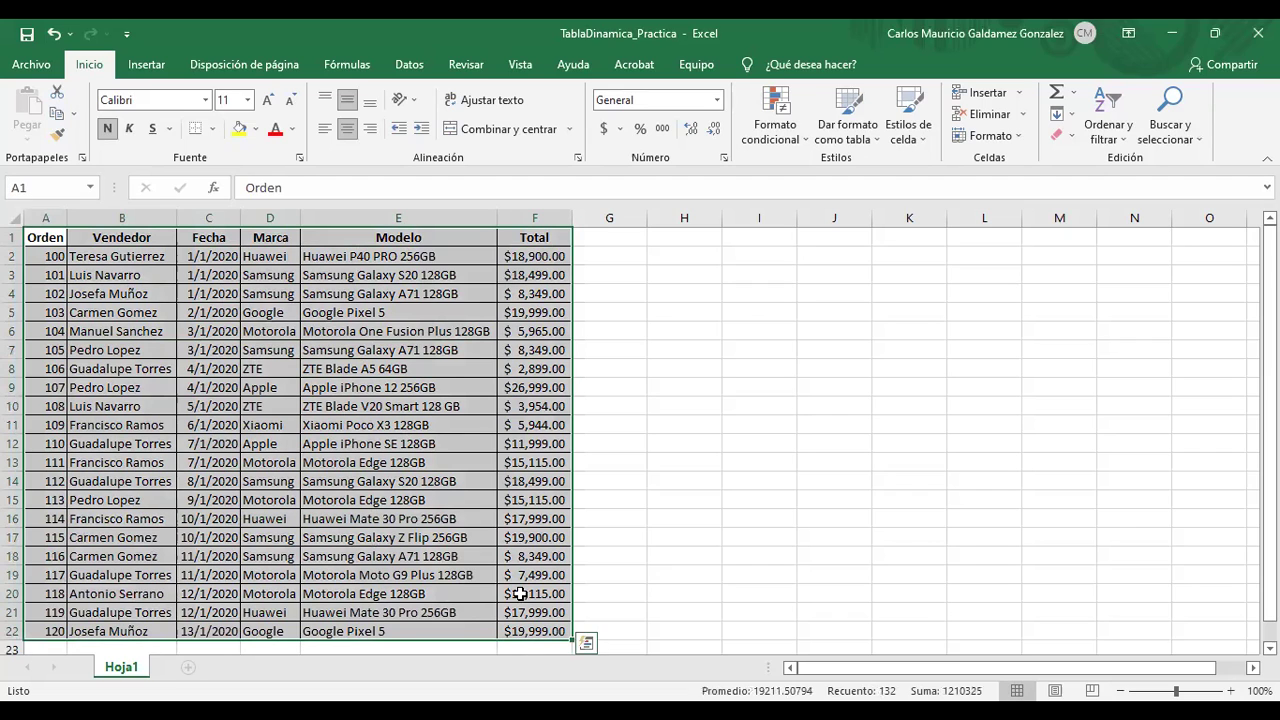
click(190, 347)
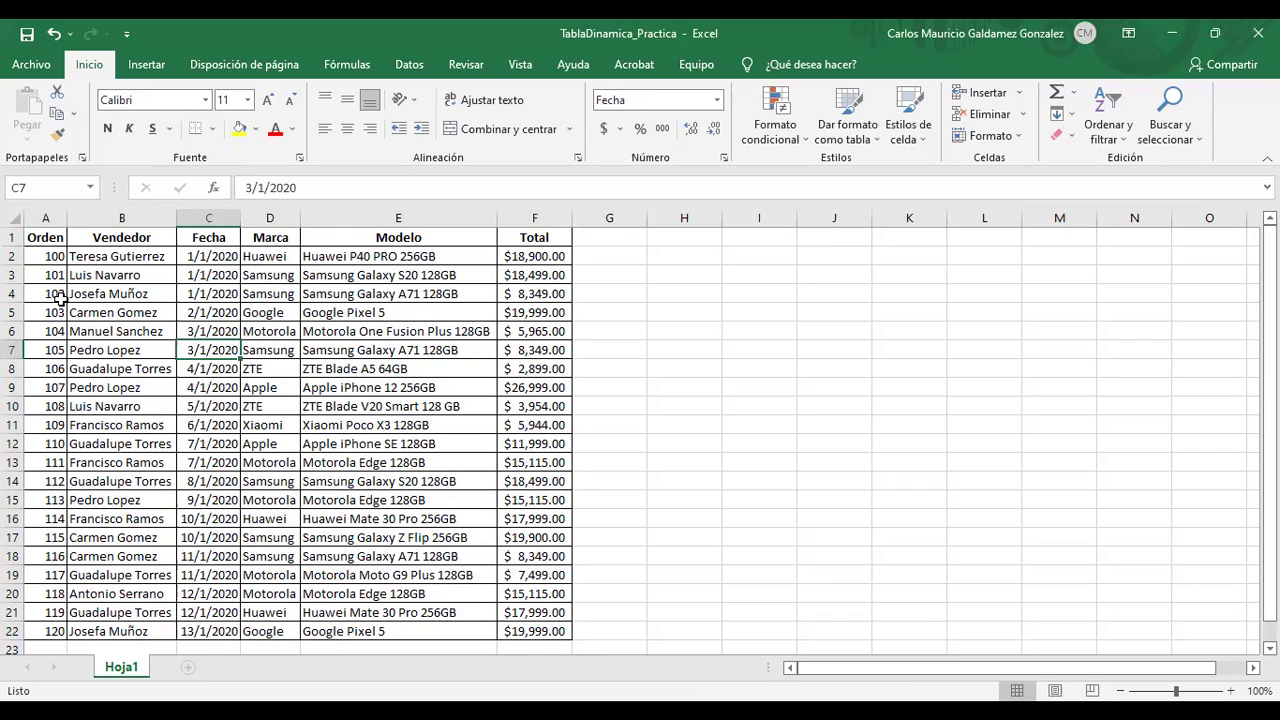
- Examine the order numbers in the Orden column, focusing on the first three records
drag(40, 256, 31, 626)
click(84, 315)
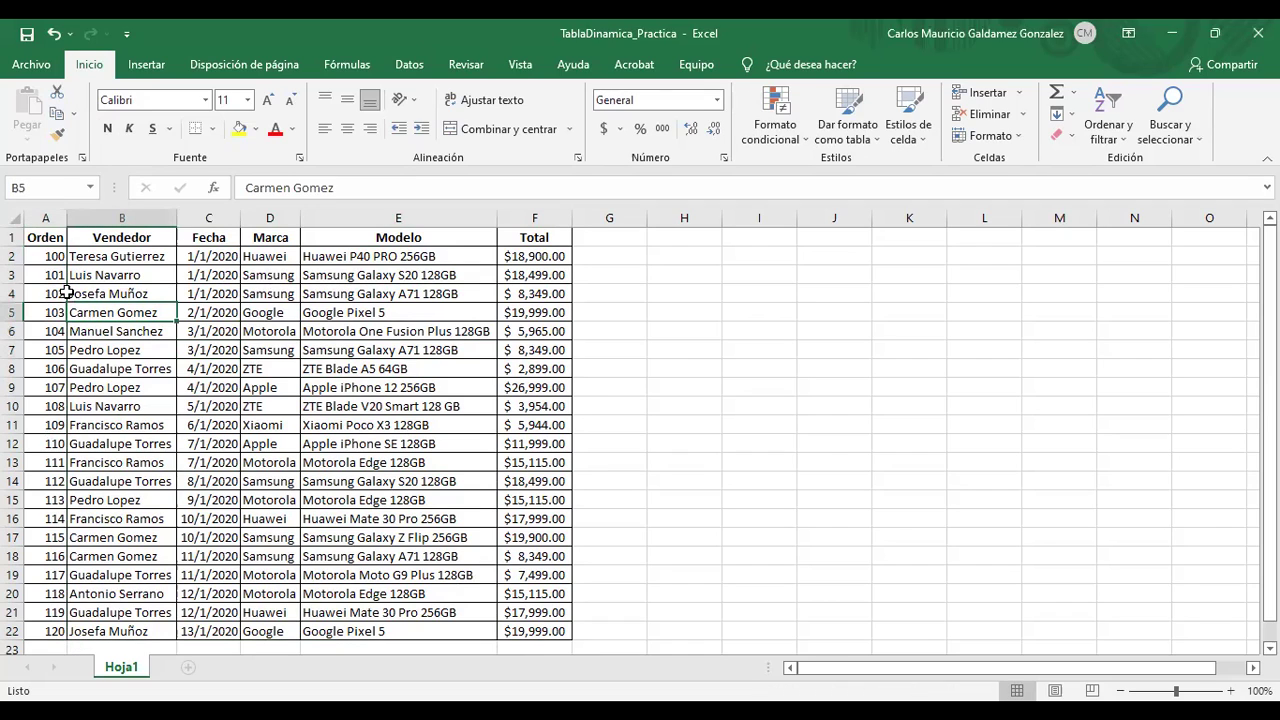
drag(40, 254, 34, 297)
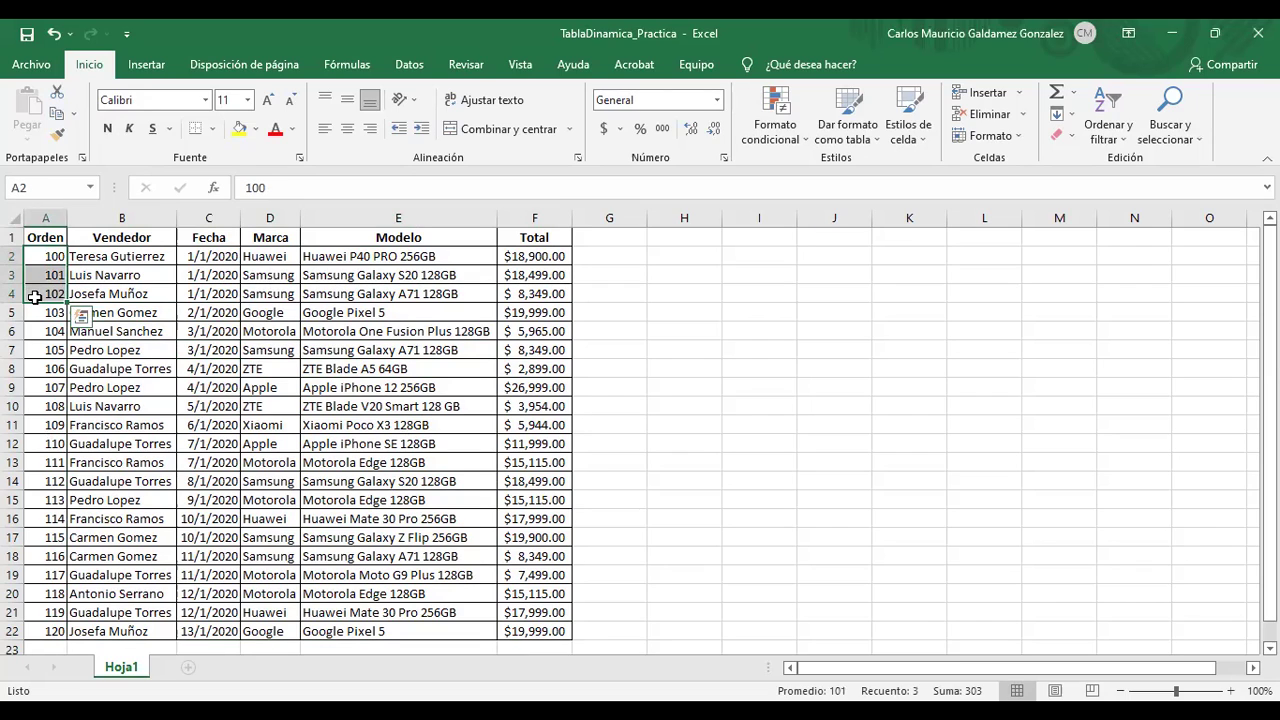
click(34, 297)
drag(36, 254, 34, 296)
click(104, 295)
- Examine the Vendedor column for sellers who appear in more than one order
click(104, 261)
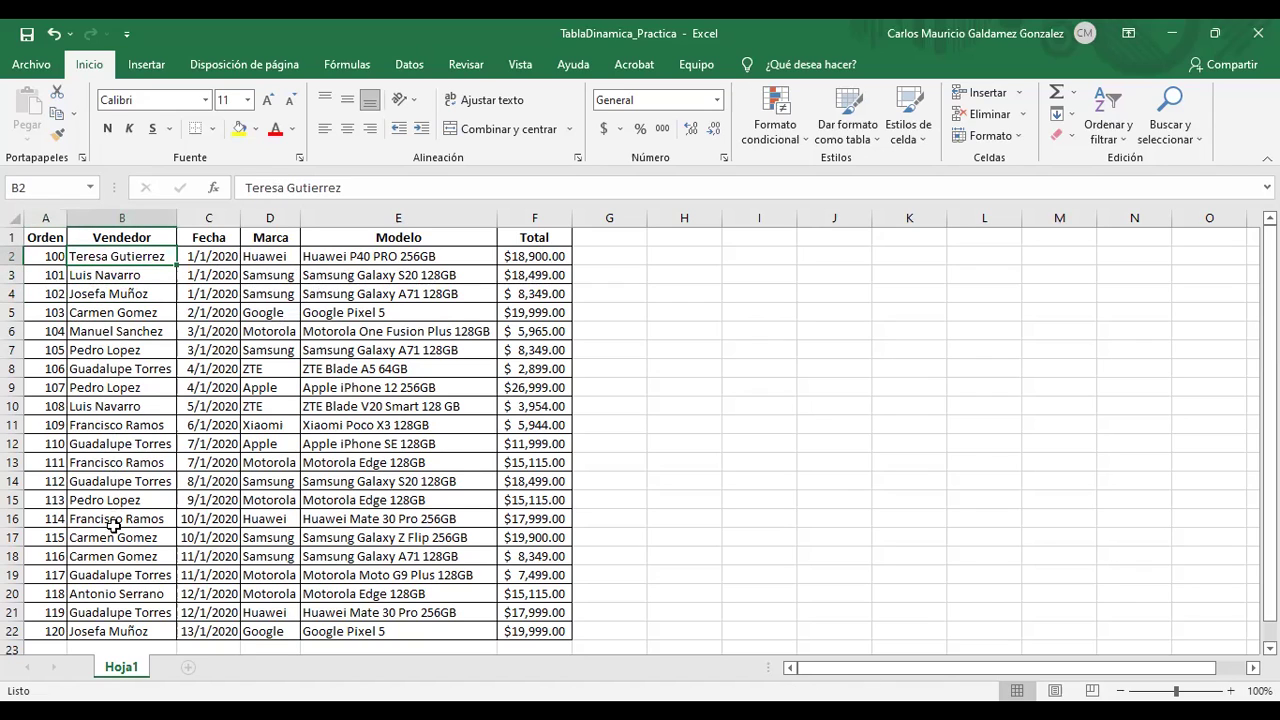
click(104, 279)
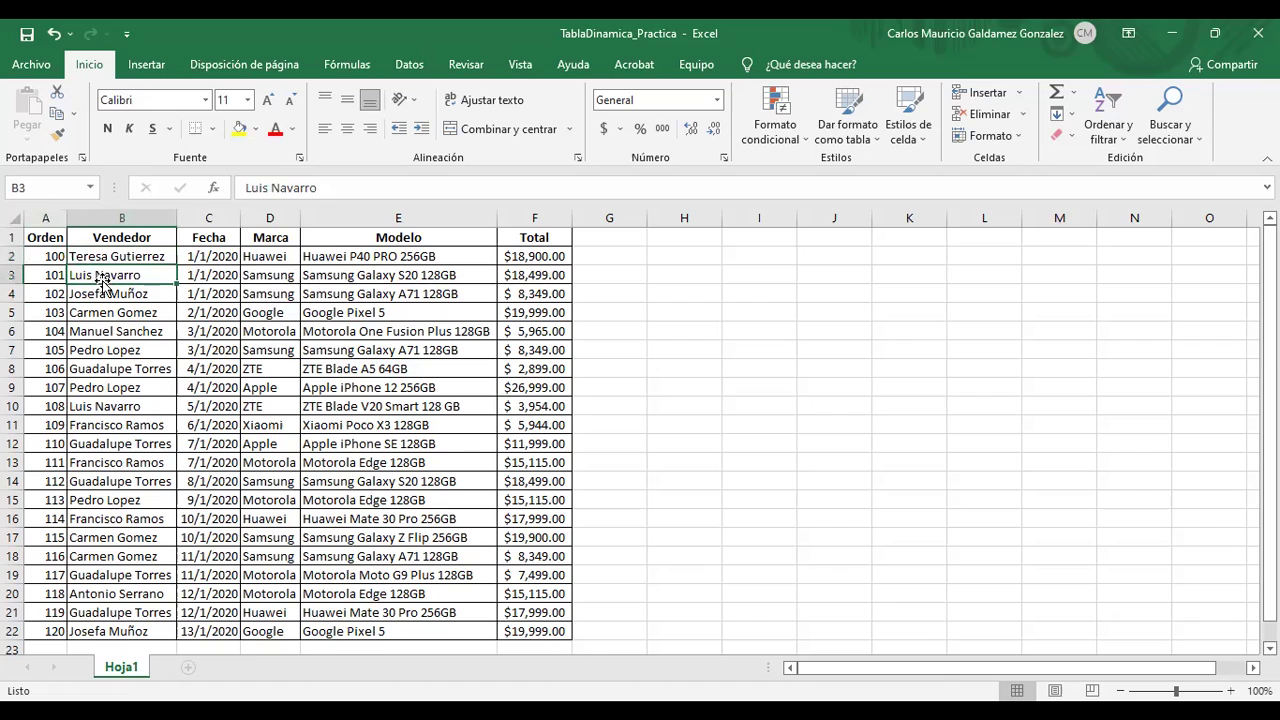
click(119, 407)
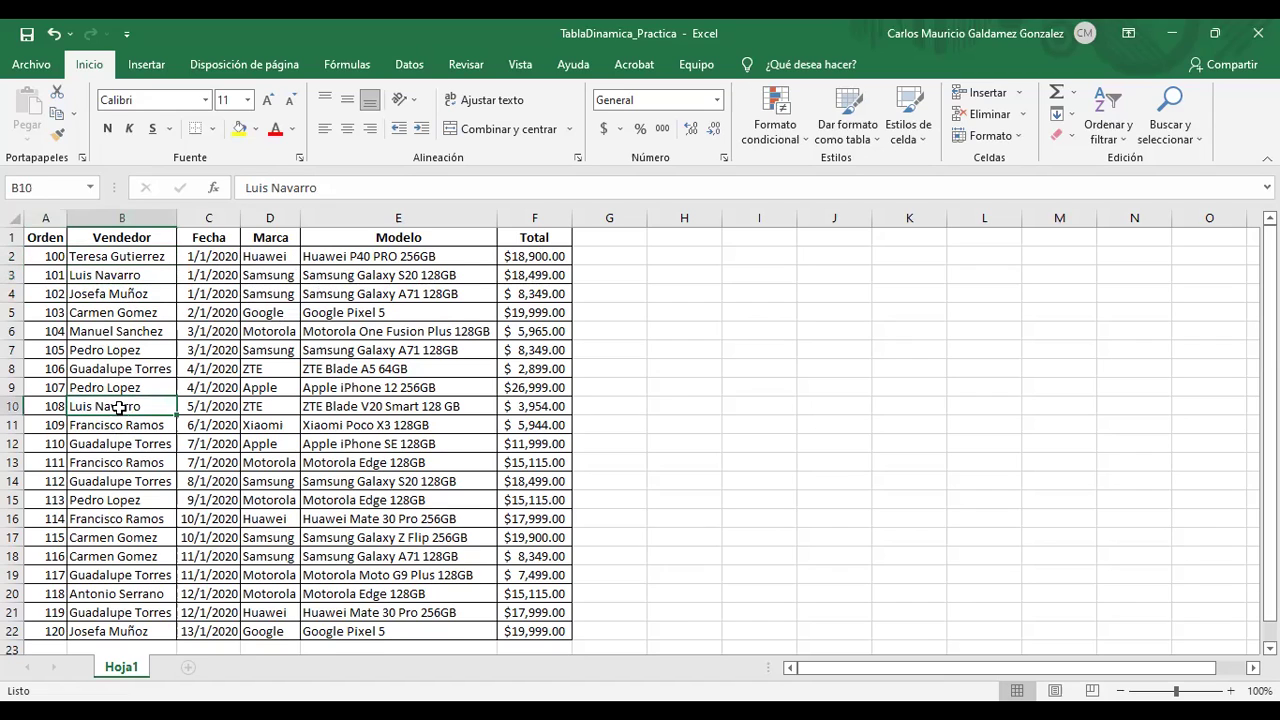
click(118, 295)
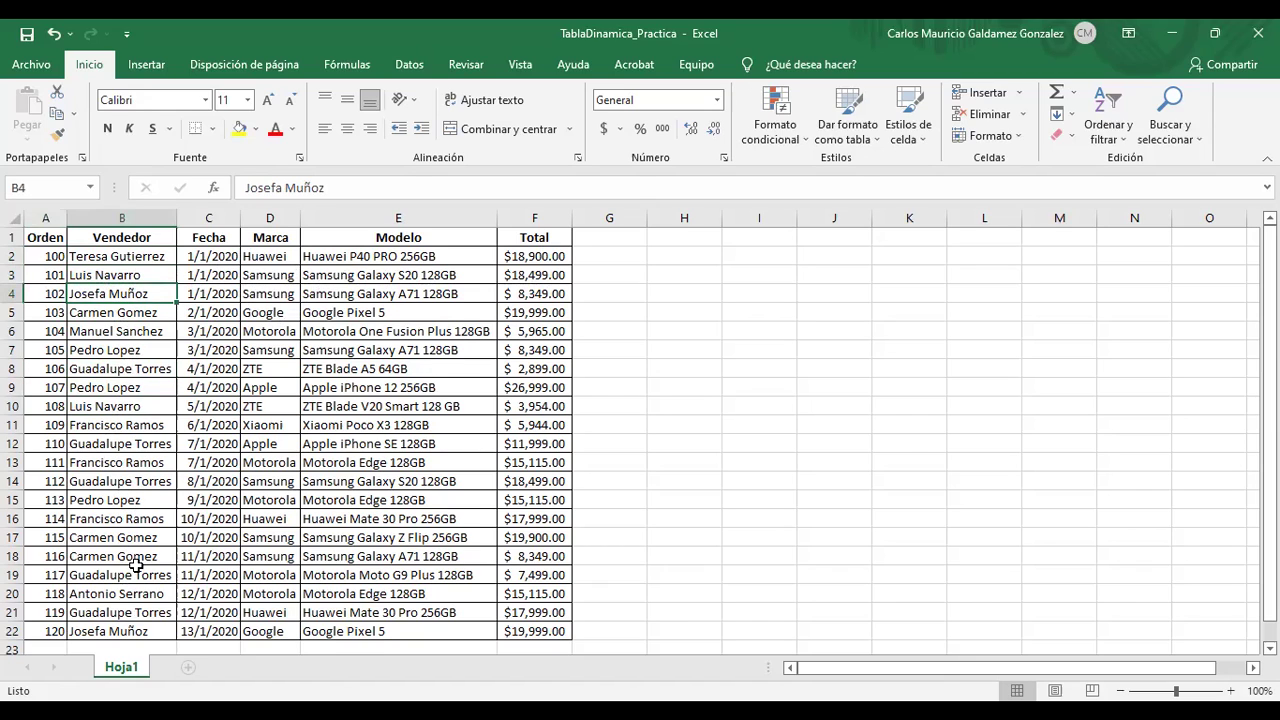
click(121, 632)
click(114, 315)
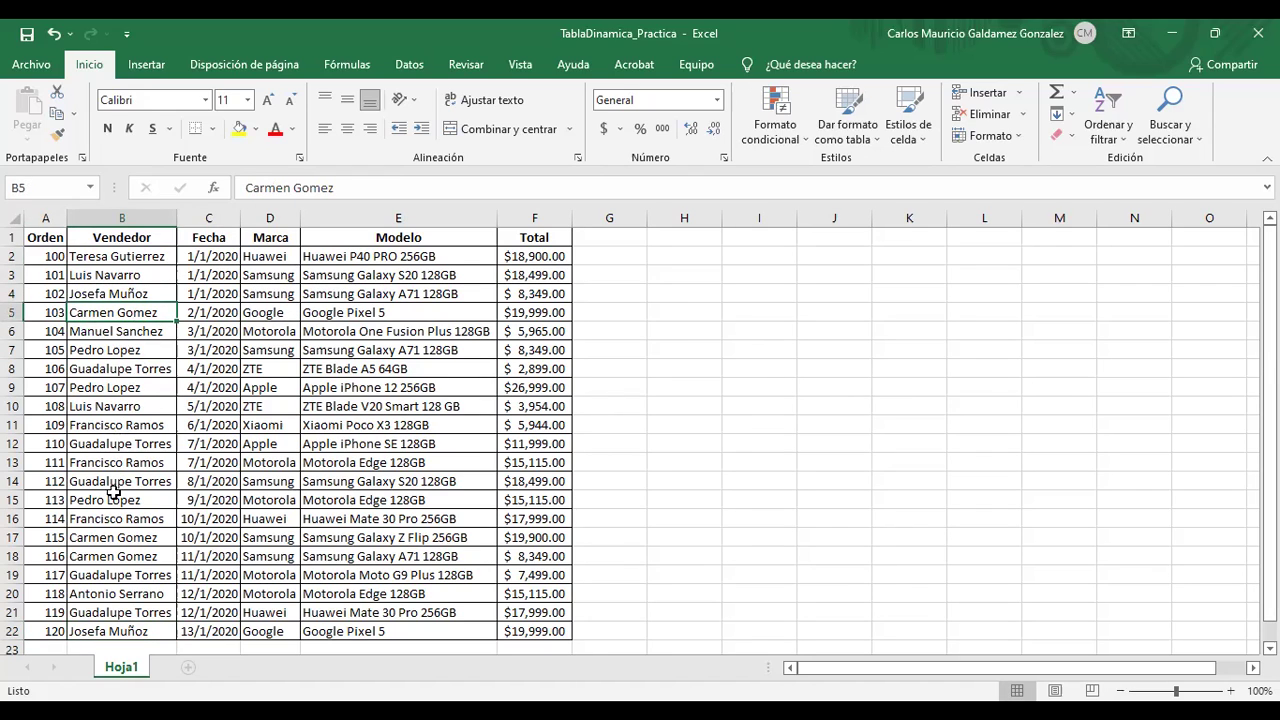
click(124, 538)
click(126, 556)
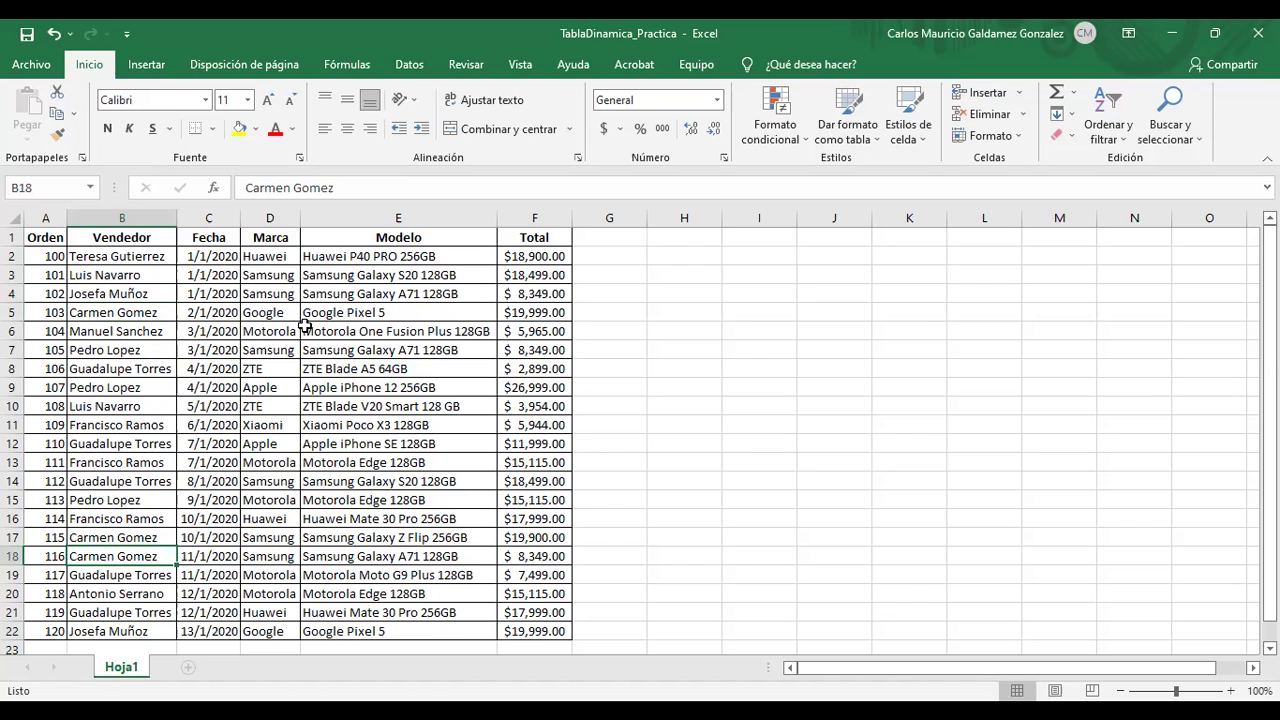
click(140, 258)
drag(140, 291, 118, 632)
click(130, 326)
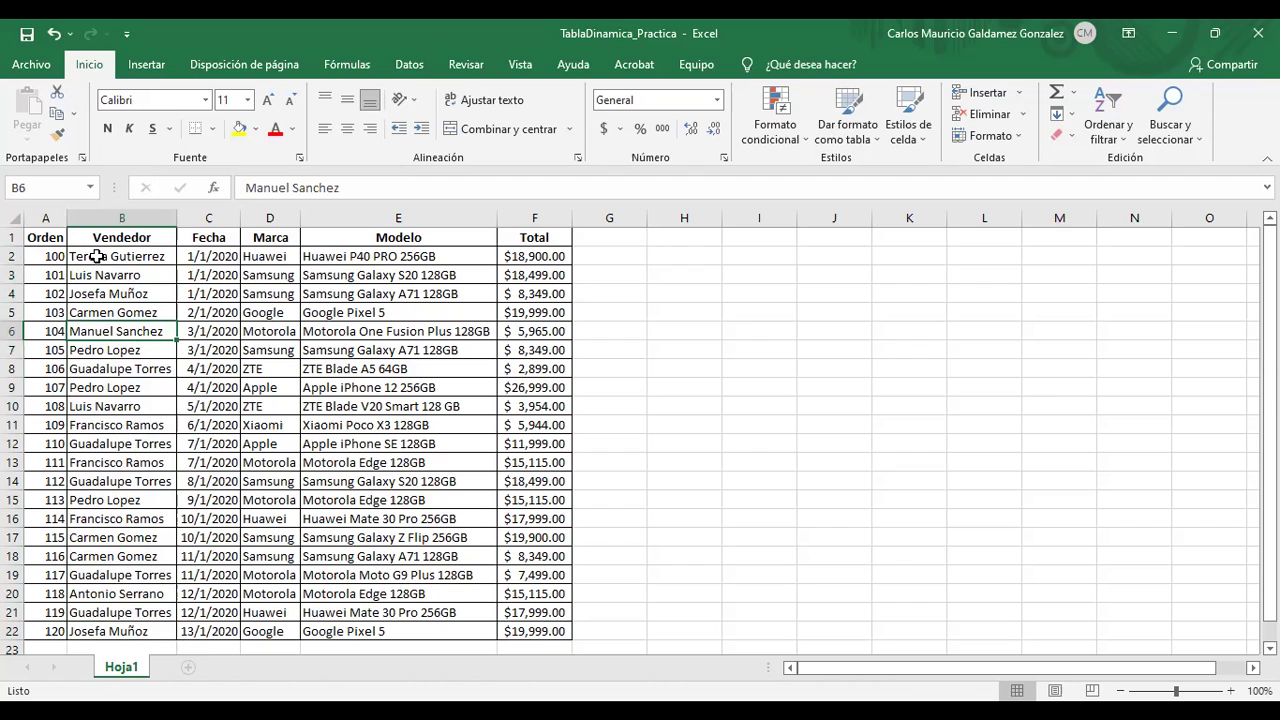
- Examine the Fecha, Marca and Modelo columns, and highlight the whole data range A1:F22
drag(200, 256, 201, 629)
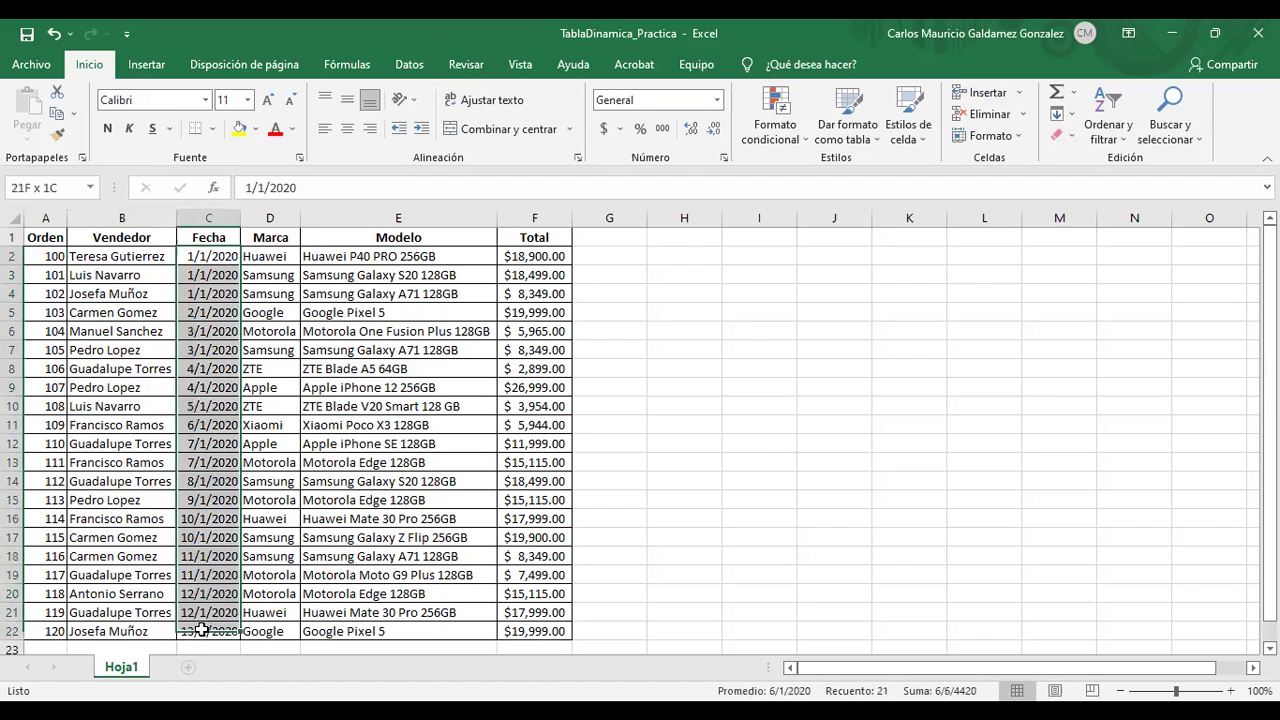
drag(268, 252, 266, 617)
drag(388, 256, 398, 632)
click(426, 312)
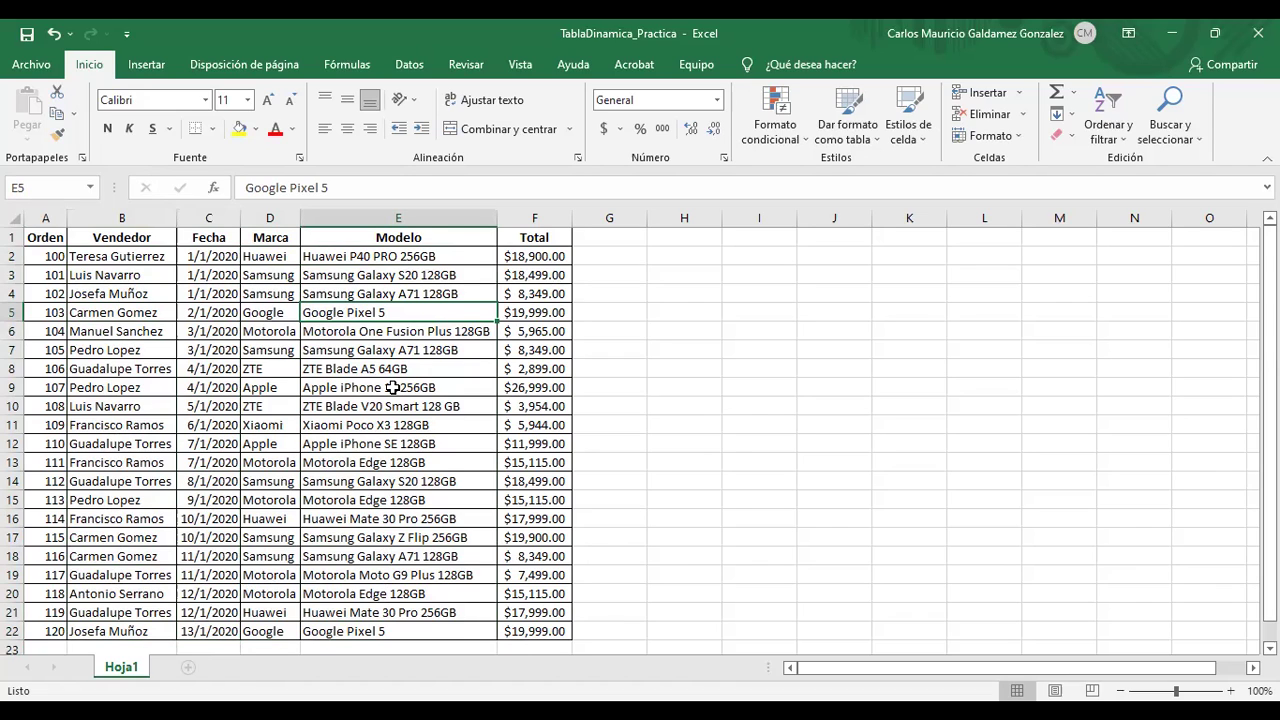
drag(40, 238, 515, 634)
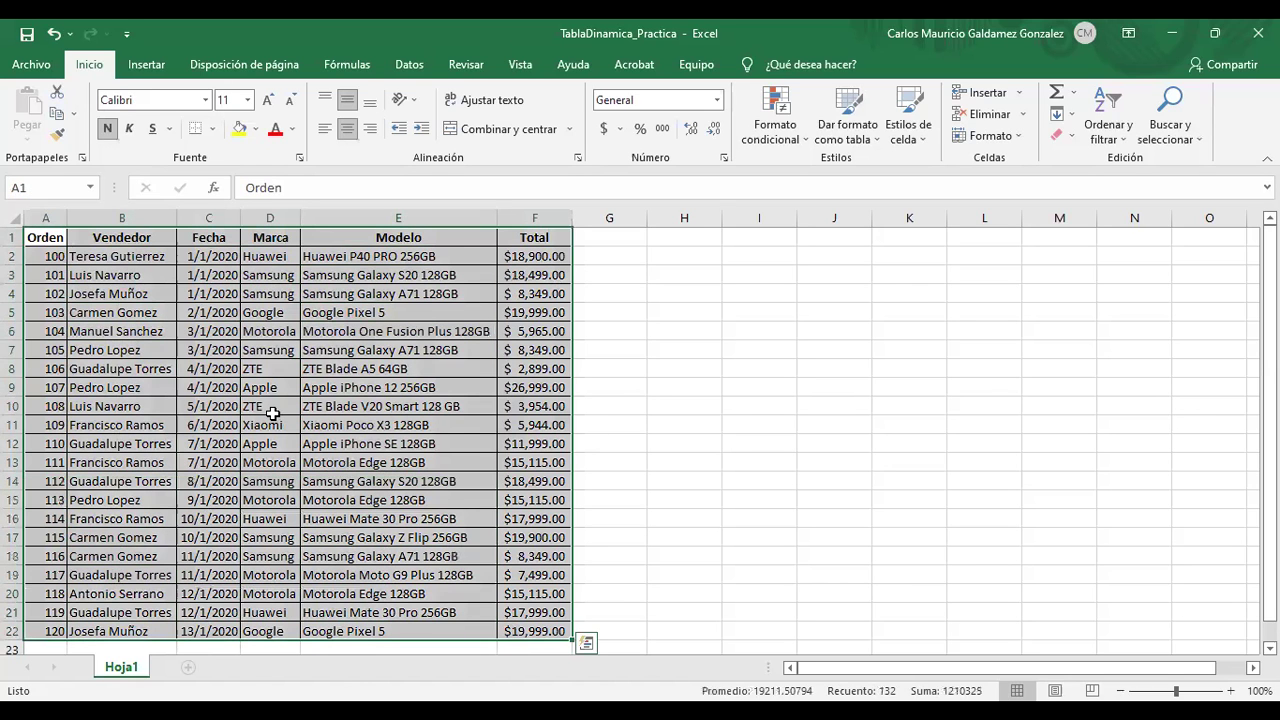
click(200, 343)
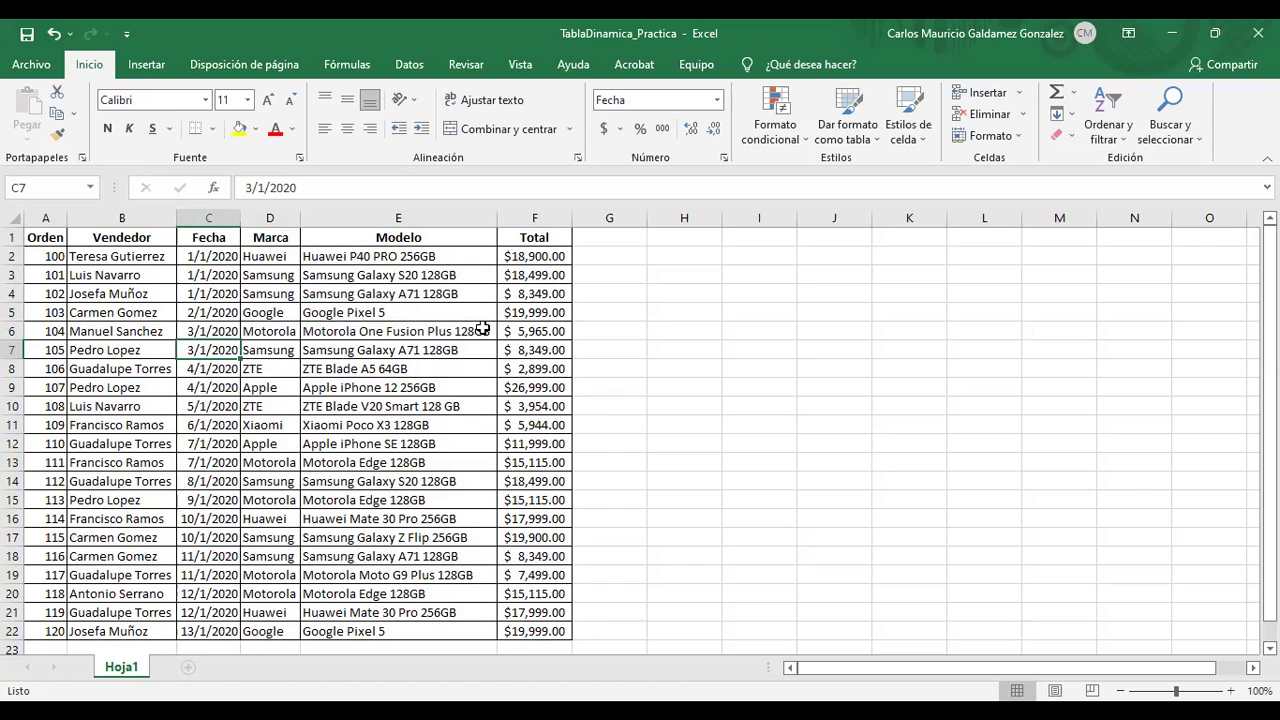
drag(40, 240, 560, 636)
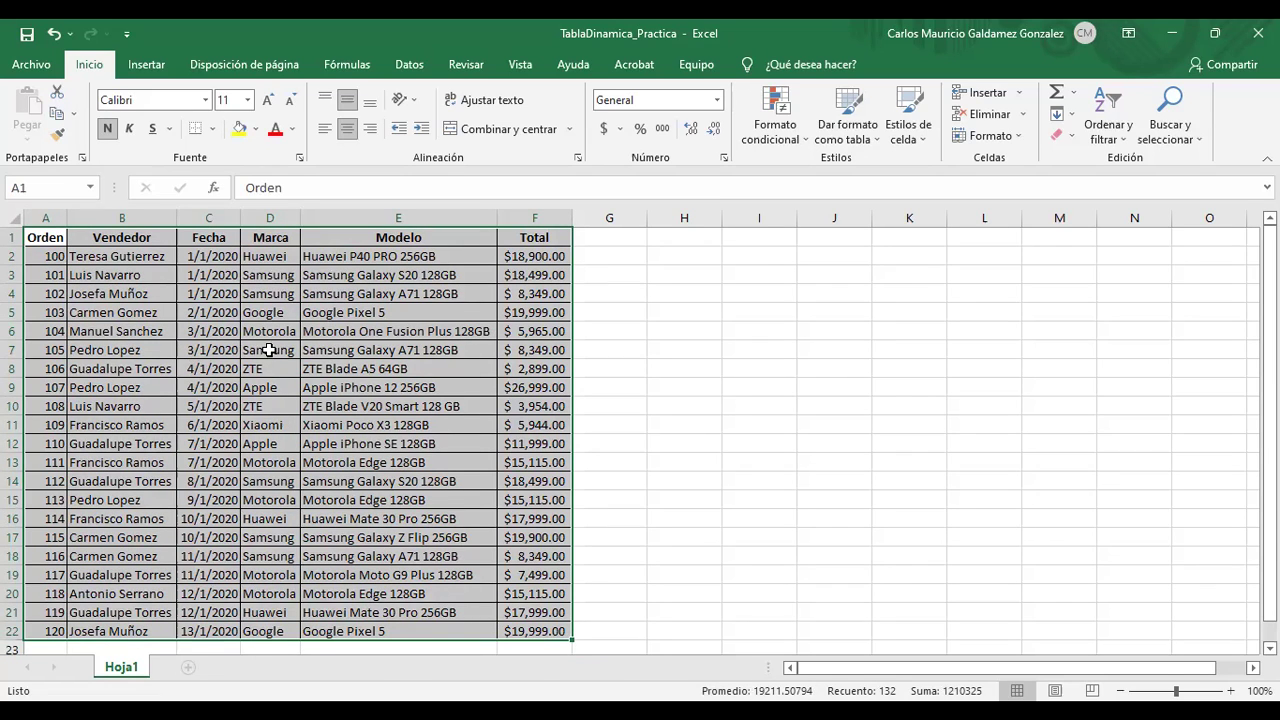
- Open the recommended pivot tables for the sales data, starting from a single cell inside the table
click(150, 349)
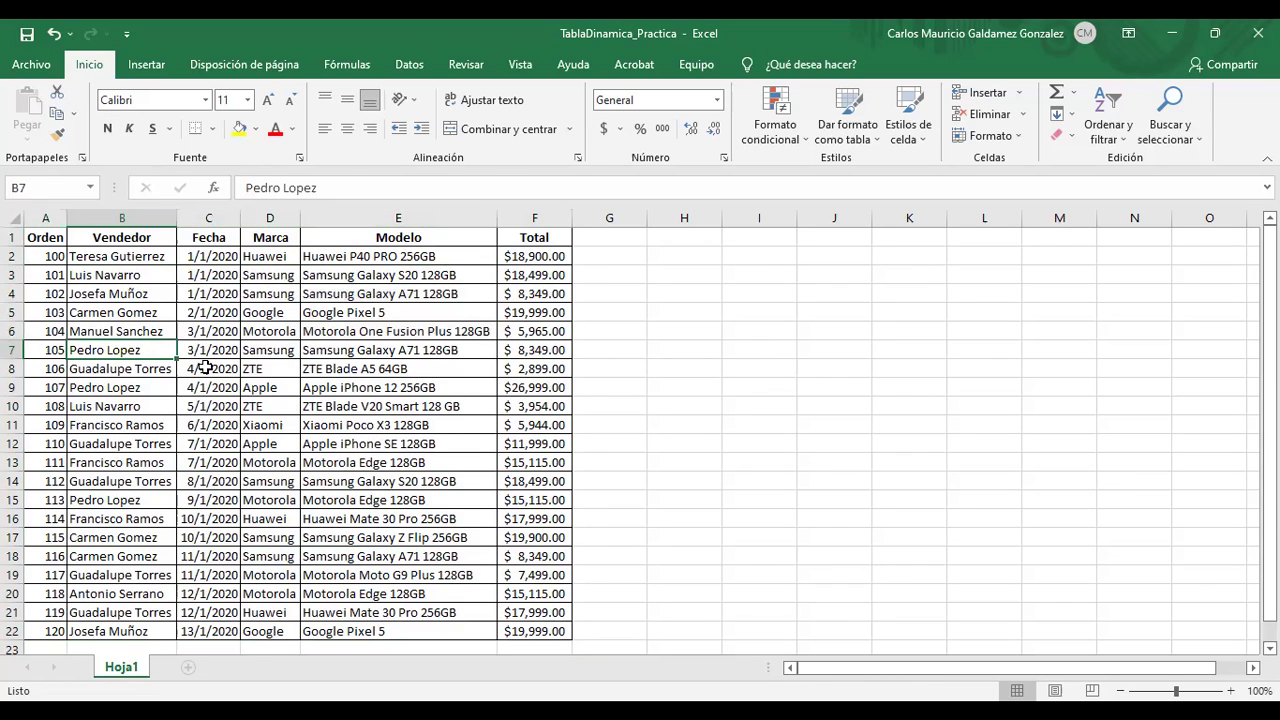
click(145, 66)
click(112, 110)
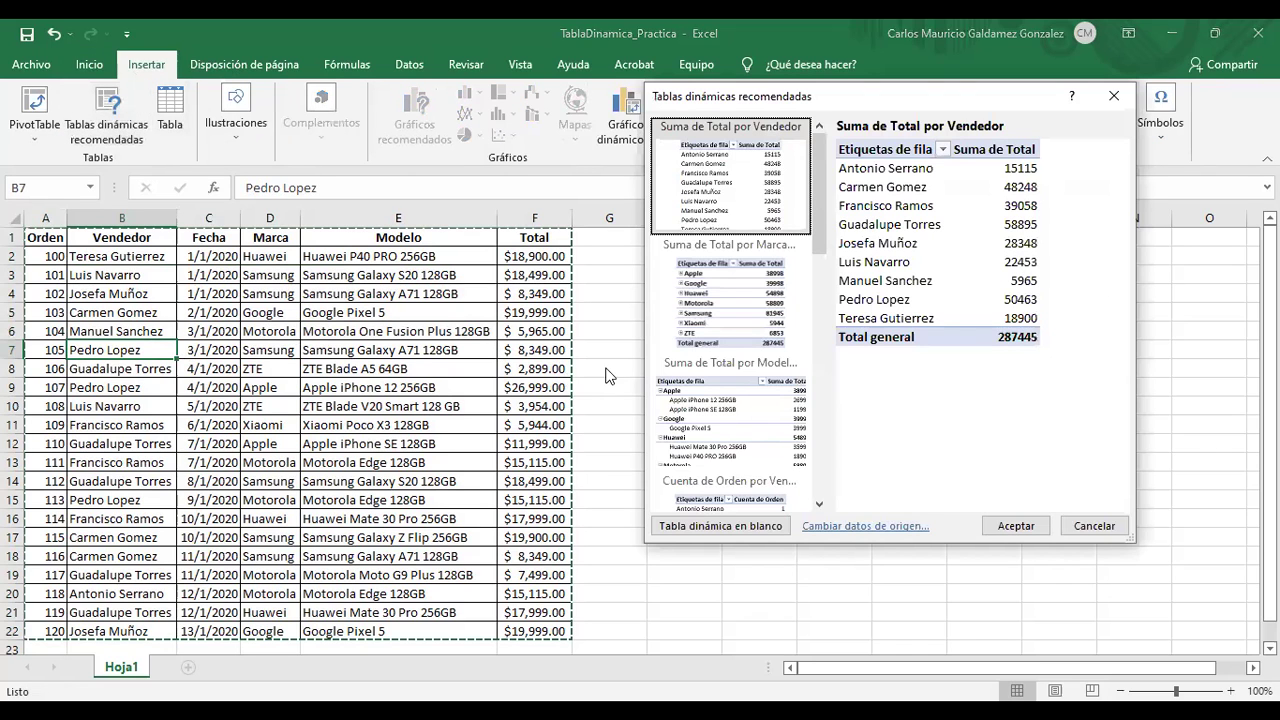
drag(840, 103, 876, 170)
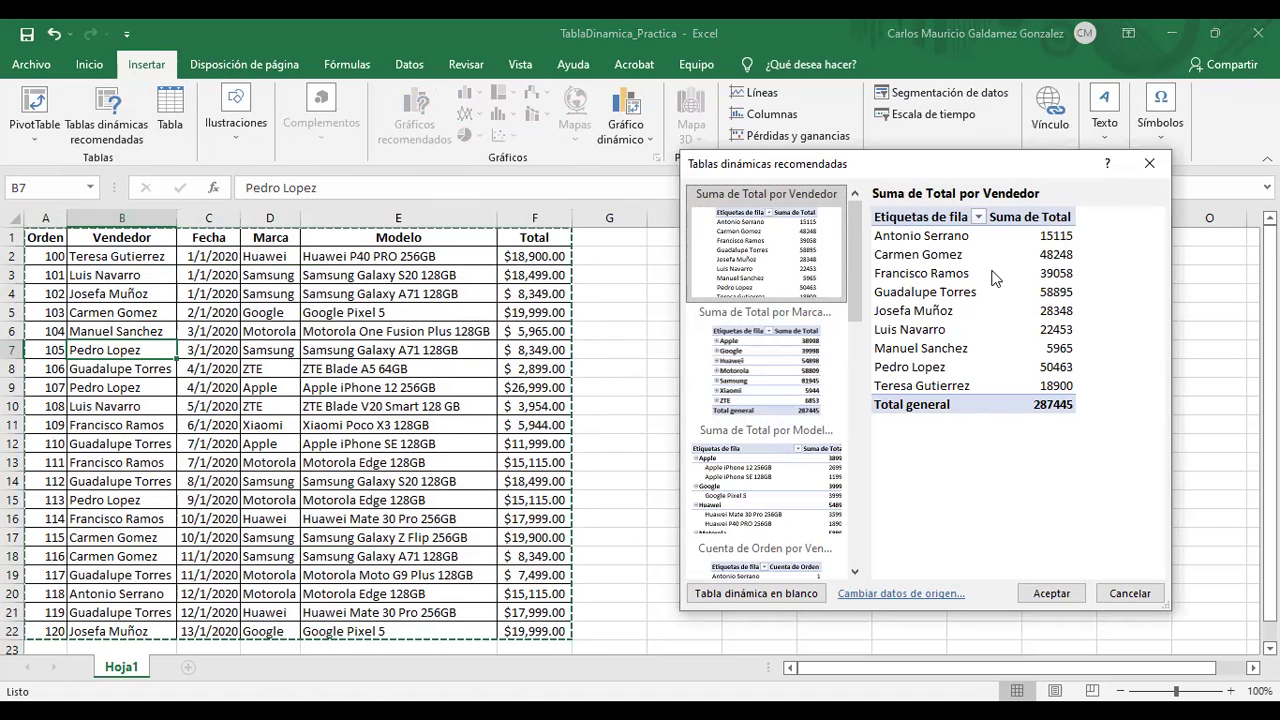
- Preview the recommended pivot tables for Suma de Total por Marca, Suma de Total por Modelo and Cuenta de Orden por Vendedor
click(776, 375)
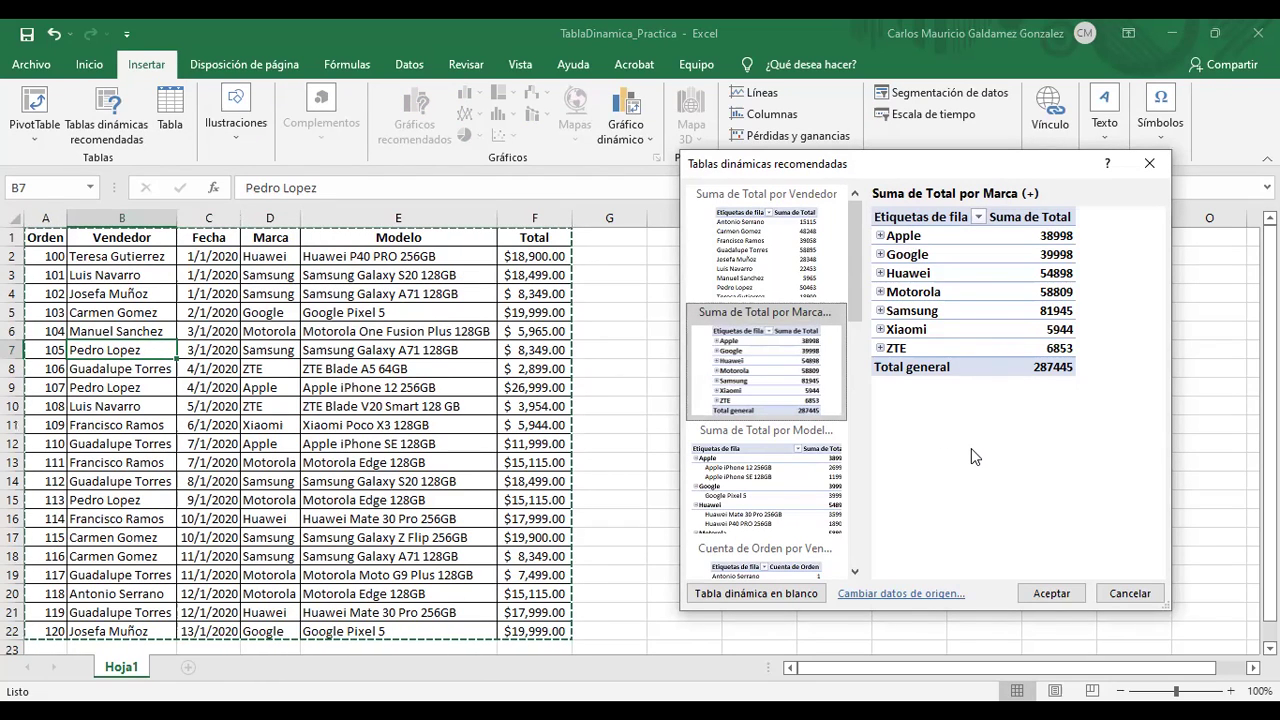
click(765, 500)
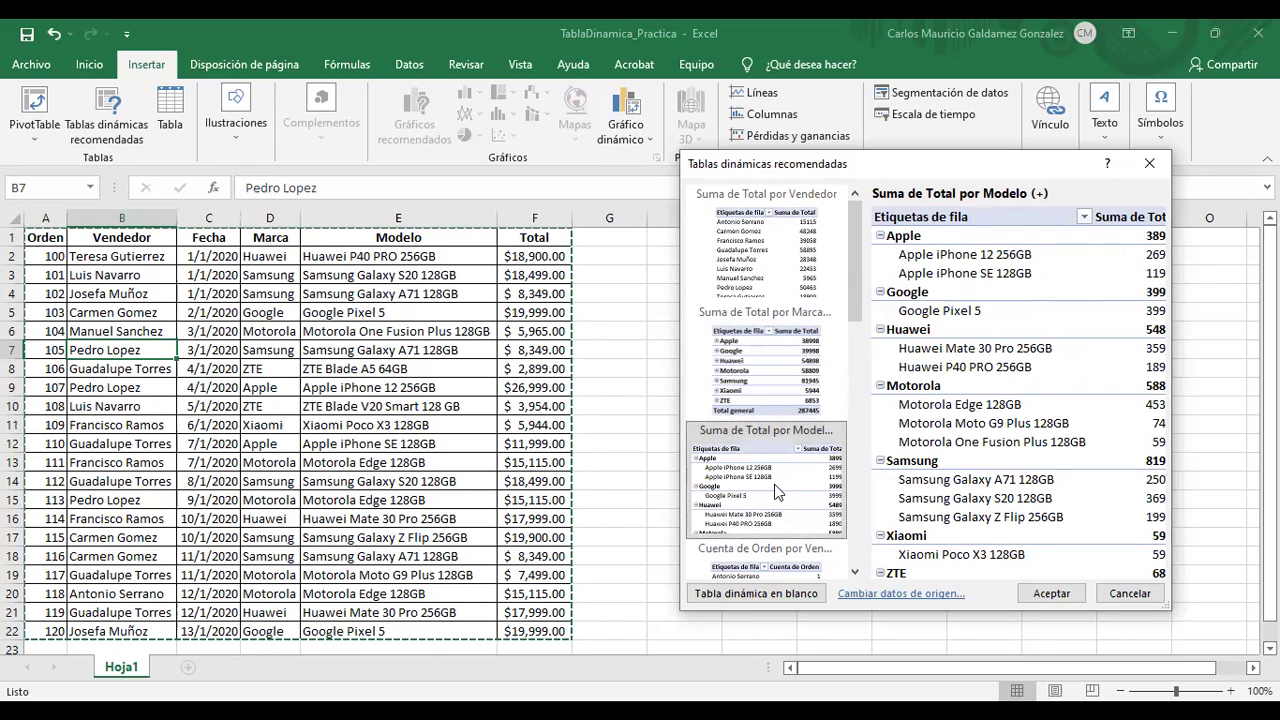
scroll(774, 484, down, 2)
scroll(774, 462, up, 2)
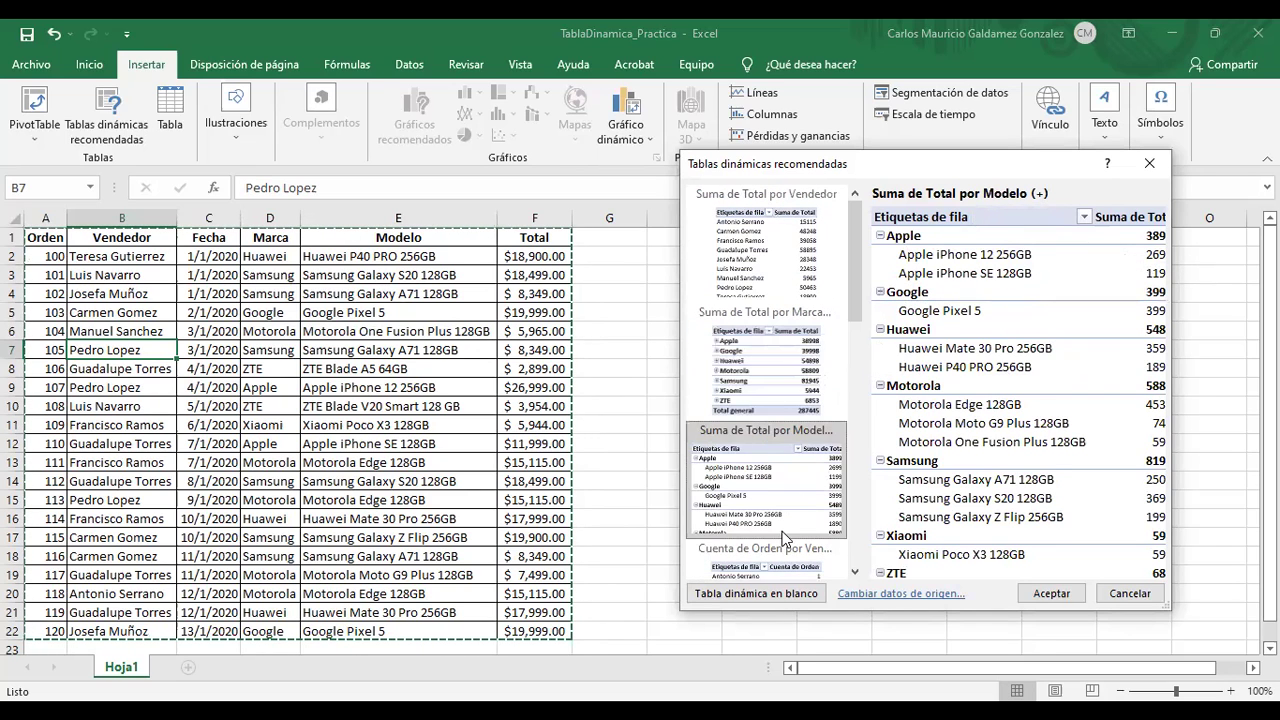
click(762, 552)
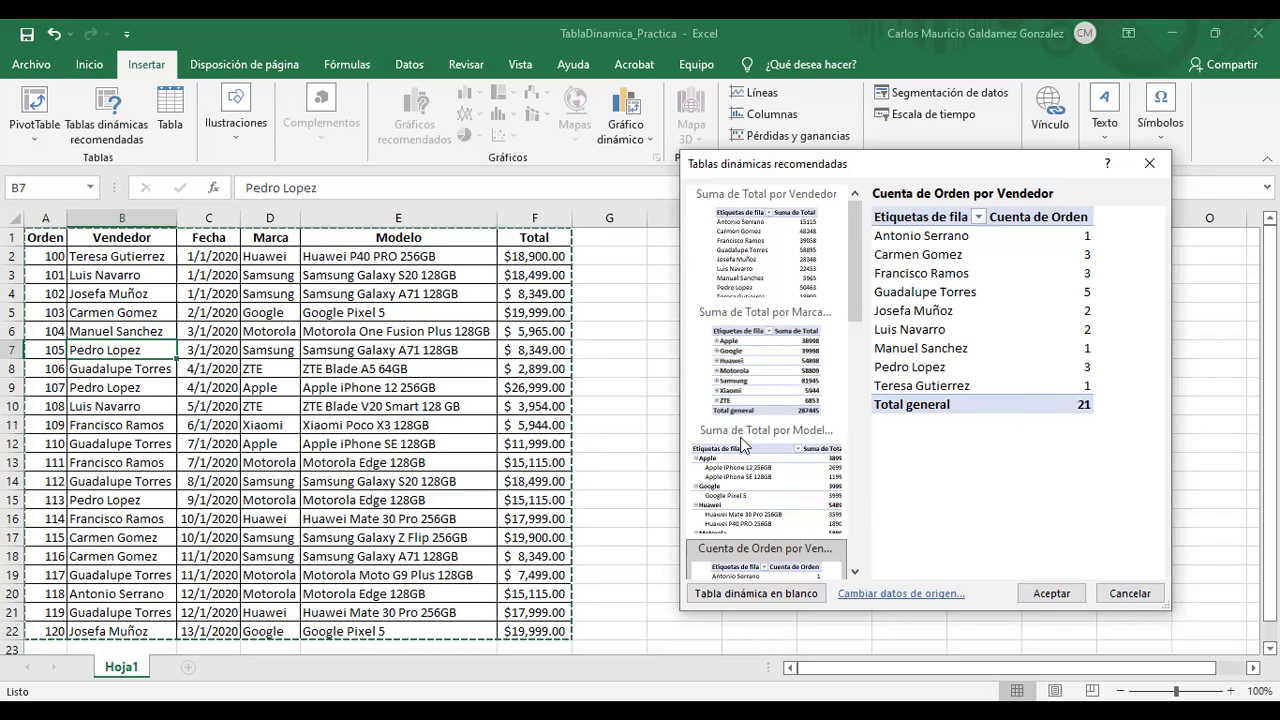
- Preview the recommended pivot tables that sum Orden by Vendedor, by Marca and by Modelo
scroll(745, 446, down, 3)
click(734, 486)
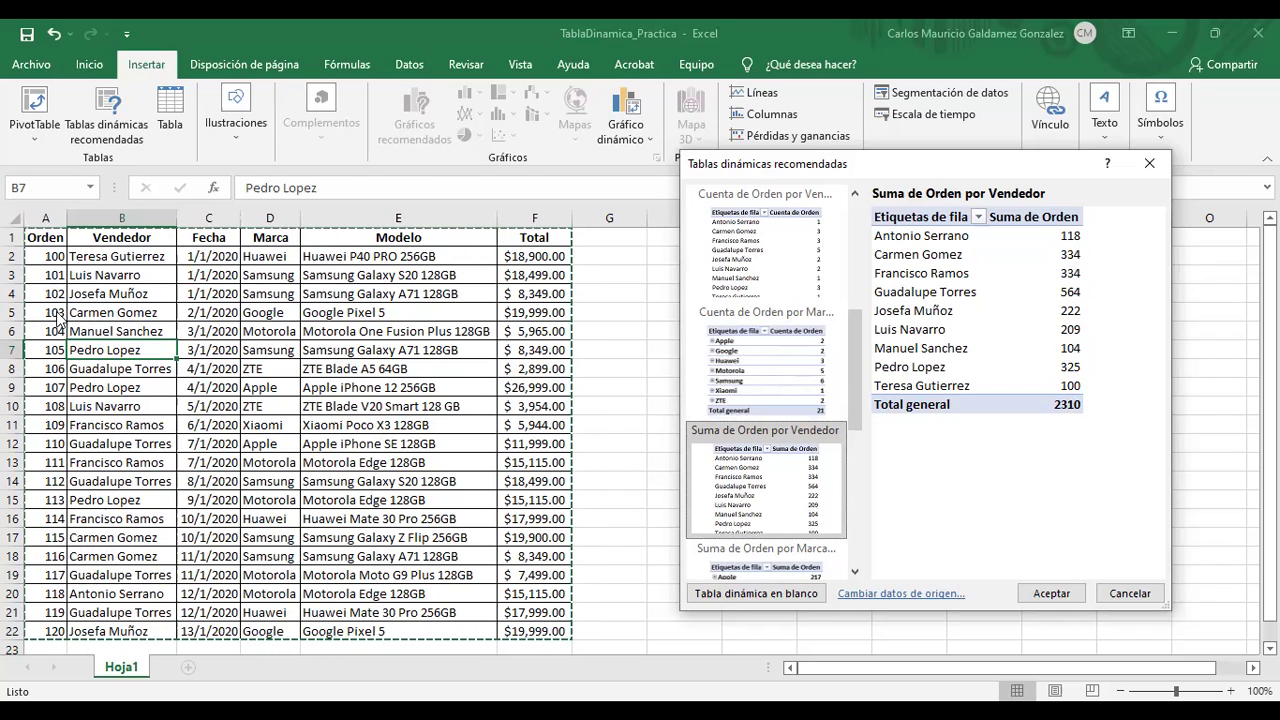
scroll(790, 450, down, 2)
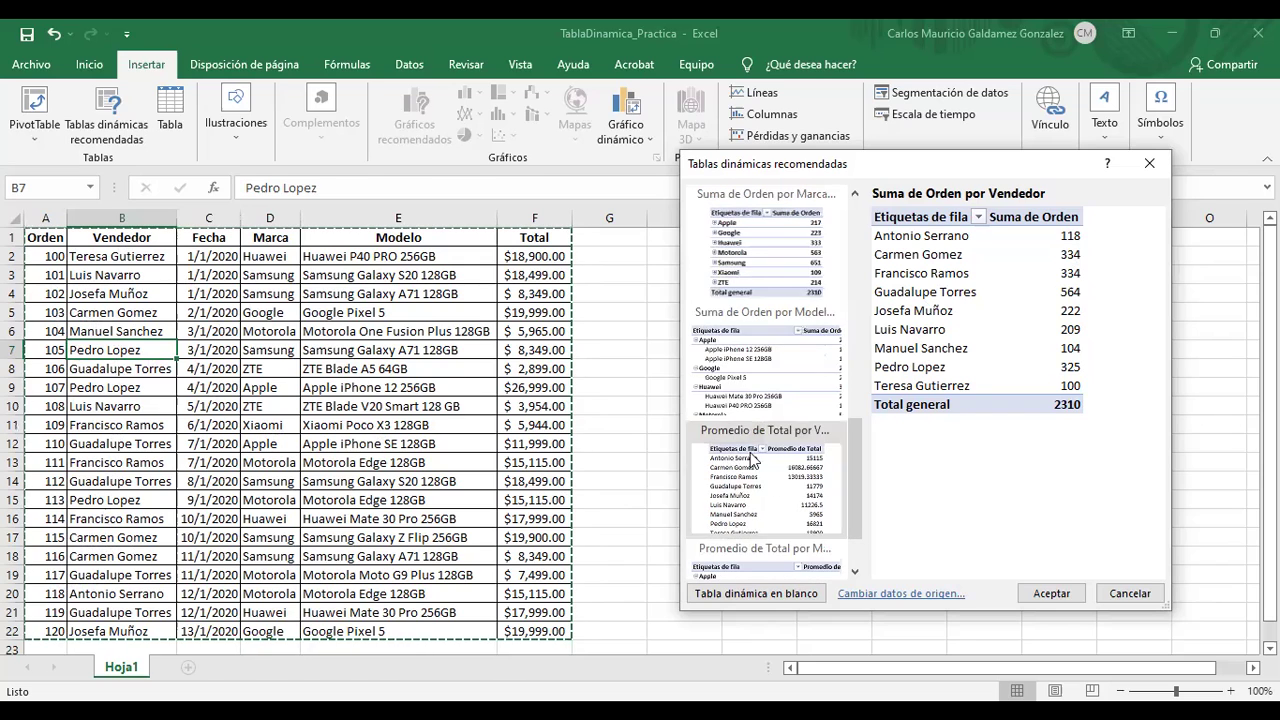
scroll(813, 347, up, 3)
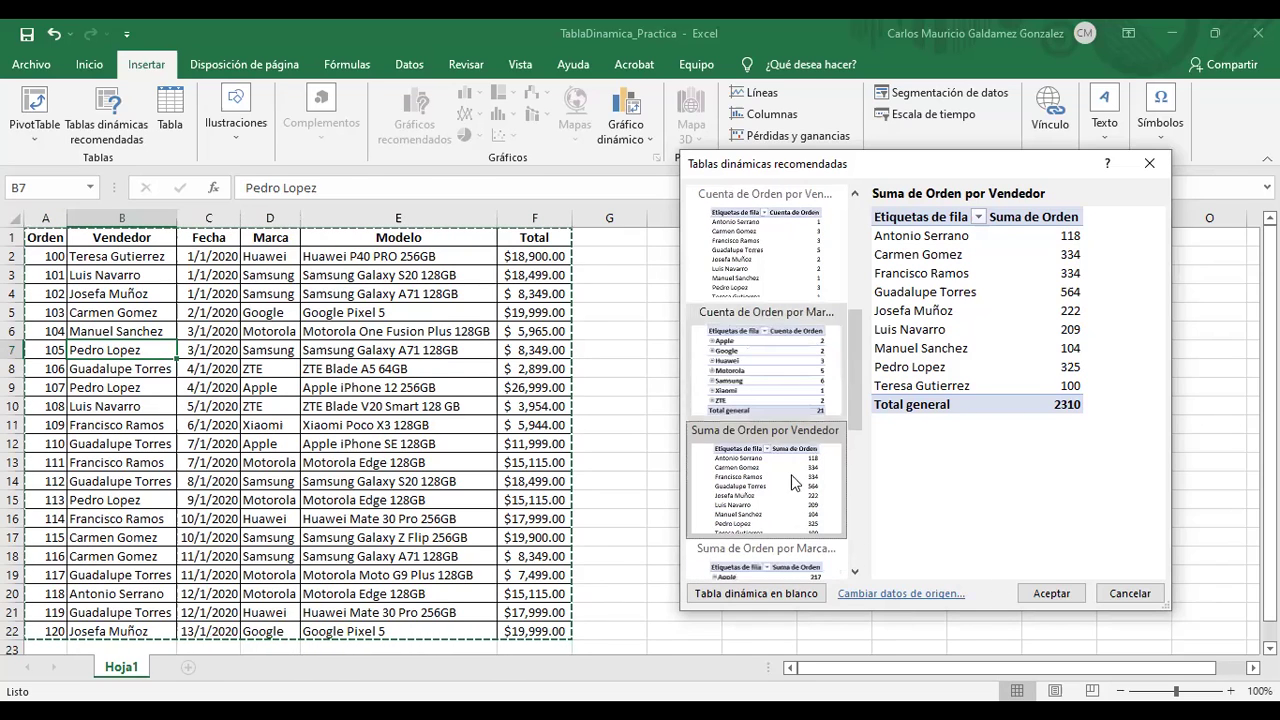
click(750, 559)
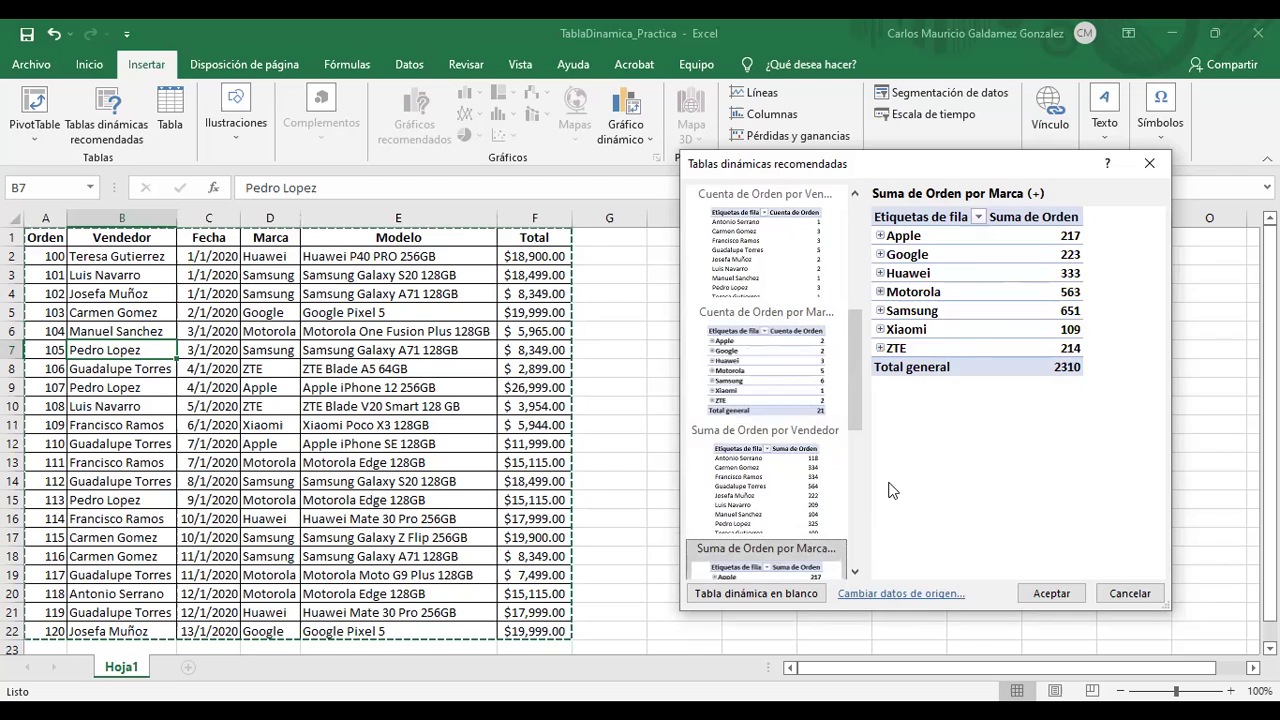
scroll(738, 512, down, 4)
click(761, 302)
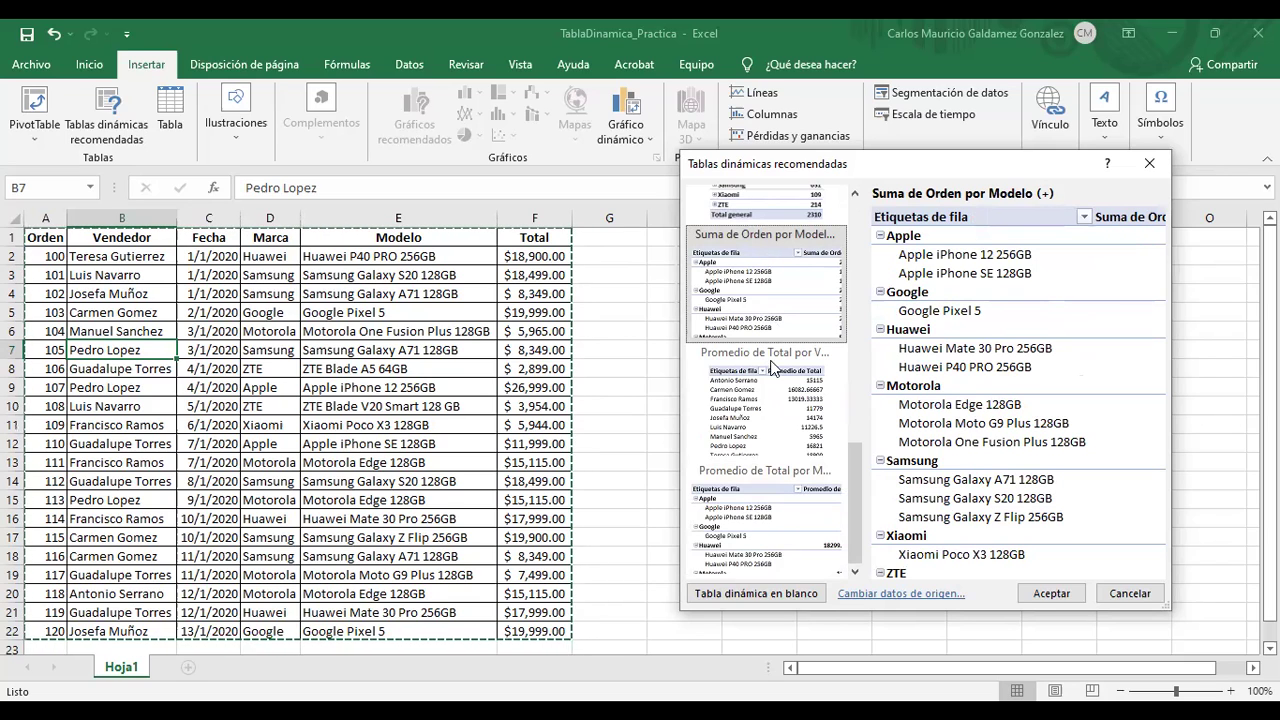
- Insert a blank pivot table from the sales data on a new sheet and deselect it
click(757, 598)
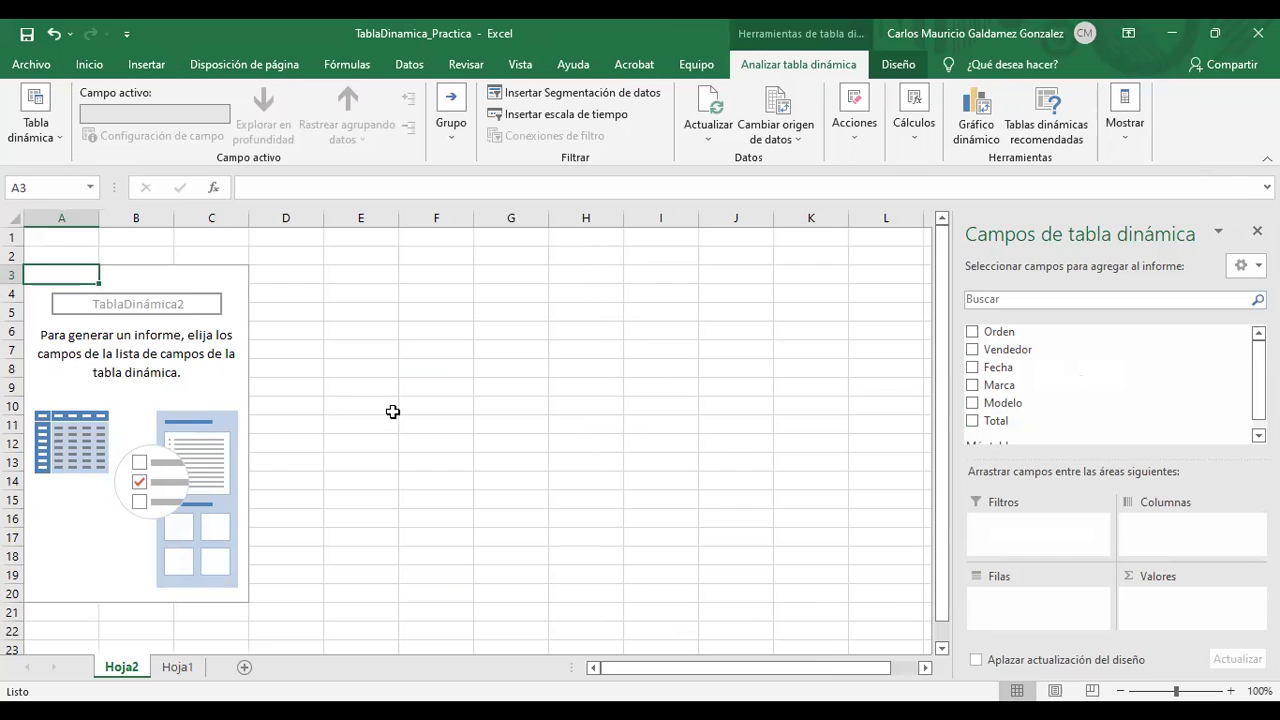
click(550, 333)
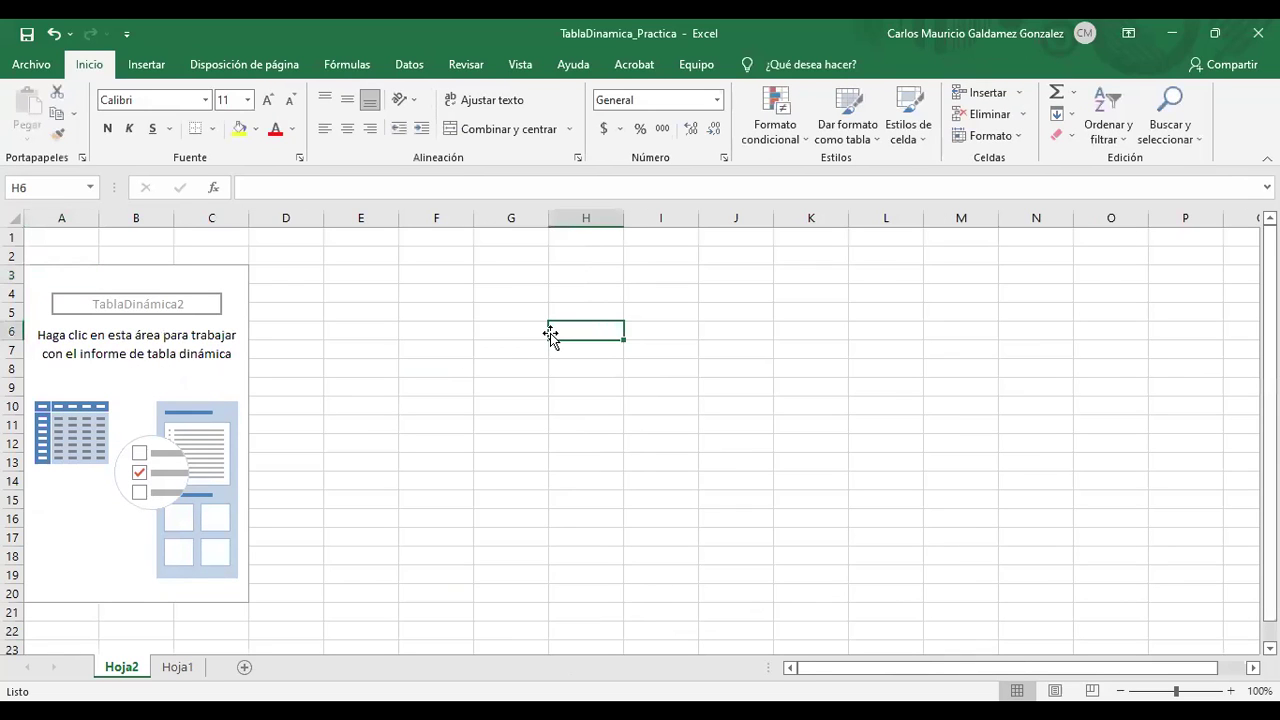
- Select the empty pivot table and review its design and analysis options, including actions, refresh, and grouping
click(42, 278)
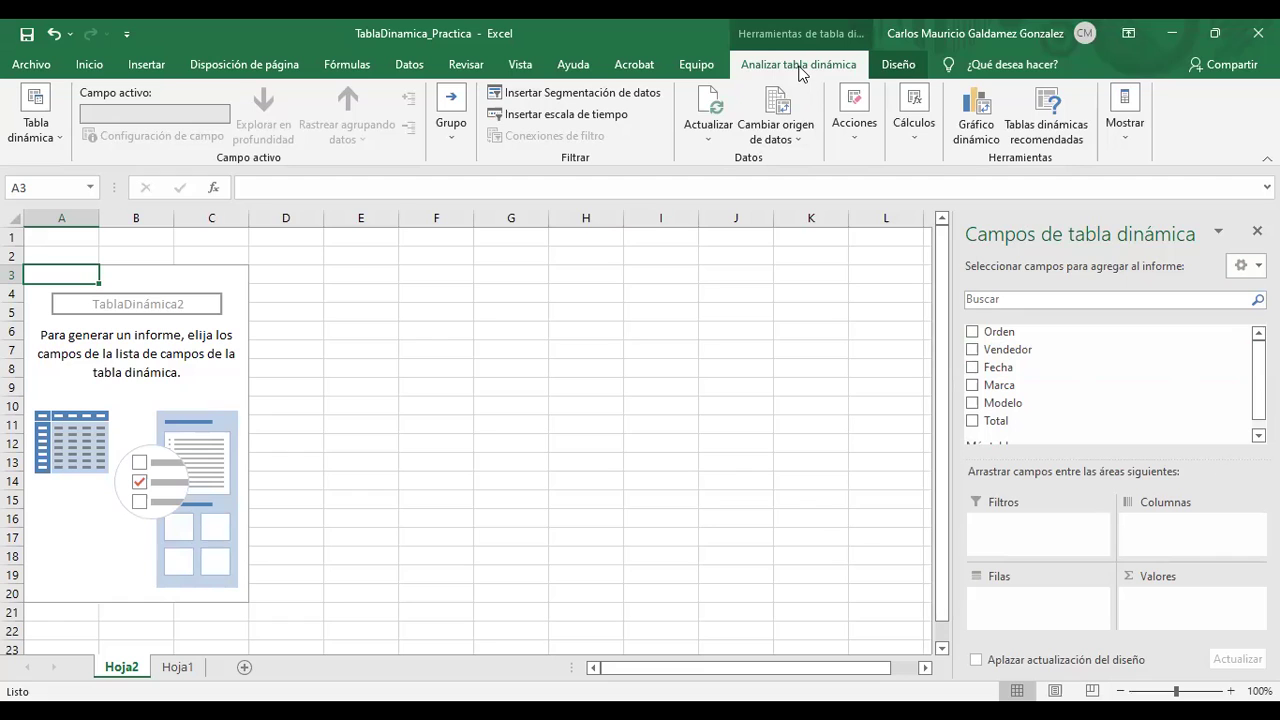
click(893, 65)
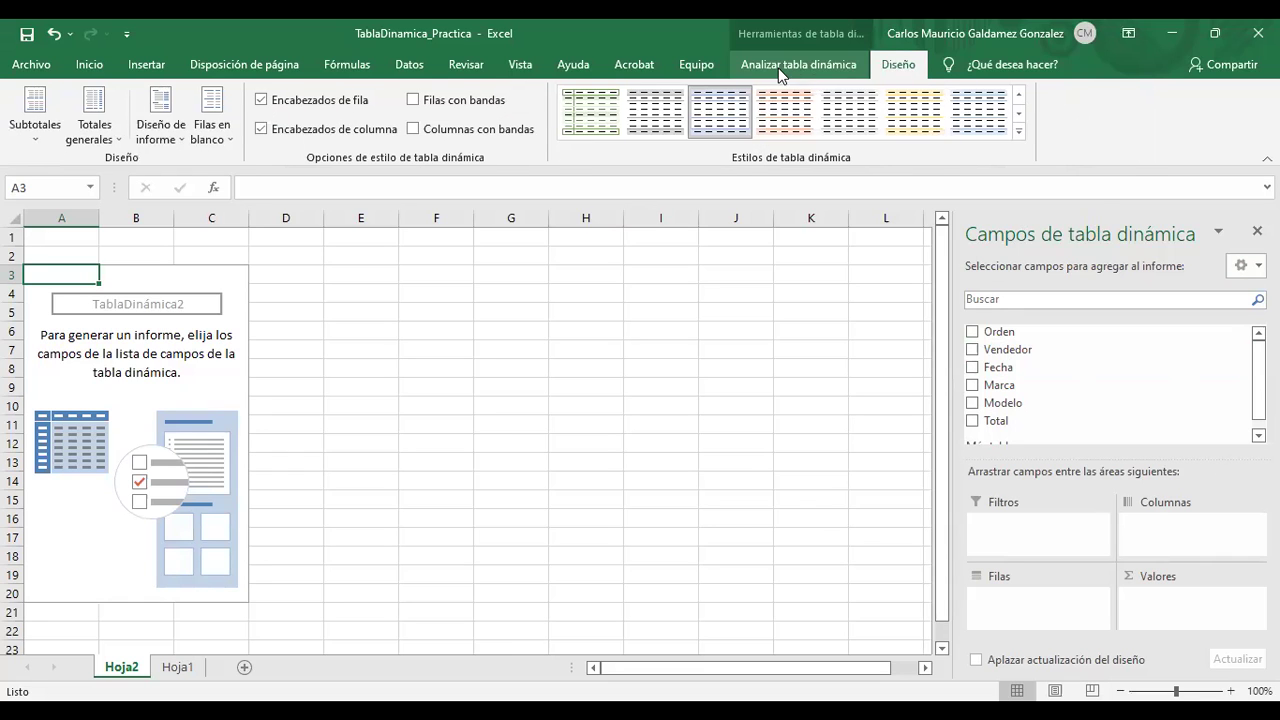
click(790, 64)
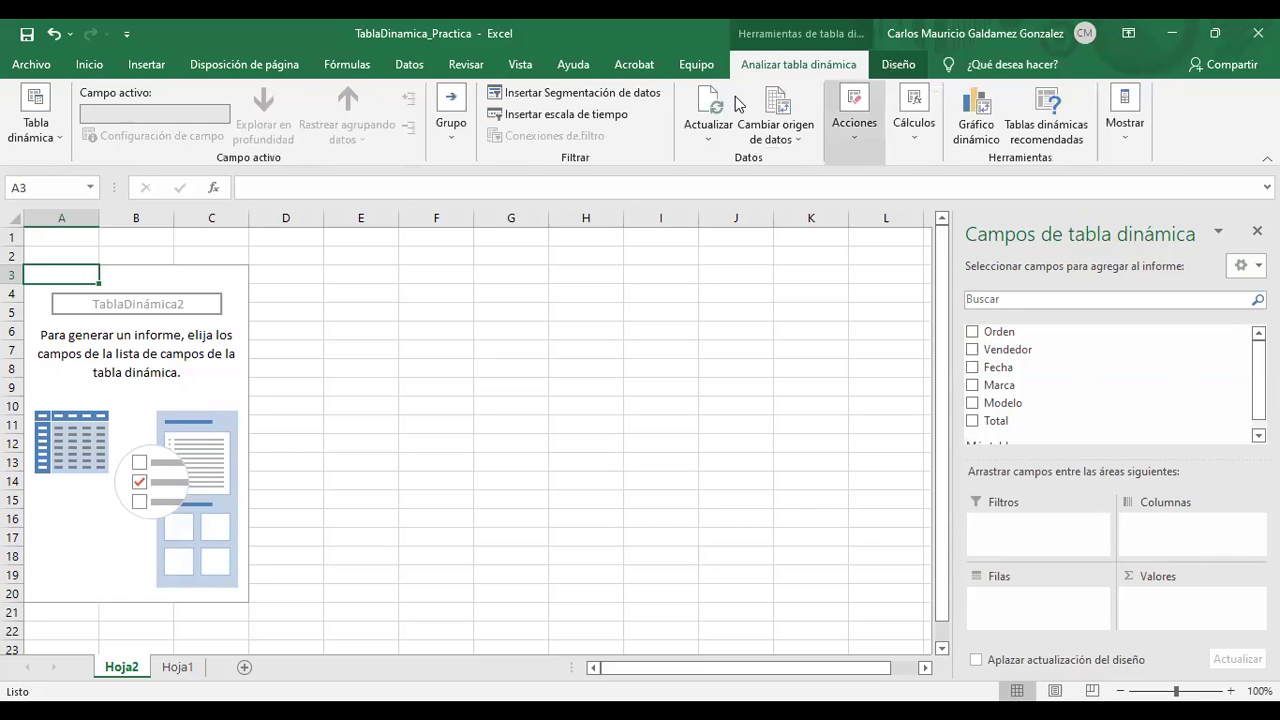
click(851, 148)
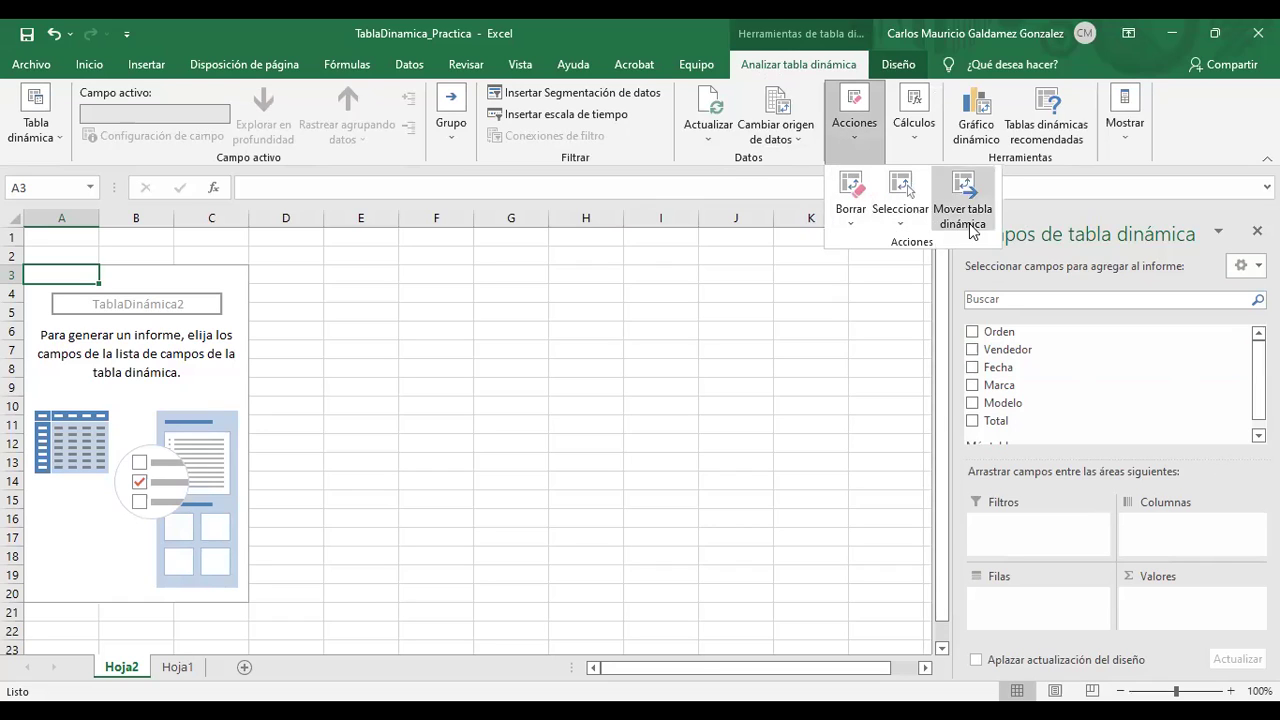
click(711, 143)
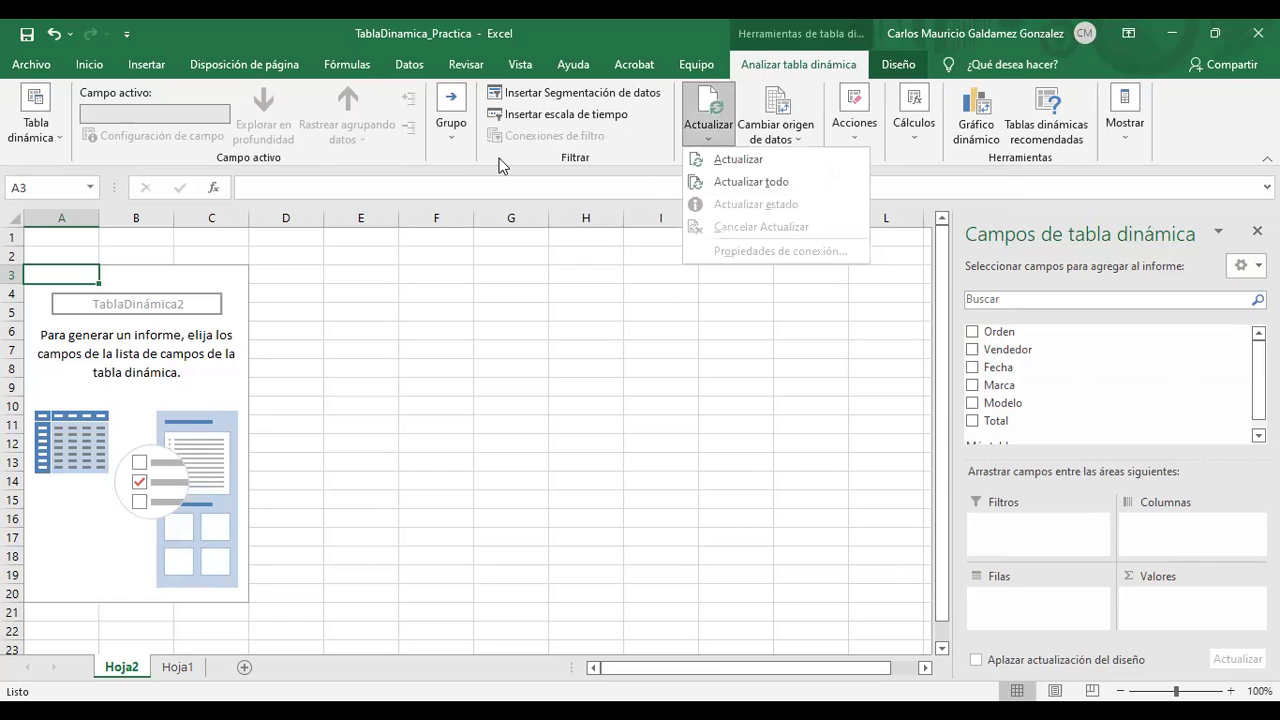
click(776, 135)
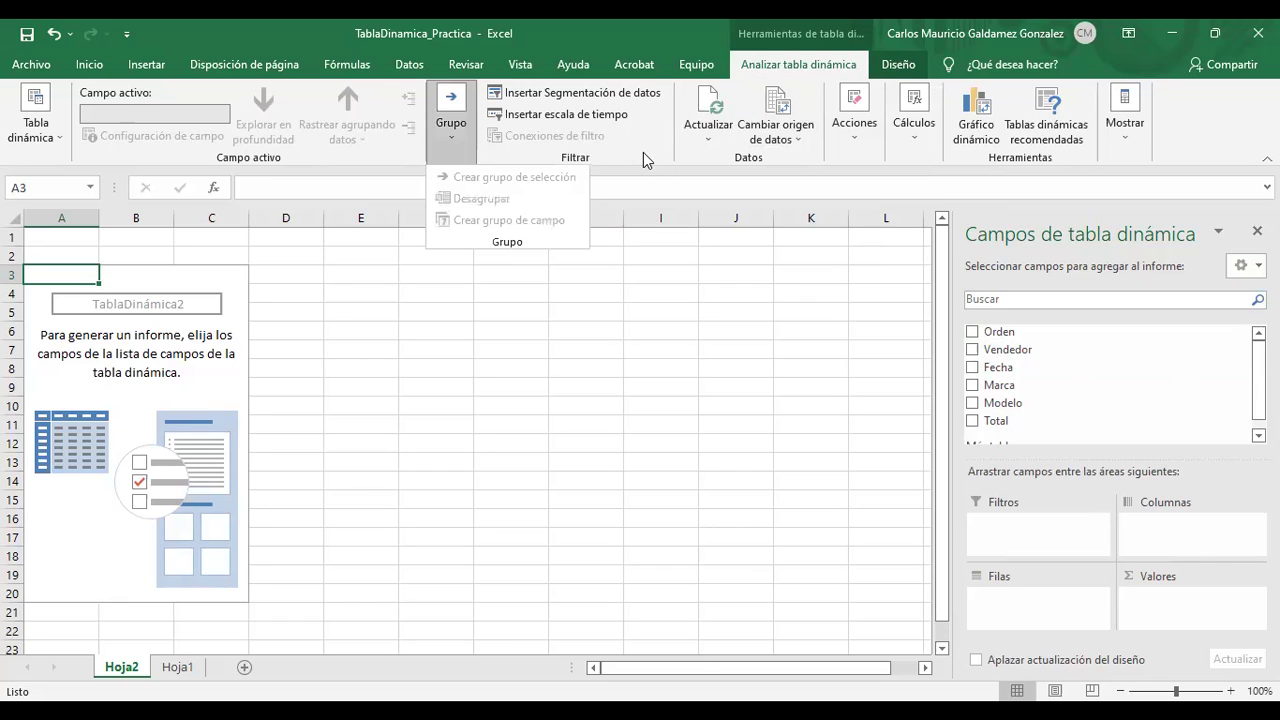
click(1055, 480)
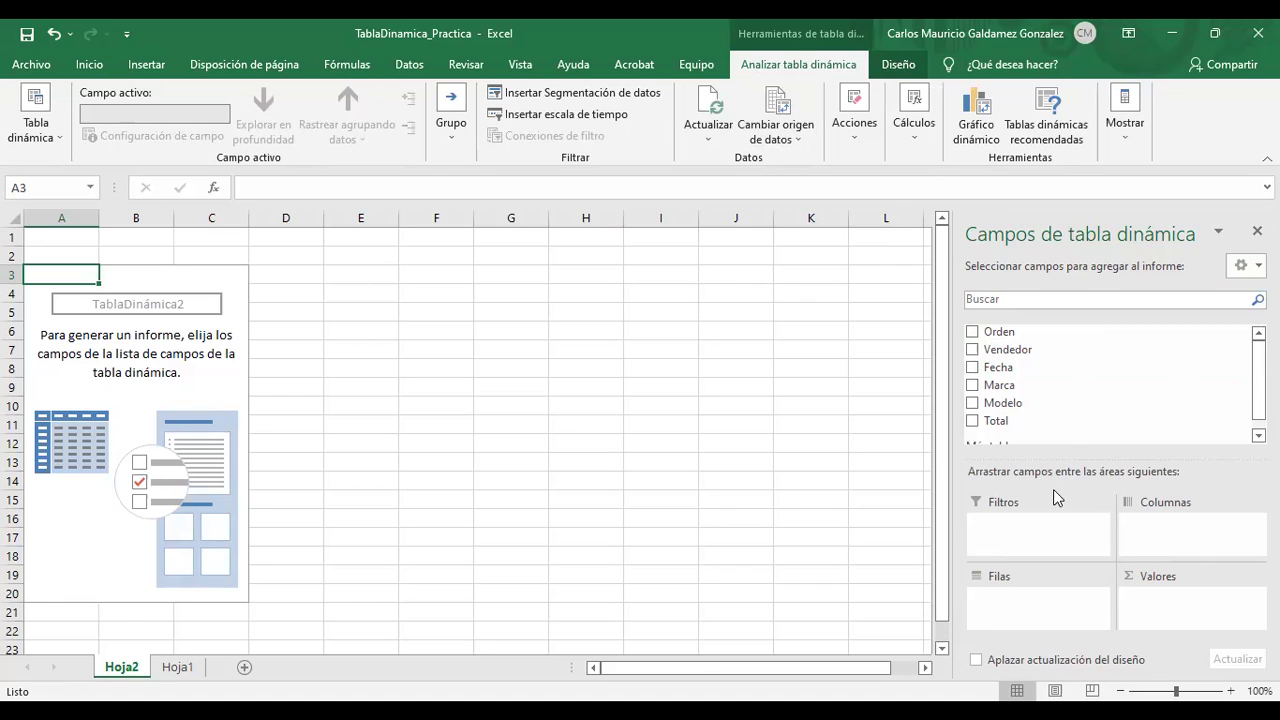
- Add the Vendedor field to the pivot table, try it as column labels, and return it to the rows
click(971, 350)
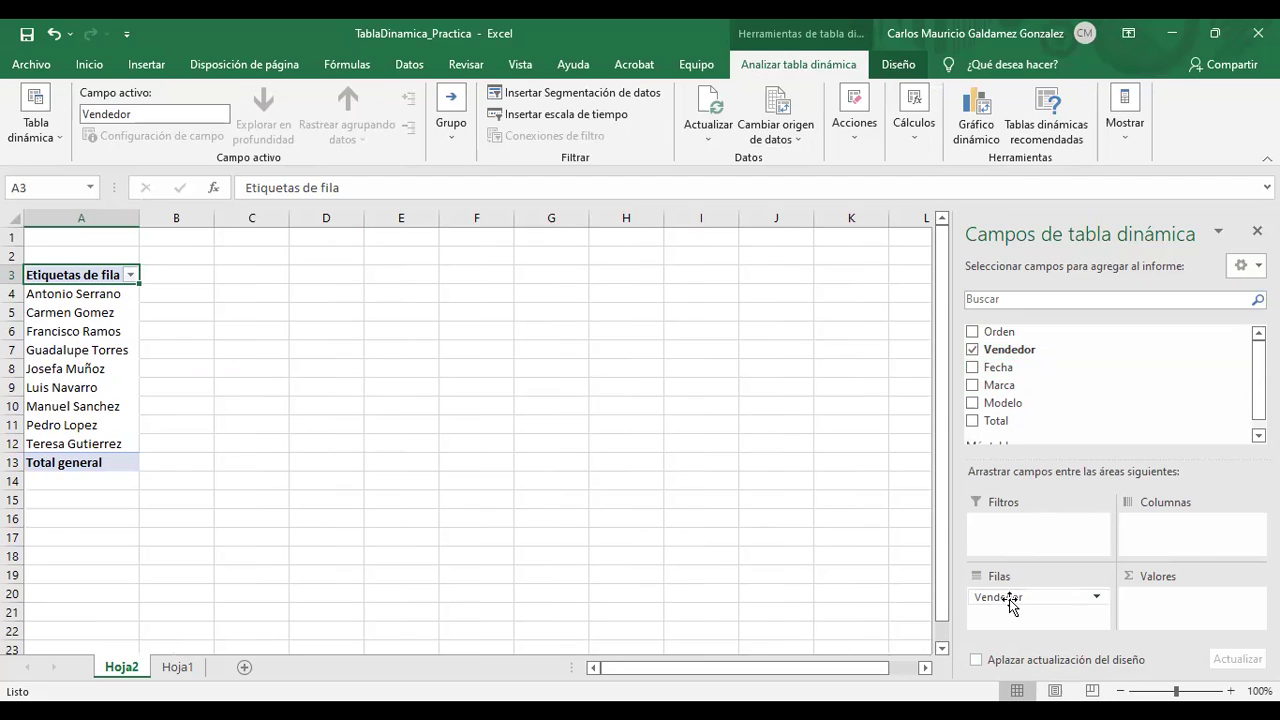
drag(1010, 600, 1164, 536)
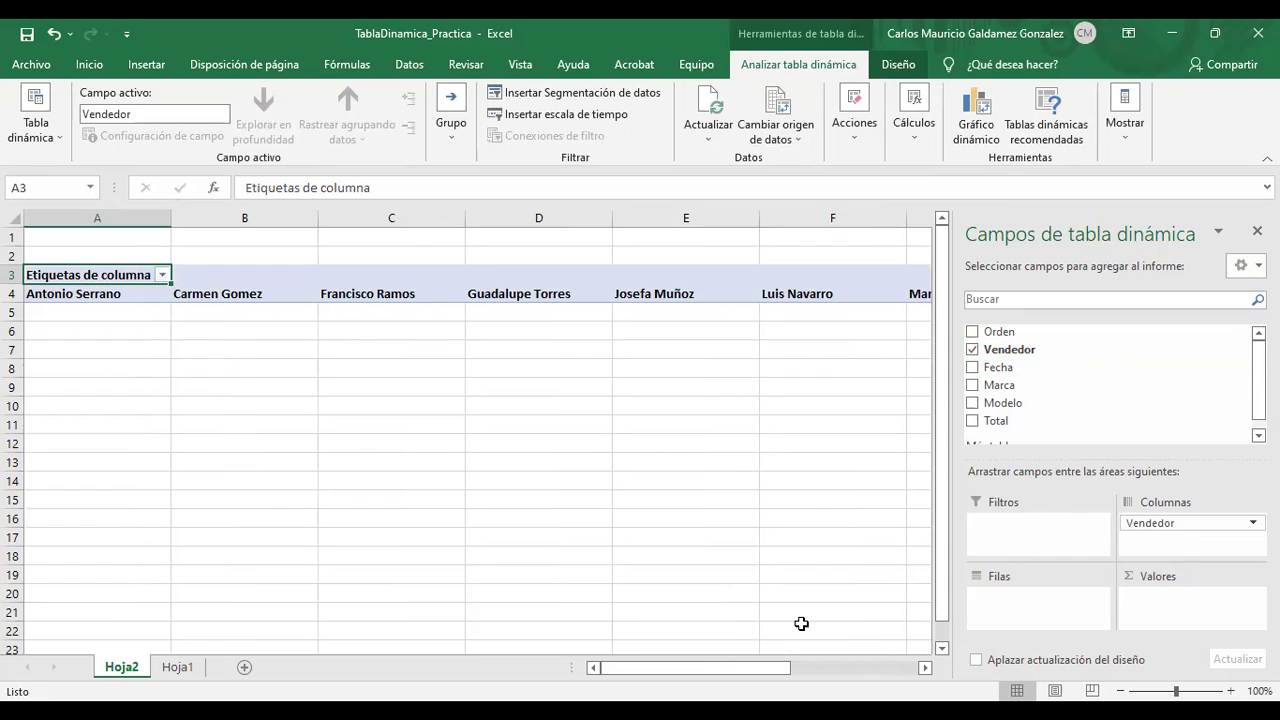
drag(706, 669, 568, 669)
drag(1150, 535, 1003, 606)
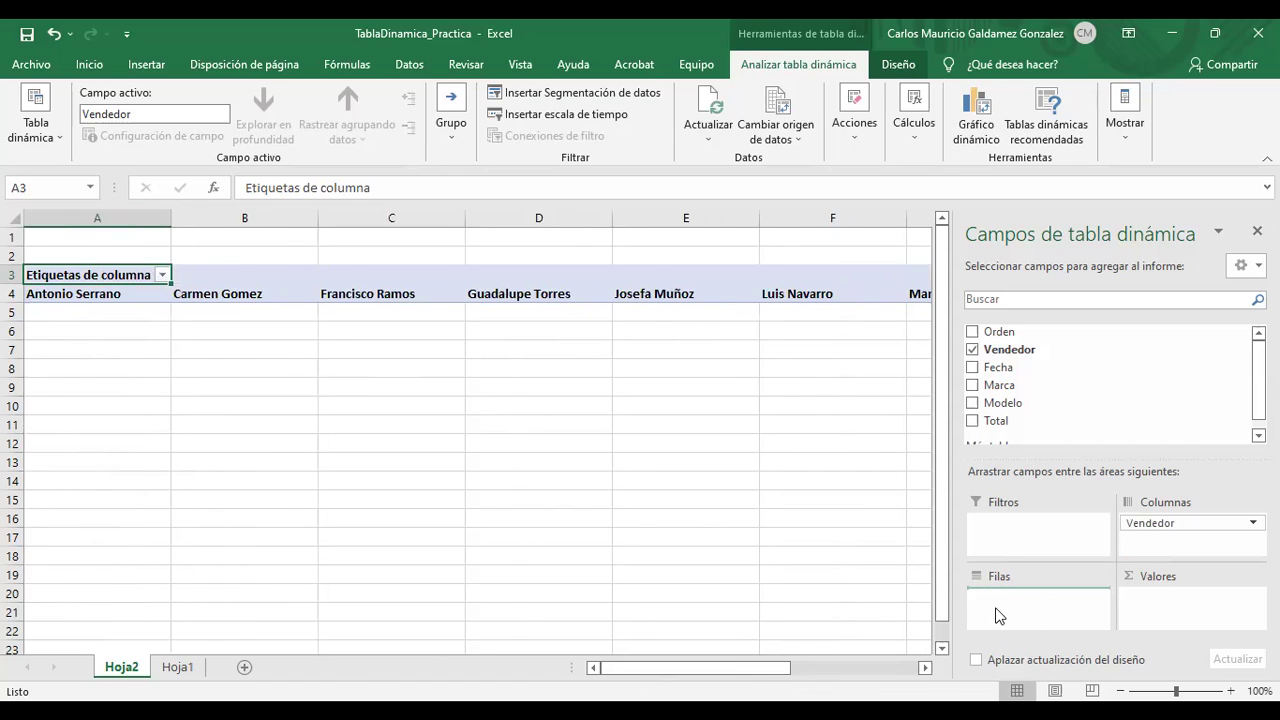
- Add the Fecha and Total fields to the pivot table and place Fecha as column labels, with Total summed as values
click(972, 368)
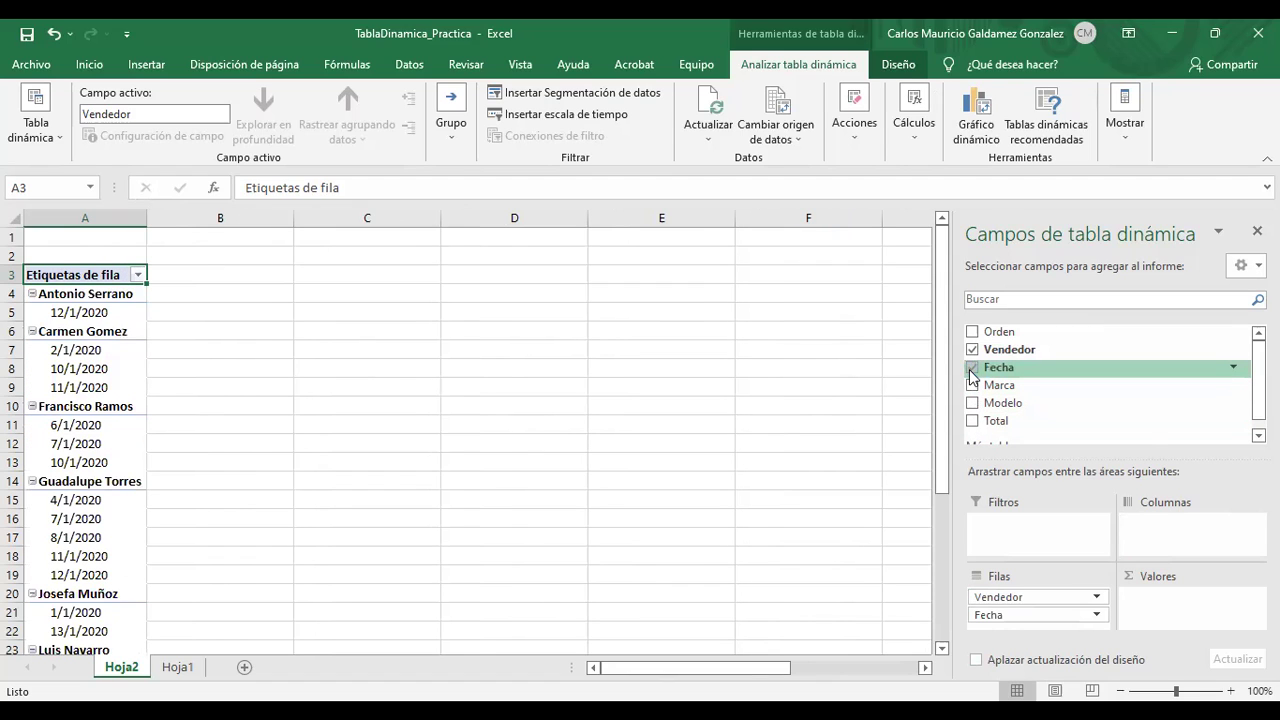
click(972, 421)
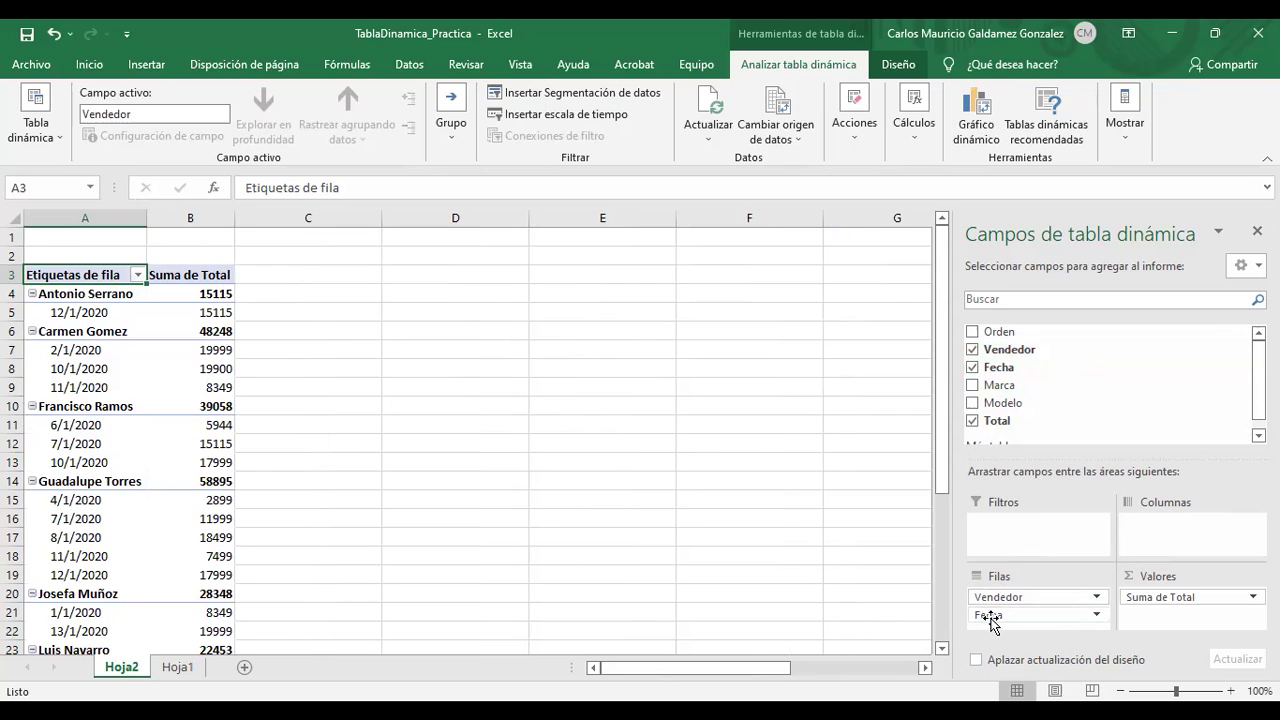
drag(986, 614, 1157, 538)
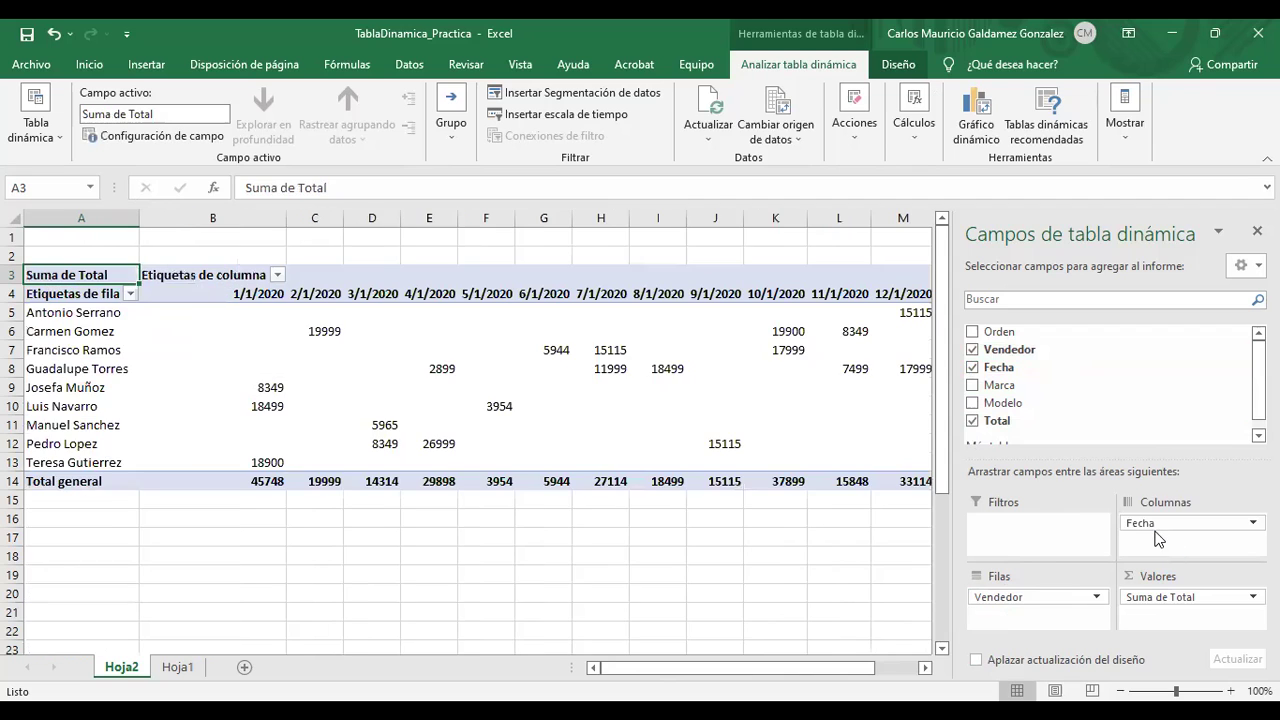
drag(836, 676, 737, 677)
scroll(374, 571, down, 1)
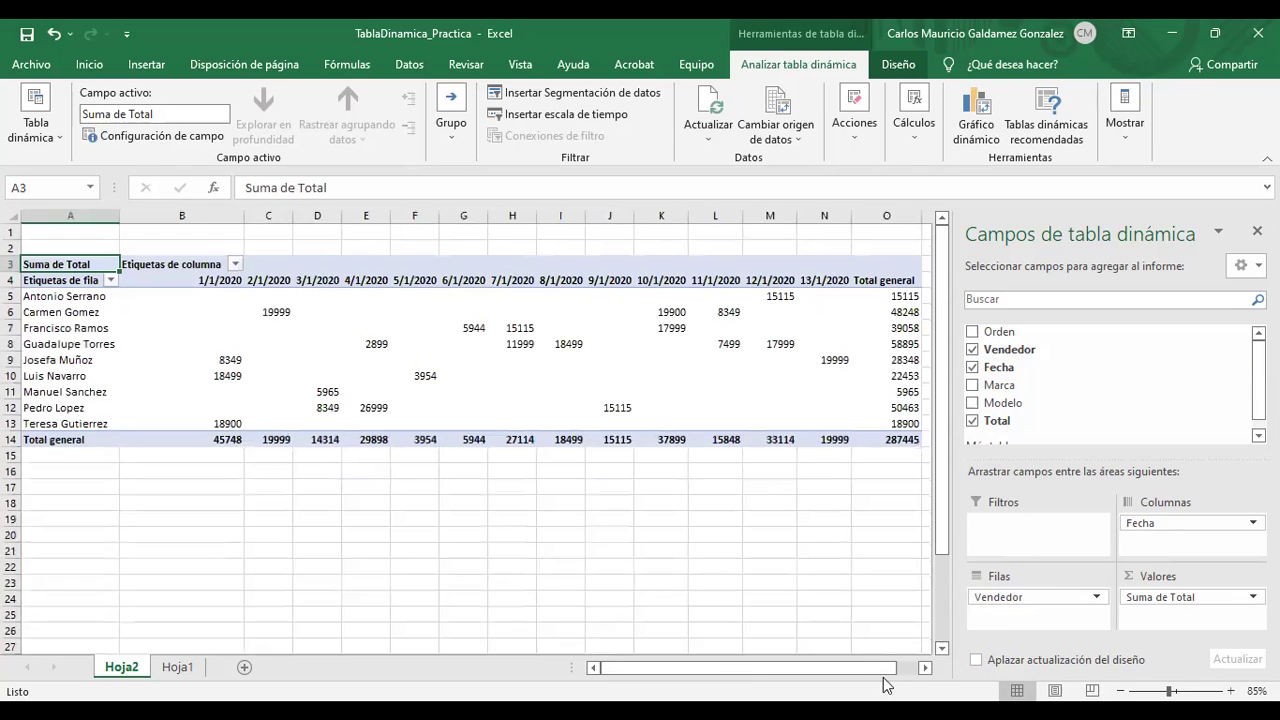
- Examine the Total general column, the Suma de Total value field and the first seller's sales by date
drag(890, 296, 888, 425)
click(1200, 597)
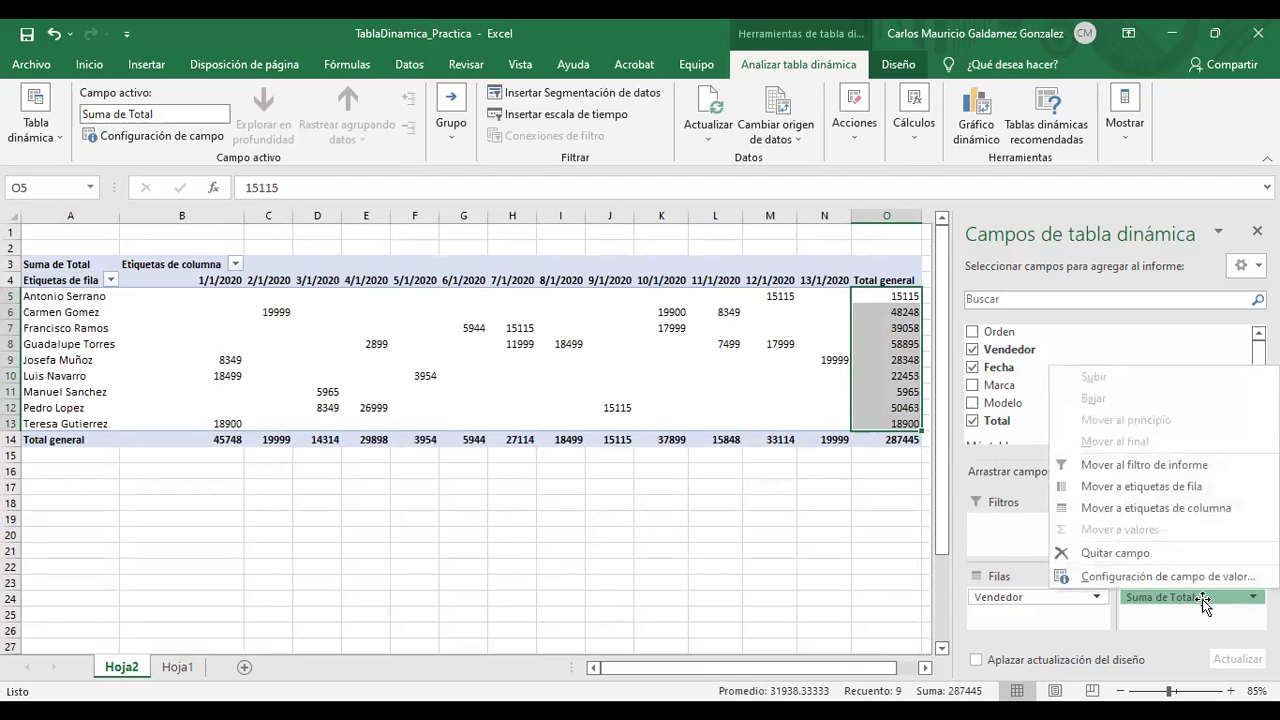
click(1196, 600)
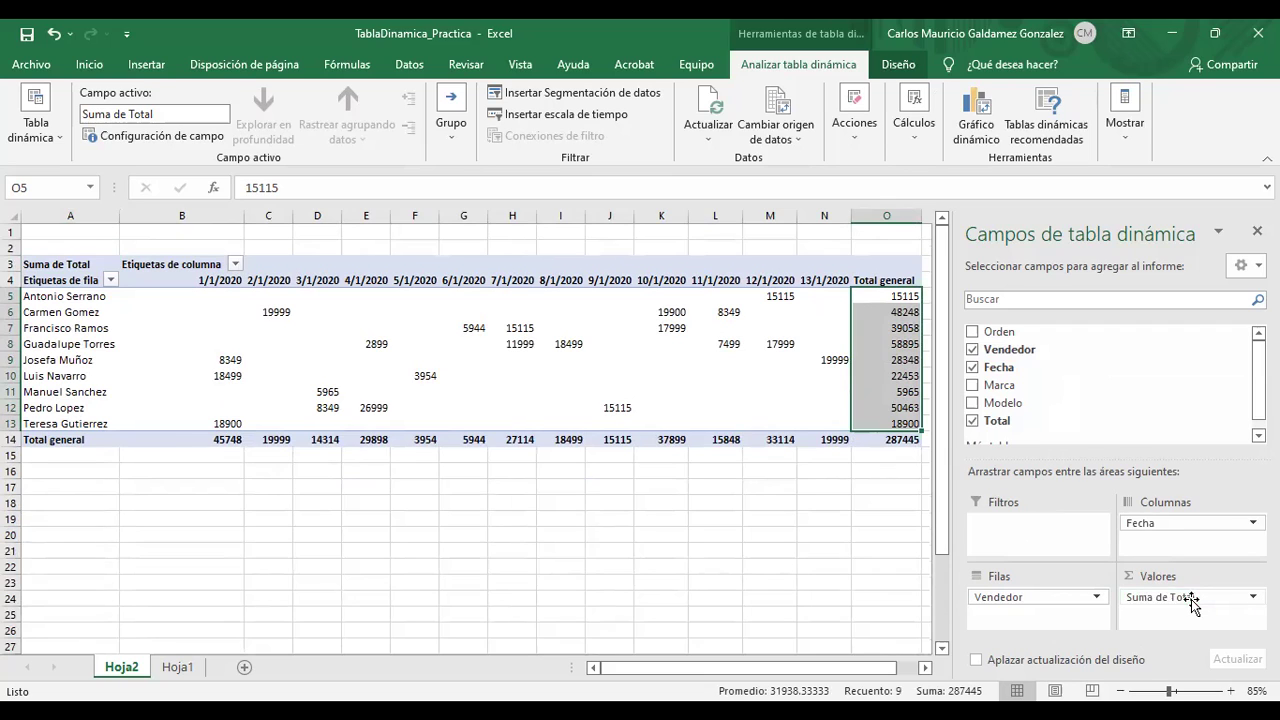
click(67, 298)
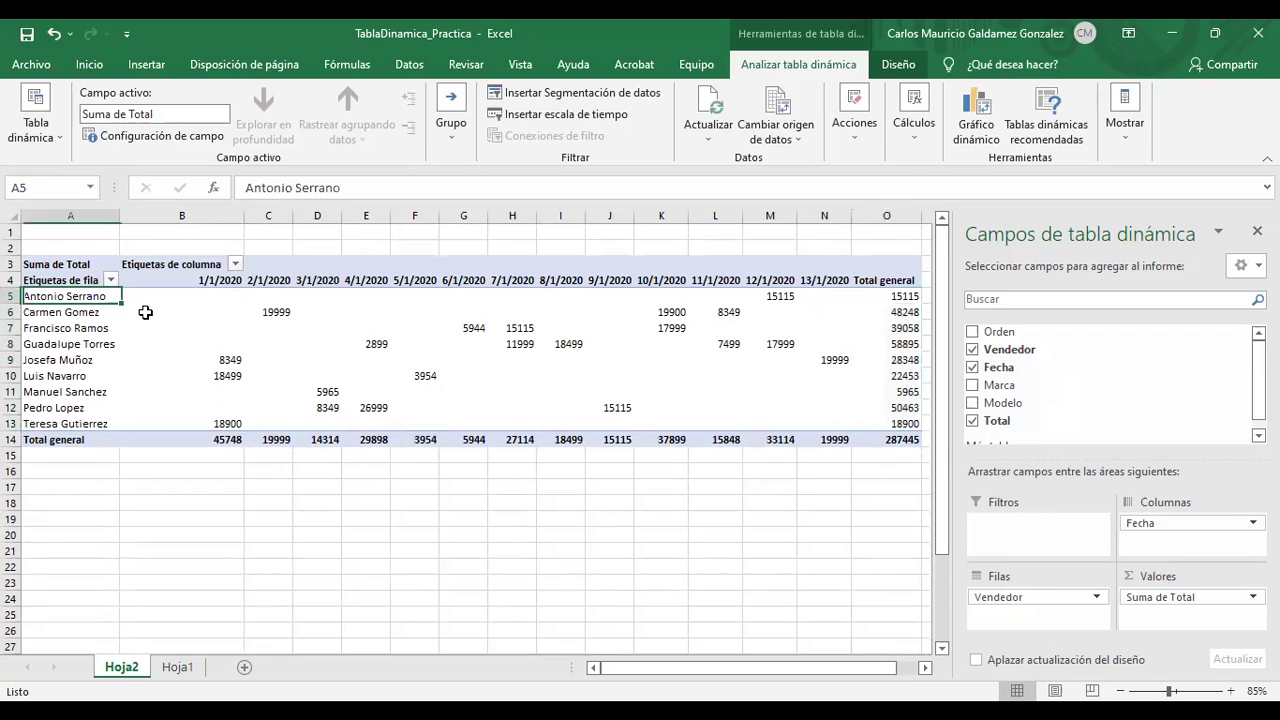
click(776, 297)
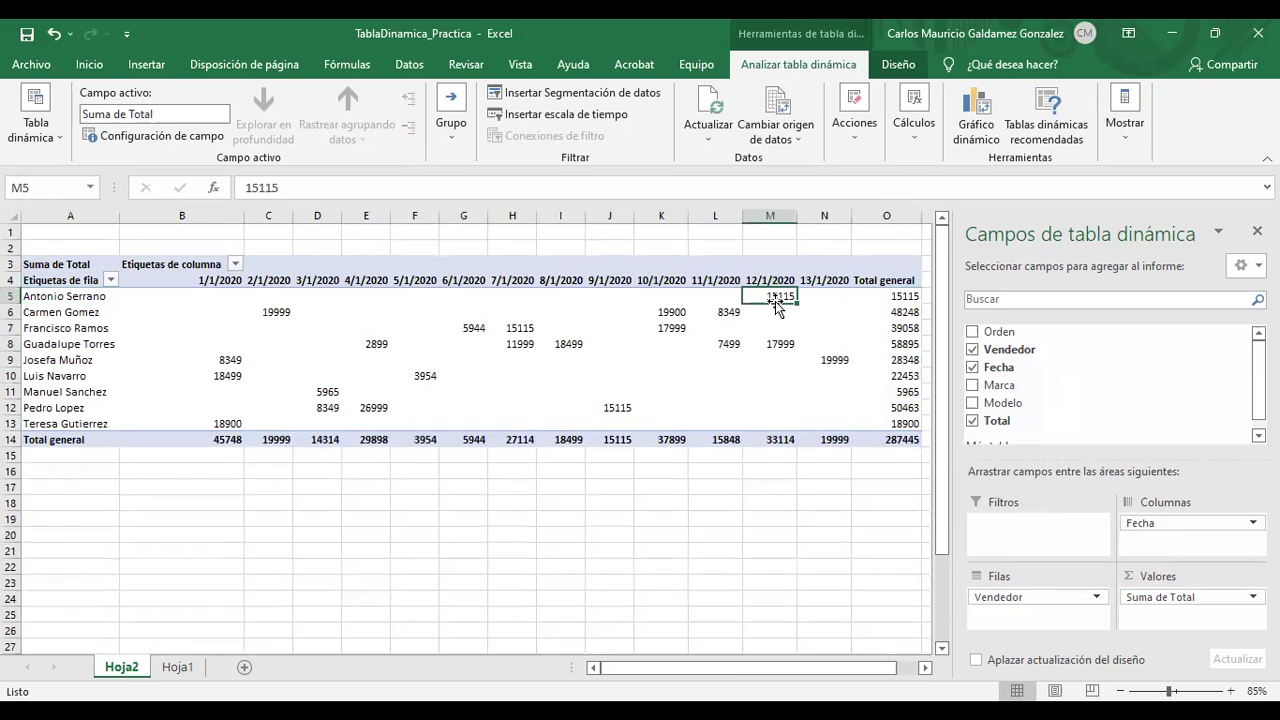
click(901, 296)
- Apply the accounting currency format to the pivot table values in B5:O14 and narrow the field list pane
drag(212, 298, 895, 441)
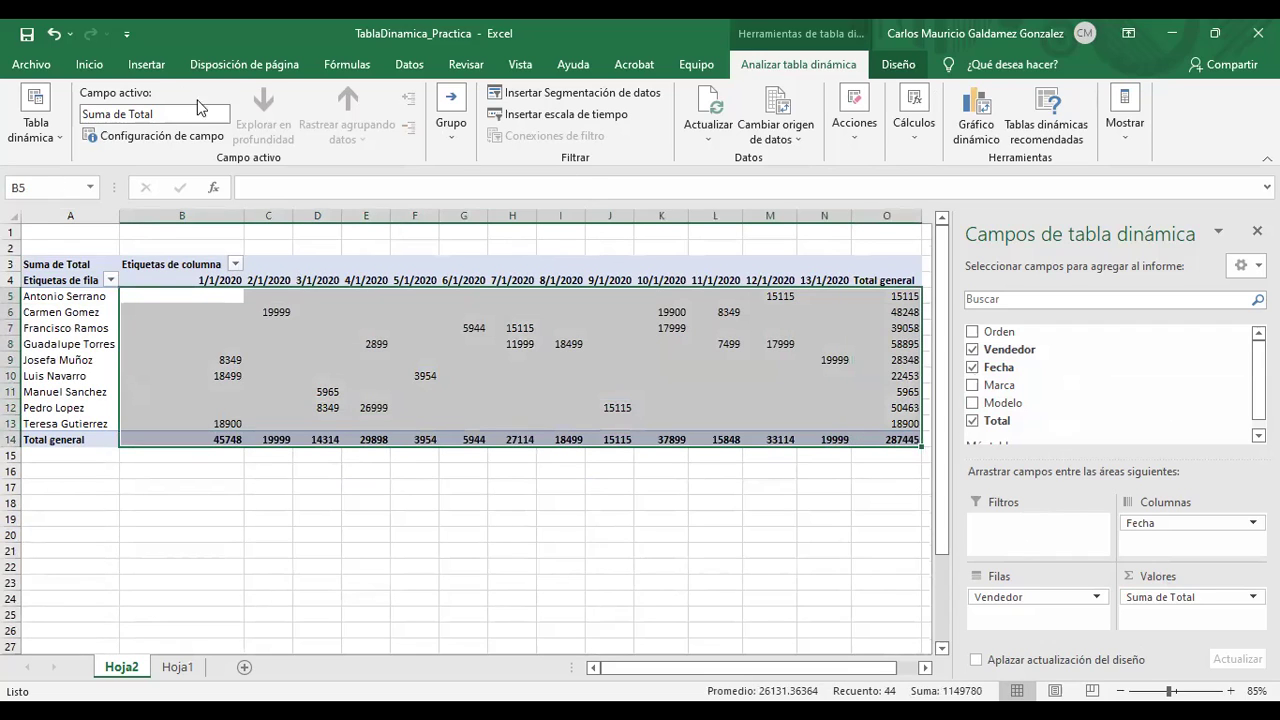
click(90, 66)
click(602, 130)
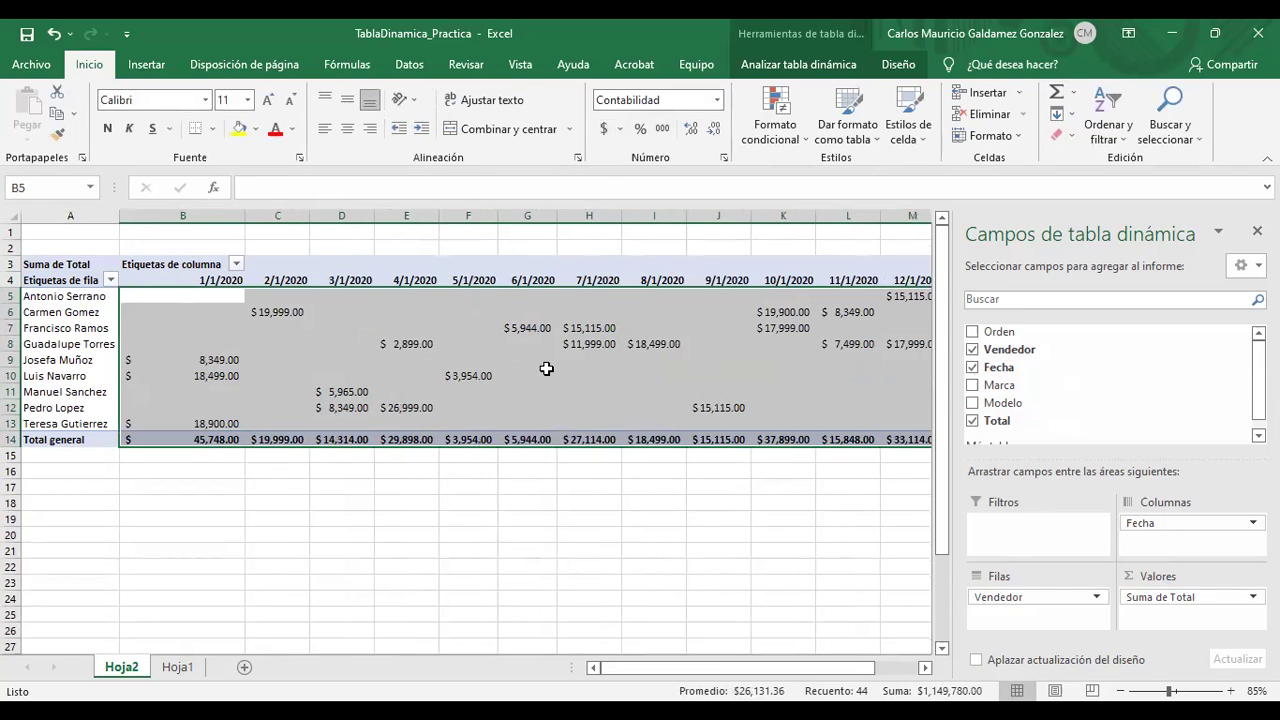
ctrl+scroll(546, 369, down, 1)
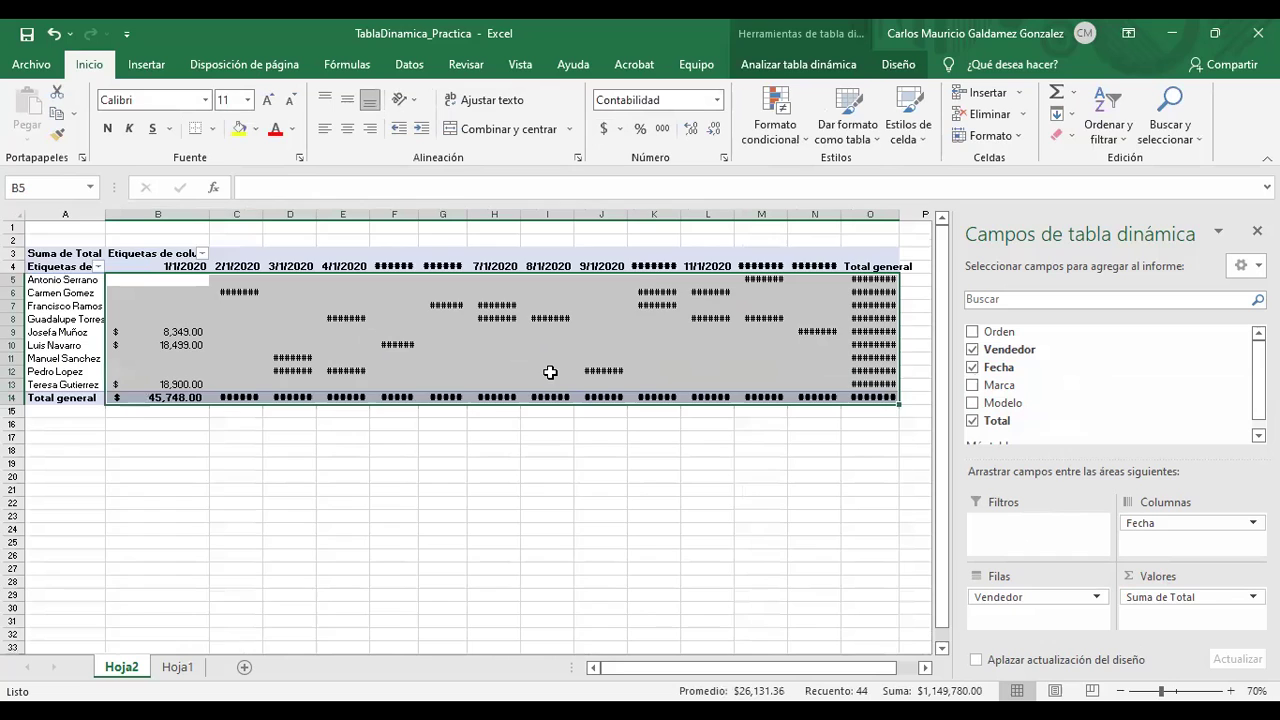
ctrl+scroll(550, 372, up, 1)
drag(955, 392, 1012, 421)
drag(727, 672, 703, 672)
click(912, 250)
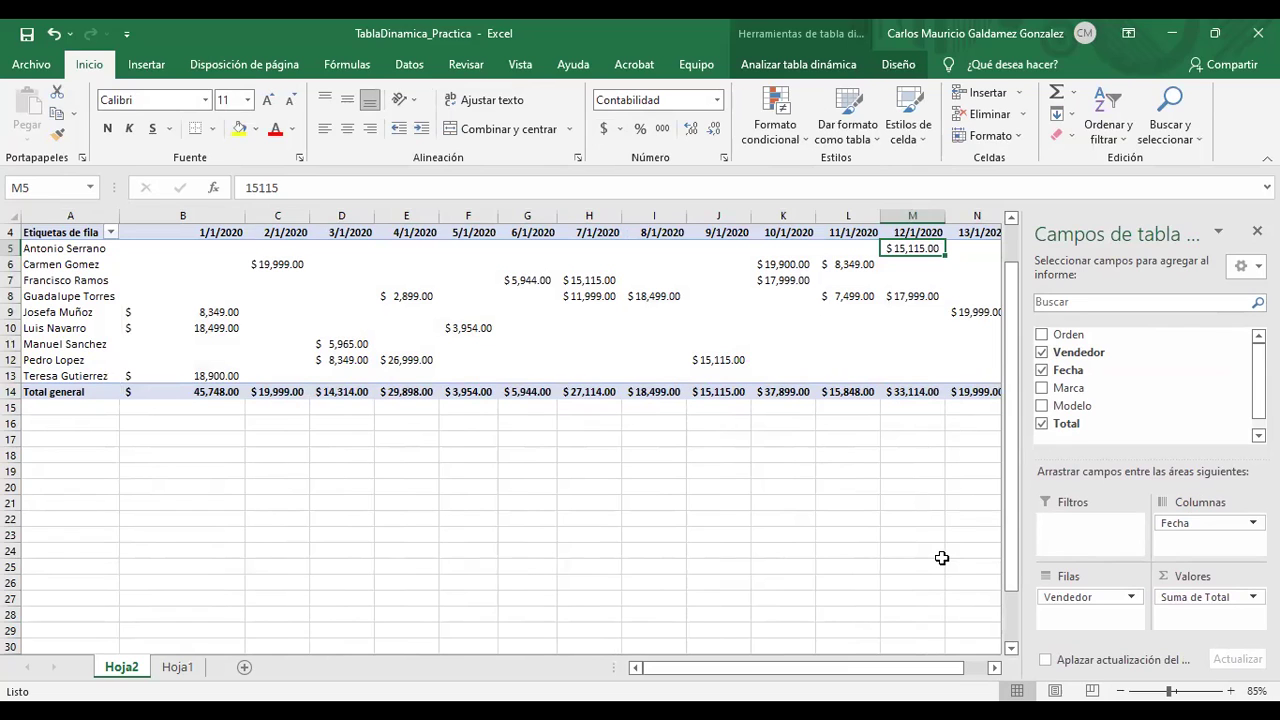
- Move Fecha to the rows below Vendedor, review the dates per seller, and remove Fecha from the pivot table
drag(1195, 523, 1093, 614)
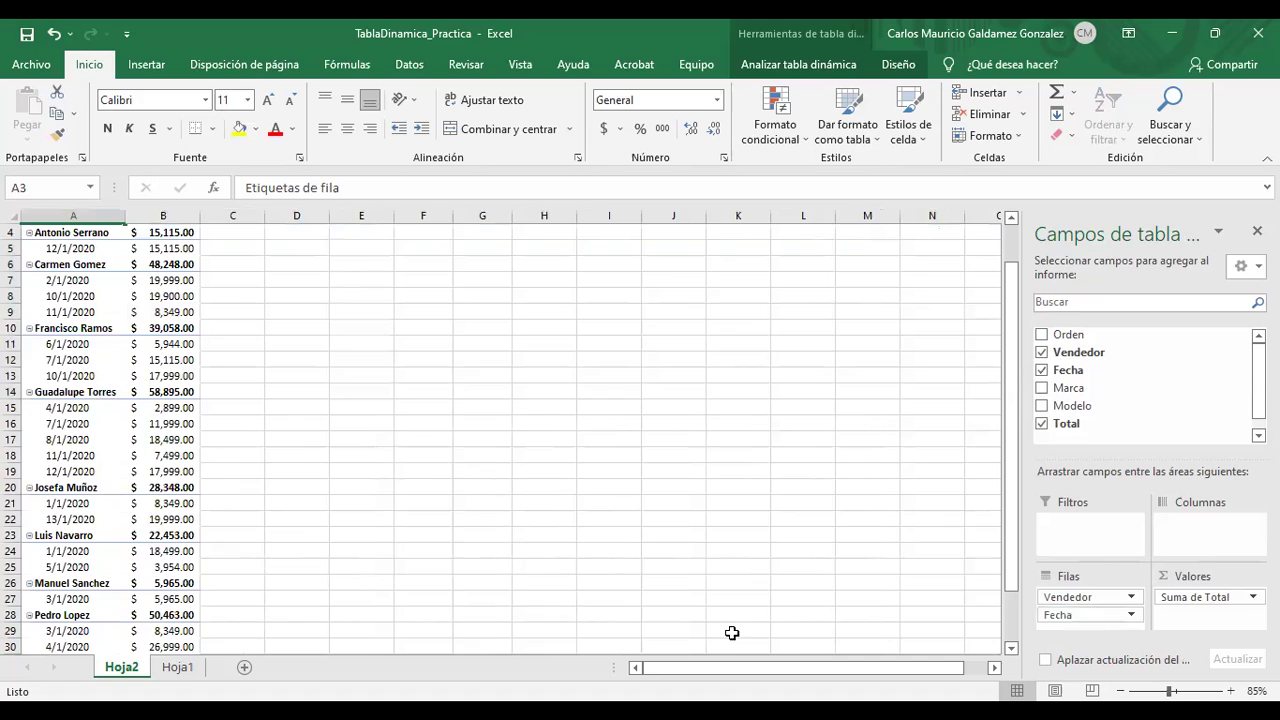
scroll(286, 483, up, 1)
scroll(290, 481, down, 3)
scroll(300, 481, down, 4)
scroll(306, 494, up, 7)
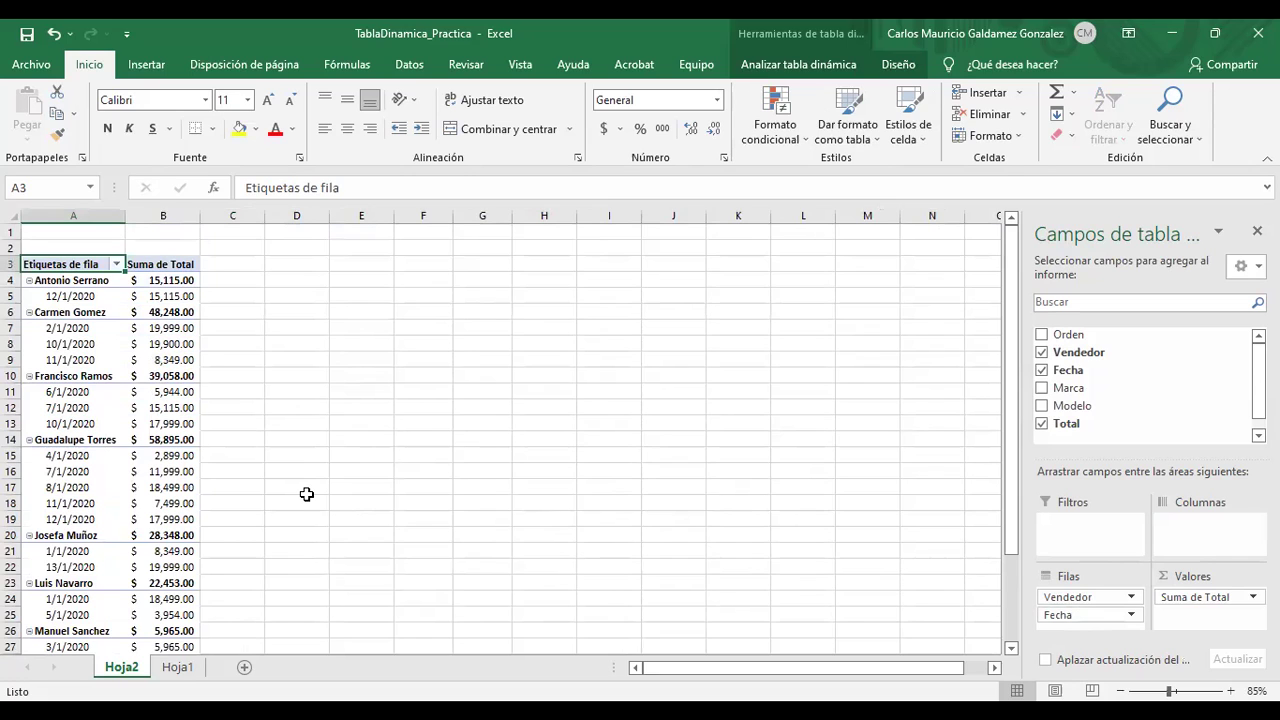
click(1042, 371)
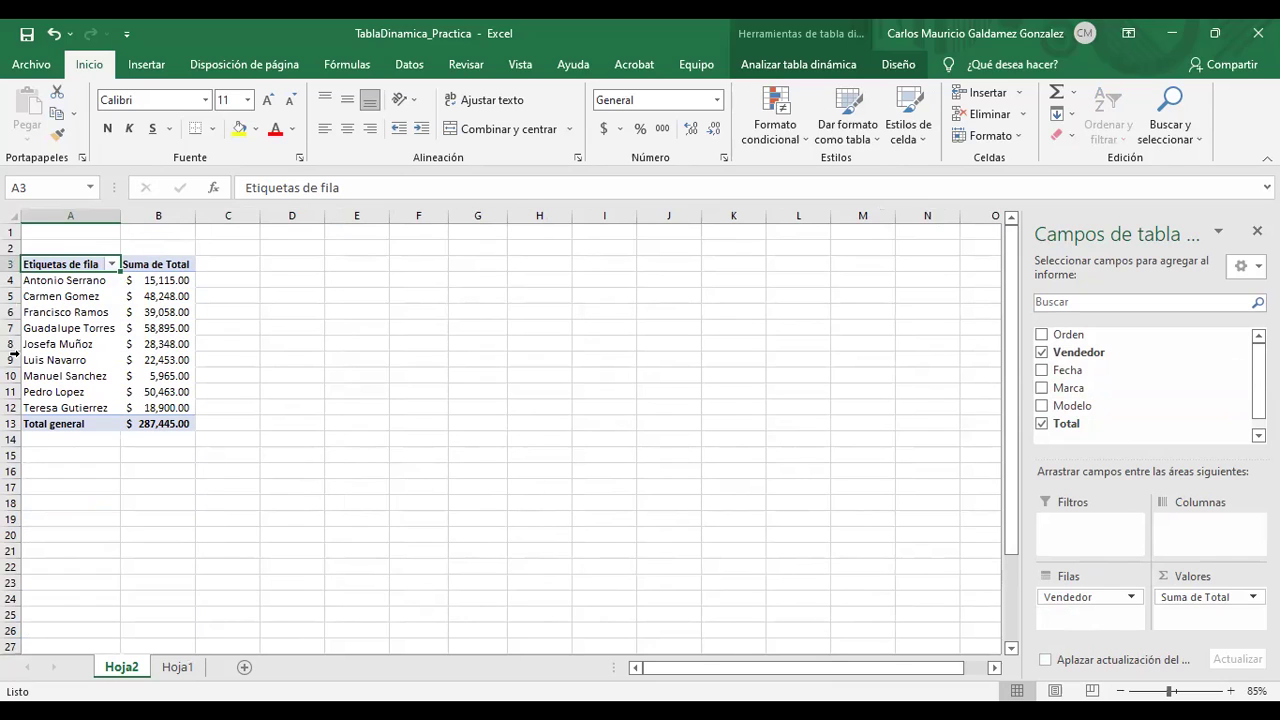
- Review the total per seller and check the last sale date in the source table on Hoja1
click(58, 278)
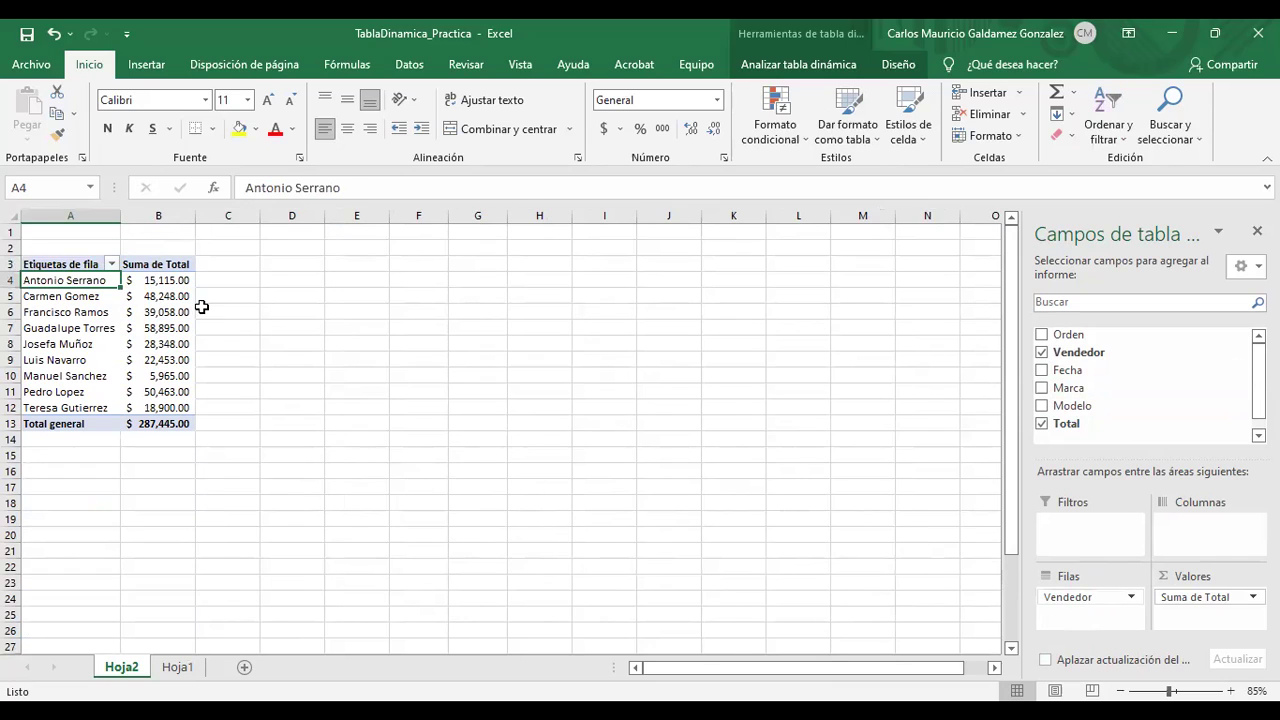
drag(137, 280, 170, 408)
click(177, 666)
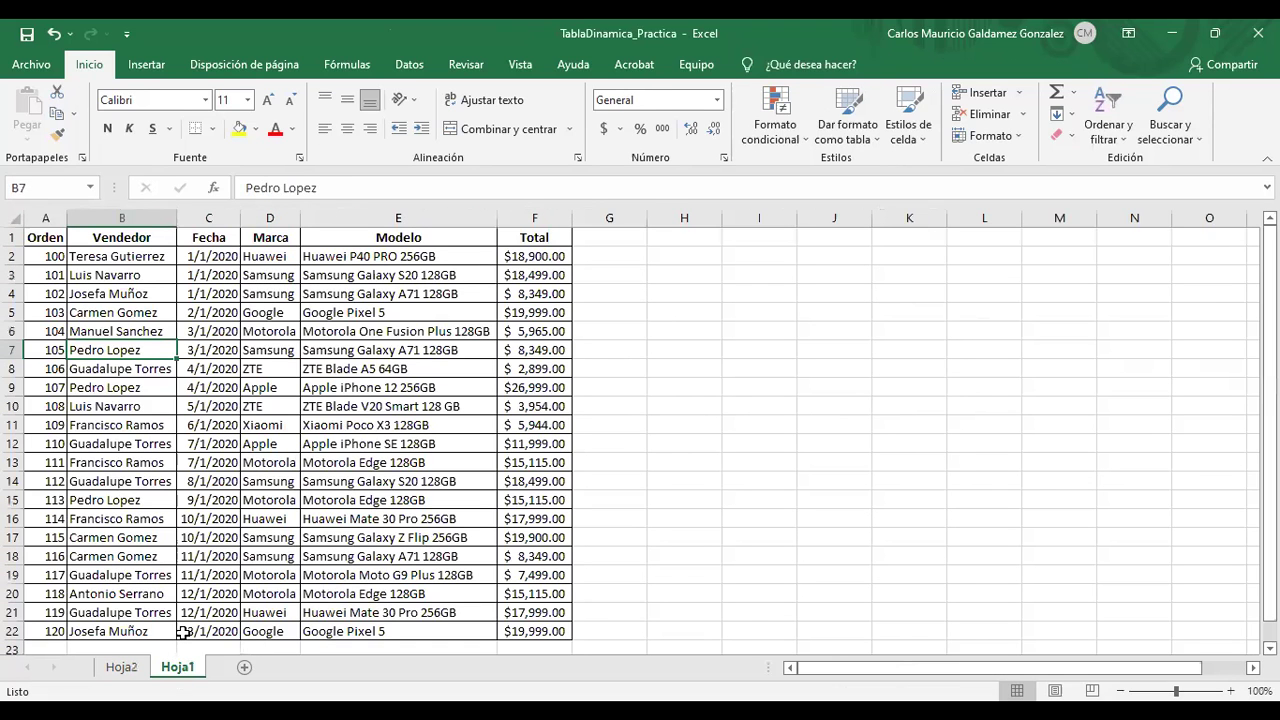
click(225, 633)
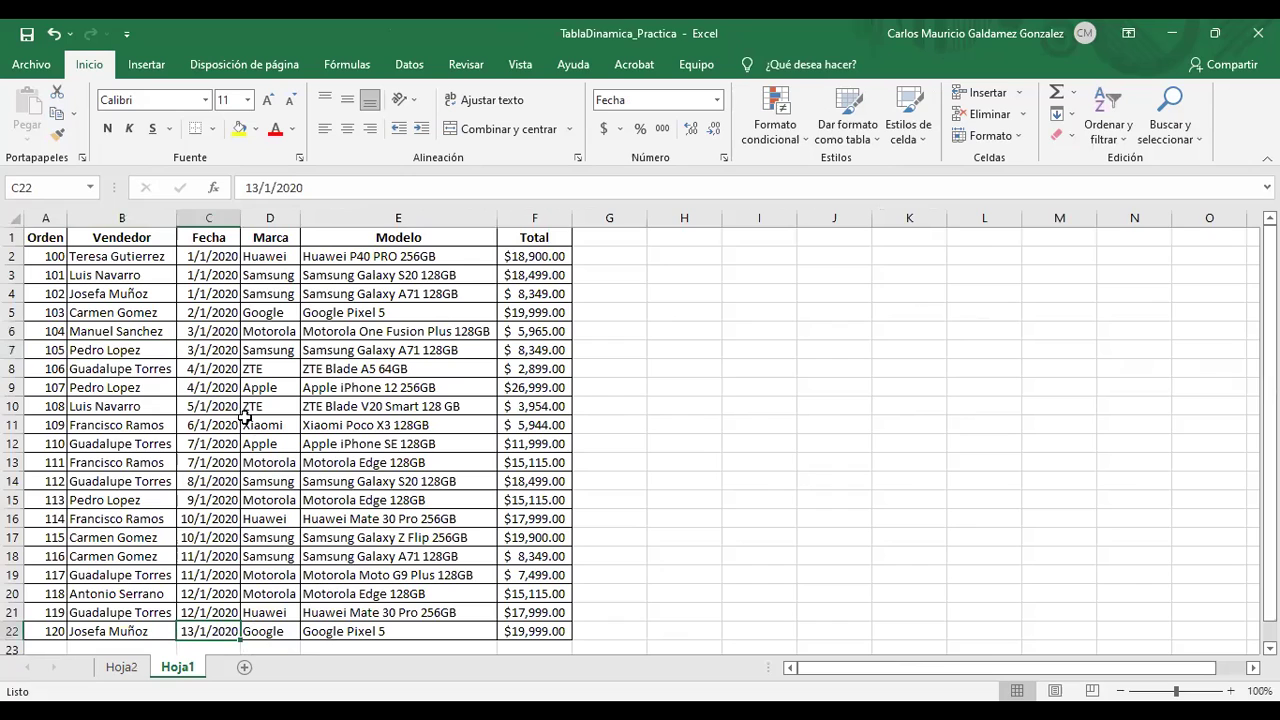
click(123, 667)
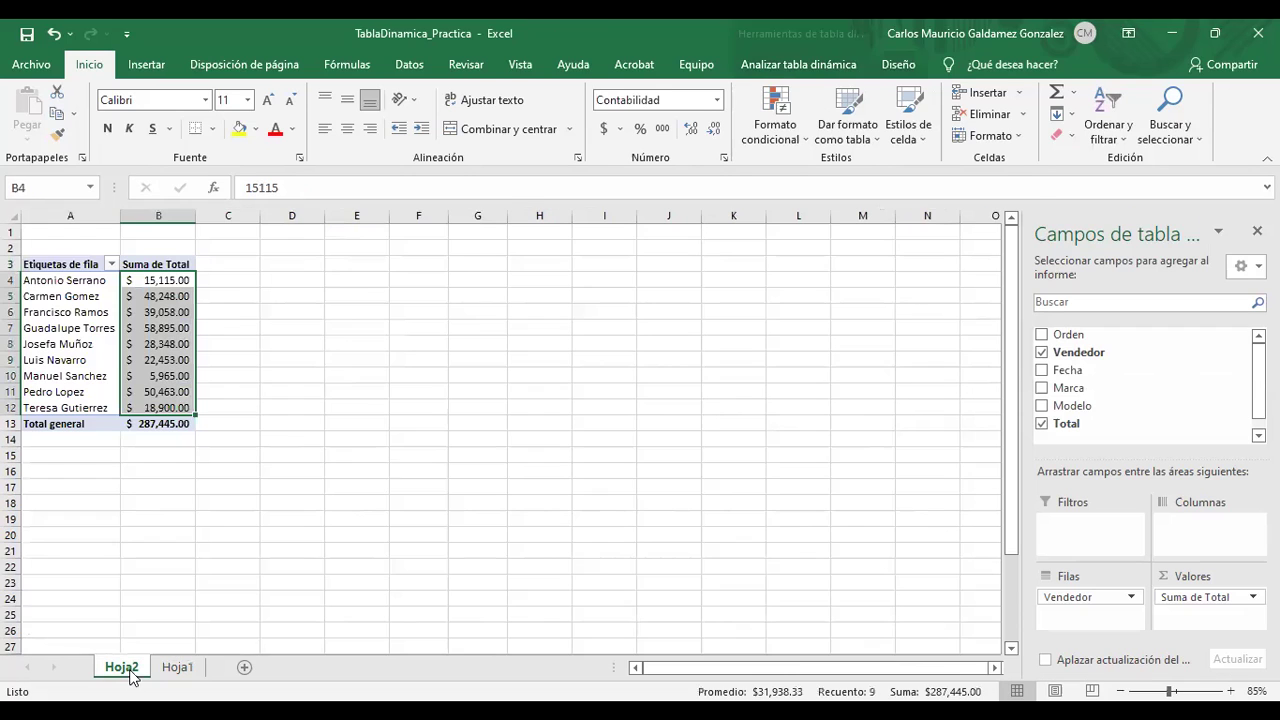
- Enter the period dates 1-1-2020 and 13-1-2020 above the pivot table and move them to B1:C1
click(155, 247)
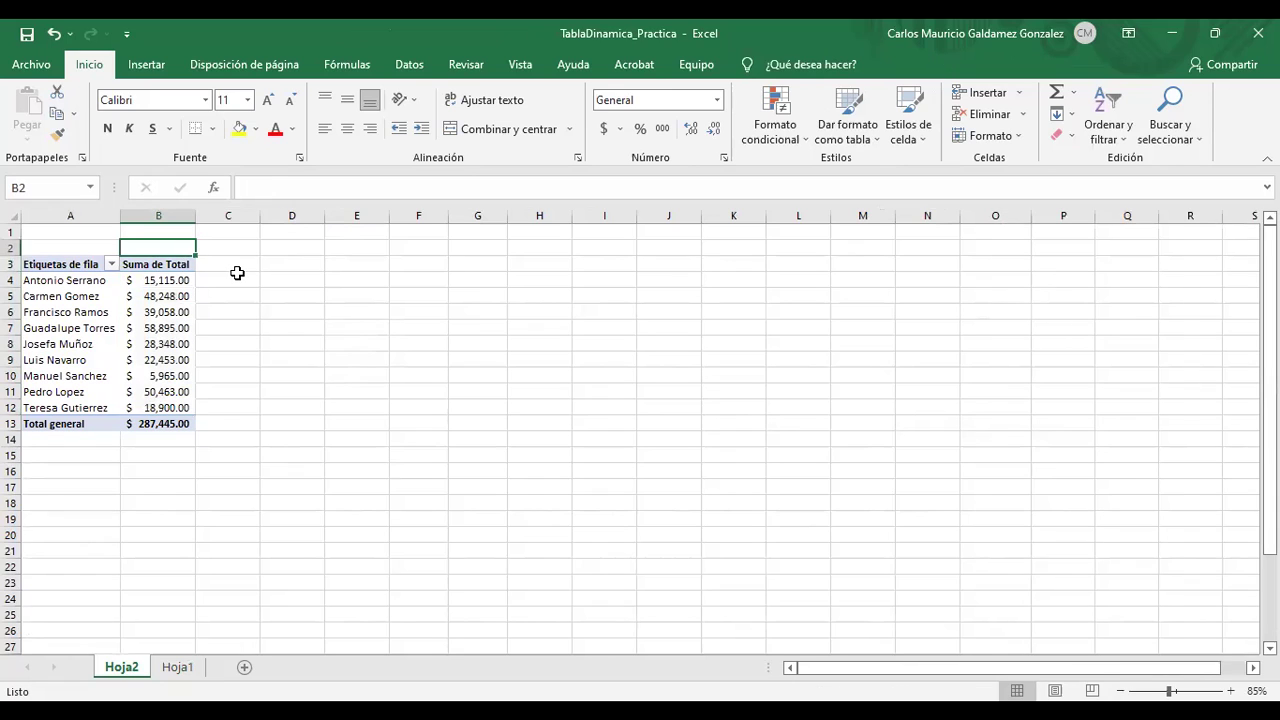
text(1-1-2020)
key(Tab)
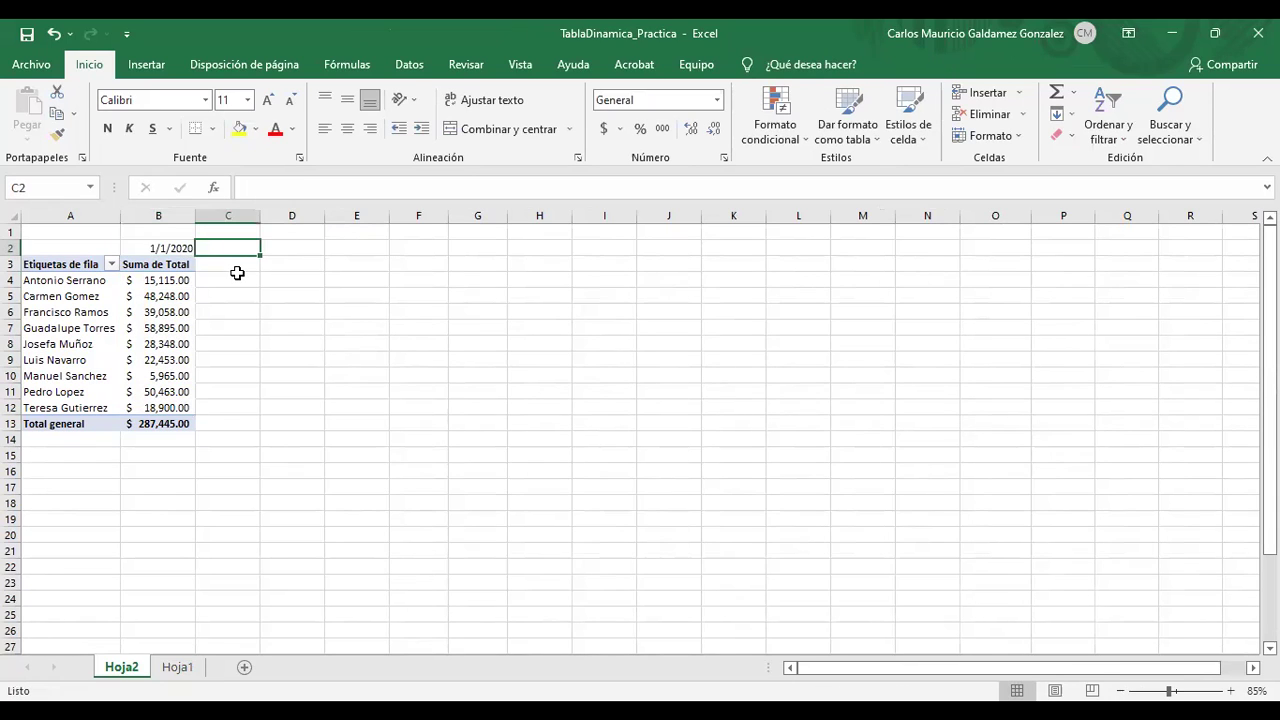
text(13-1-2020)
key(Return)
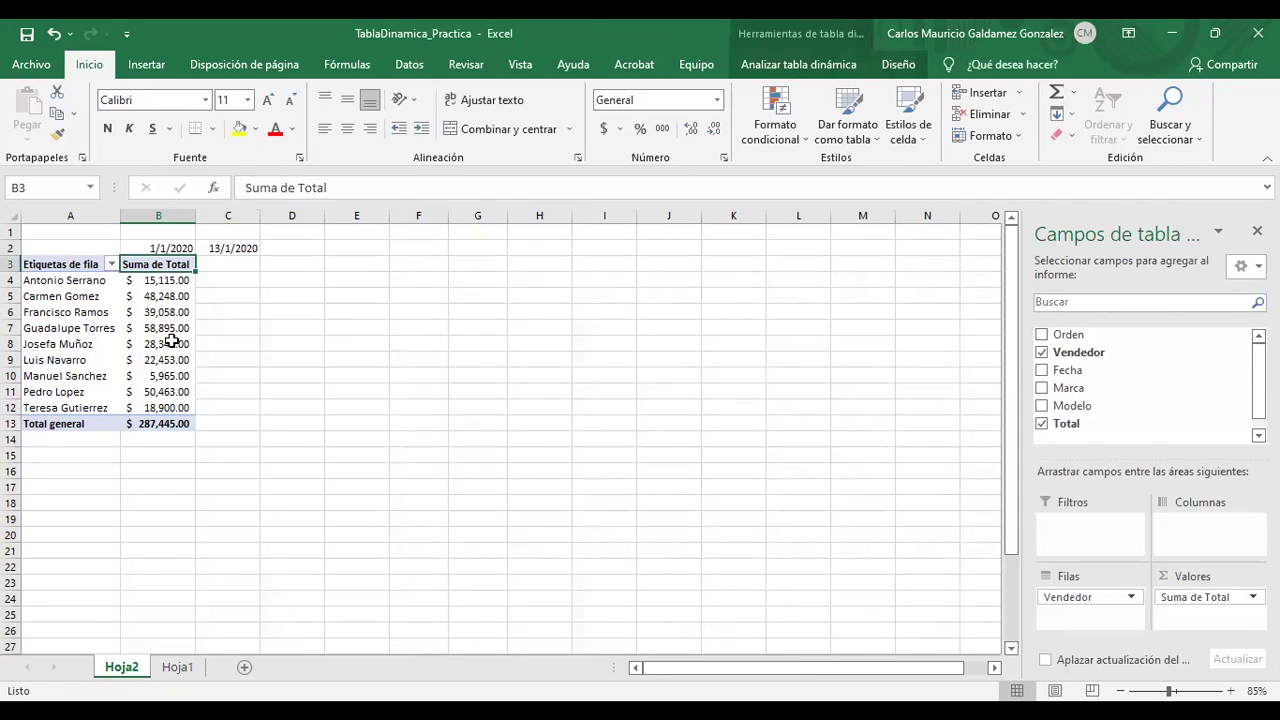
drag(175, 248, 211, 227)
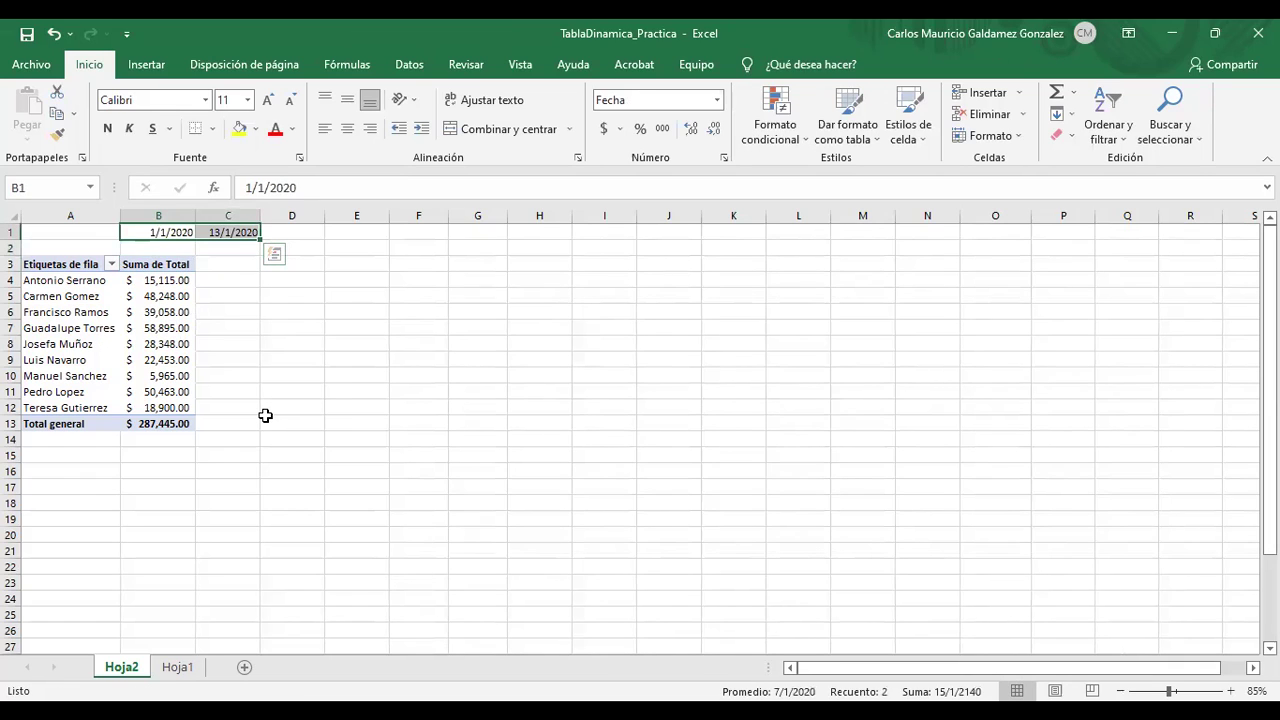
- Review the period's start date in B1 and the sellers' totals in B4:B12
click(150, 248)
click(138, 226)
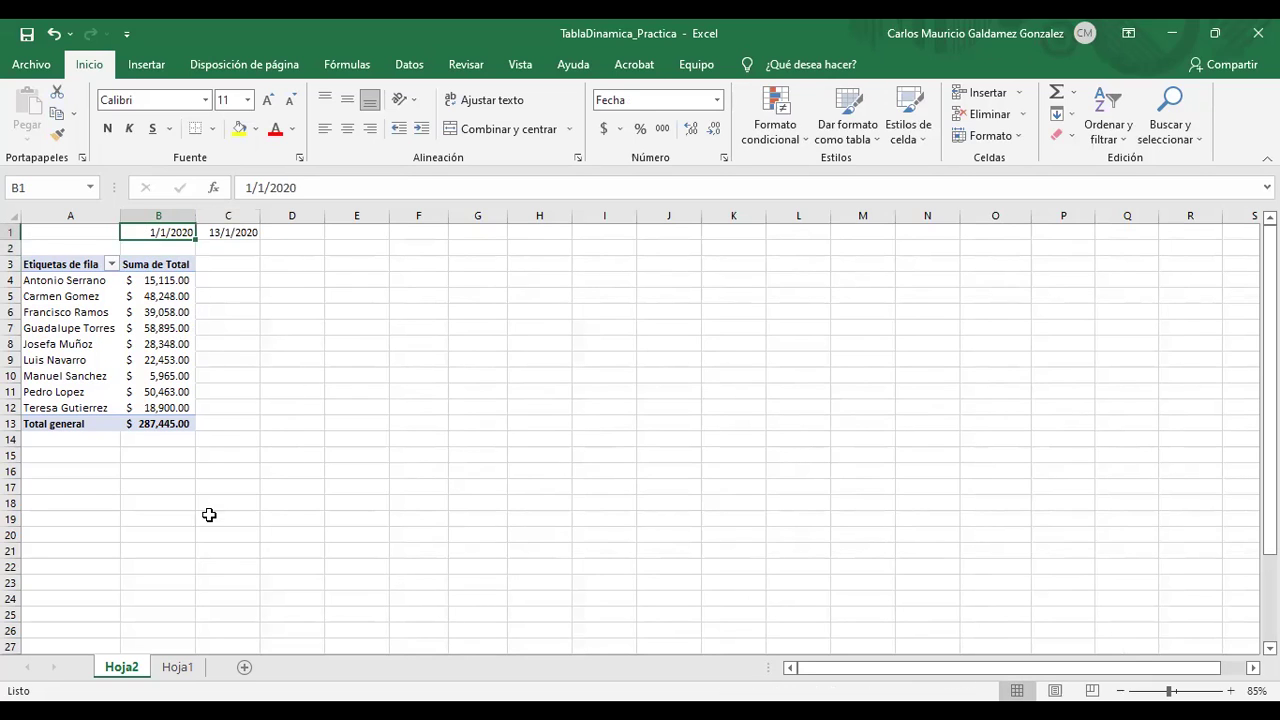
drag(149, 280, 160, 408)
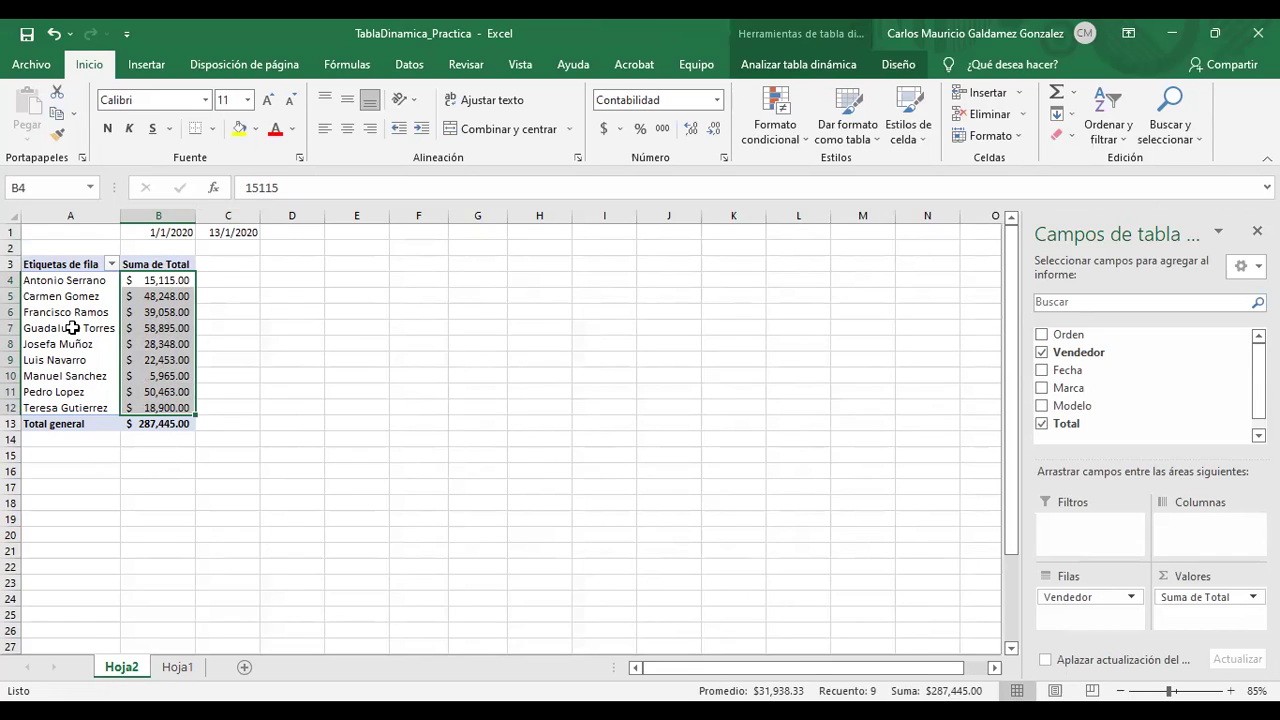
click(55, 285)
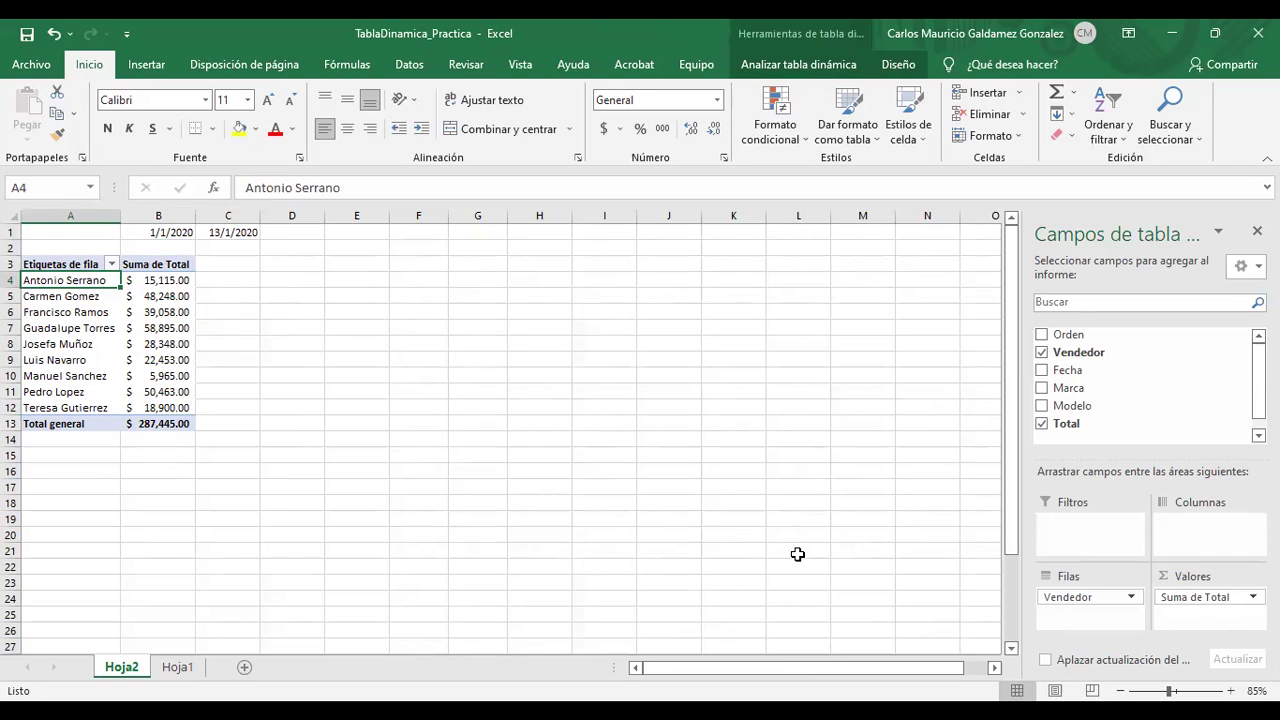
click(1042, 335)
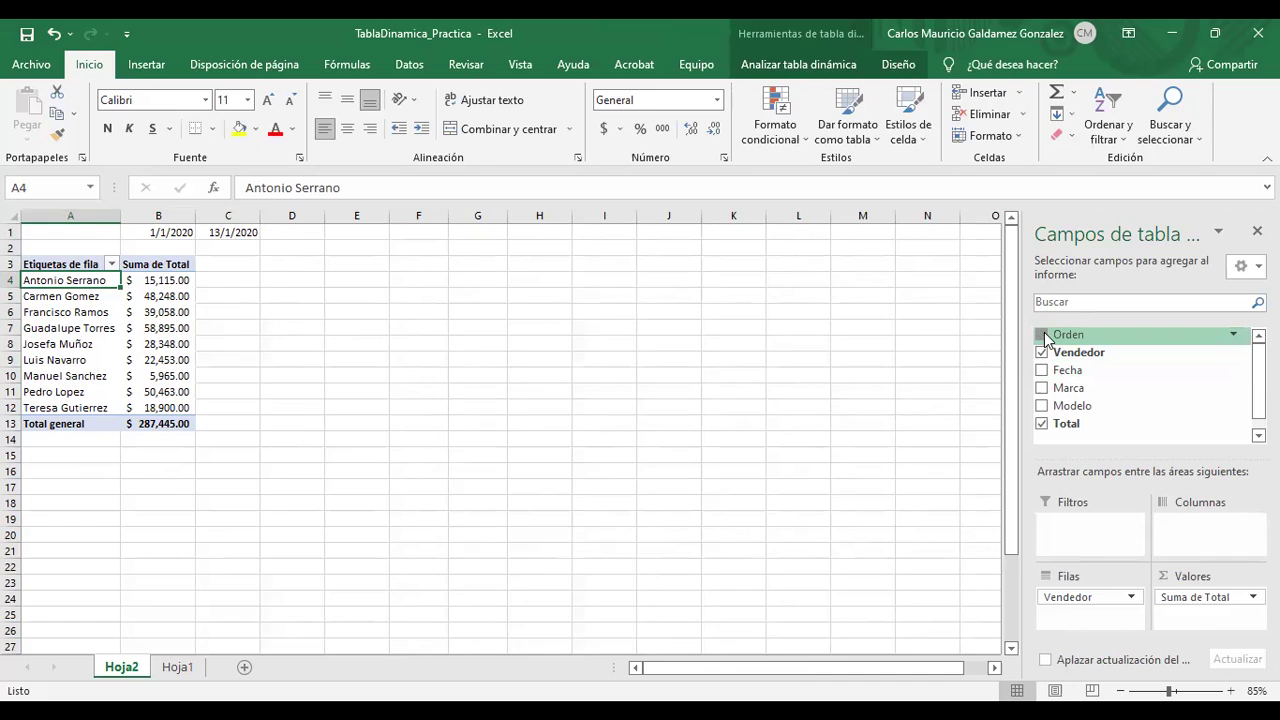
click(1042, 336)
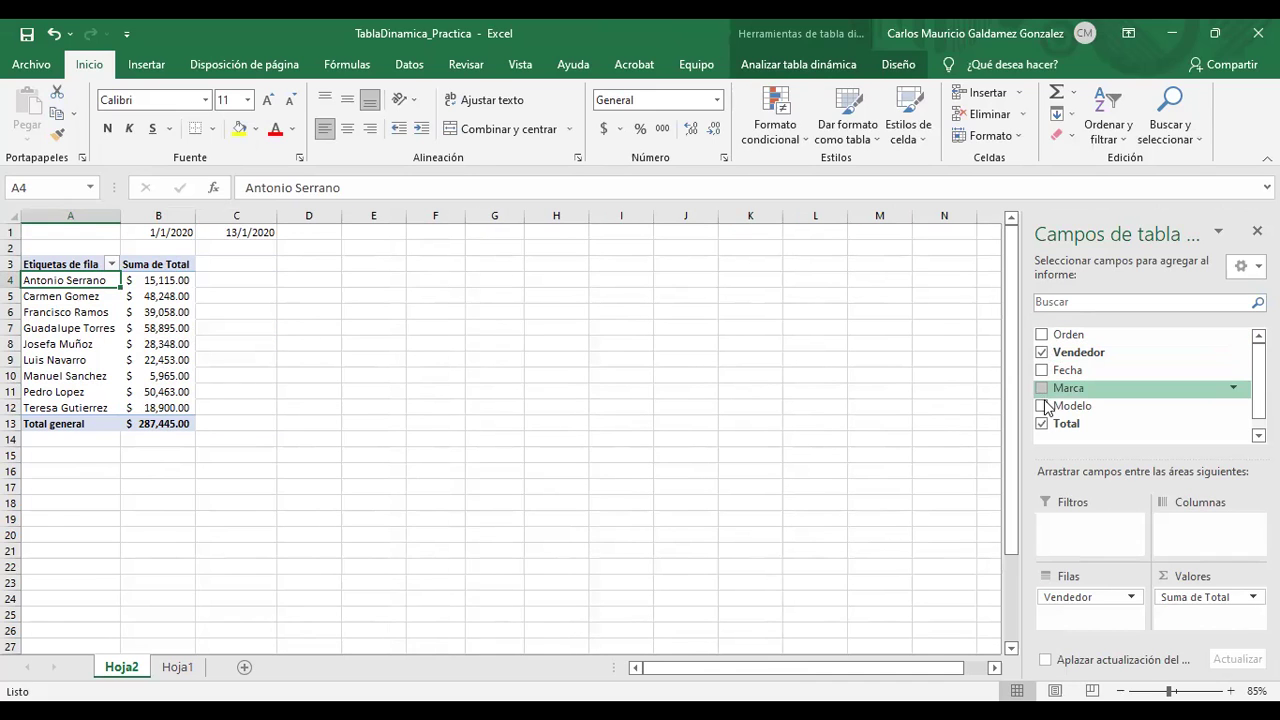
click(1042, 407)
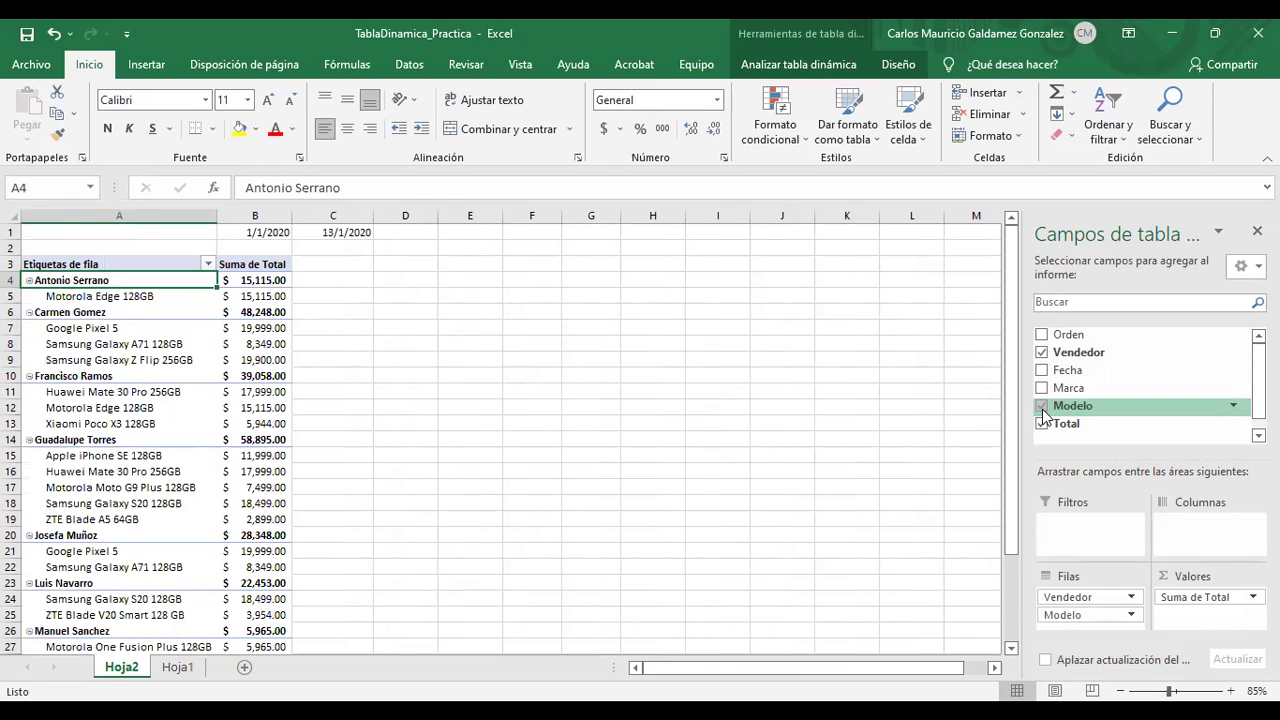
click(1042, 407)
click(1042, 389)
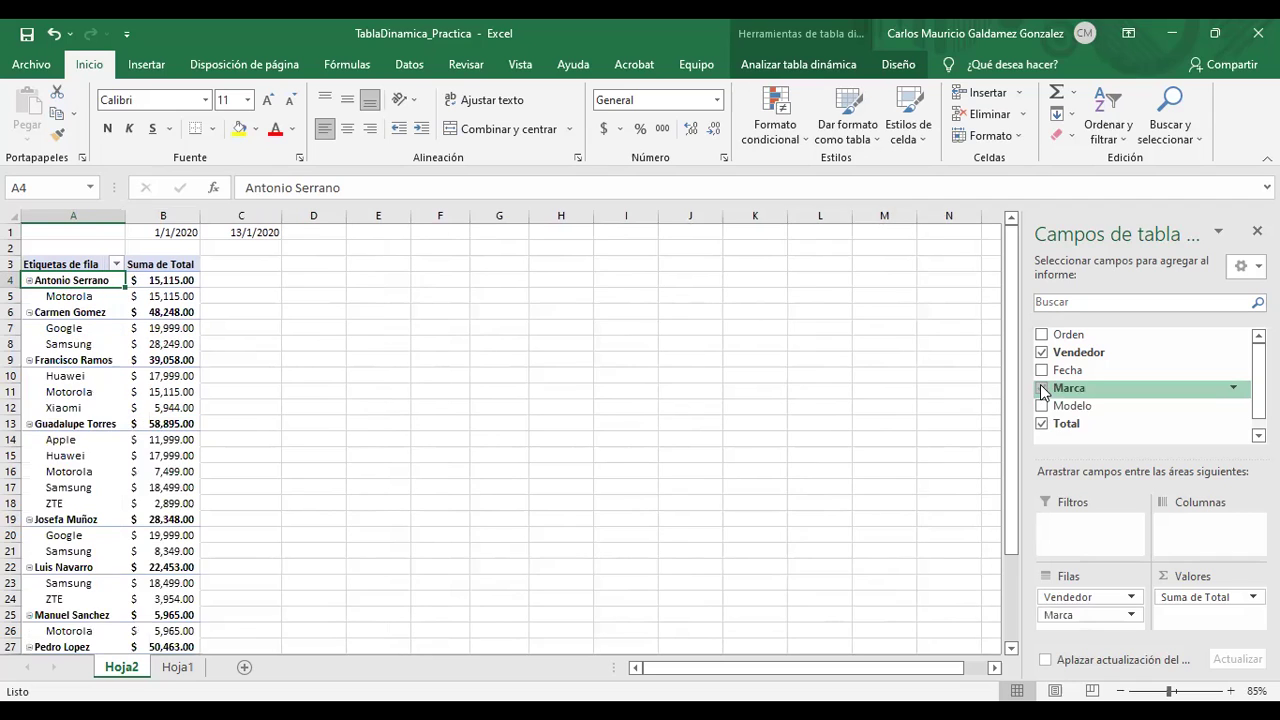
click(1042, 389)
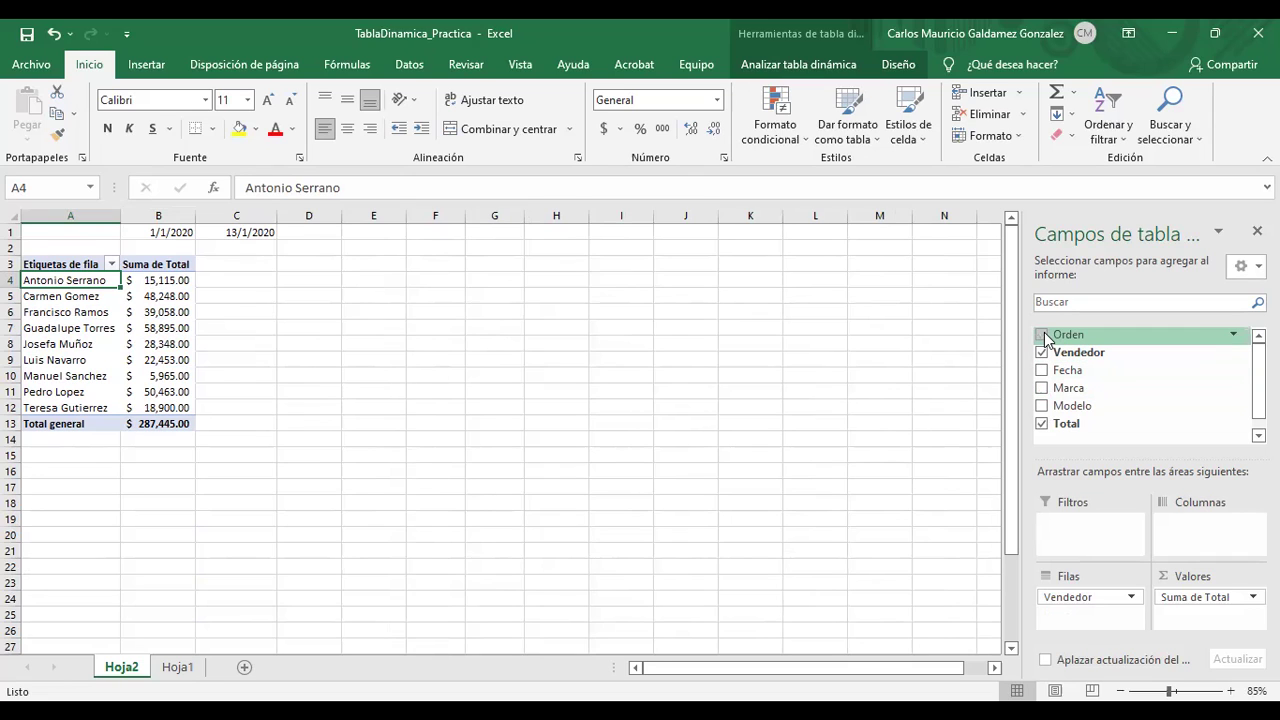
- Add Orden to the pivot table's values and summarize it by Recuento
click(1042, 335)
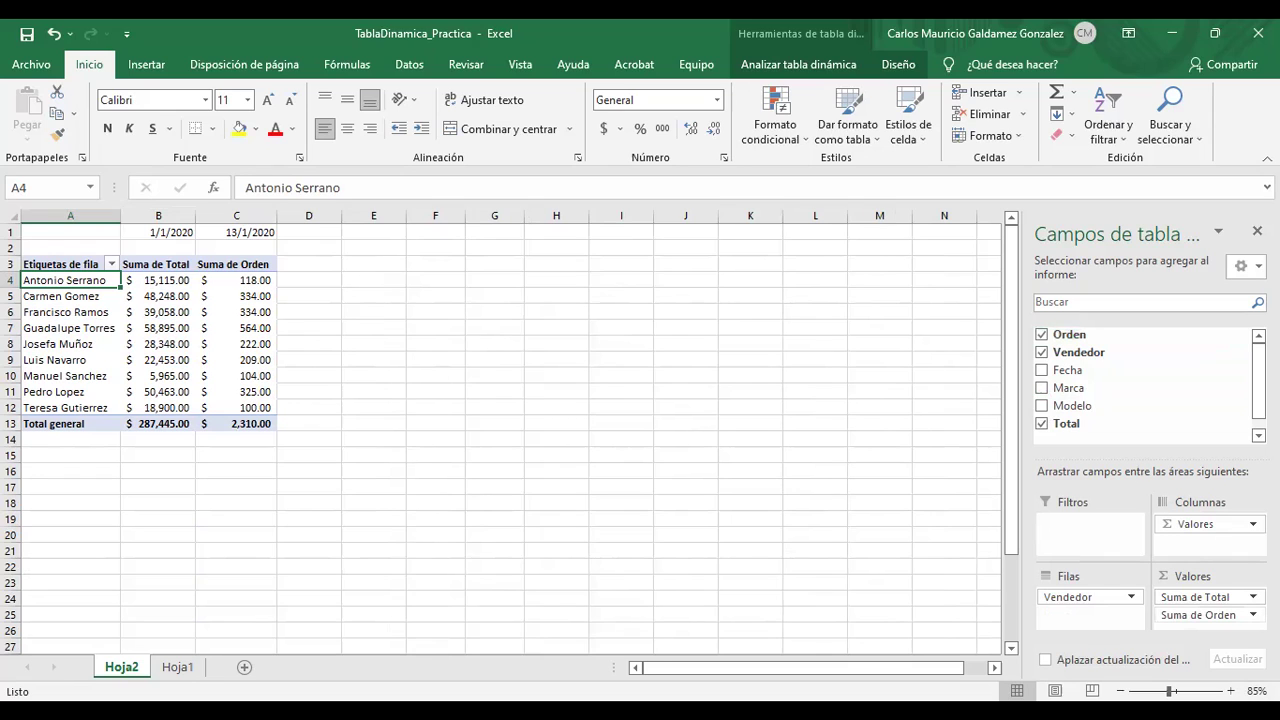
click(1198, 614)
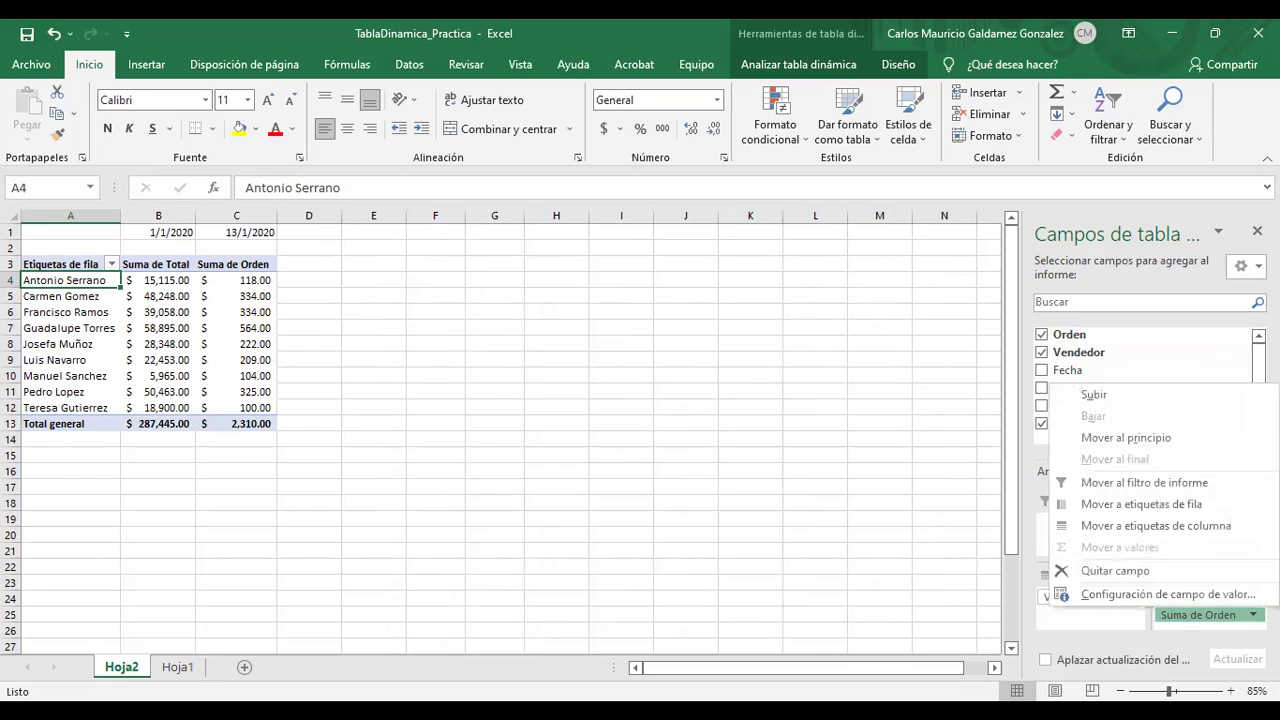
click(1178, 594)
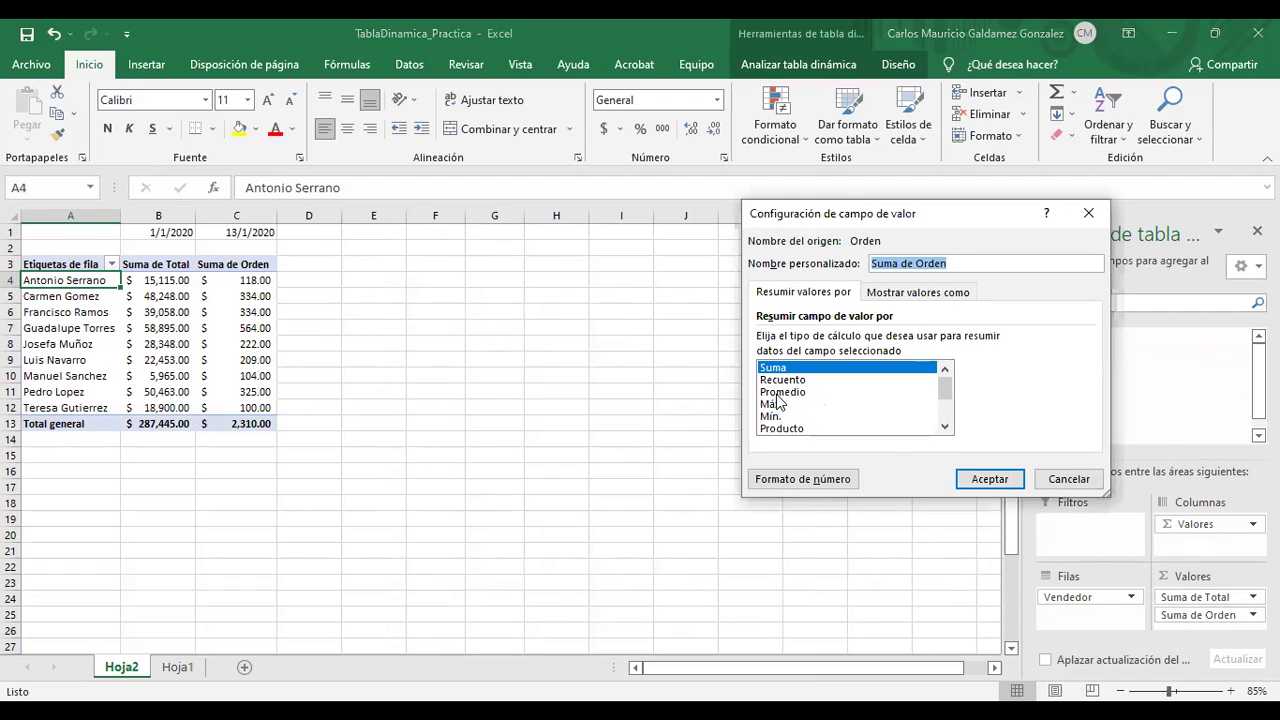
click(779, 381)
click(990, 480)
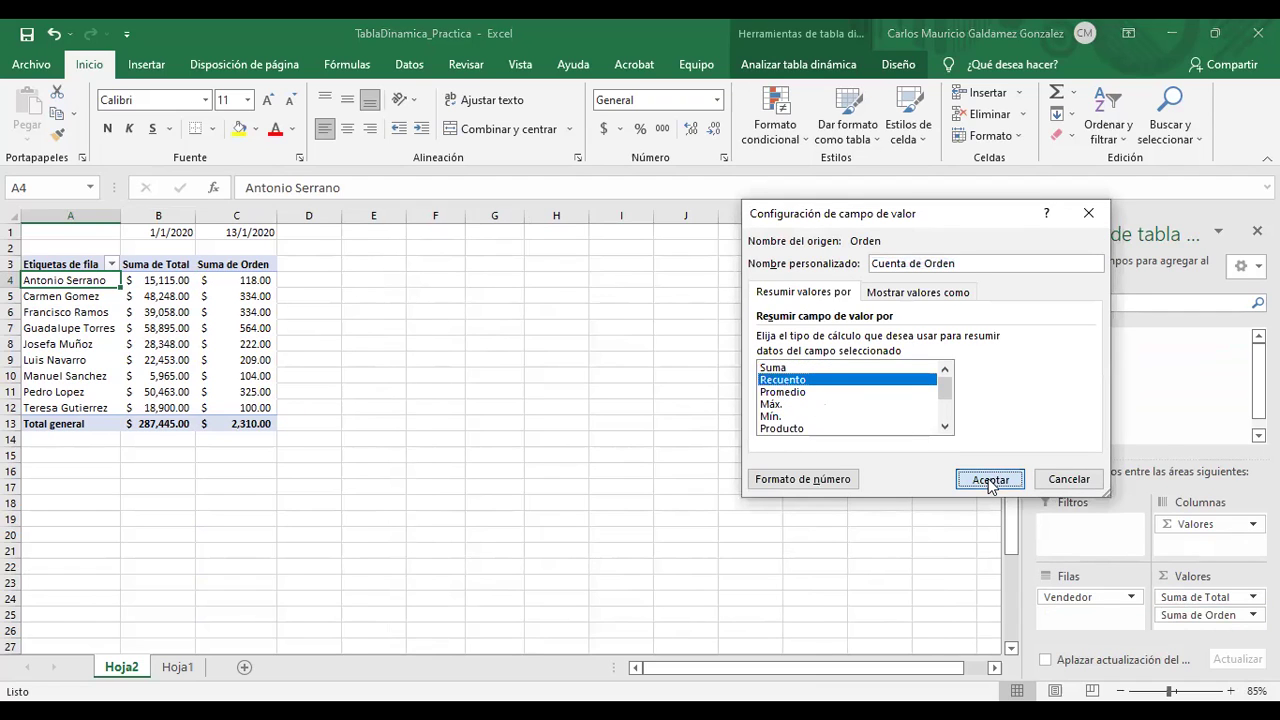
- Set the number format of the order counts in C4:C12 and their grand total in C13 to General
drag(226, 280, 240, 409)
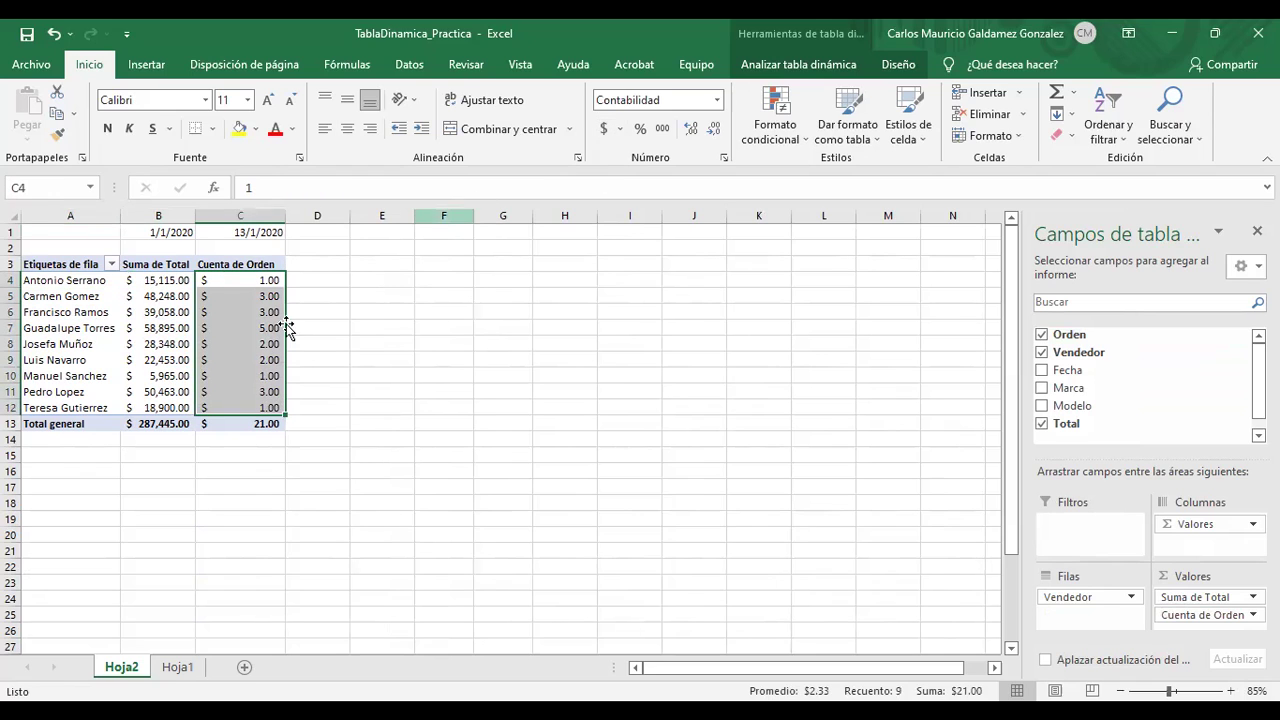
click(717, 100)
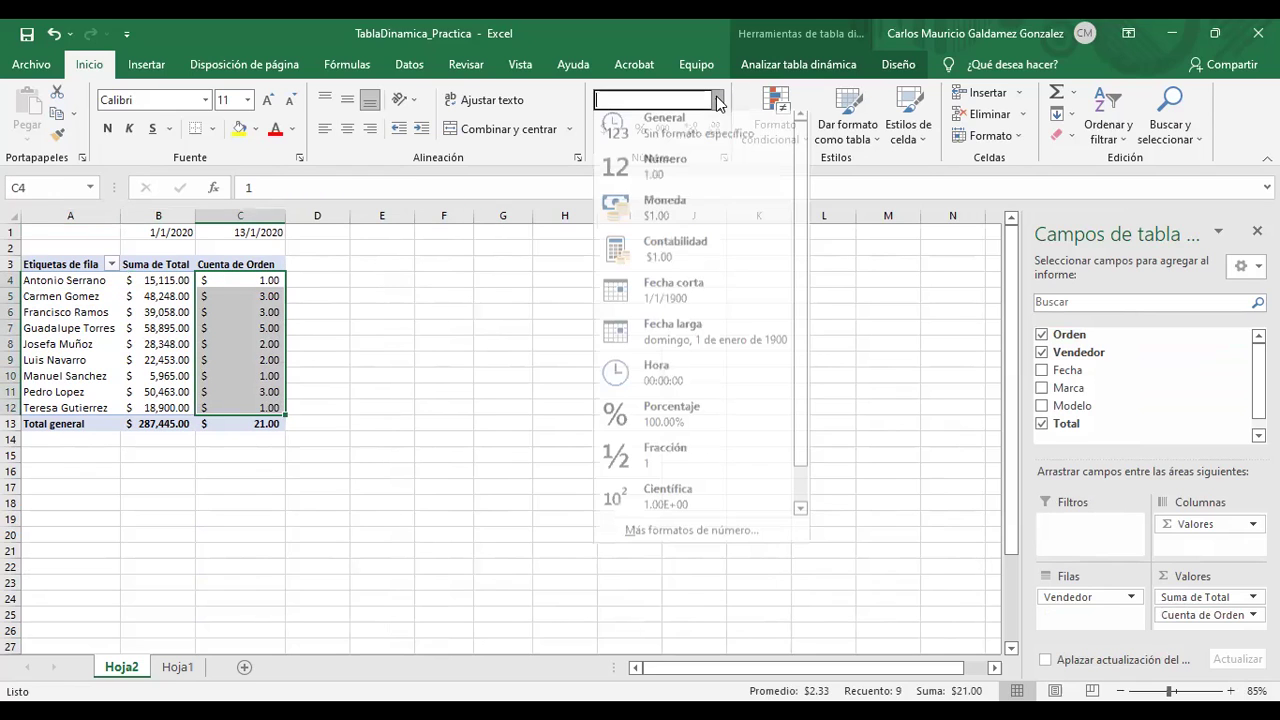
click(258, 423)
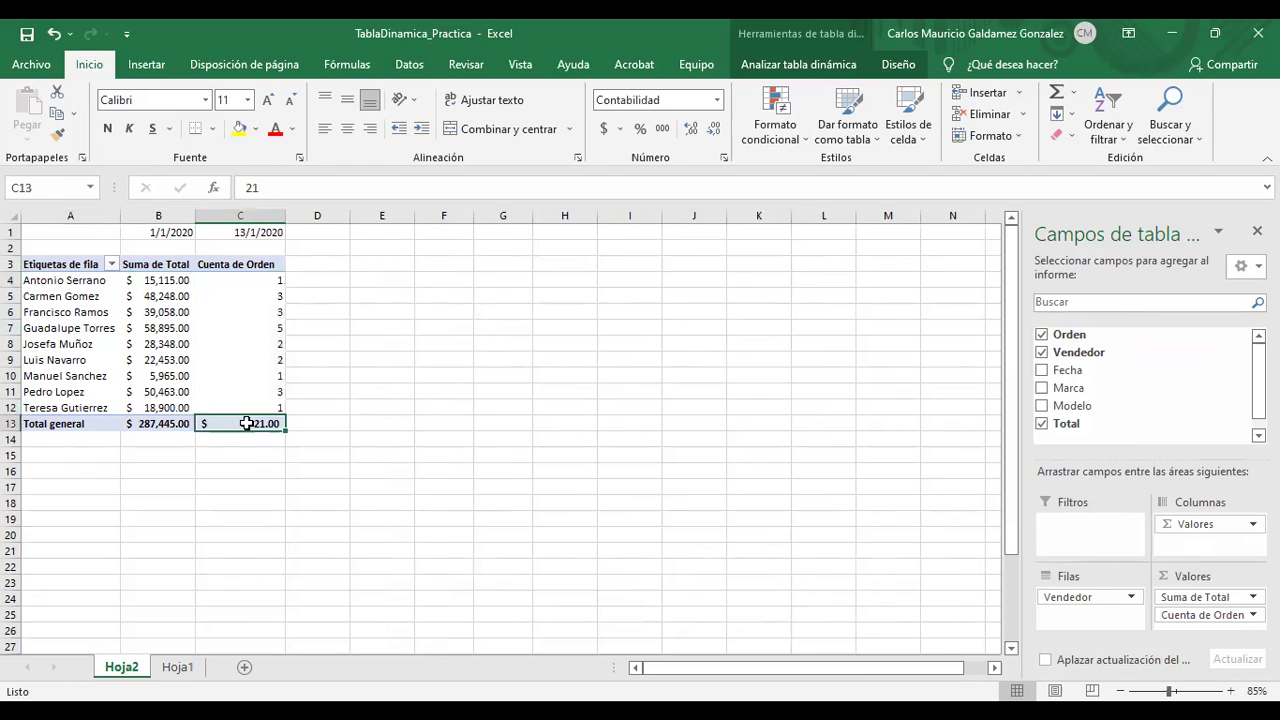
click(717, 100)
click(678, 124)
click(248, 297)
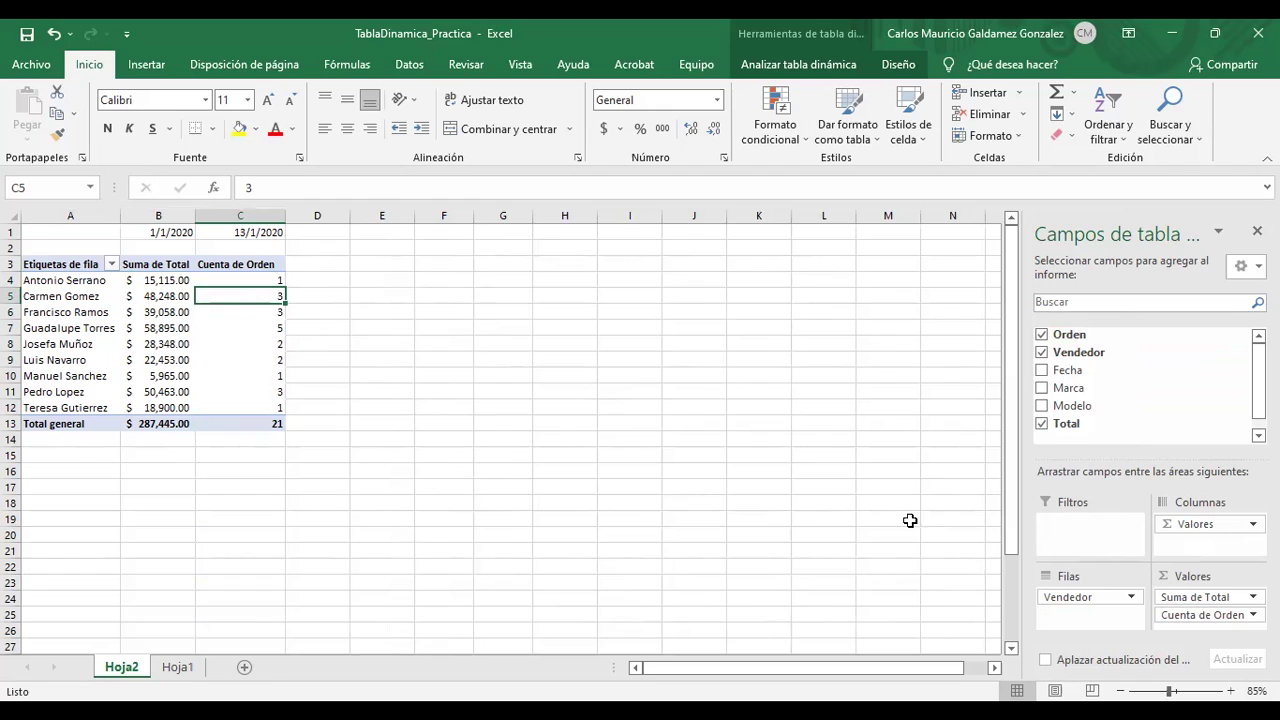
- Move Cuenta de Orden ahead of Suma de Total in the pivot values and widen column B
click(1179, 614)
drag(1179, 614, 1165, 588)
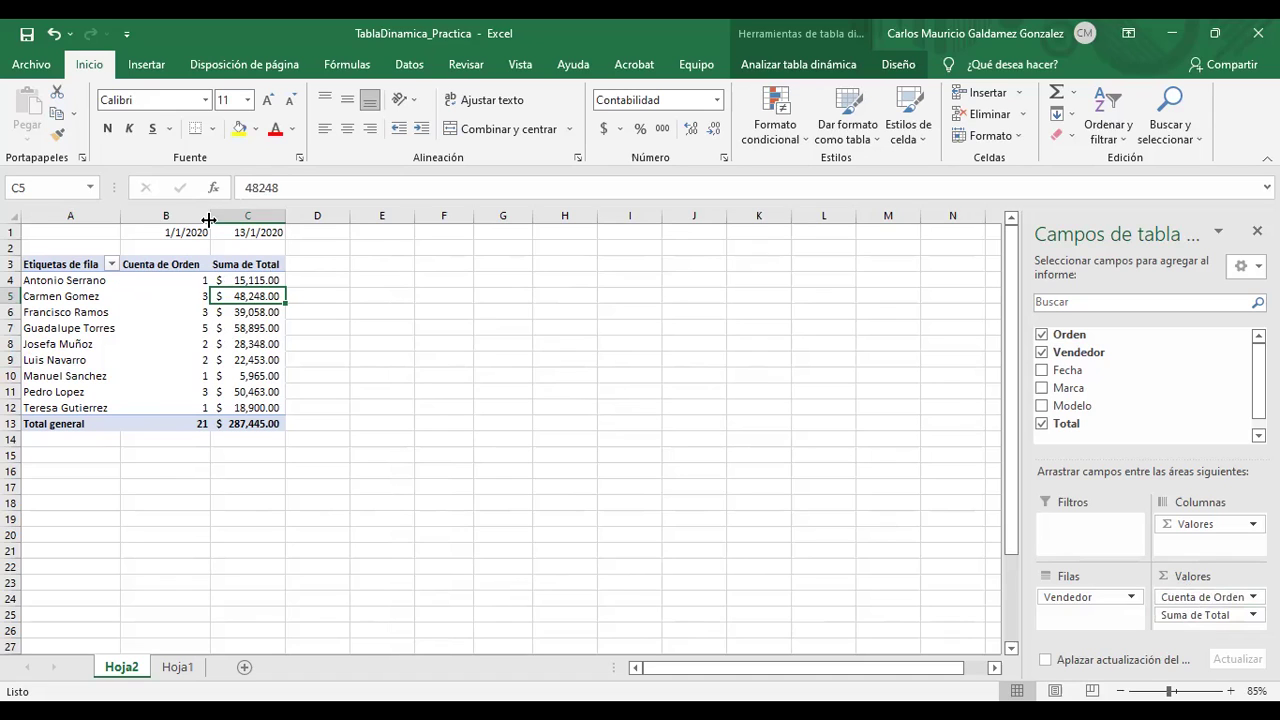
drag(210, 216, 236, 216)
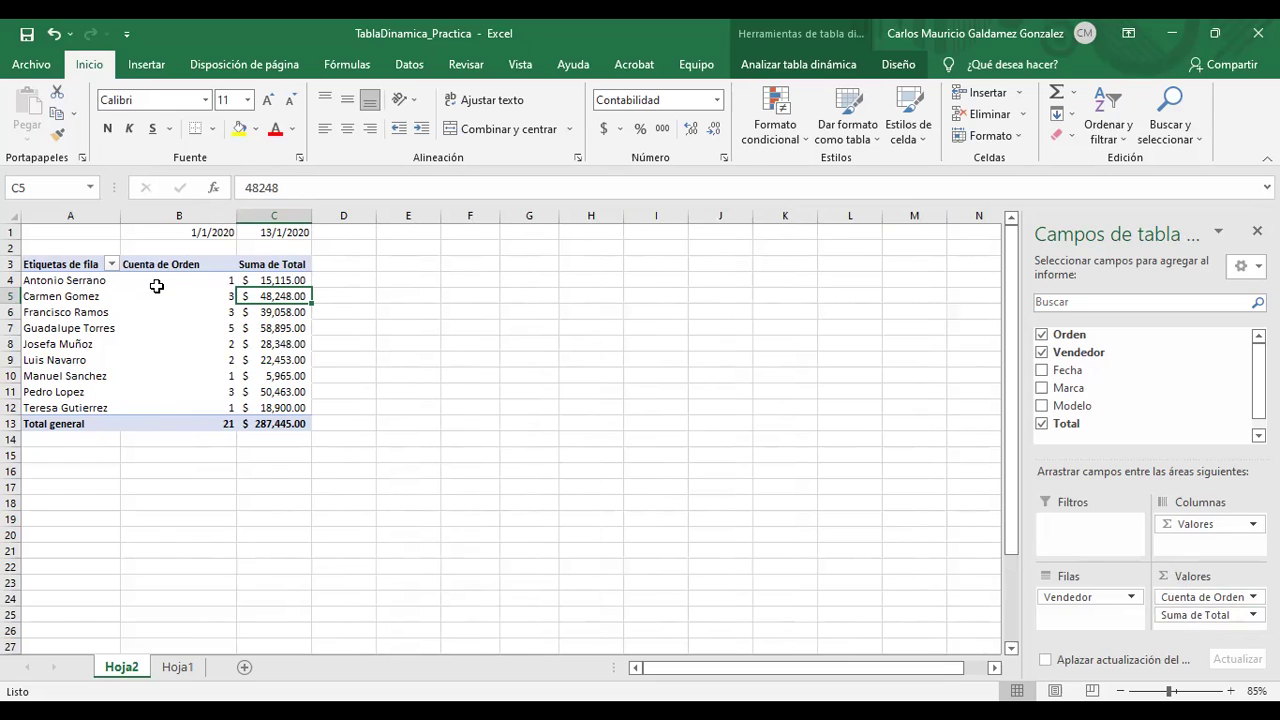
- Center the order counts in column B of the pivot table
scroll(310, 453, up, 2)
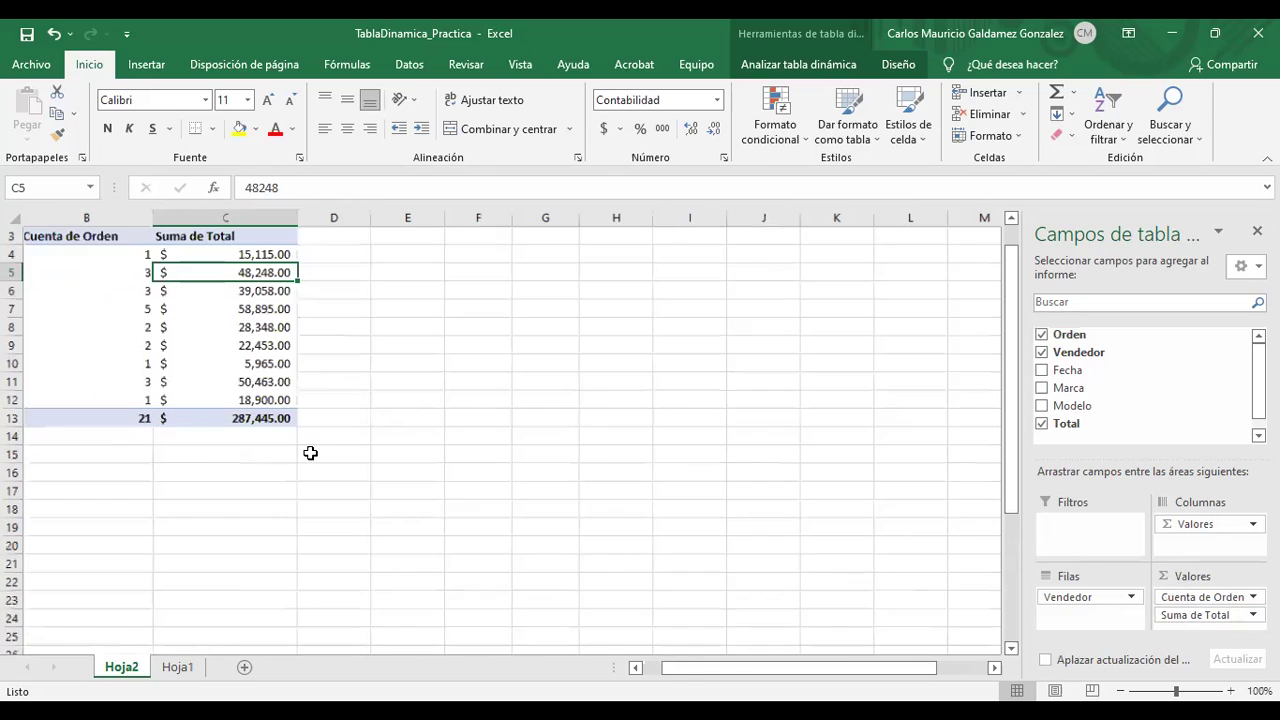
click(635, 667)
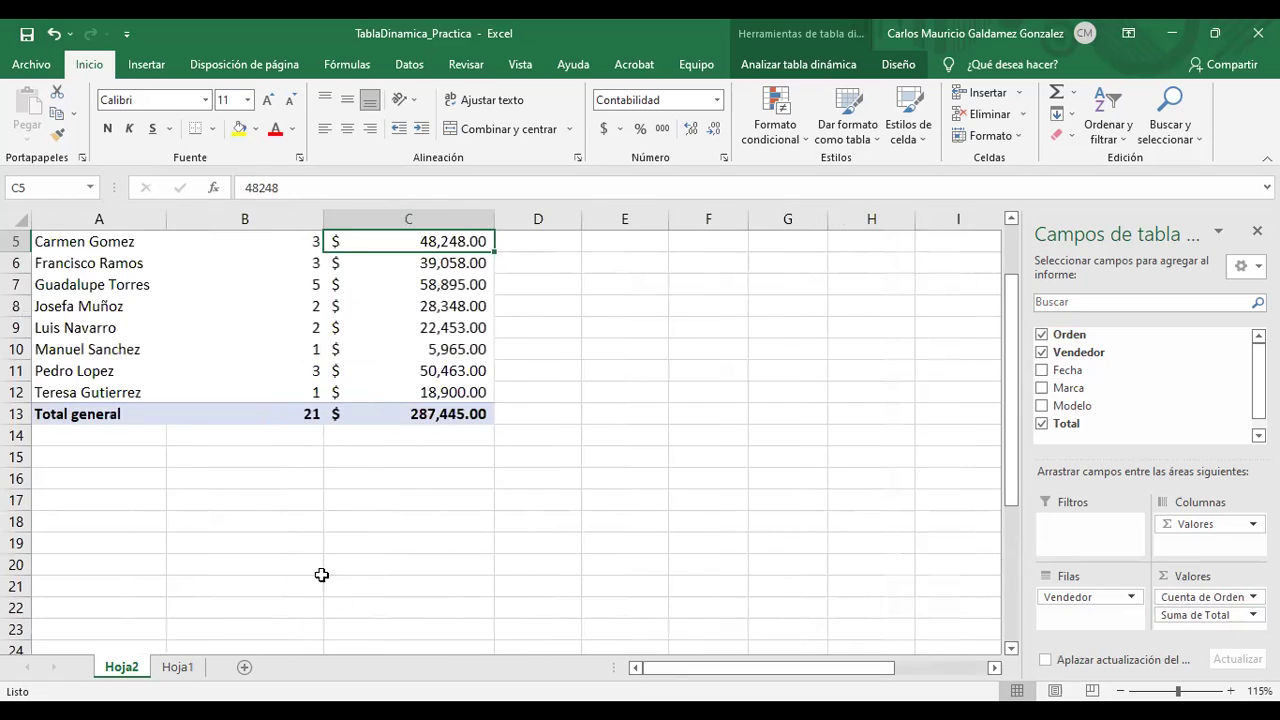
scroll(249, 557, up, 2)
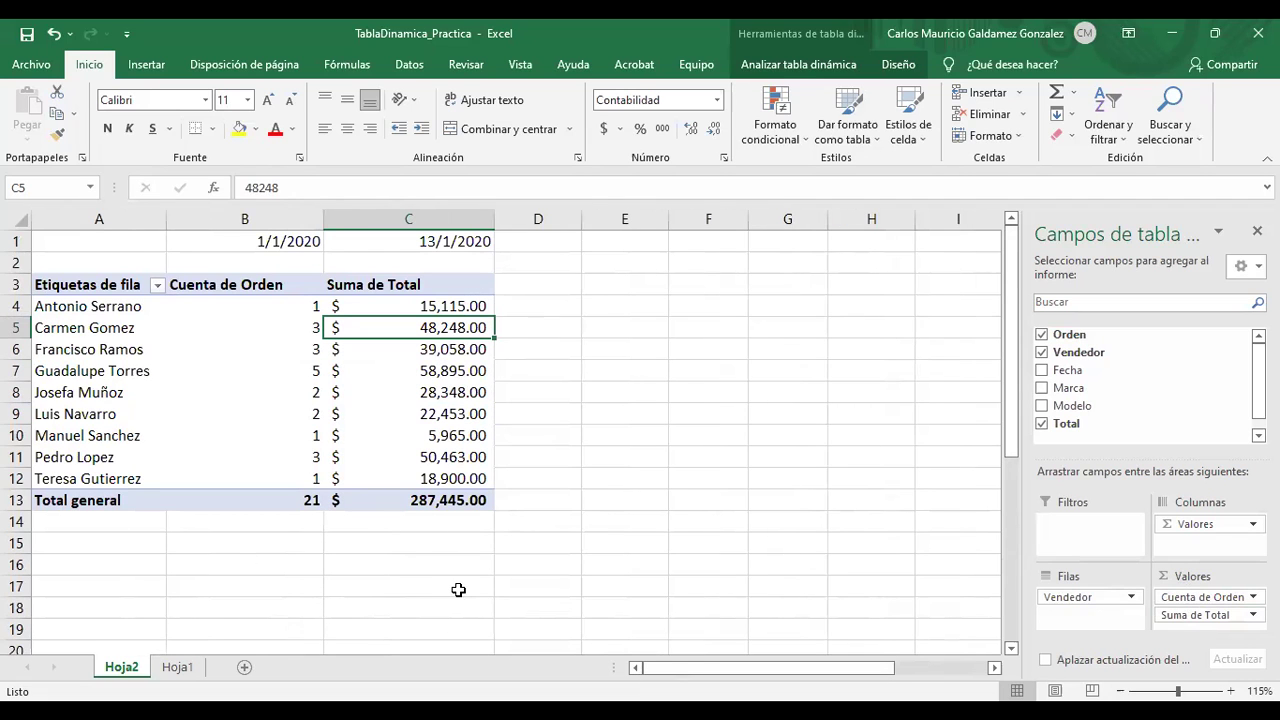
drag(245, 311, 258, 478)
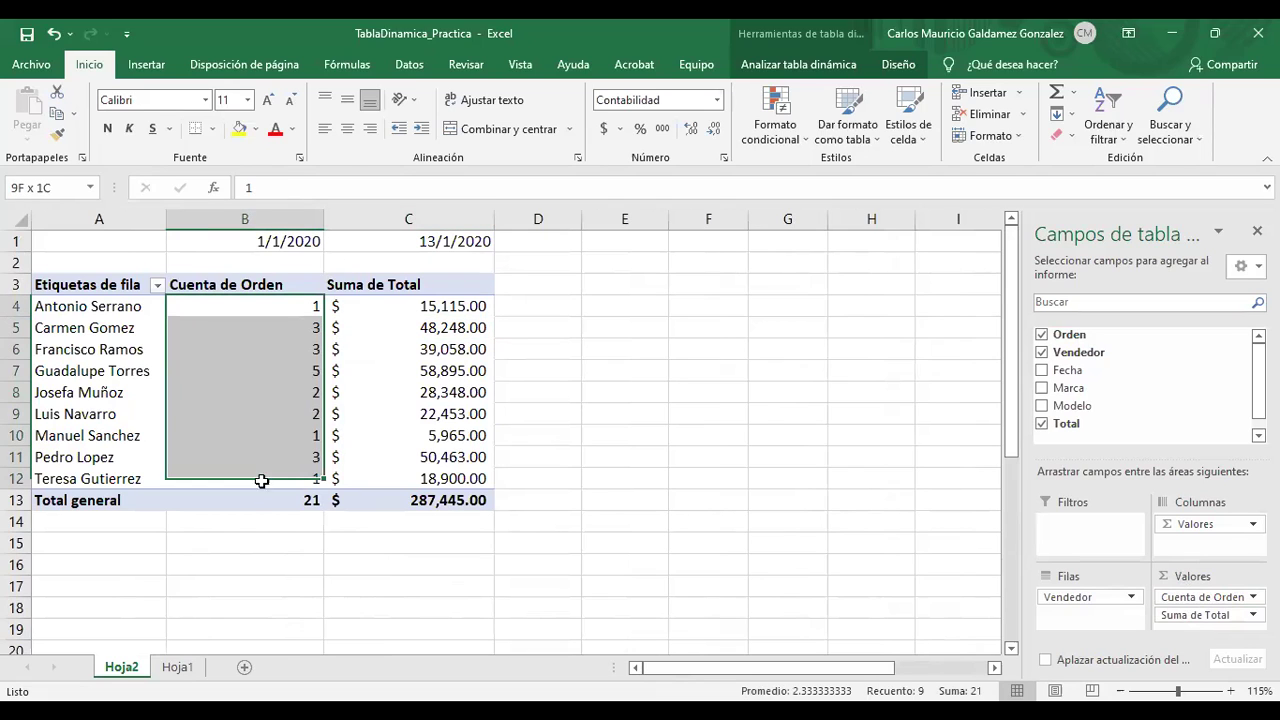
click(348, 129)
click(618, 483)
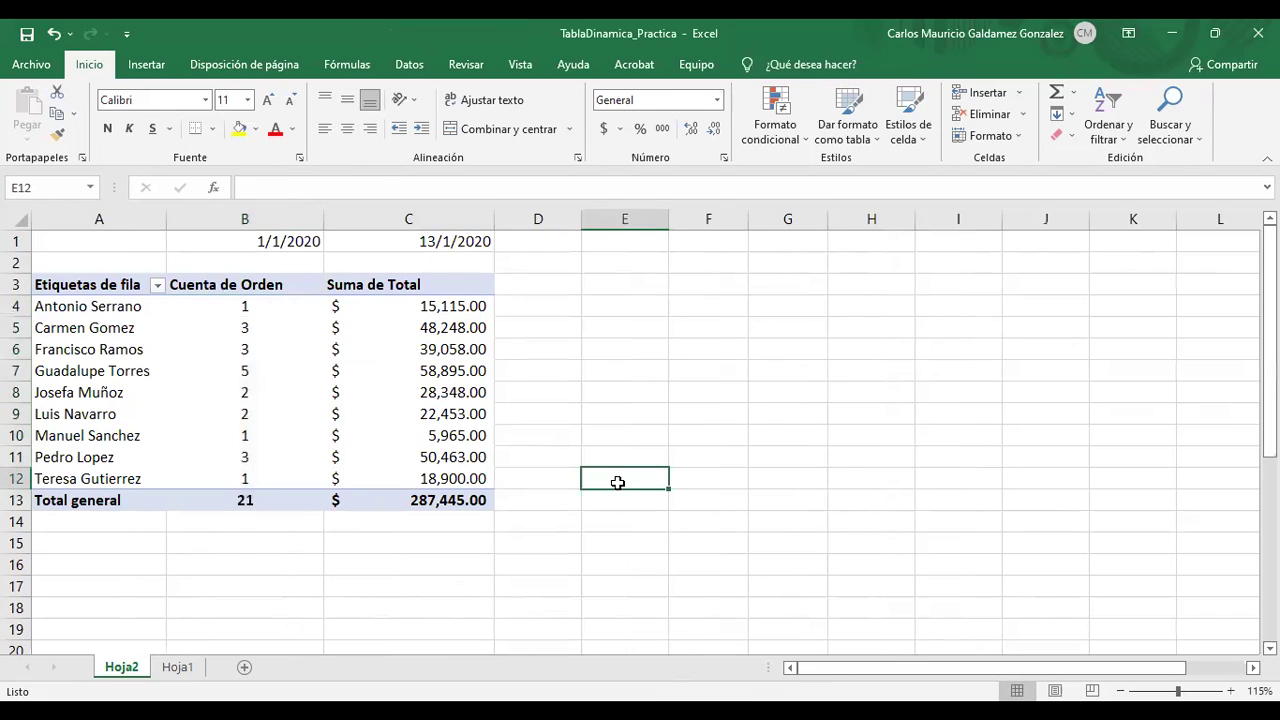
- Review the order counts in B11 and B4 against the sellers in their rows
click(279, 451)
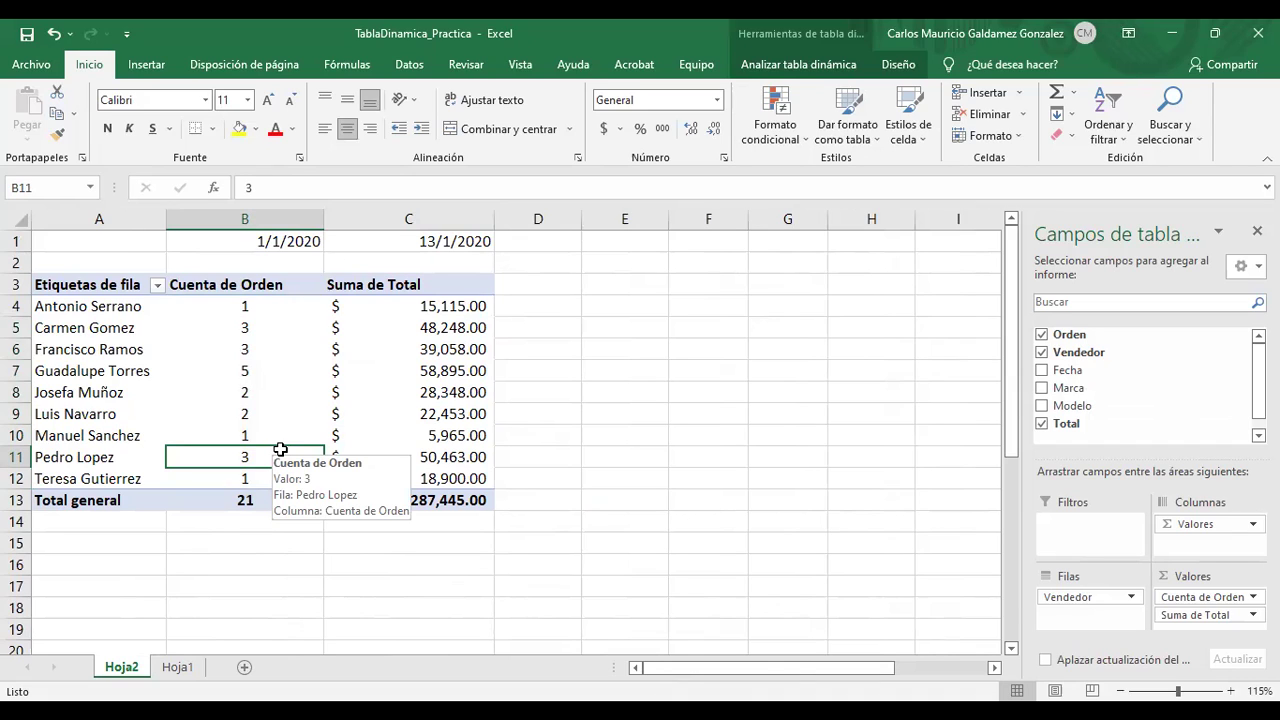
click(263, 307)
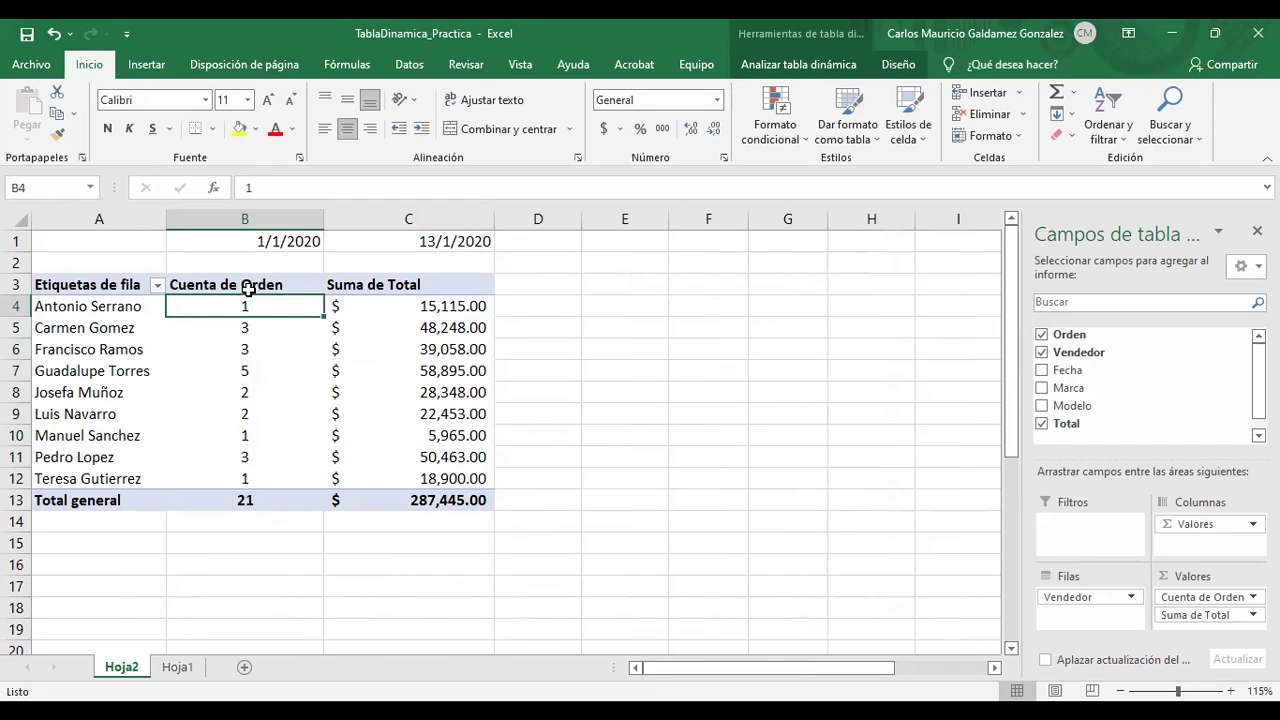
click(82, 309)
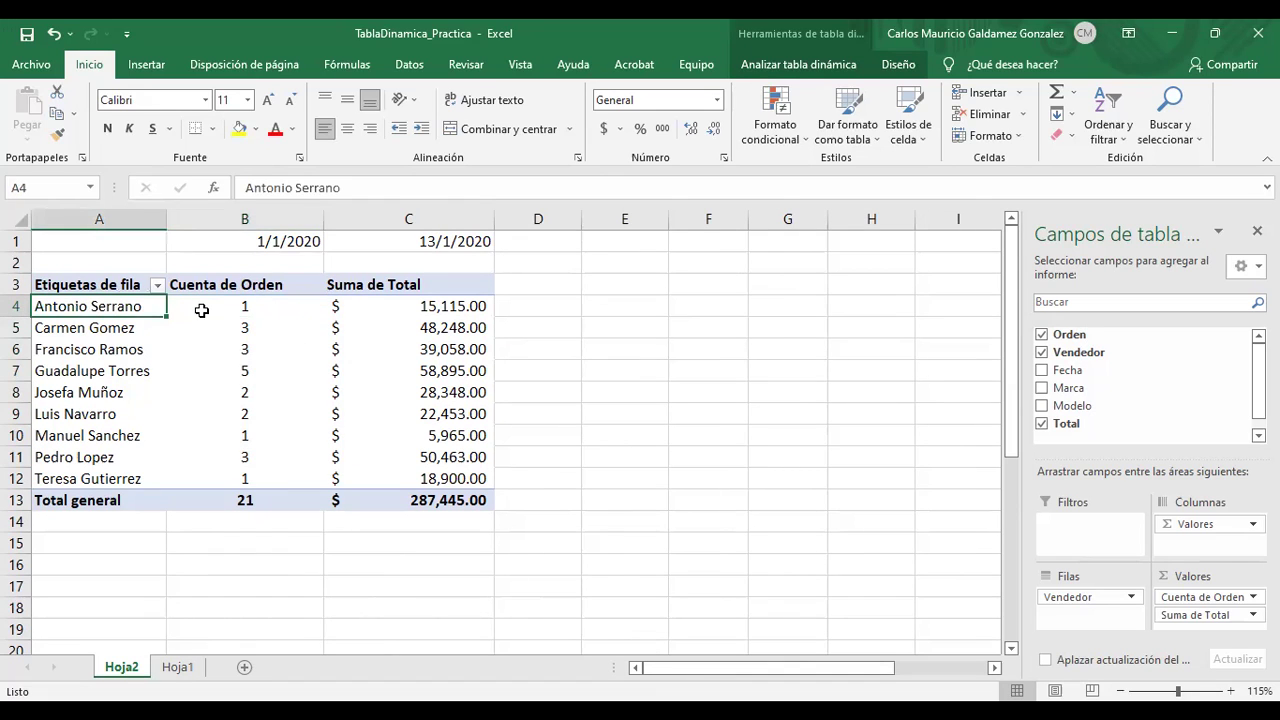
mouse_move(201, 310)
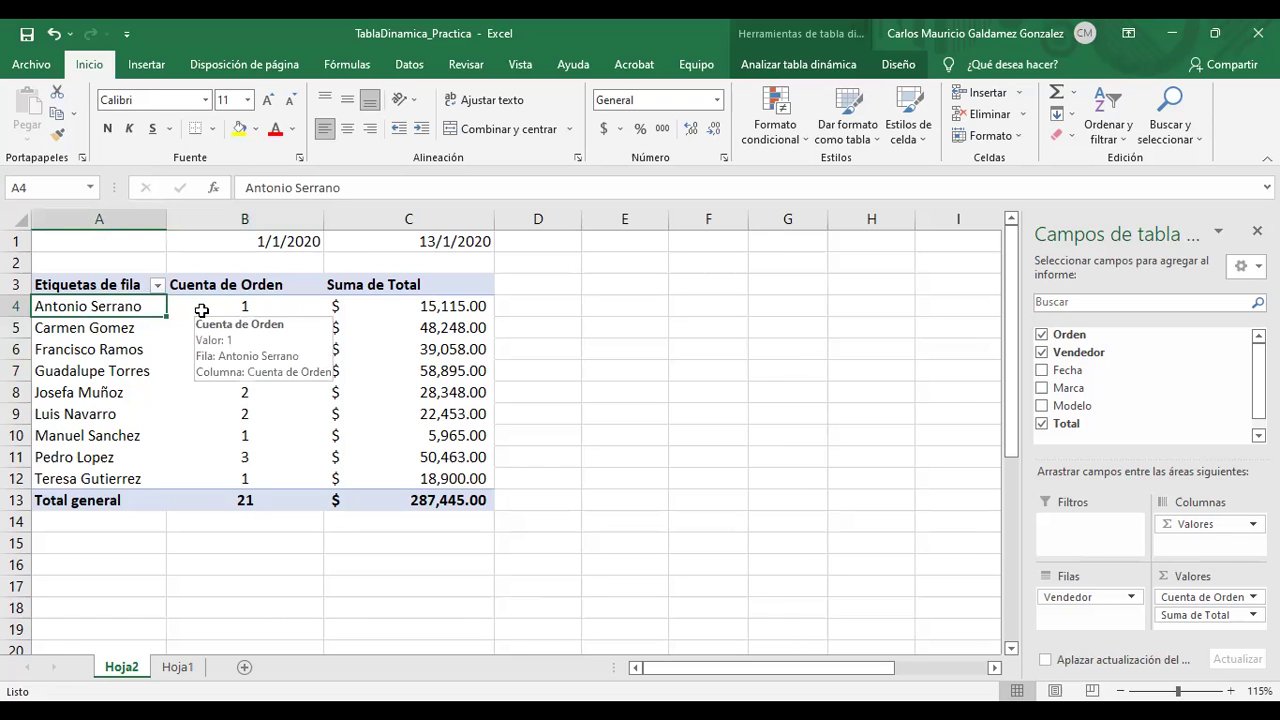
click(201, 310)
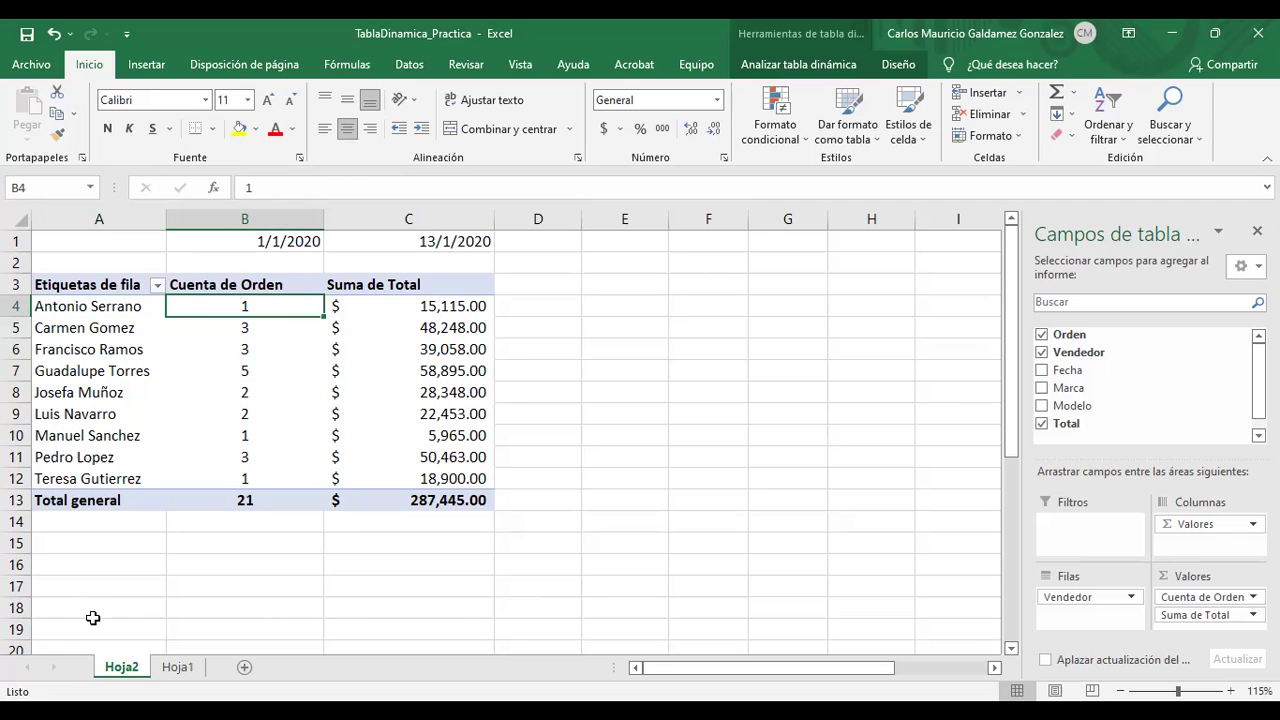
- Check the first pivot seller's order on Hoja1, examining its order number, model and total in row 20
click(176, 667)
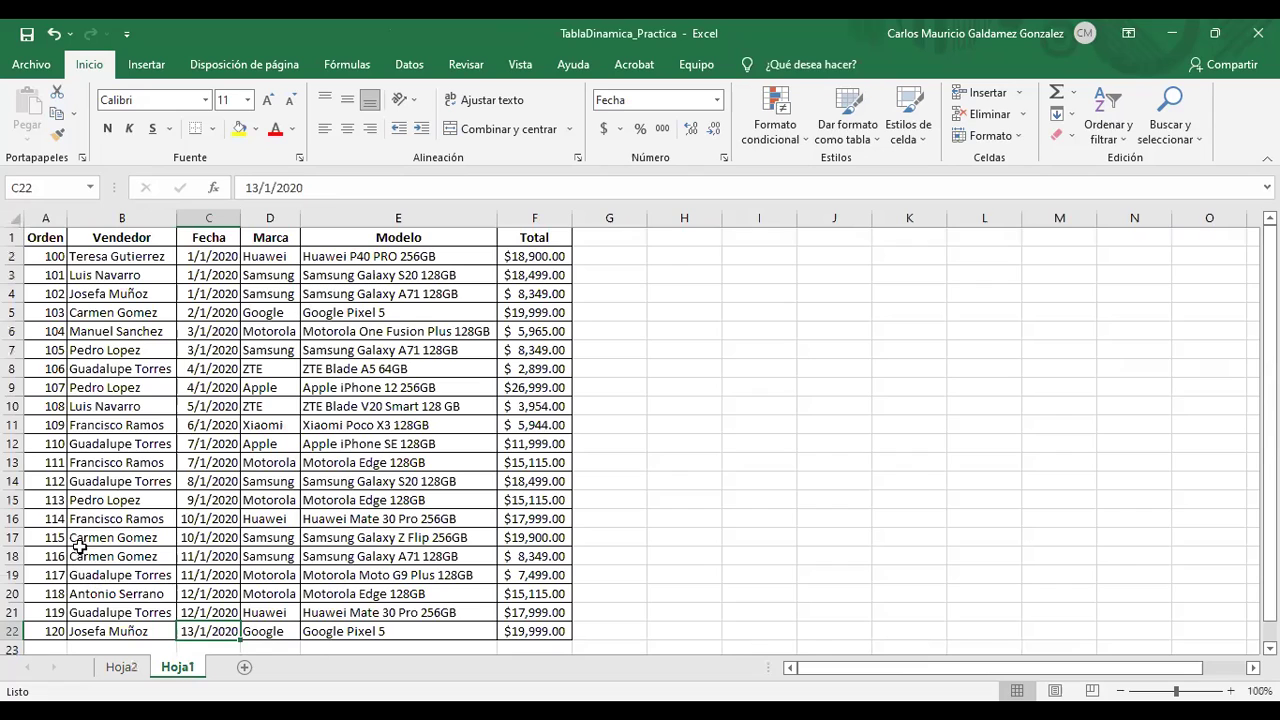
click(120, 593)
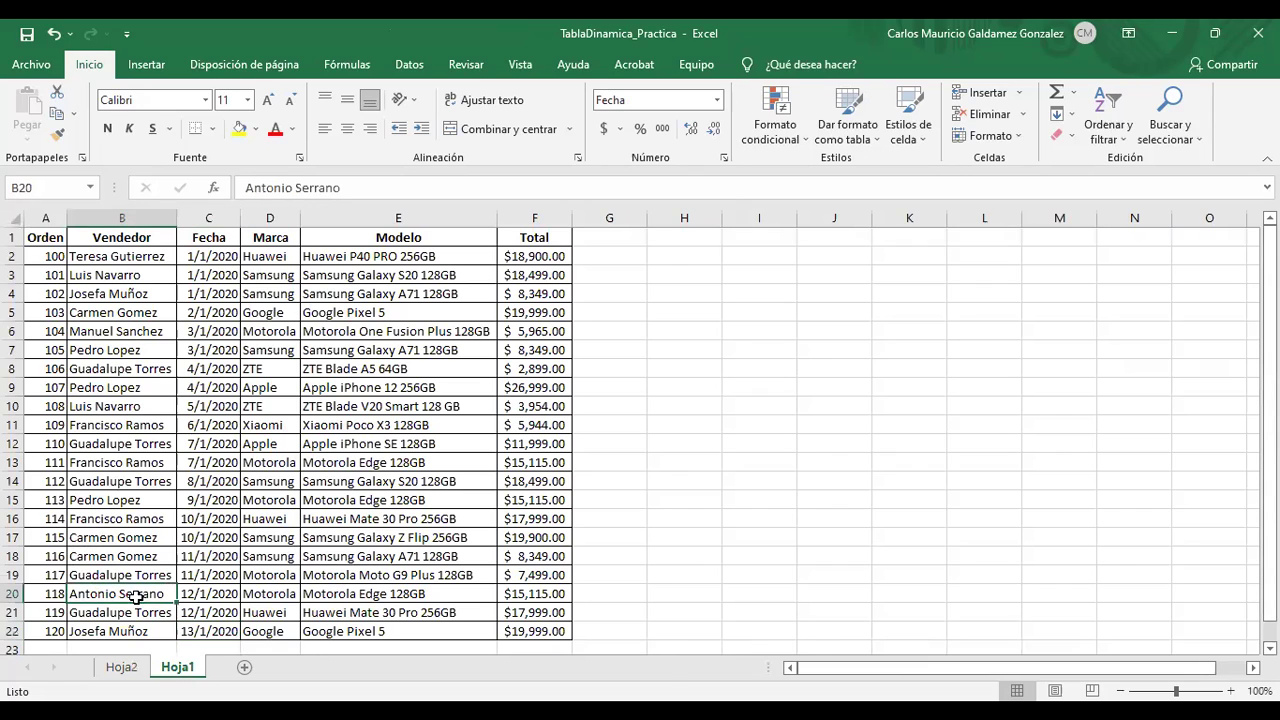
click(45, 595)
click(95, 596)
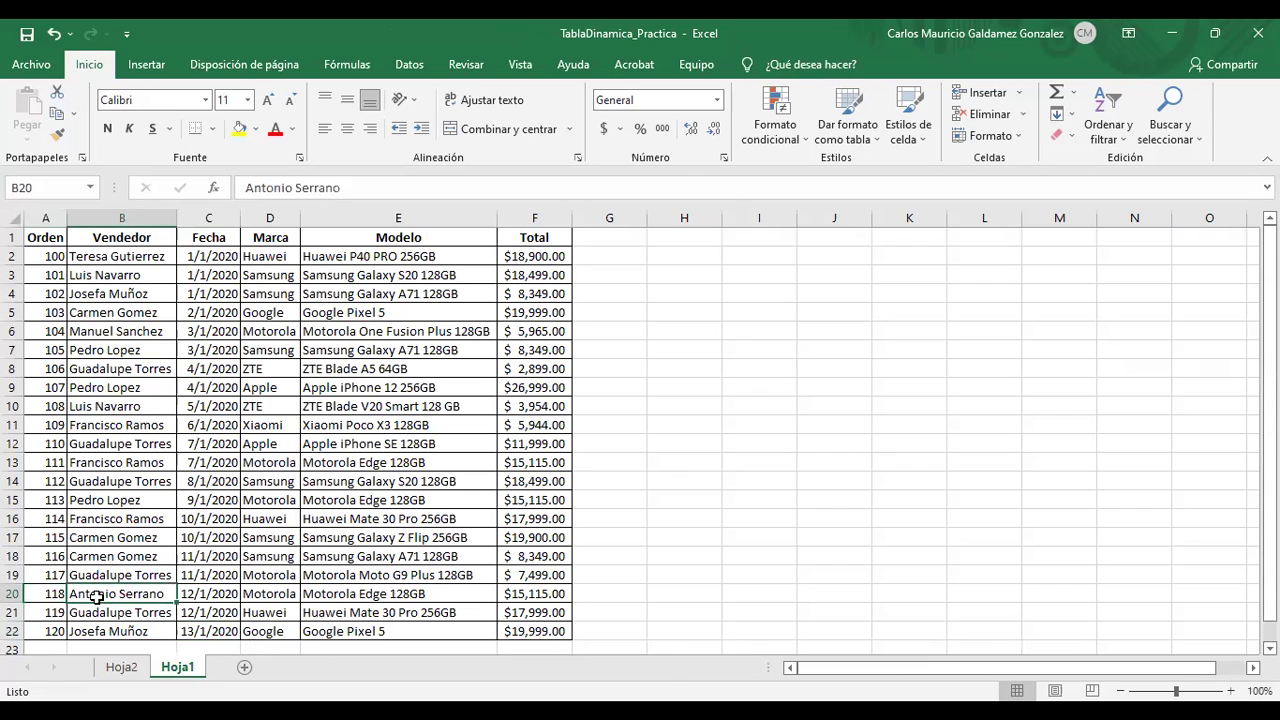
click(360, 593)
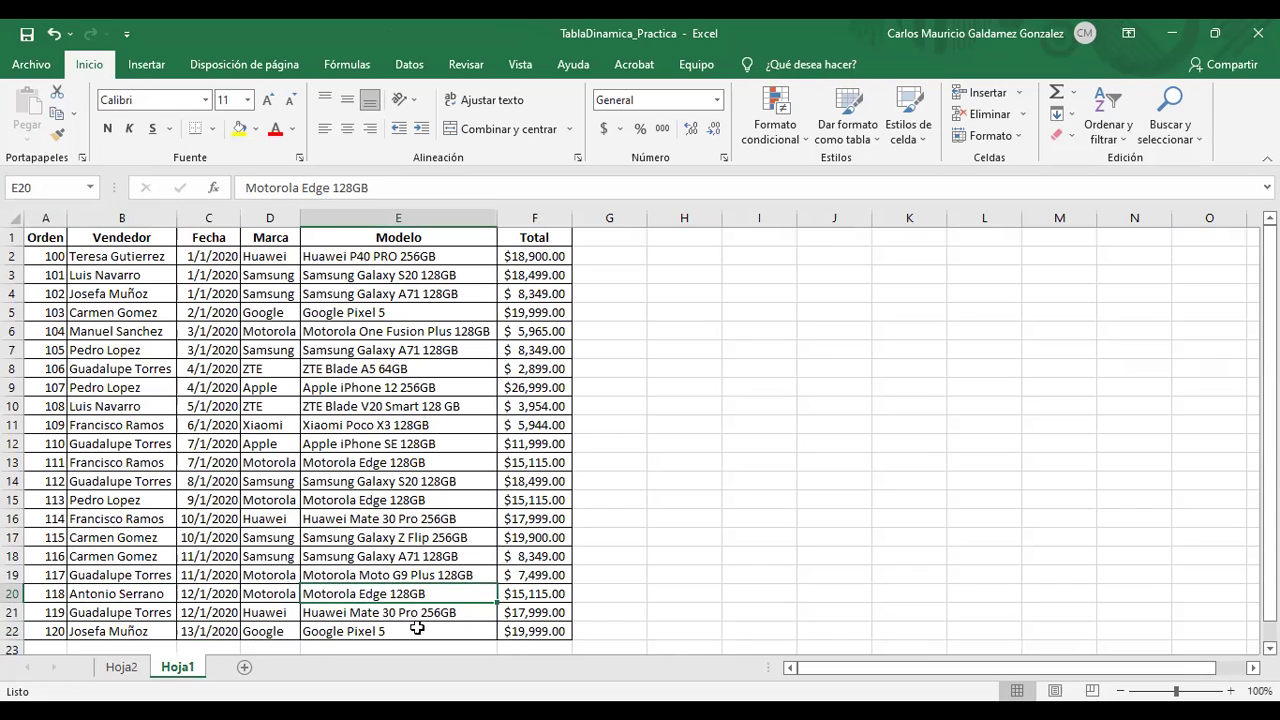
click(505, 597)
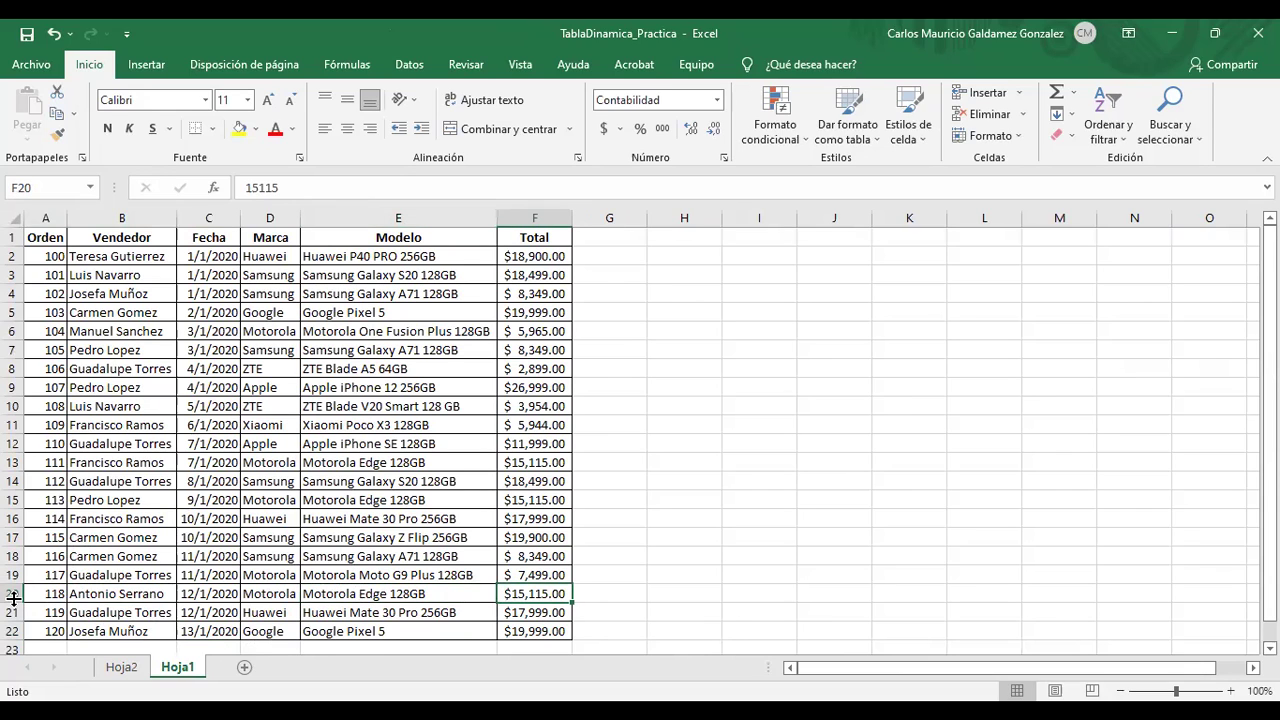
click(12, 593)
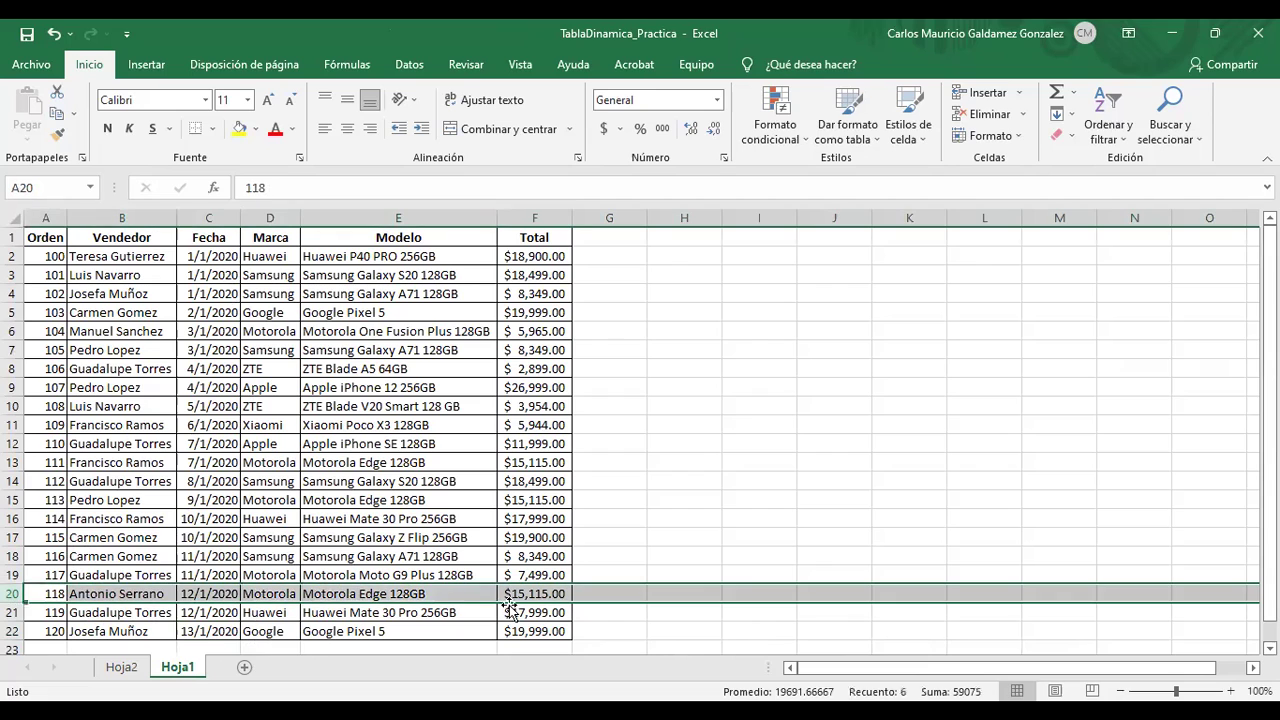
- Return to Hoja2 and review the order count of the seller in row 7
click(135, 673)
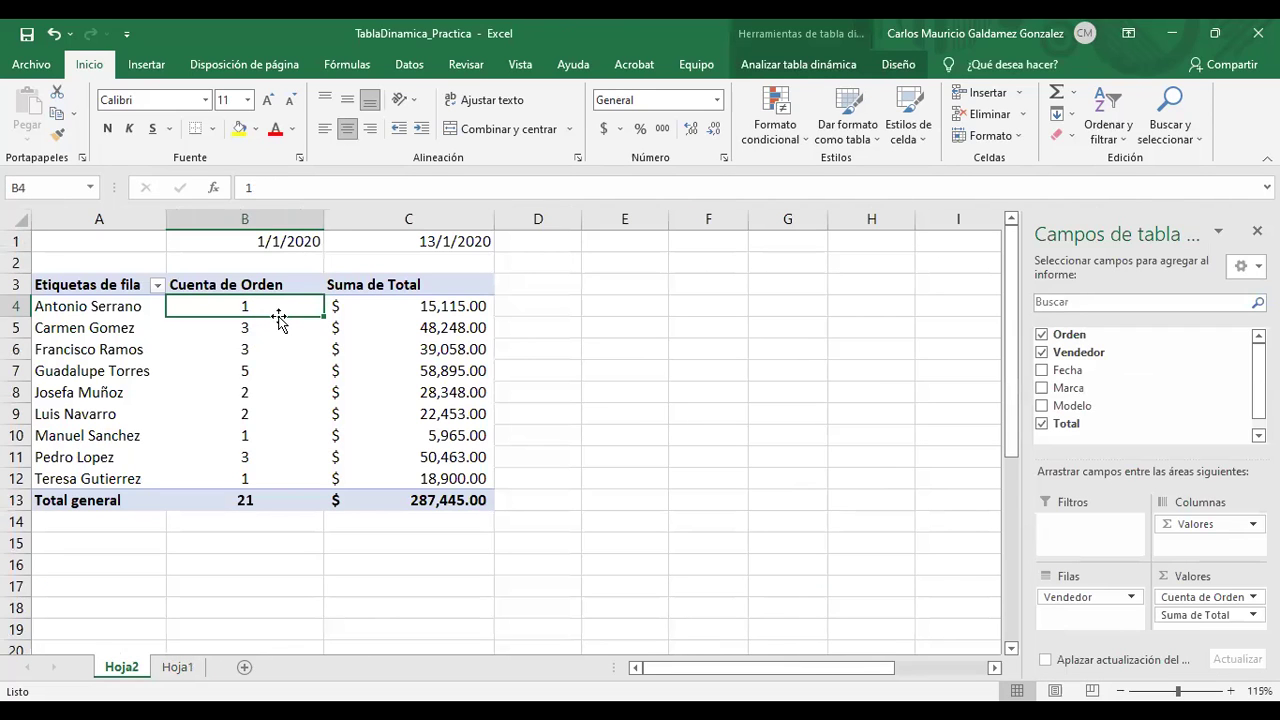
click(130, 374)
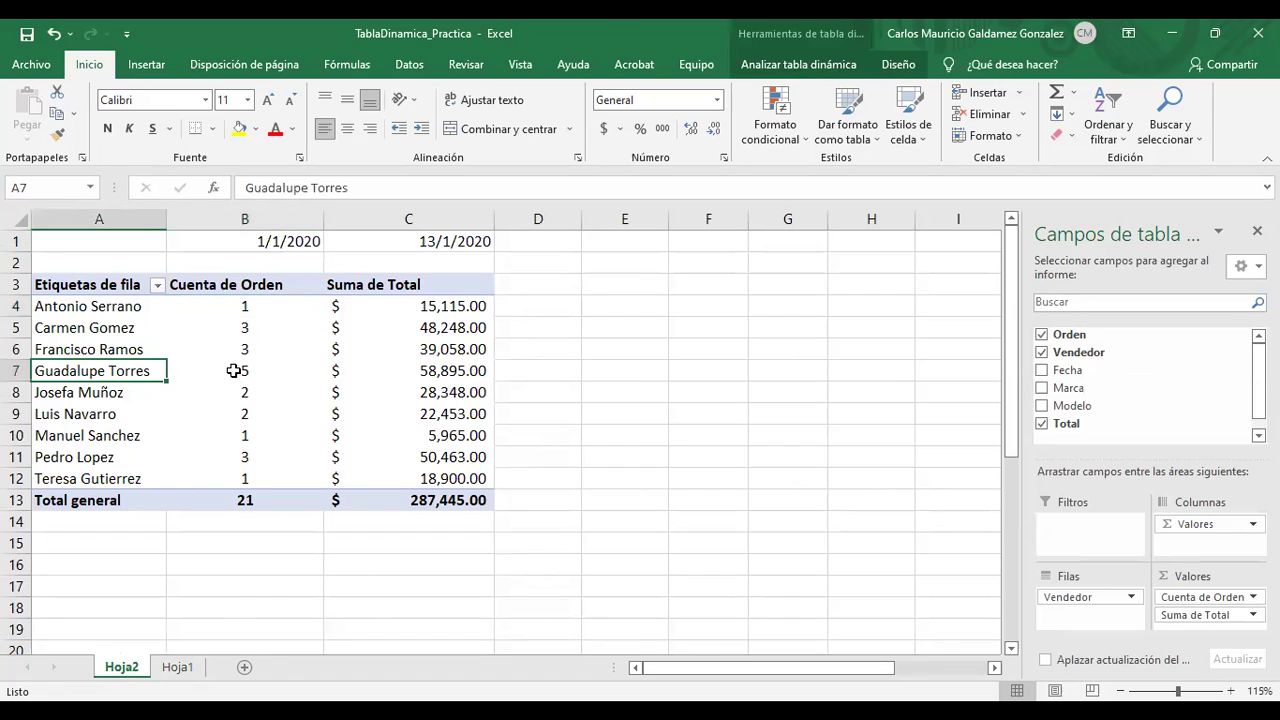
click(233, 371)
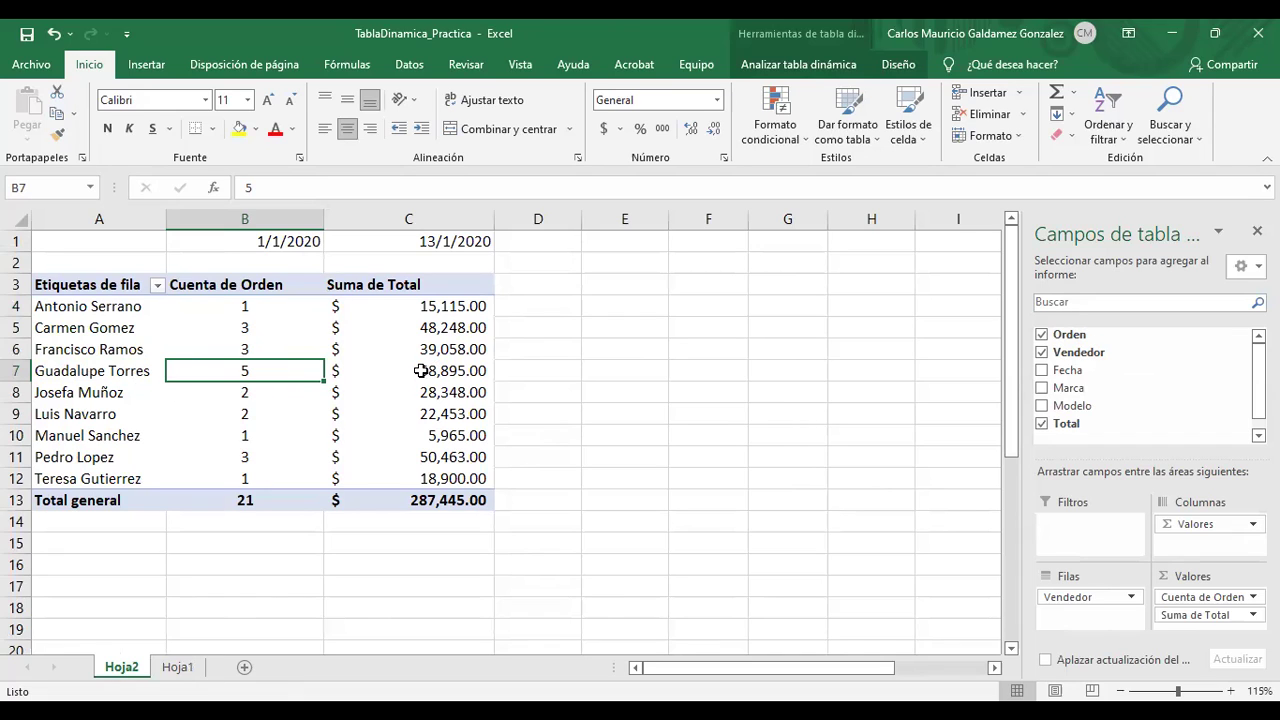
- Review the total sales in C7 and the matching seller's name in A7 of the pivot table
click(421, 371)
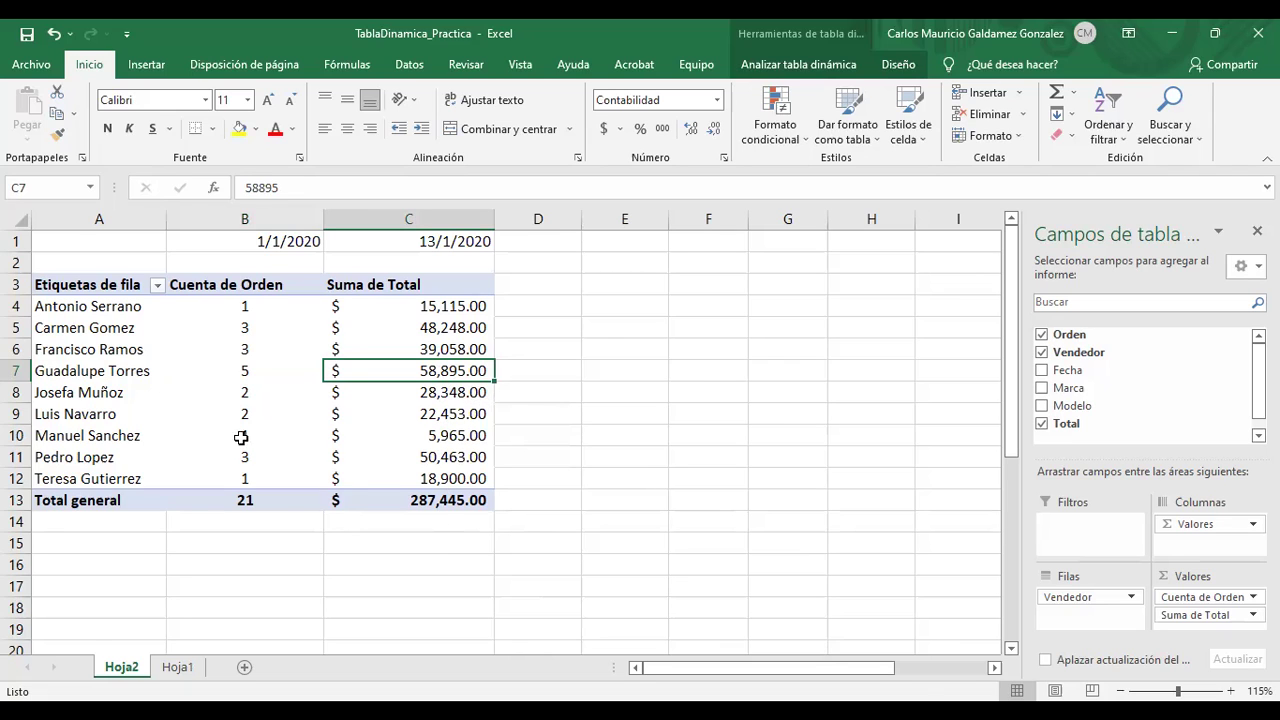
click(112, 364)
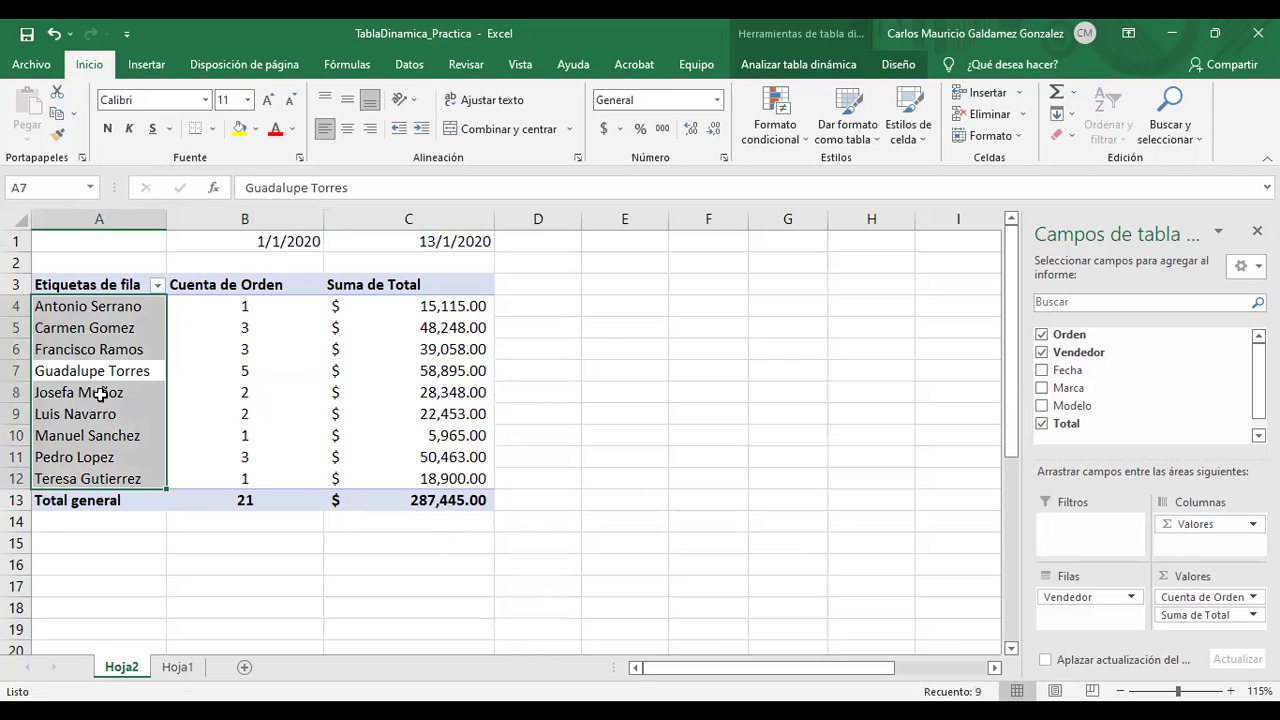
- On Hoja1, fill all five name cells of the pivot's row 7 seller with yellow: B8, B12, B14, B19 and B21
click(175, 667)
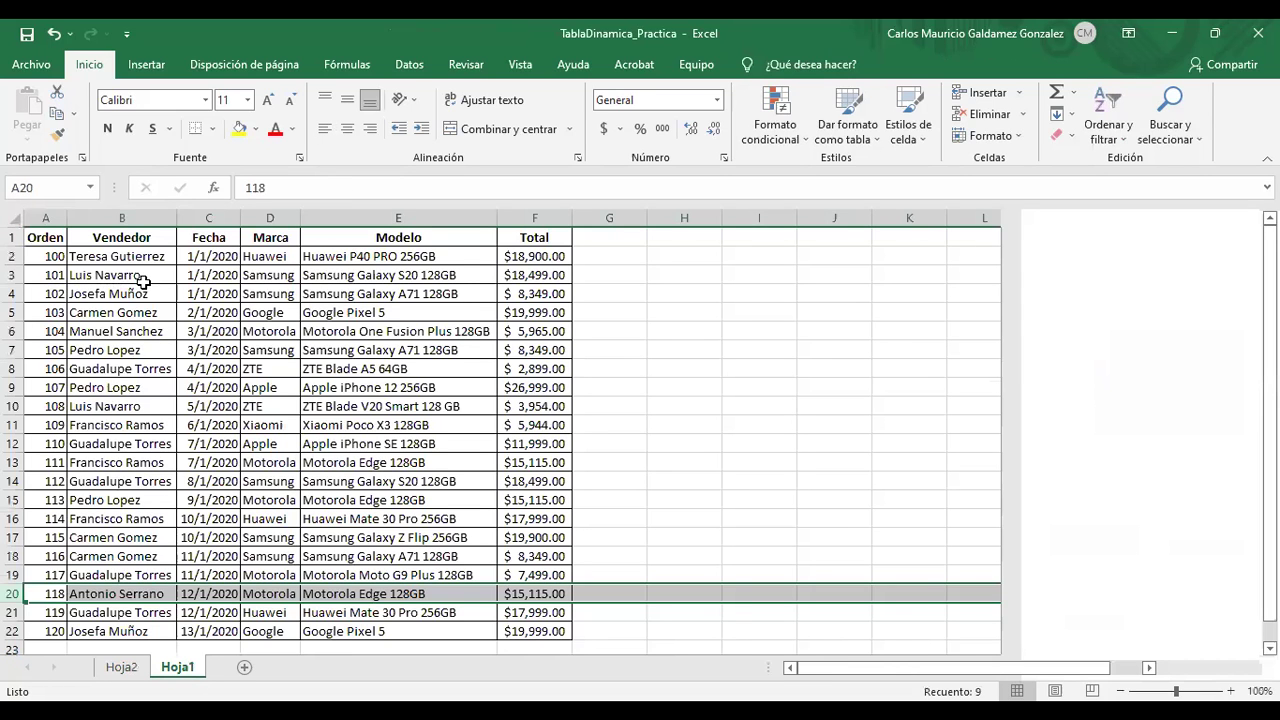
click(118, 369)
click(240, 128)
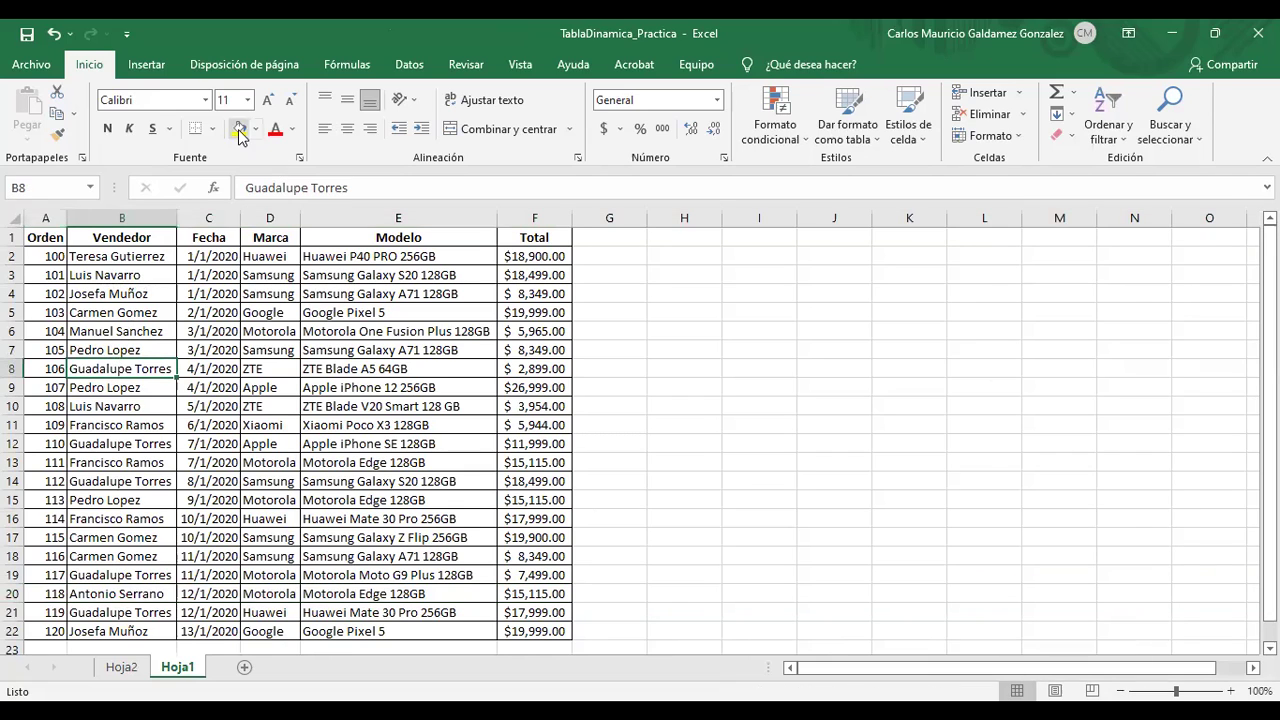
click(130, 441)
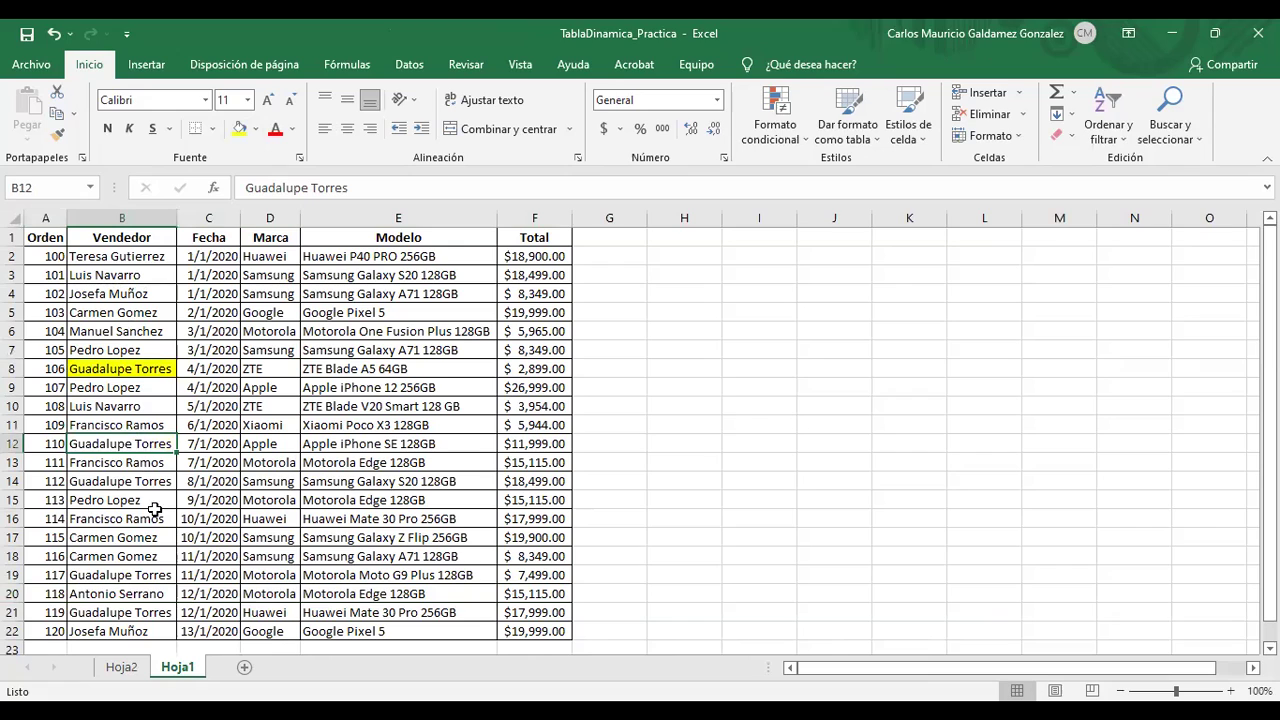
ctrl+click(120, 481)
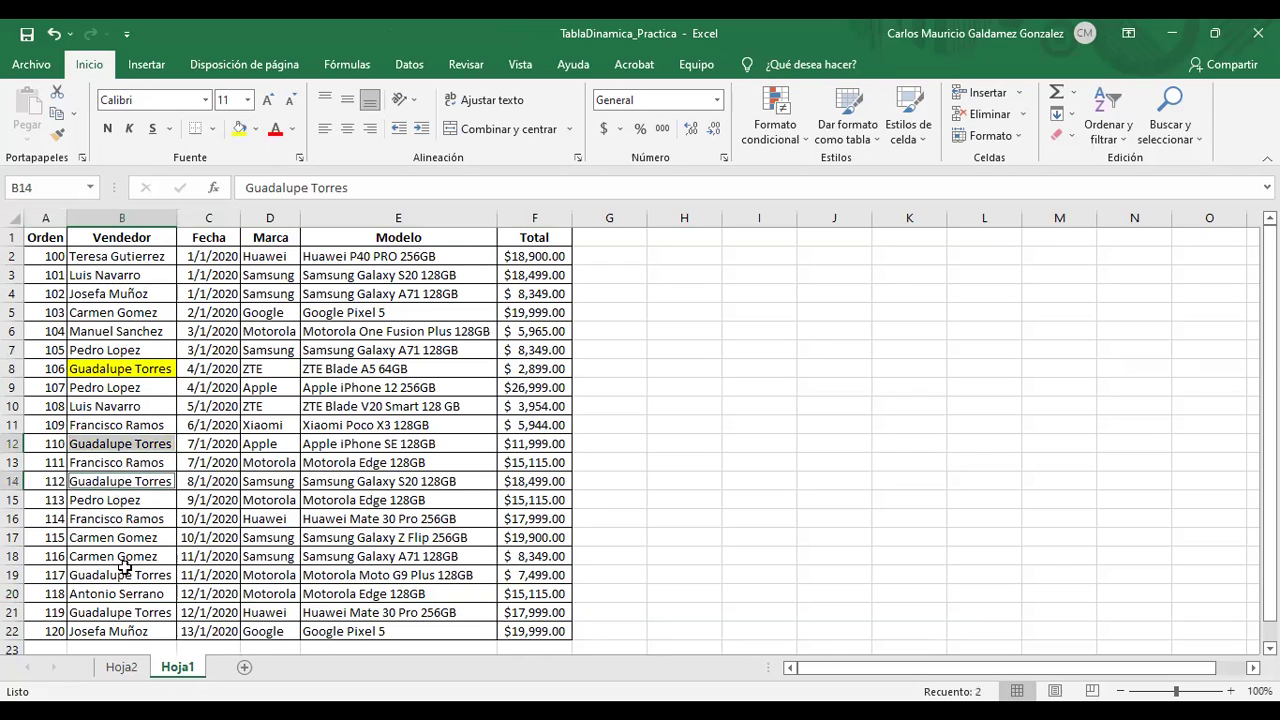
ctrl+click(122, 572)
ctrl+click(125, 612)
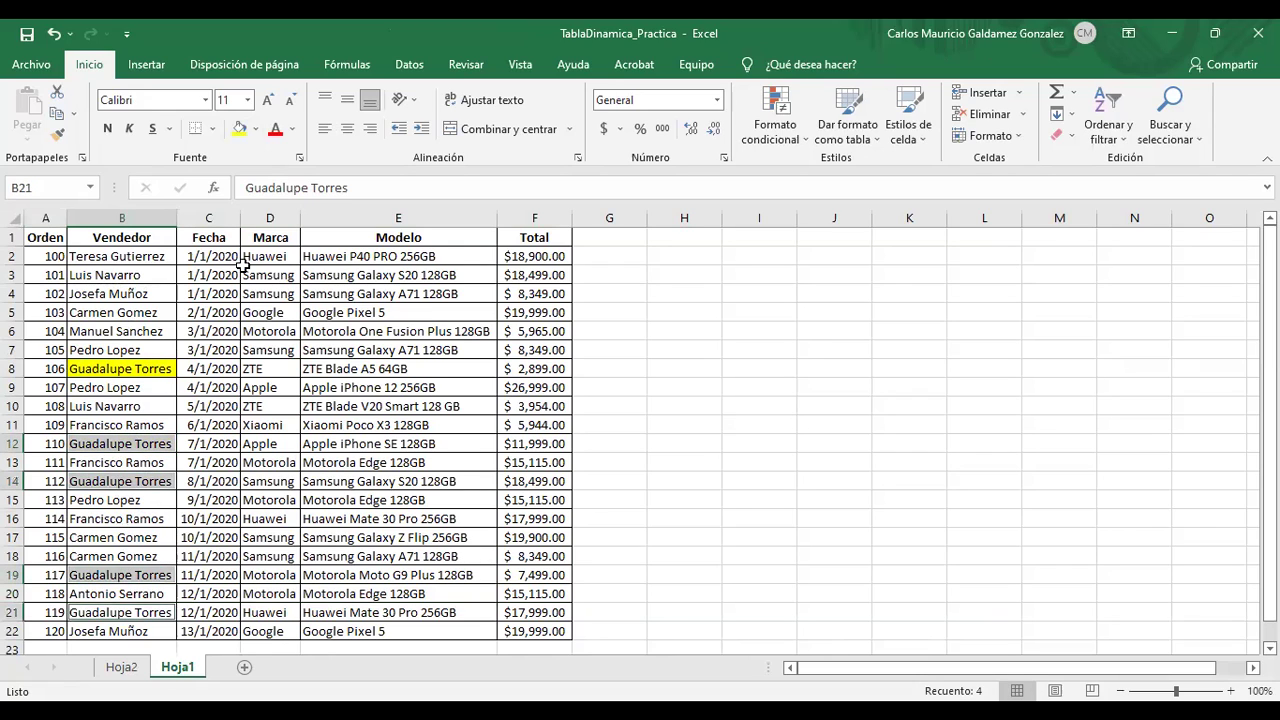
click(240, 128)
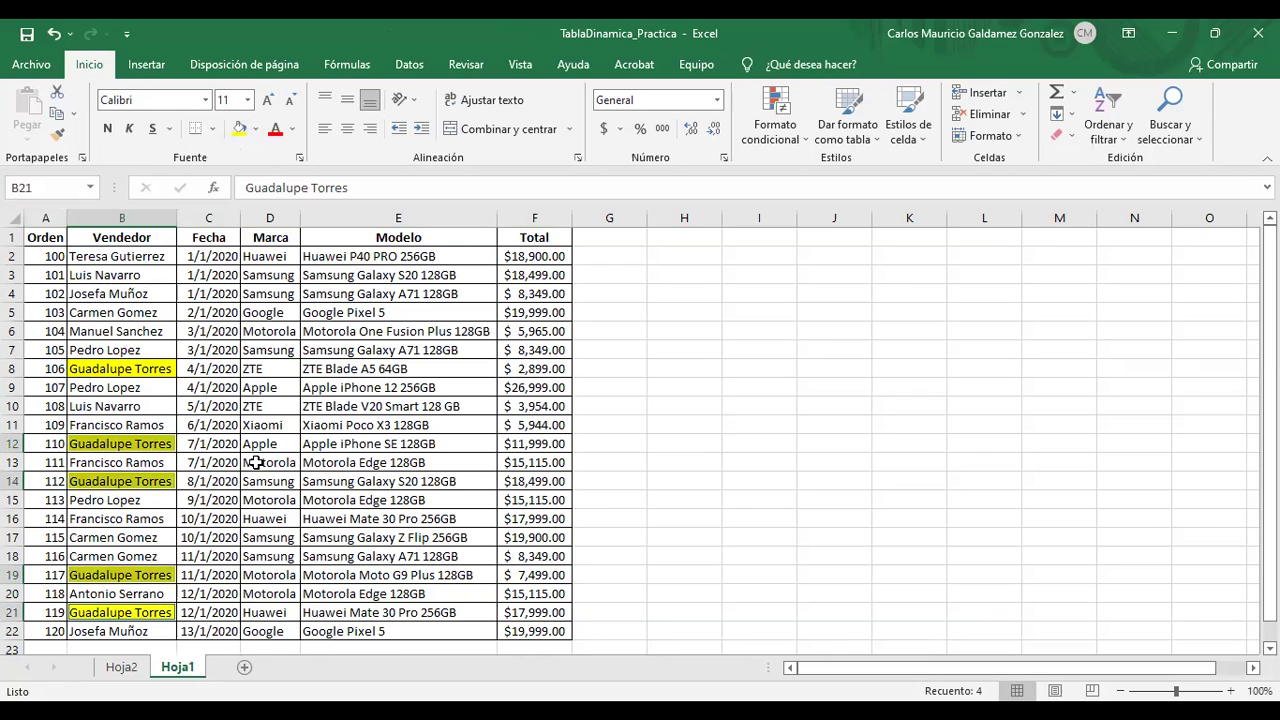
- Check the phone models sold by the highlighted seller in E8, E12, E14, E19 and E21
click(366, 369)
click(355, 444)
click(385, 482)
click(360, 577)
click(371, 613)
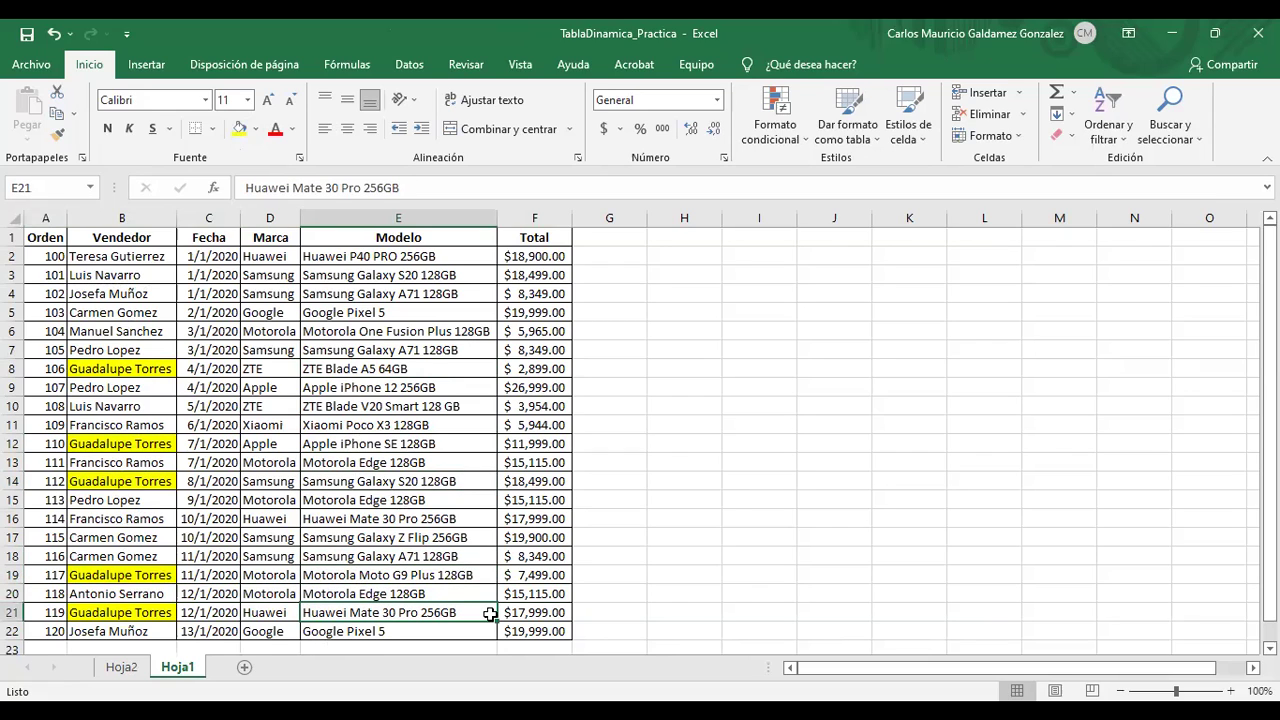
- Select the highlighted seller's totals in F8, F12, F14, F19 and F21 together to read their sum
click(525, 368)
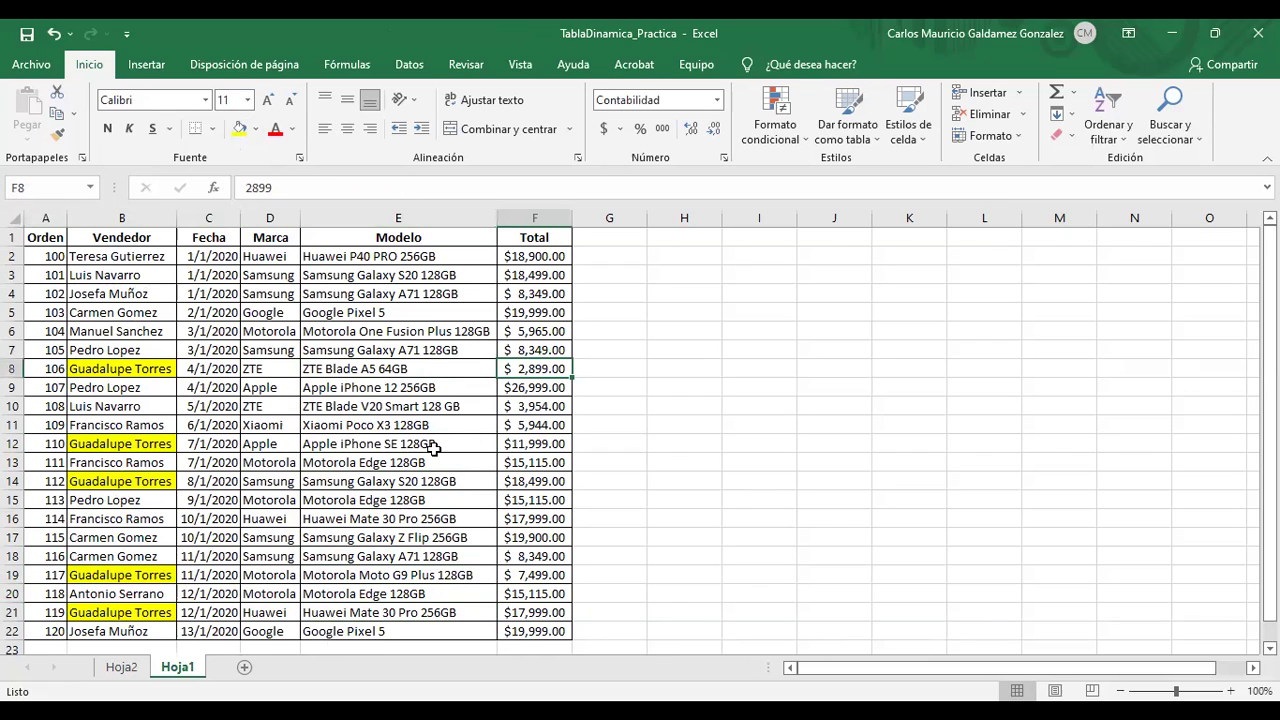
ctrl+click(516, 443)
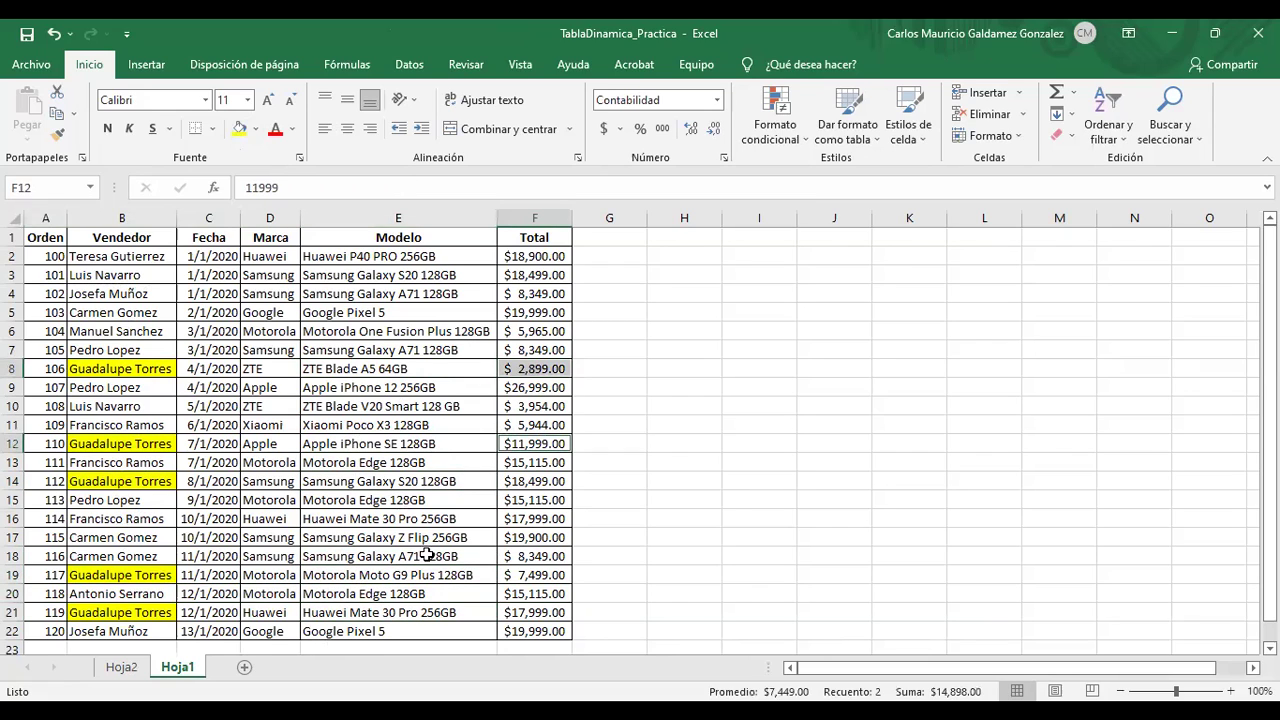
ctrl+click(500, 484)
ctrl+click(508, 575)
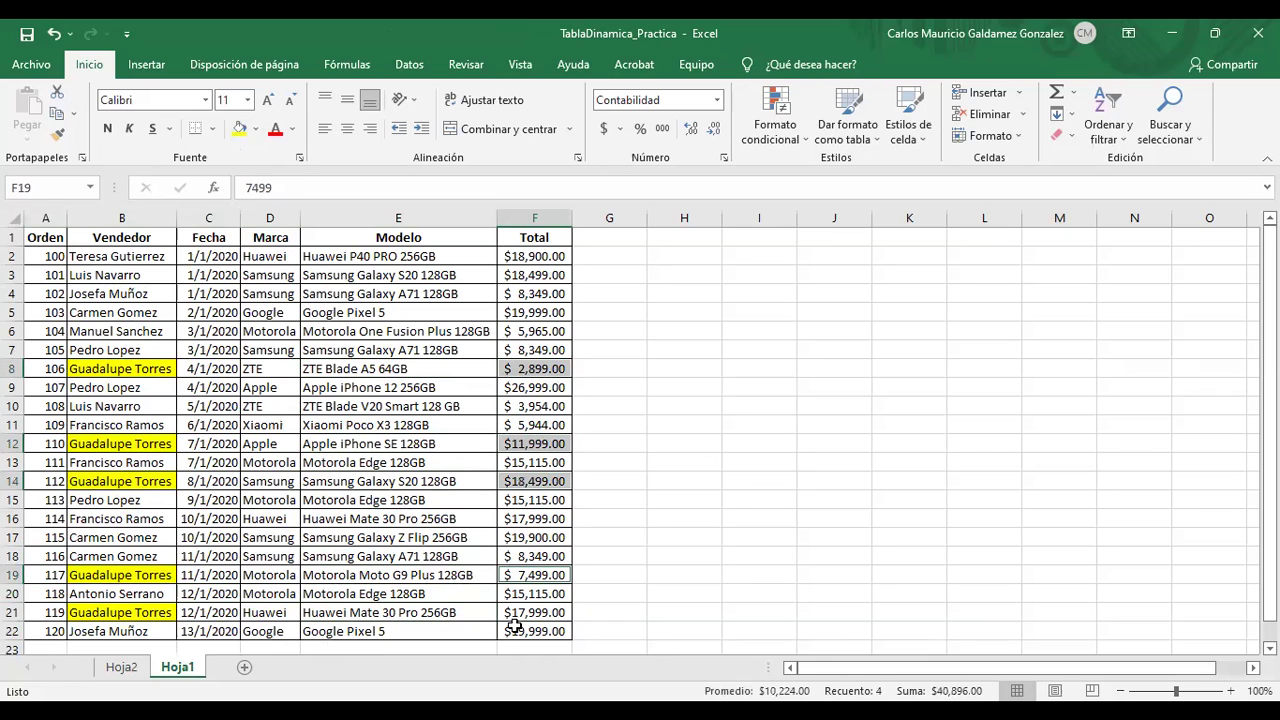
ctrl+click(516, 613)
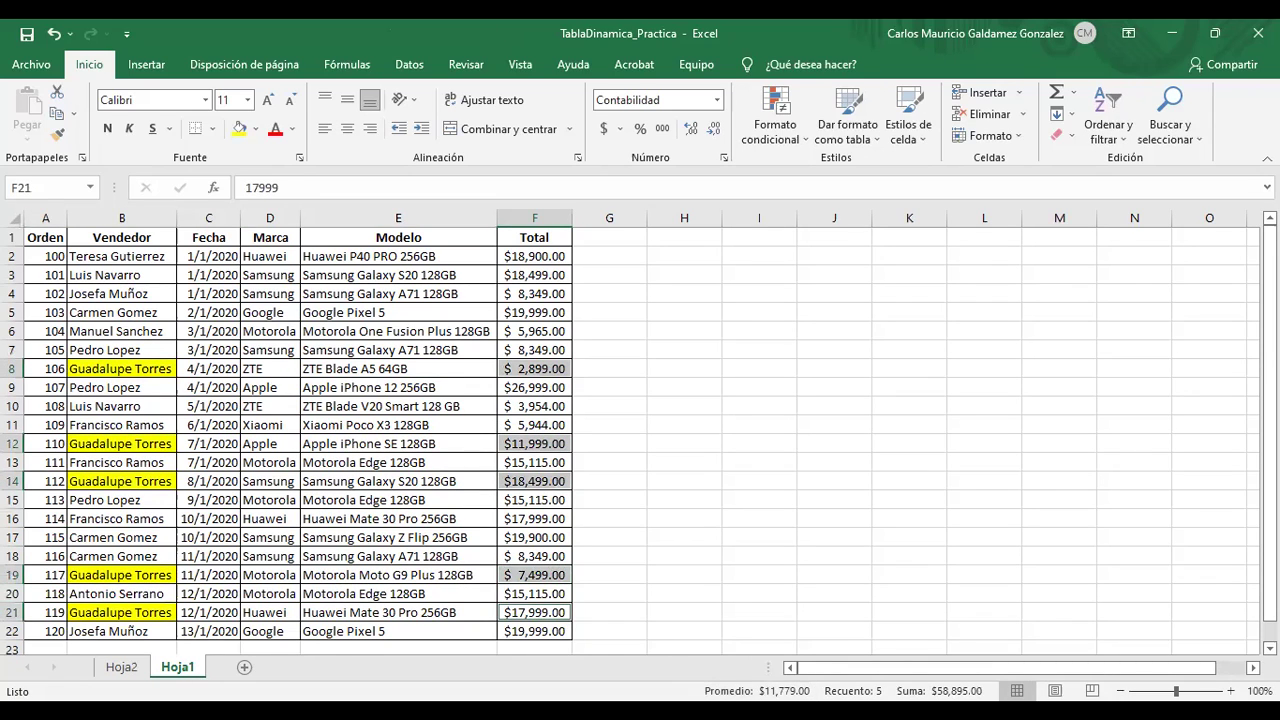
- Compare the row 7 seller's total sales in C7 on Hoja2 with the order data on Hoja1
click(140, 667)
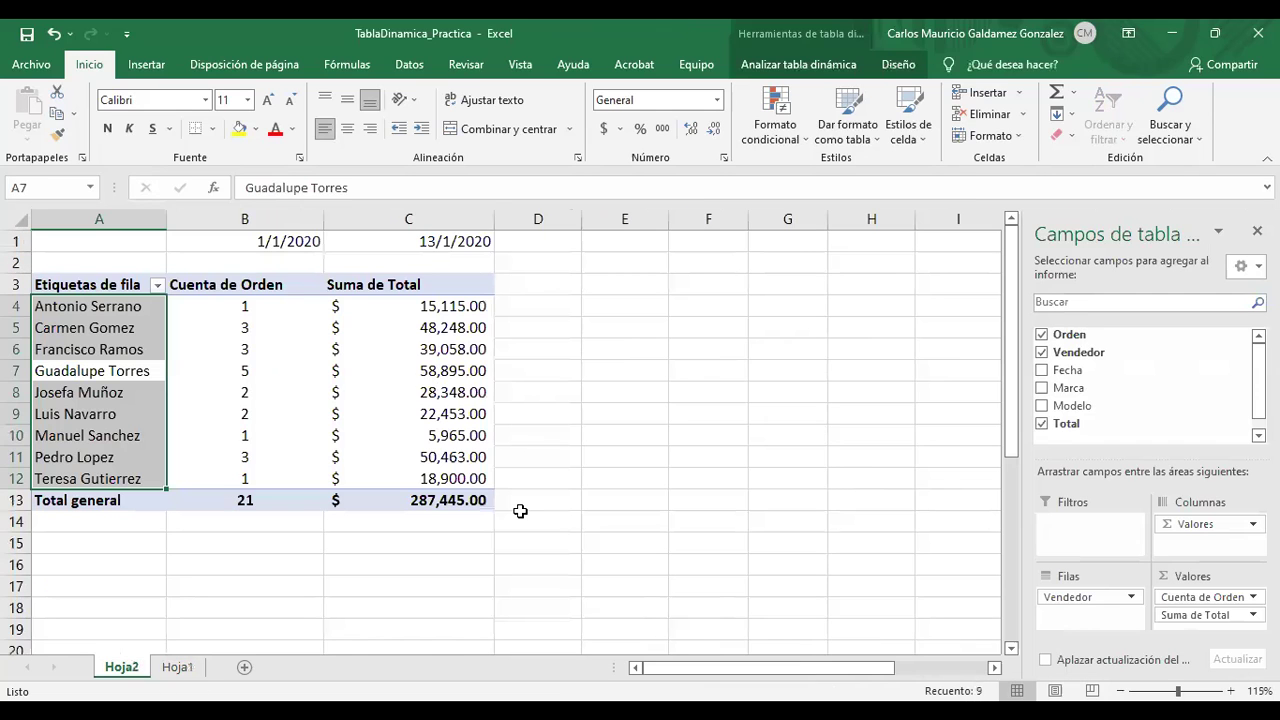
key(Right)
key(Right)
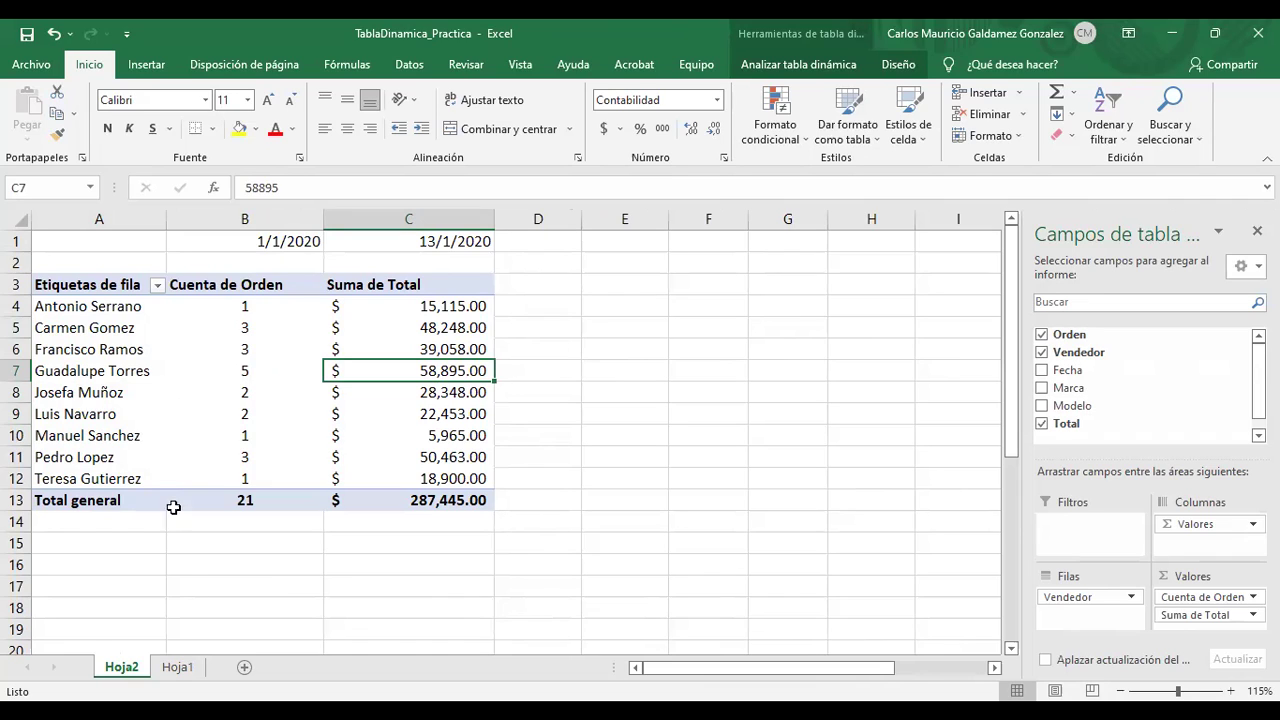
click(175, 667)
mouse_move(471, 477)
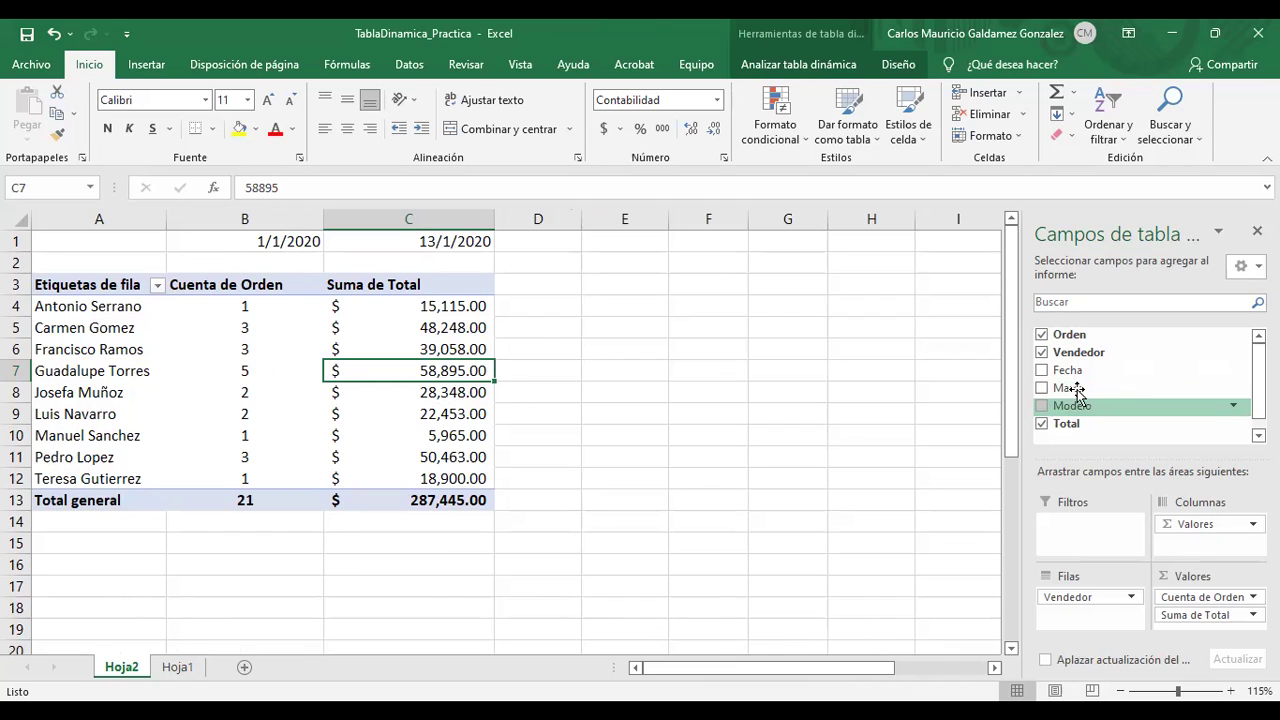
- Add the Fecha field to the pivot table on Hoja2 and place it in the columns area above the values
click(1042, 372)
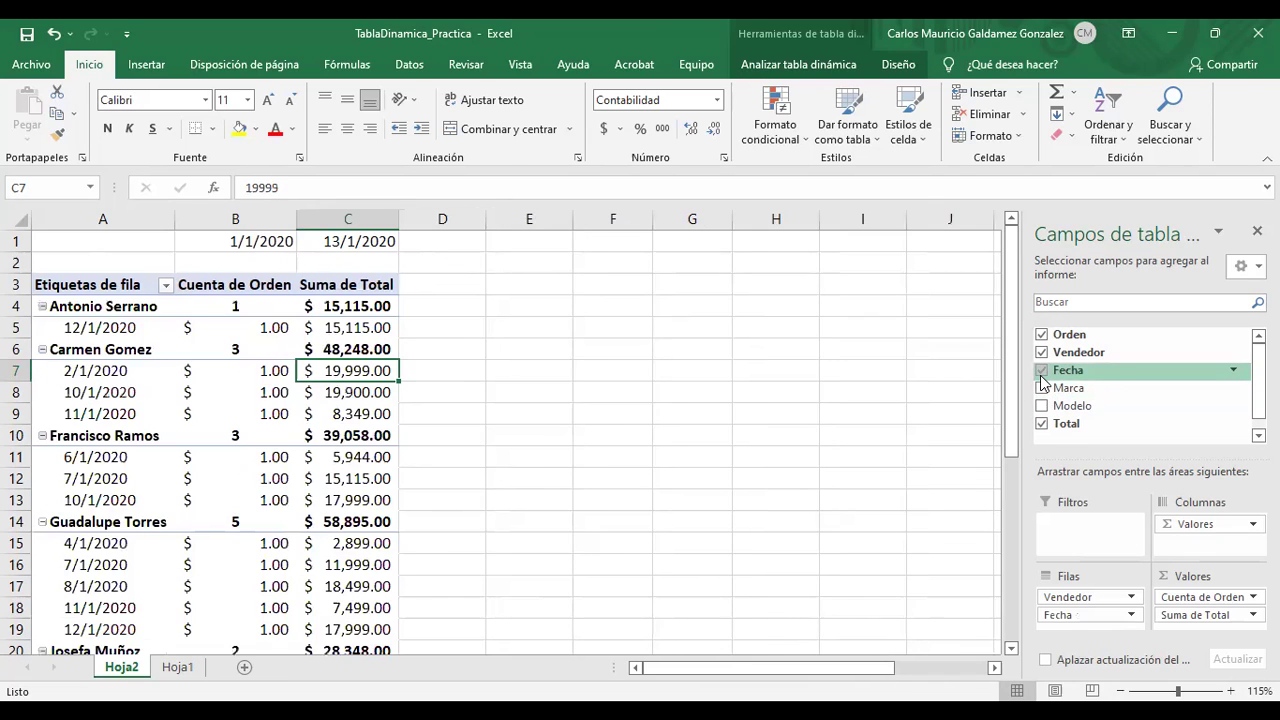
drag(1068, 378, 1220, 518)
drag(1058, 372, 1172, 524)
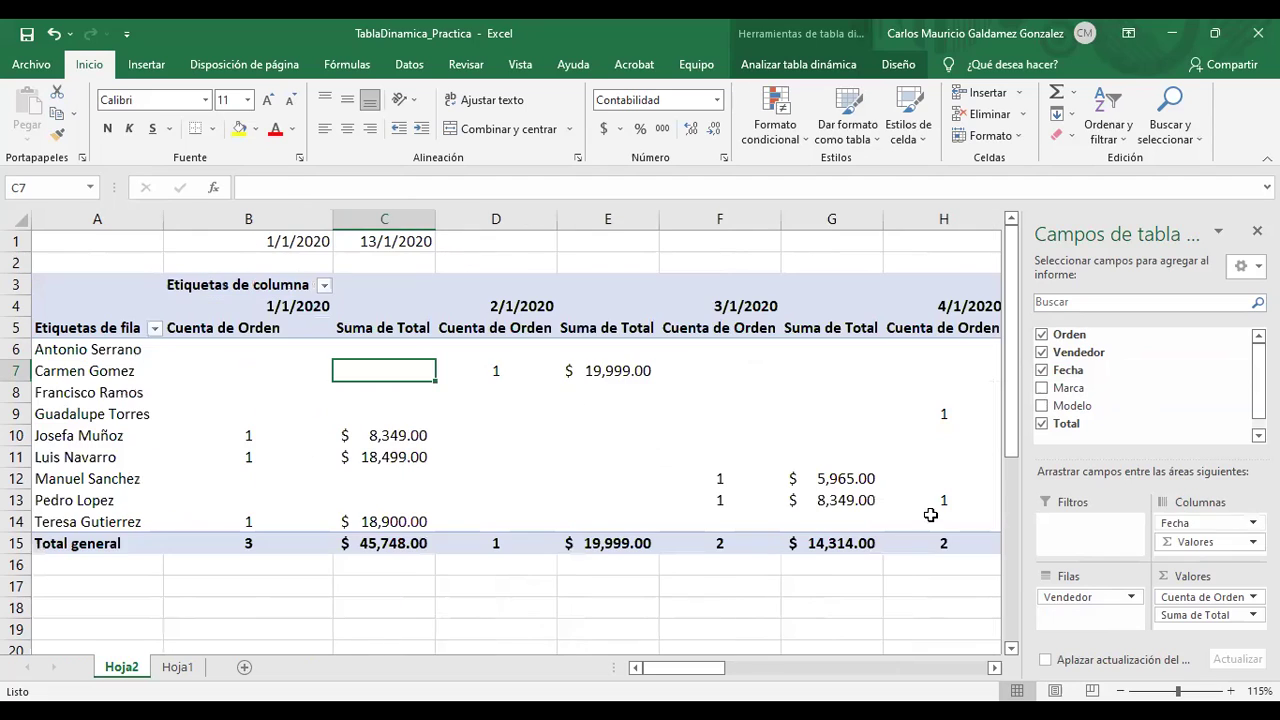
- Examine the 2/1/2020 and 3/1/2020 date columns and the row 7 seller's order count and total in D7:E7
click(506, 312)
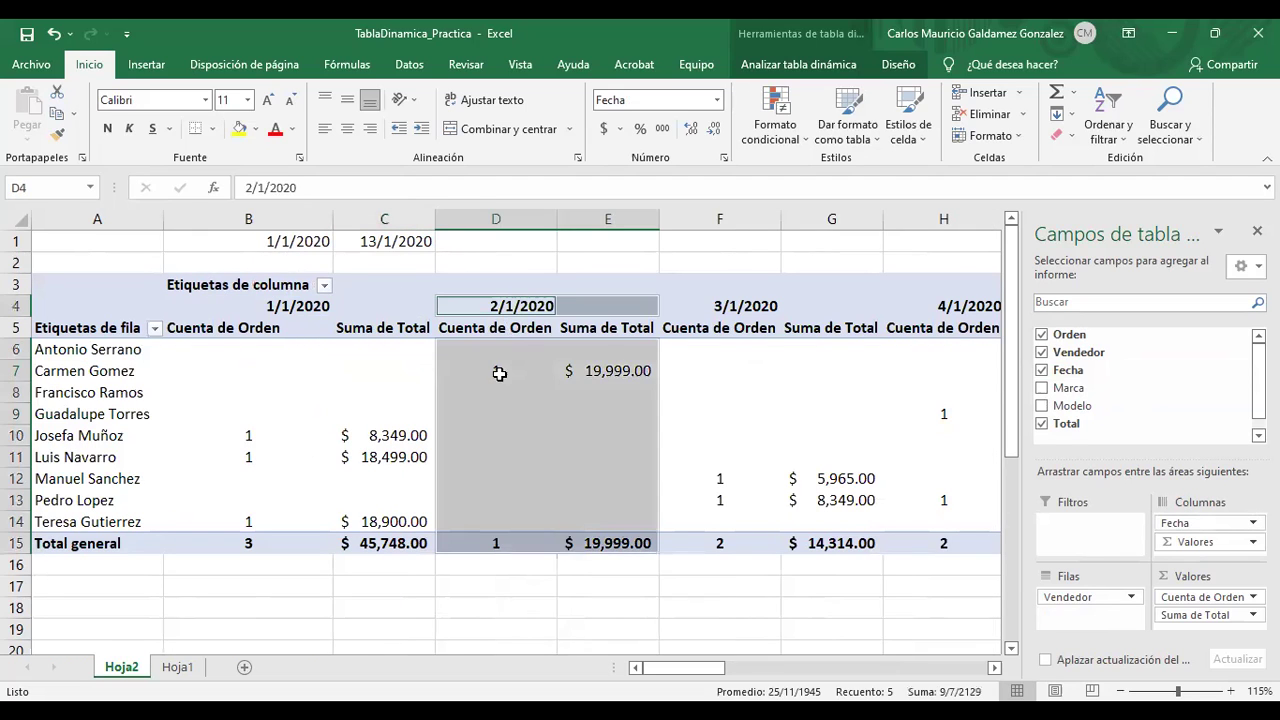
click(472, 306)
click(704, 307)
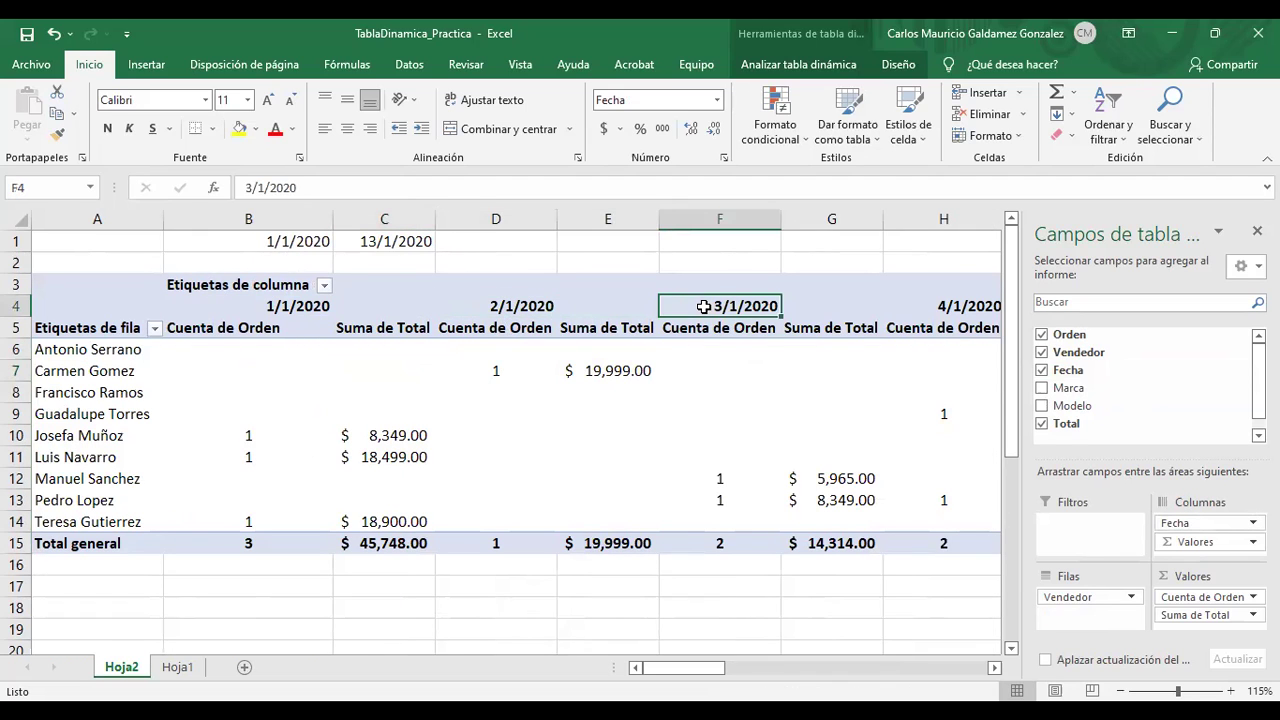
click(495, 308)
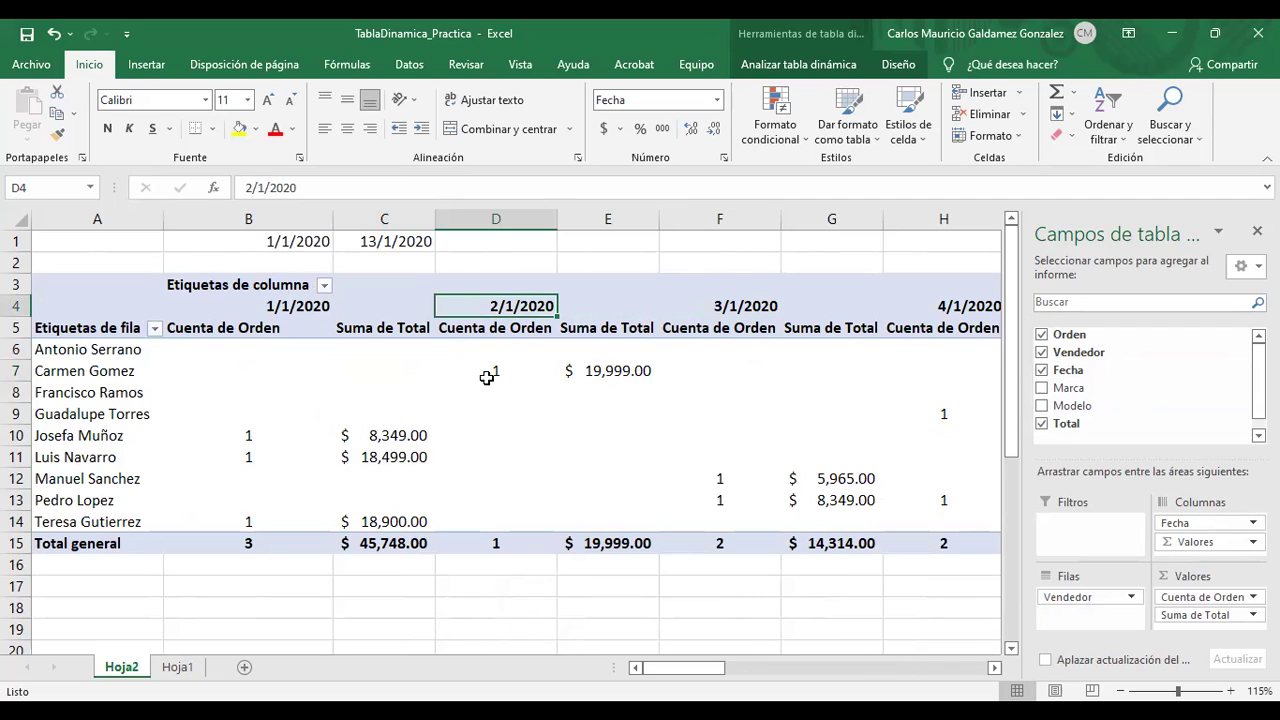
key(Down)
key(Down)
key(Down)
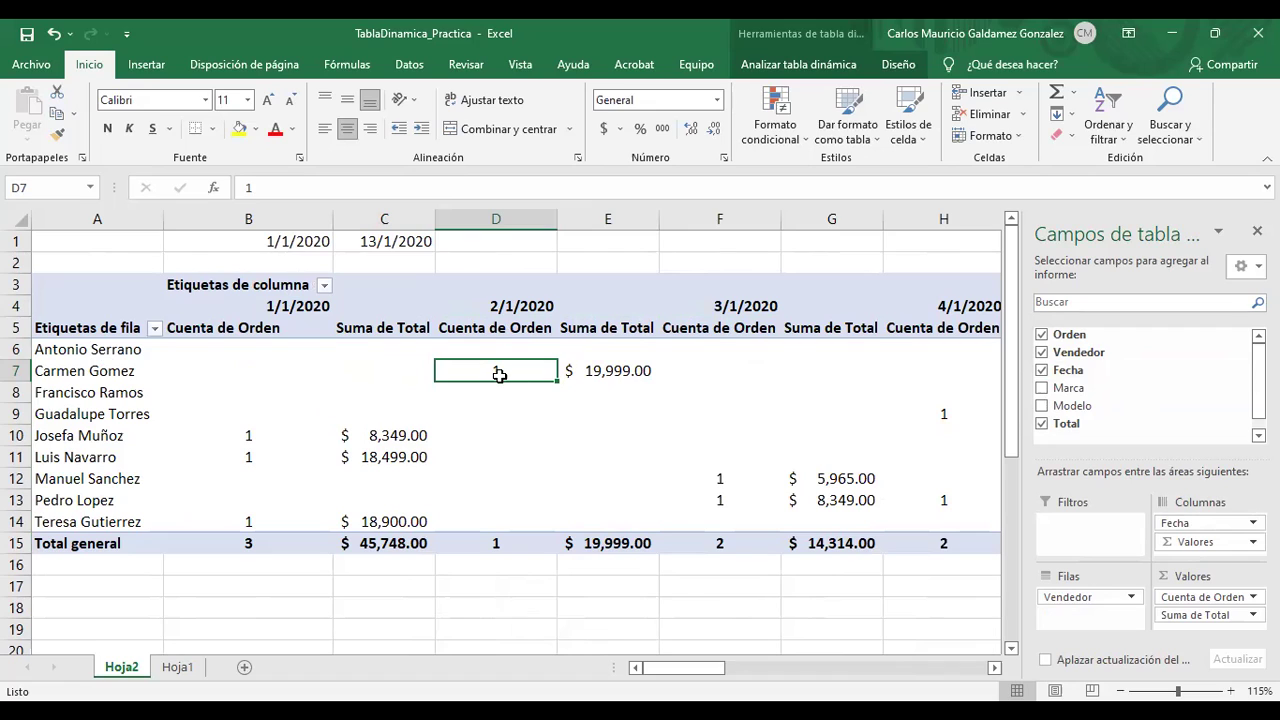
click(79, 376)
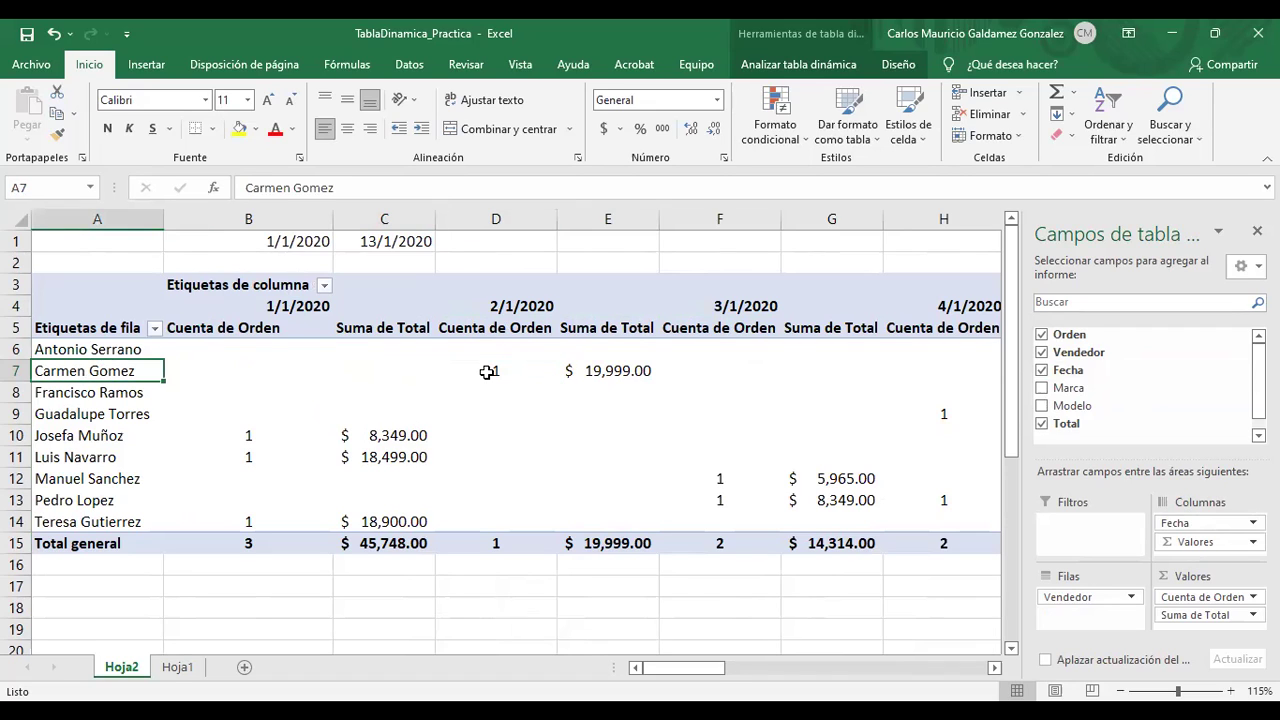
drag(487, 372, 610, 371)
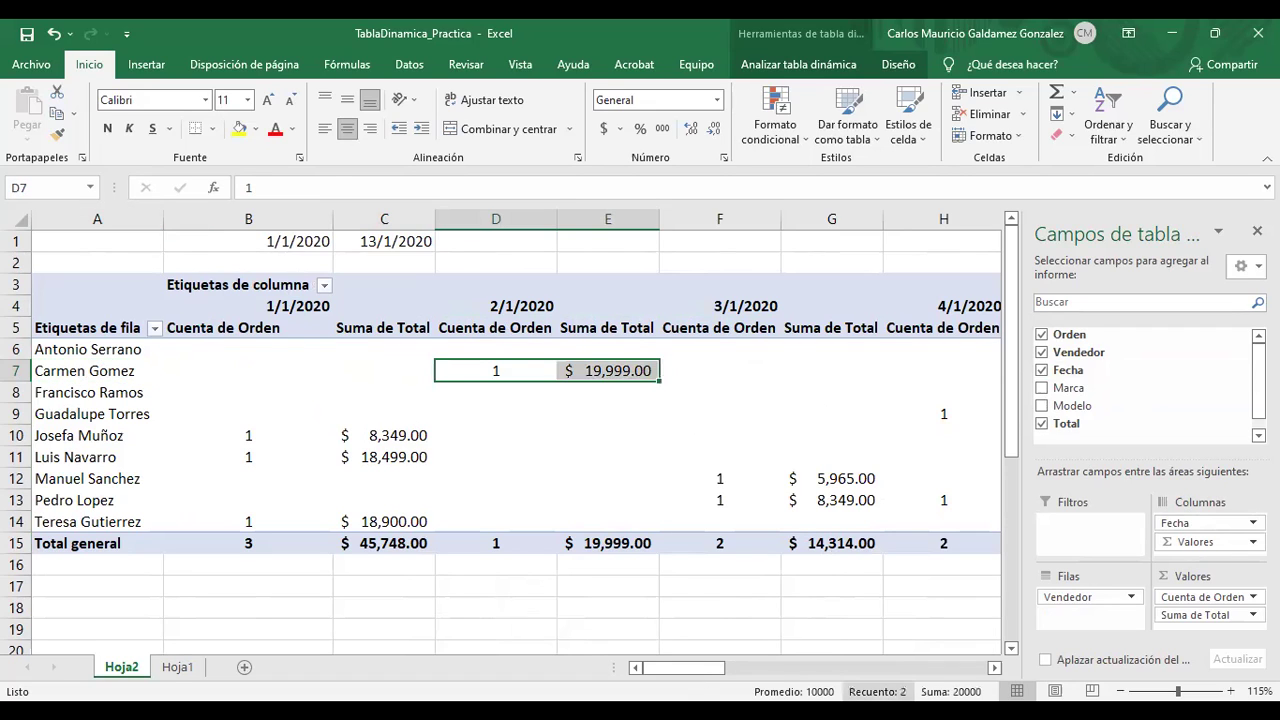
- Look through the following date columns and check the row 7 seller's order count and total for 10/1/2020 in T7:U7
double_click(995, 668)
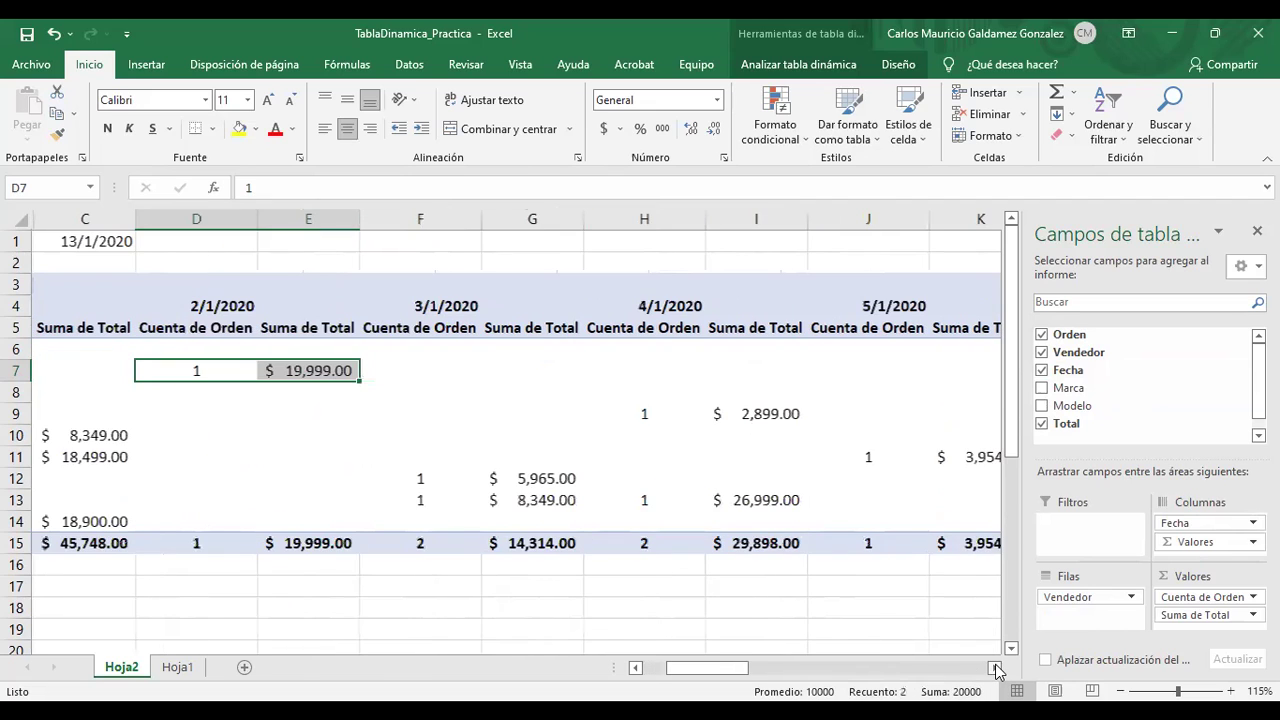
double_click(995, 668)
double_click(995, 668)
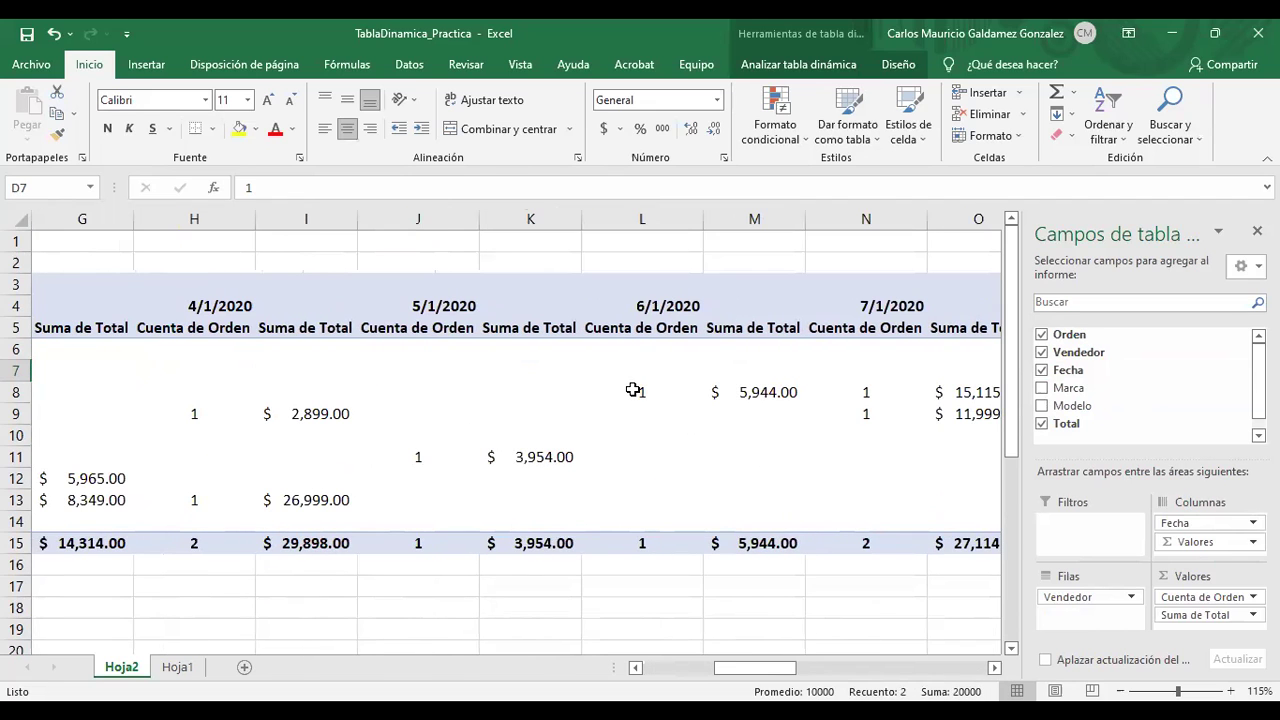
click(995, 668)
double_click(995, 668)
double_click(995, 668)
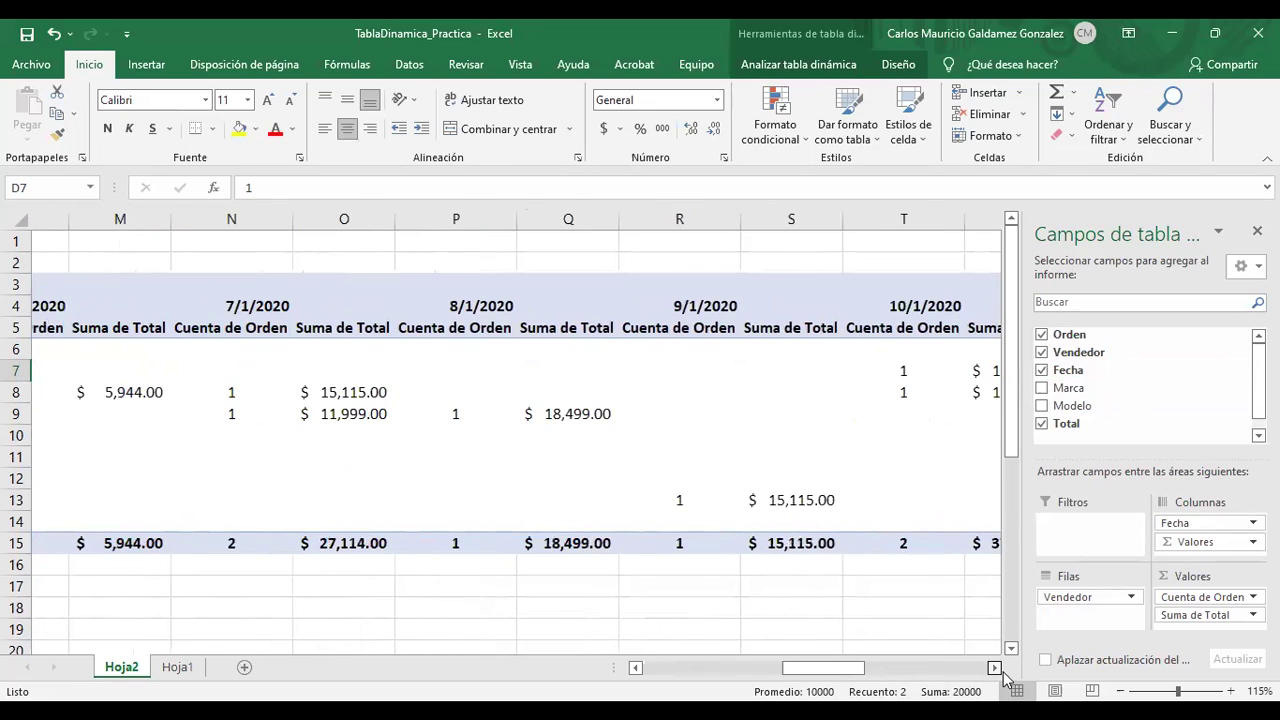
double_click(995, 668)
click(709, 373)
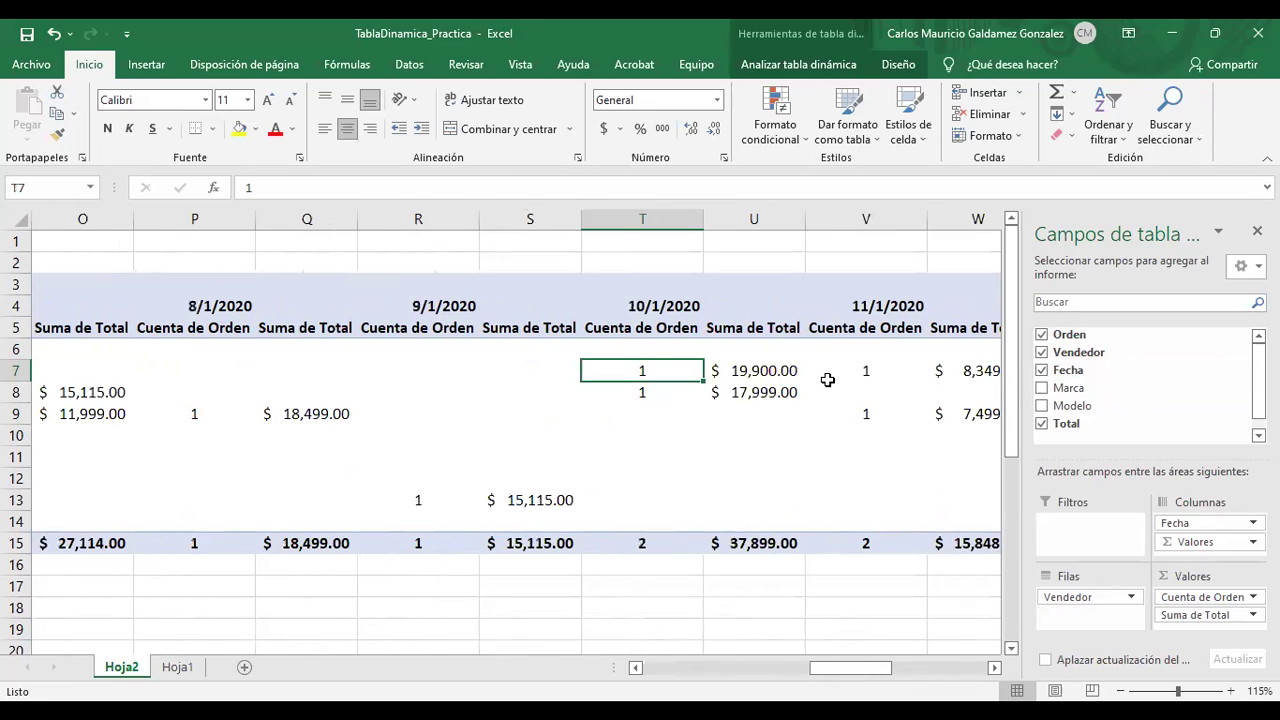
shift+click(757, 373)
- Check the row 7 seller's order count and total for 11/1/2020 in V7:W7
double_click(997, 670)
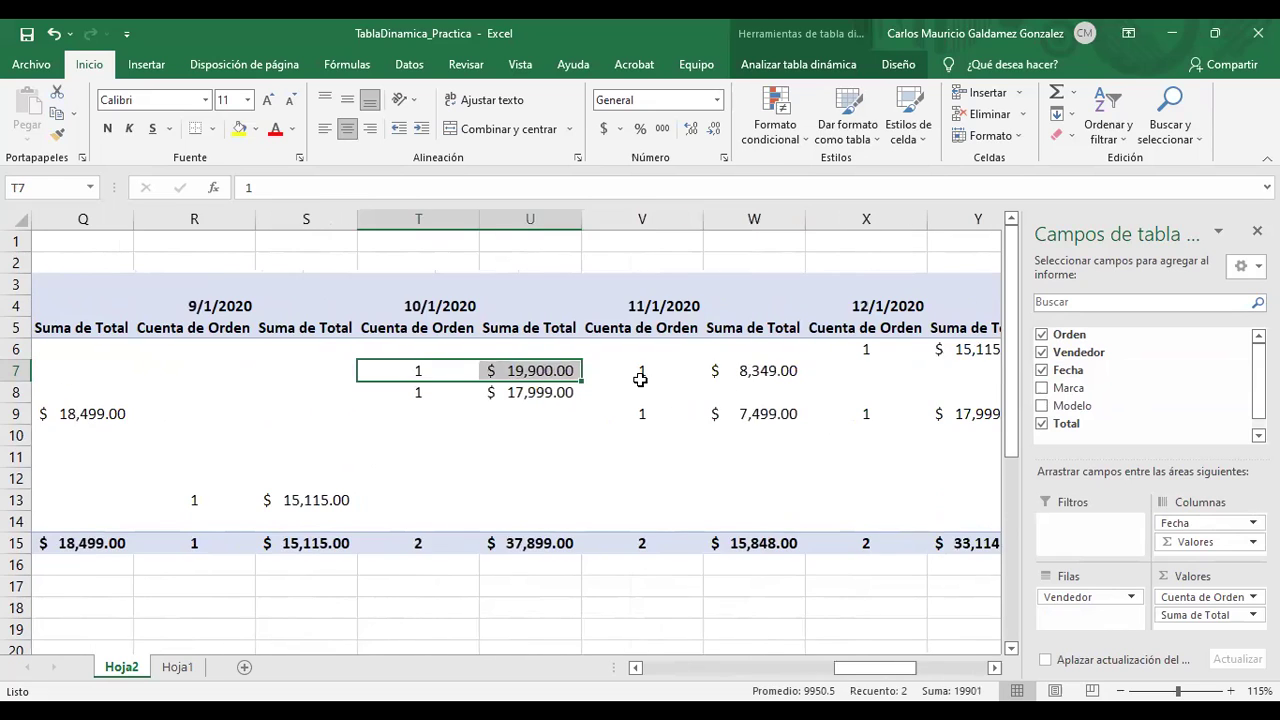
drag(645, 371, 670, 408)
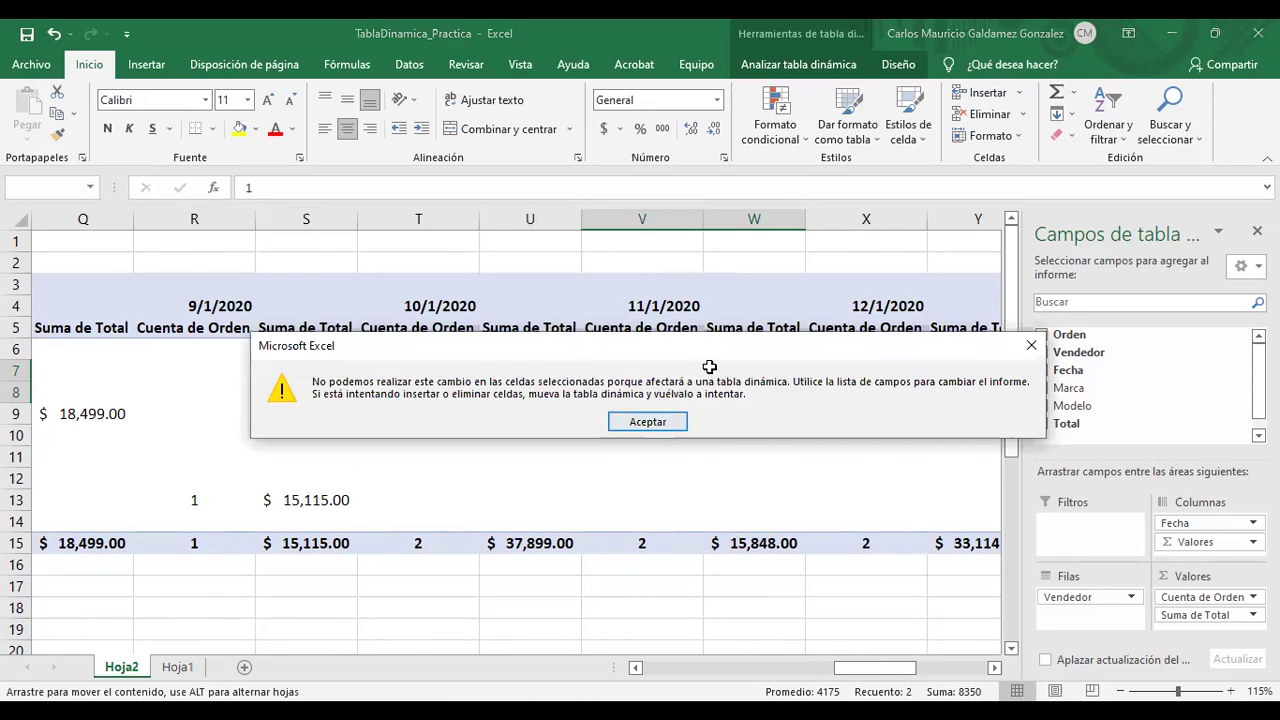
key(Return)
- Review the row 7 seller's overall order count in AB7 and overall total sales in AC7
click(995, 668)
double_click(995, 668)
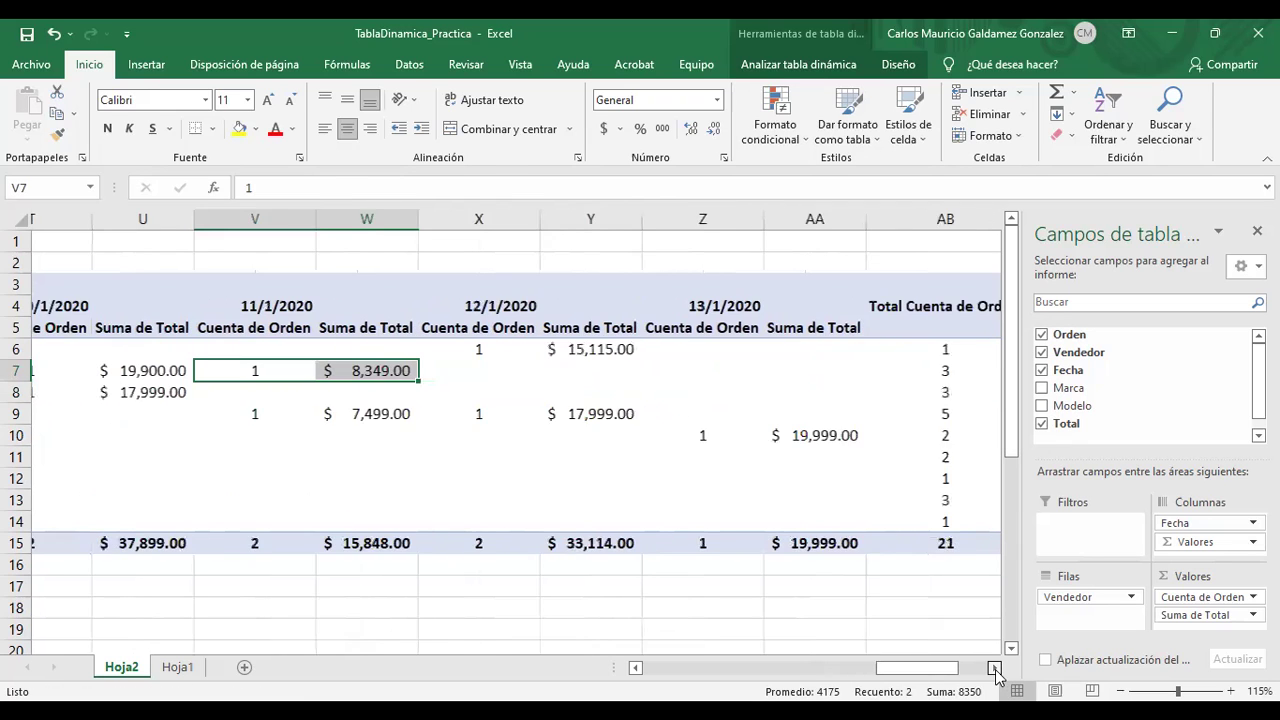
click(995, 668)
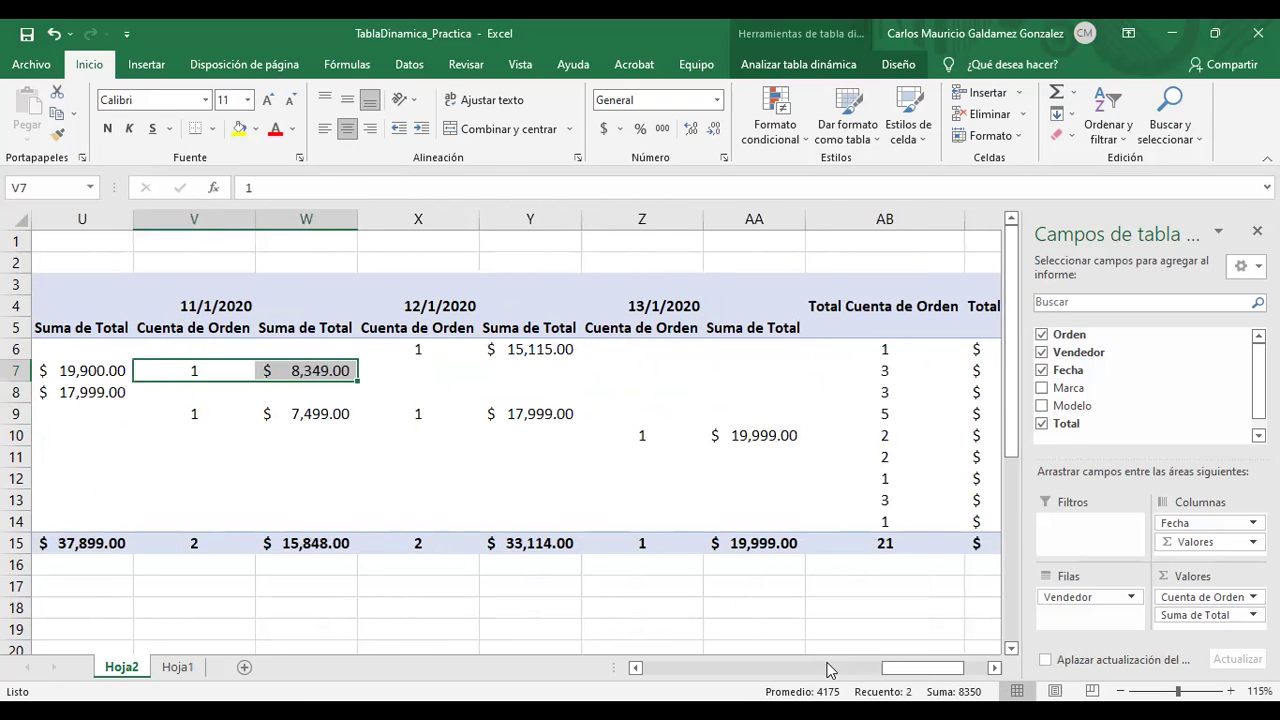
click(877, 379)
click(995, 668)
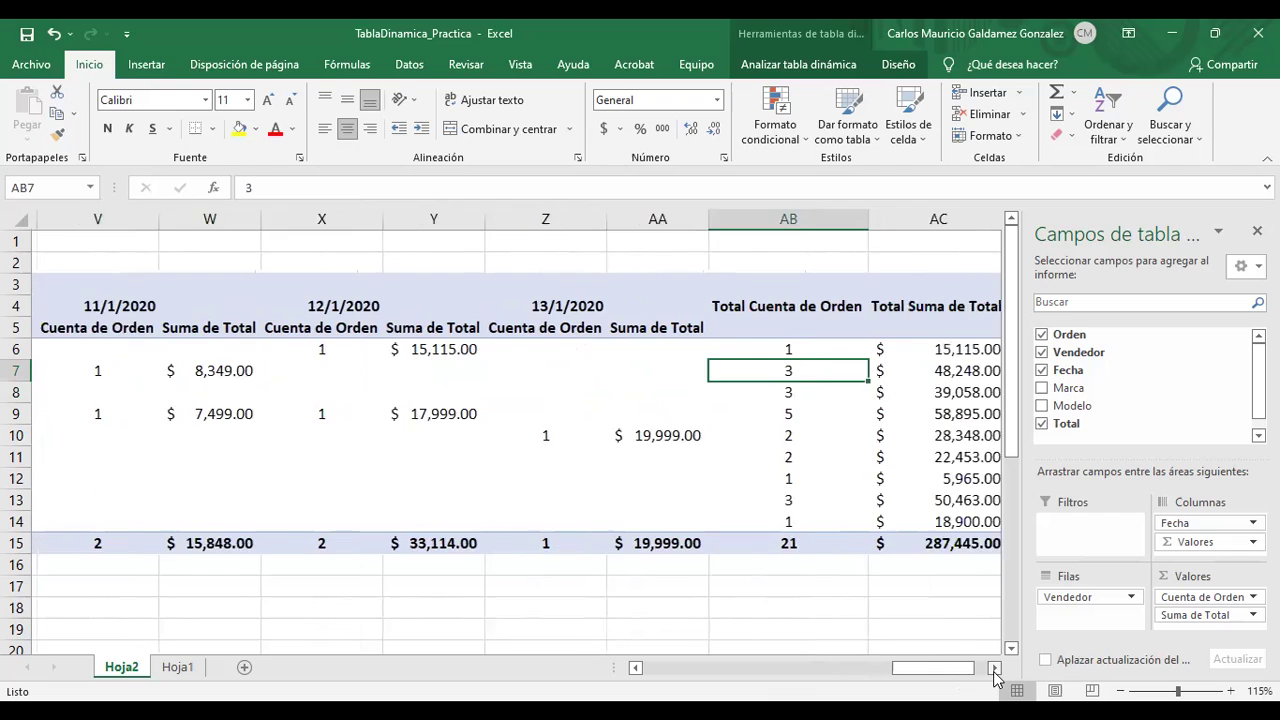
click(995, 668)
key(Right)
- Remove the Fecha field from the pivot table's columns area
drag(921, 670, 272, 618)
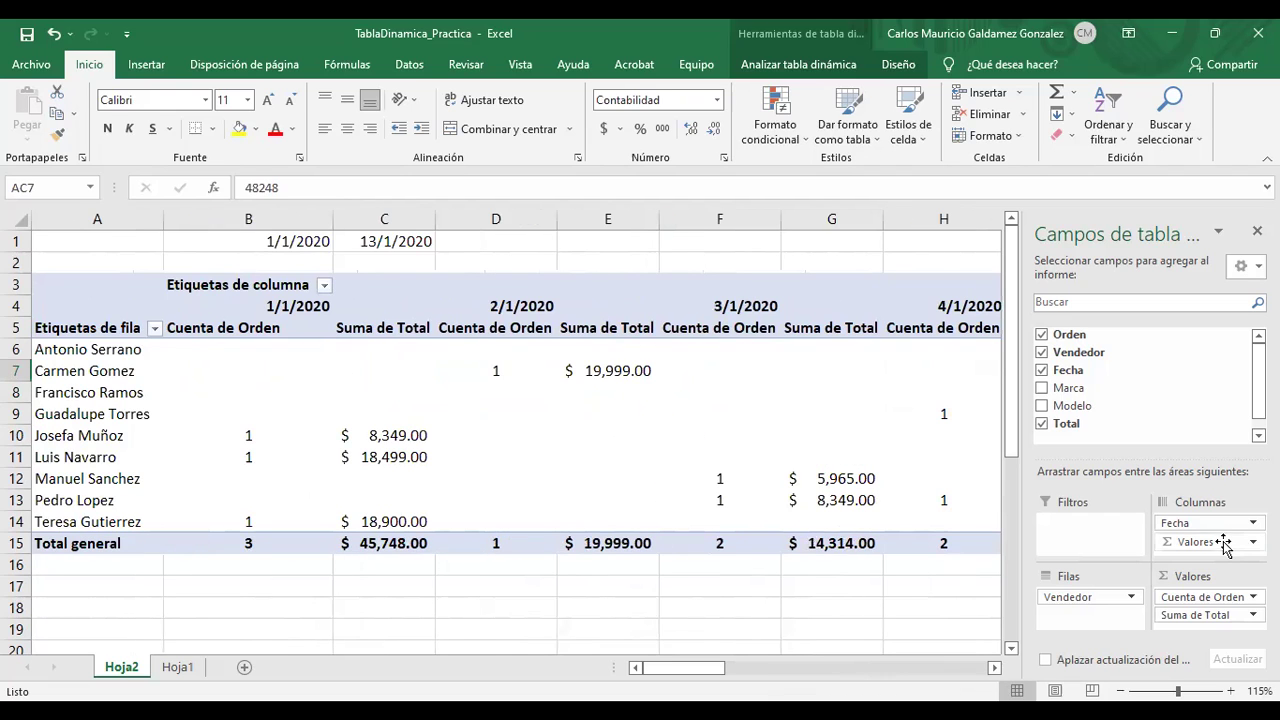
drag(1185, 523, 1143, 416)
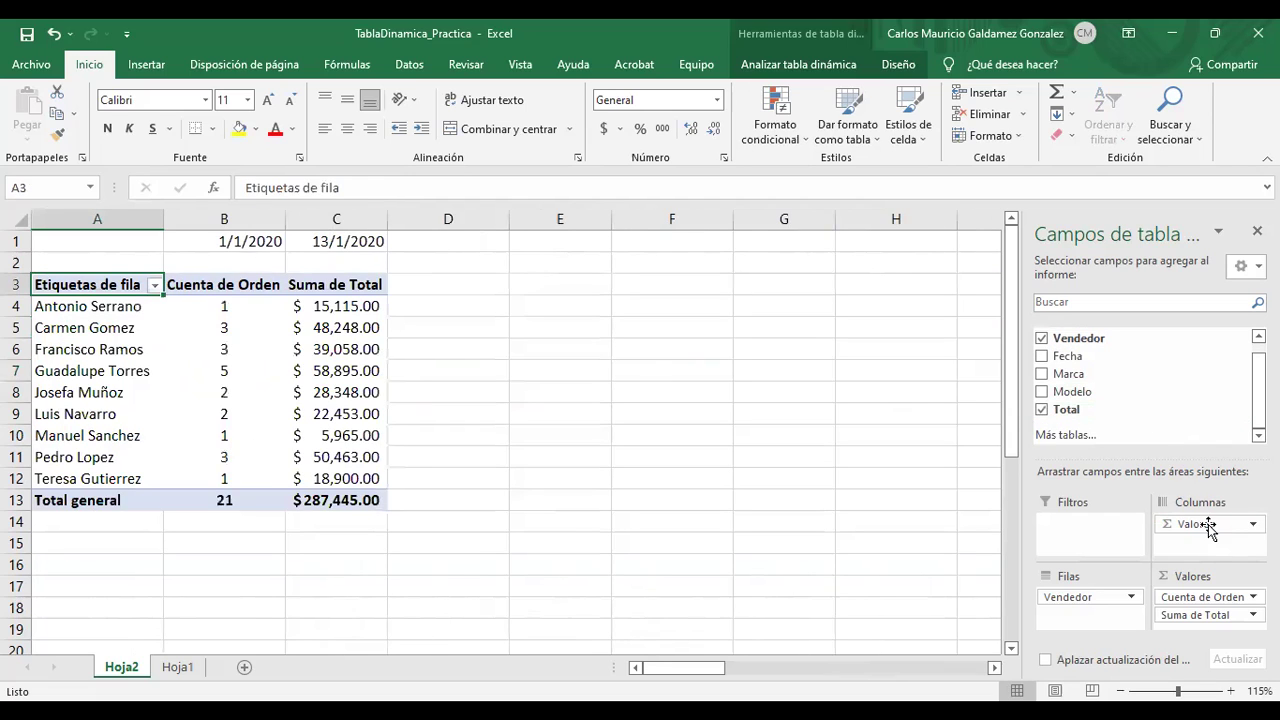
- Try removing the Valores entry from the pivot table's columns area, and undo the removal
drag(1208, 523, 1157, 423)
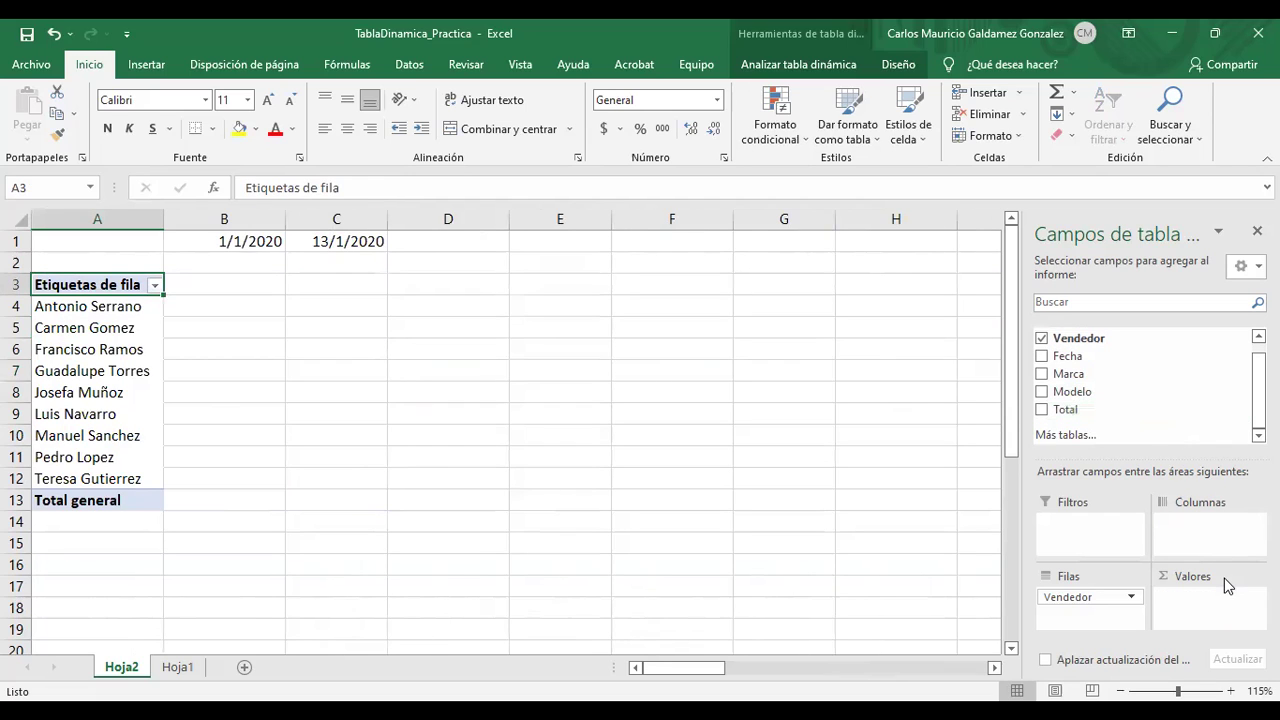
key(ctrl+z)
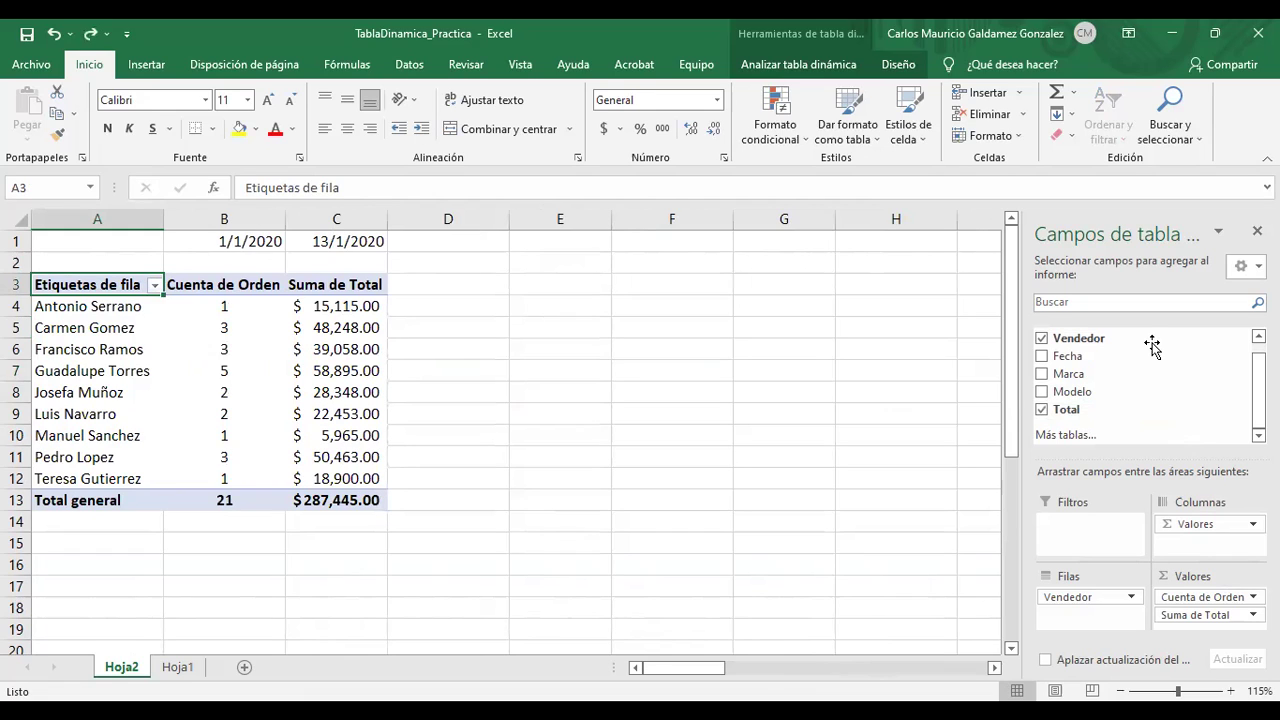
drag(1152, 345, 1152, 345)
- Remove Cuenta de Orden from the pivot table's values area and add the Orden field back from the field list
drag(1200, 598, 1157, 422)
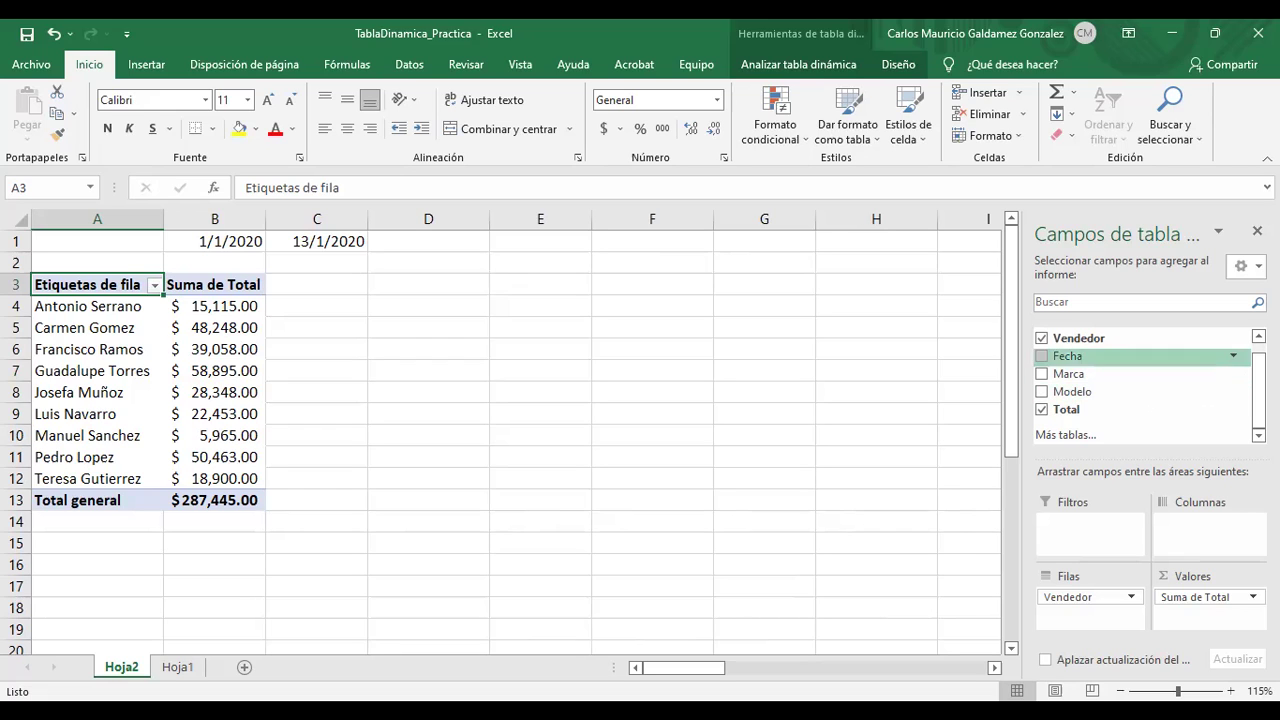
scroll(1076, 350, up, 1)
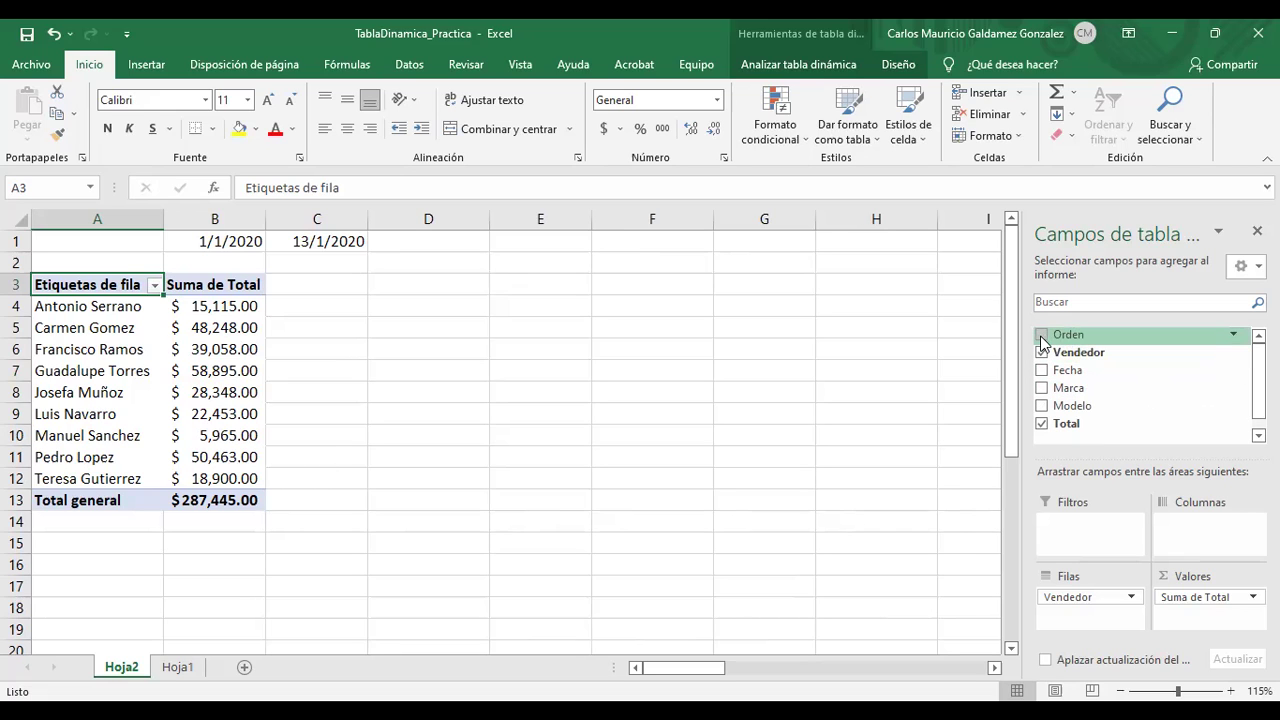
click(1042, 338)
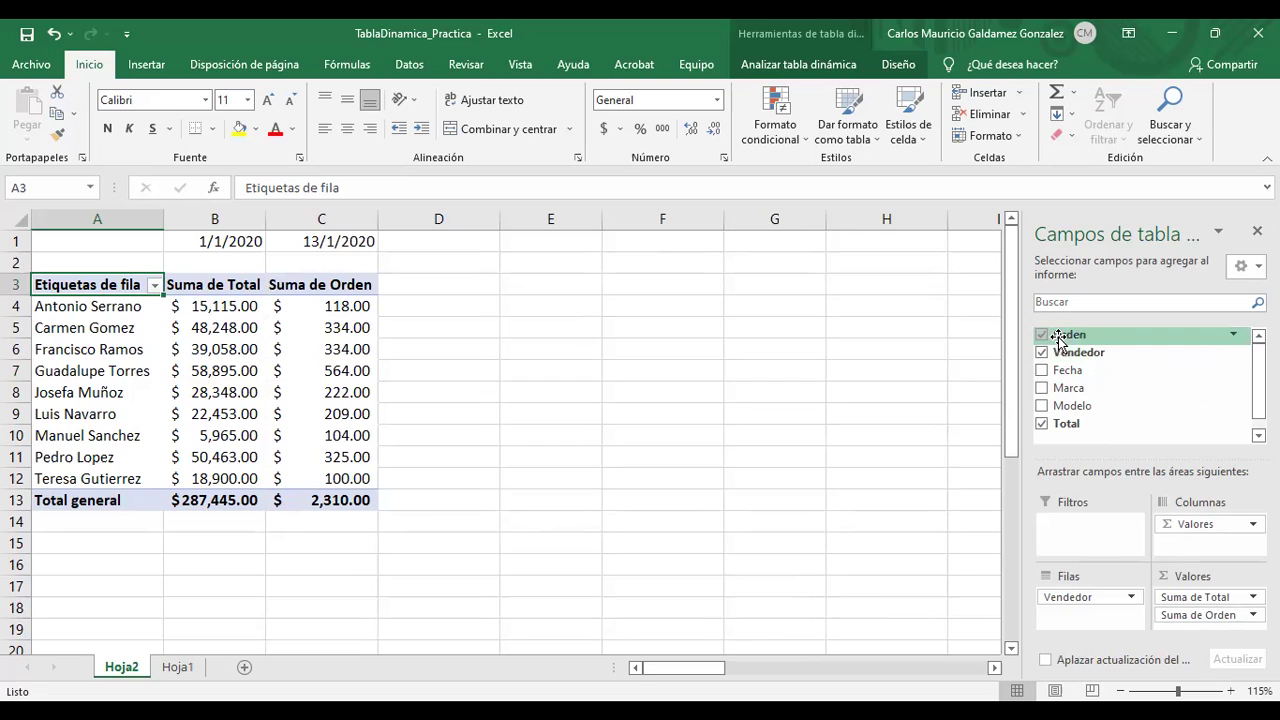
- Apply the General number format to the Suma de Orden values in C4:C13
click(1216, 612)
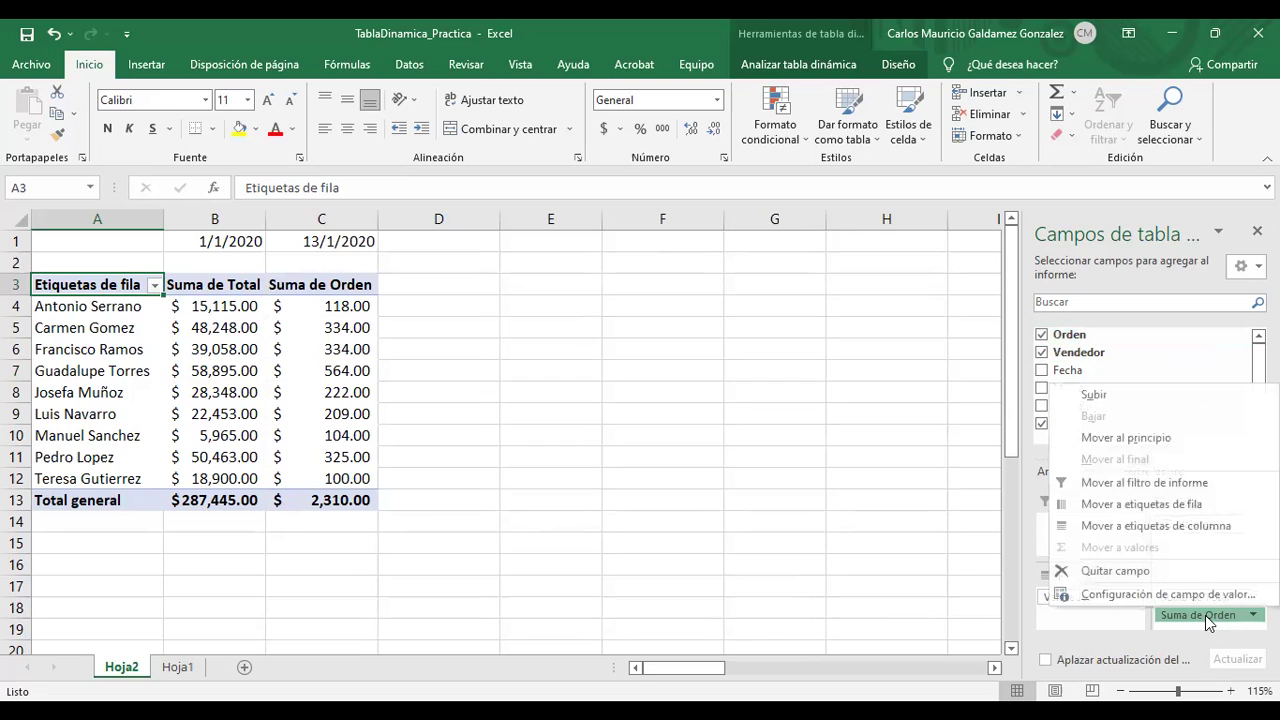
click(405, 360)
drag(328, 306, 328, 500)
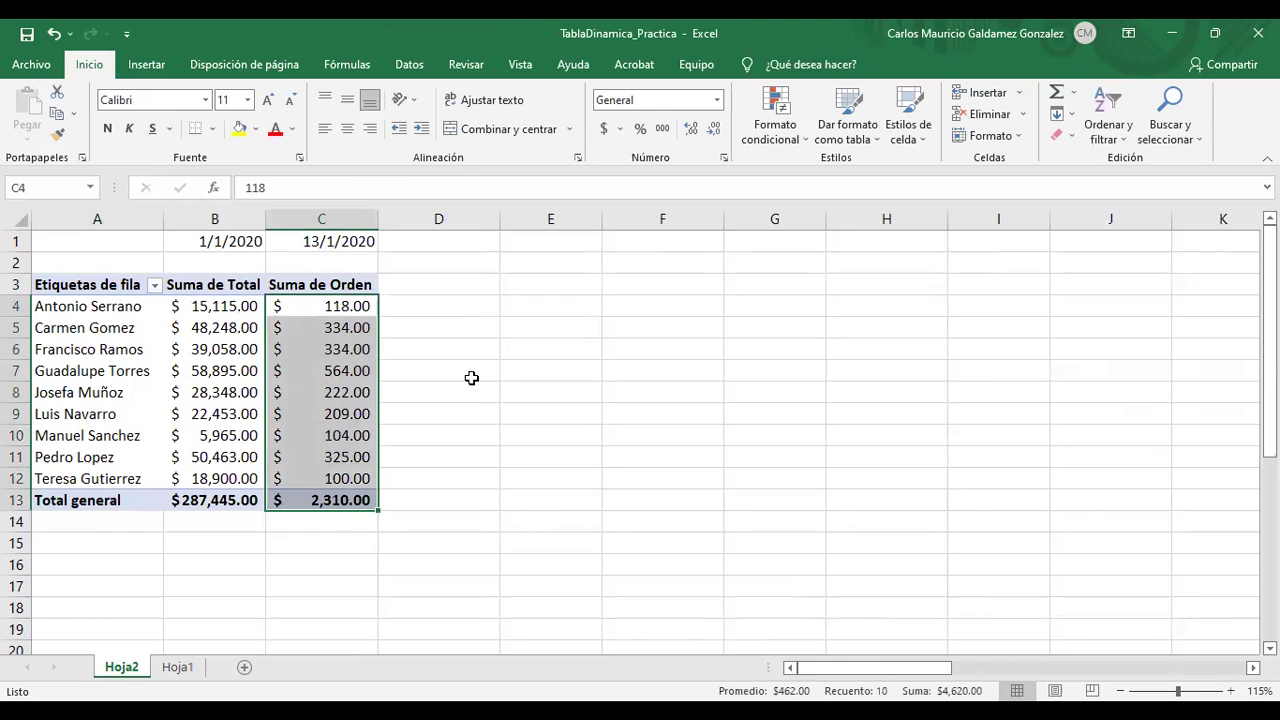
click(717, 100)
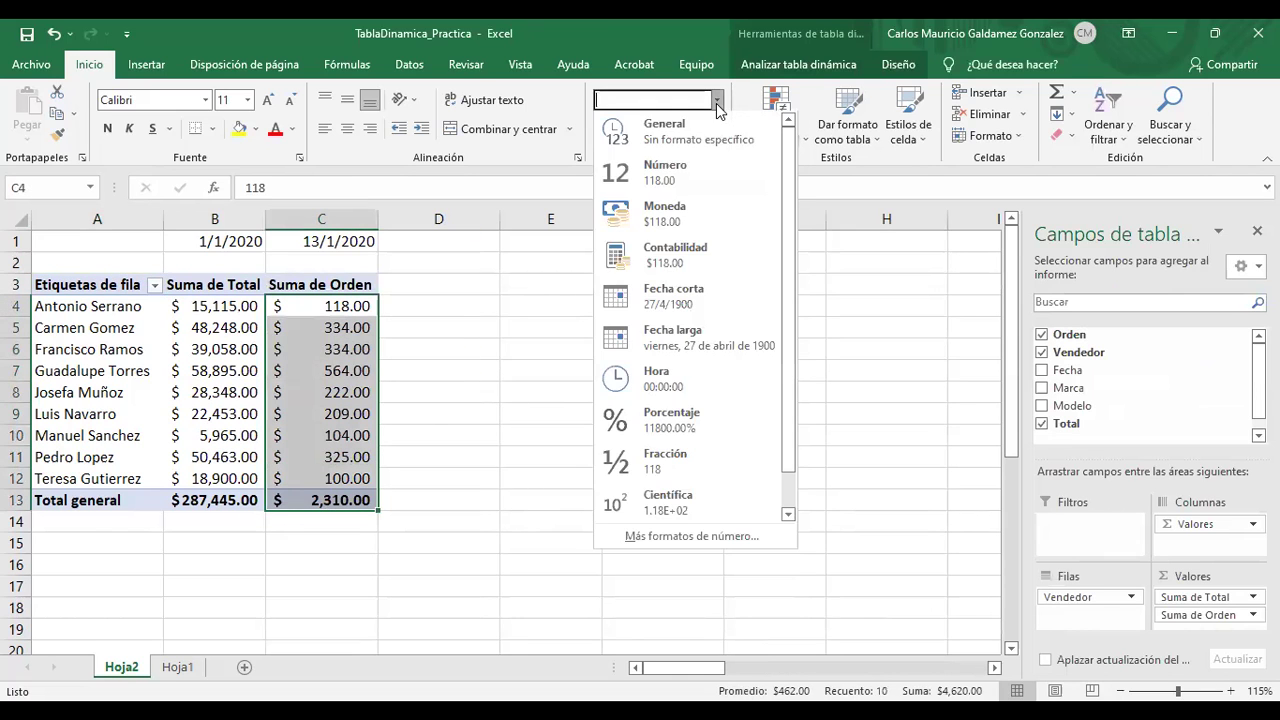
click(664, 131)
click(318, 304)
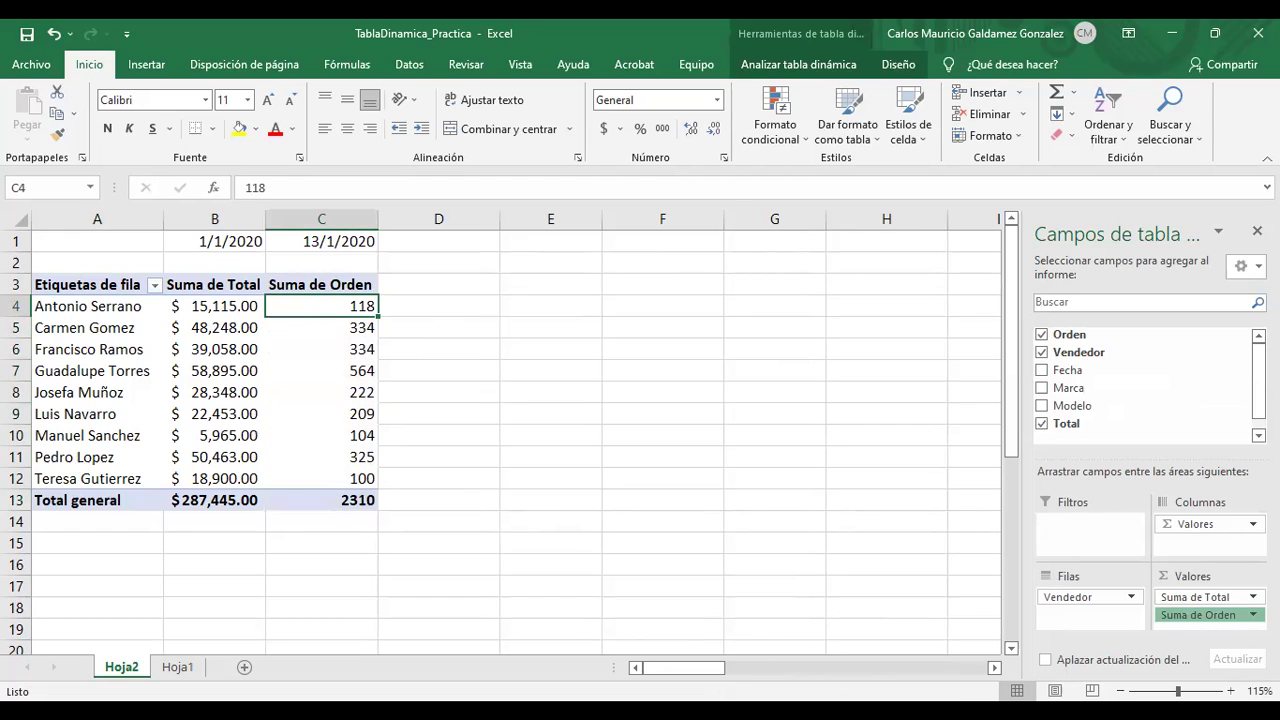
- Change the Orden value field's summary calculation to Recuento
click(1196, 614)
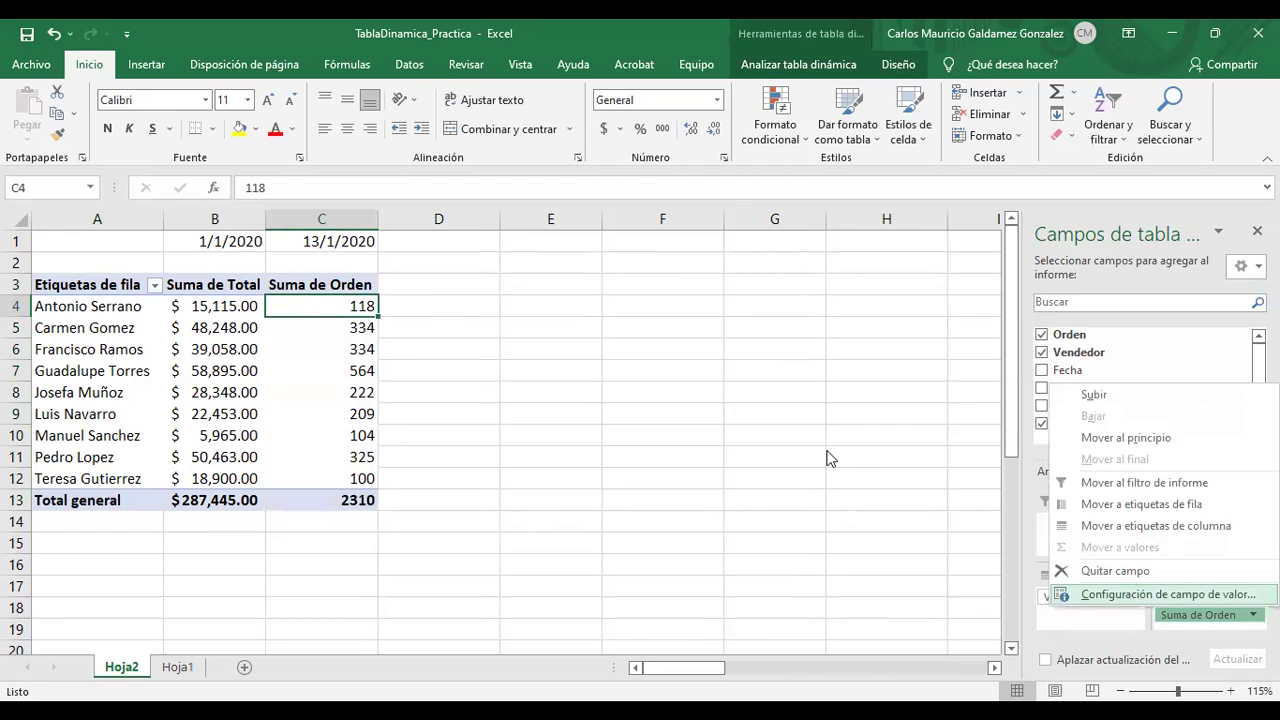
click(1137, 596)
click(788, 380)
click(989, 479)
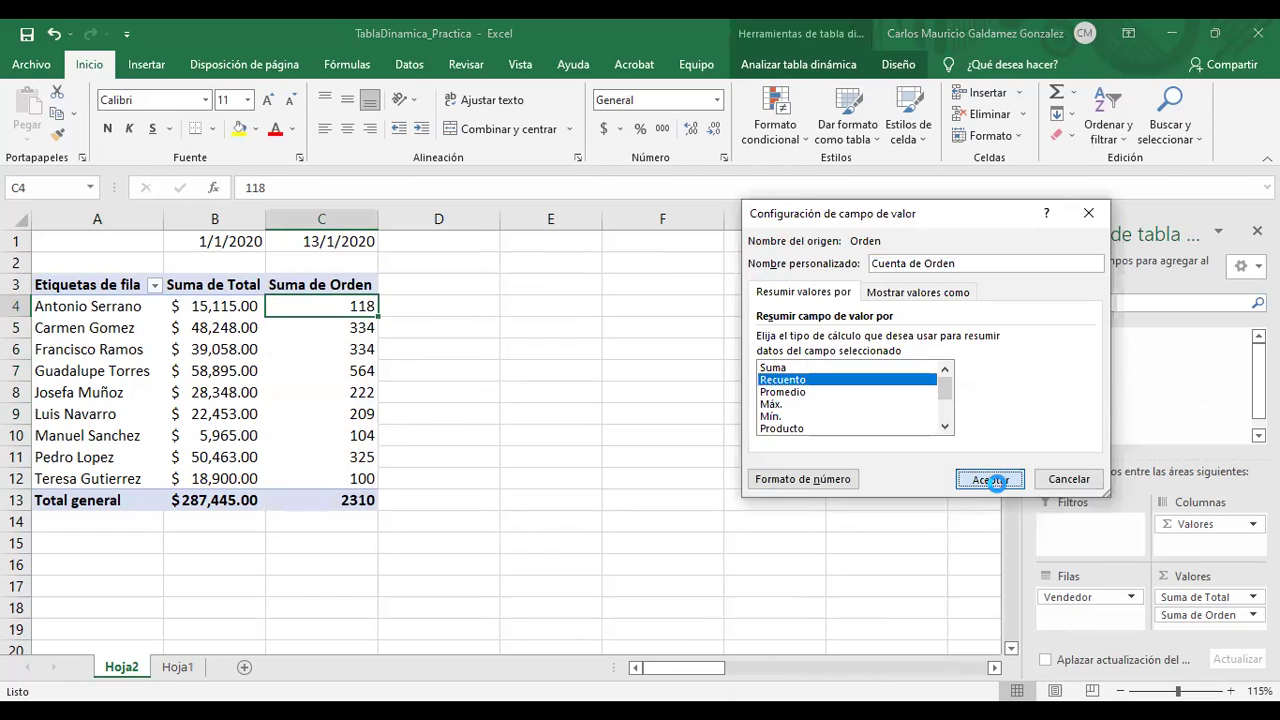
- Review the Cuenta de Orden column in C3:C13 and compare the sellers' results in rows 4 to 7
drag(300, 276, 343, 495)
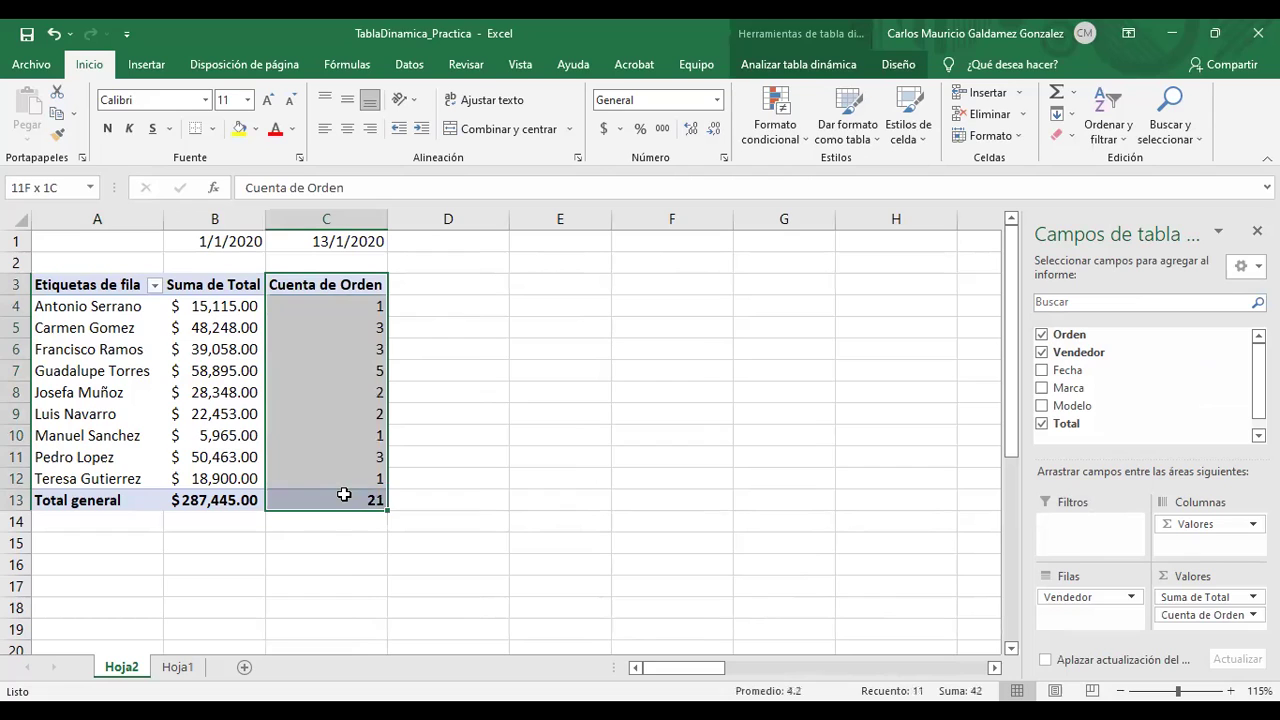
click(56, 309)
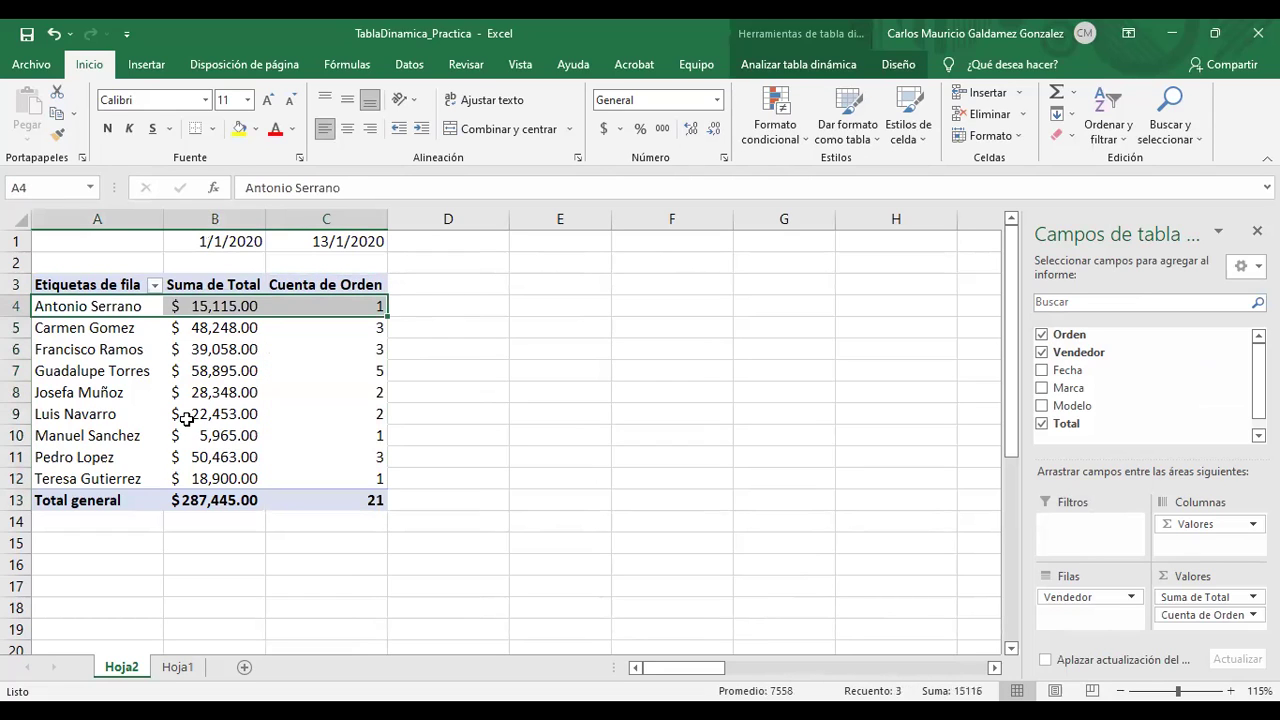
click(64, 328)
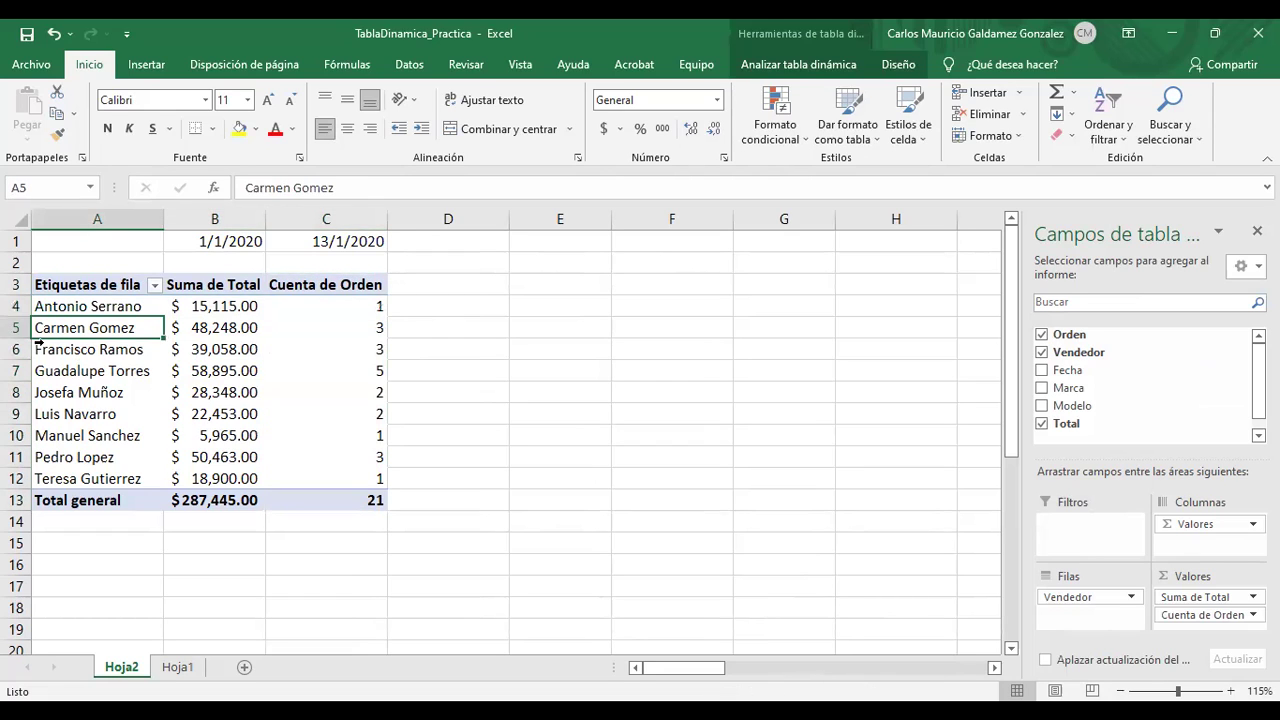
click(15, 328)
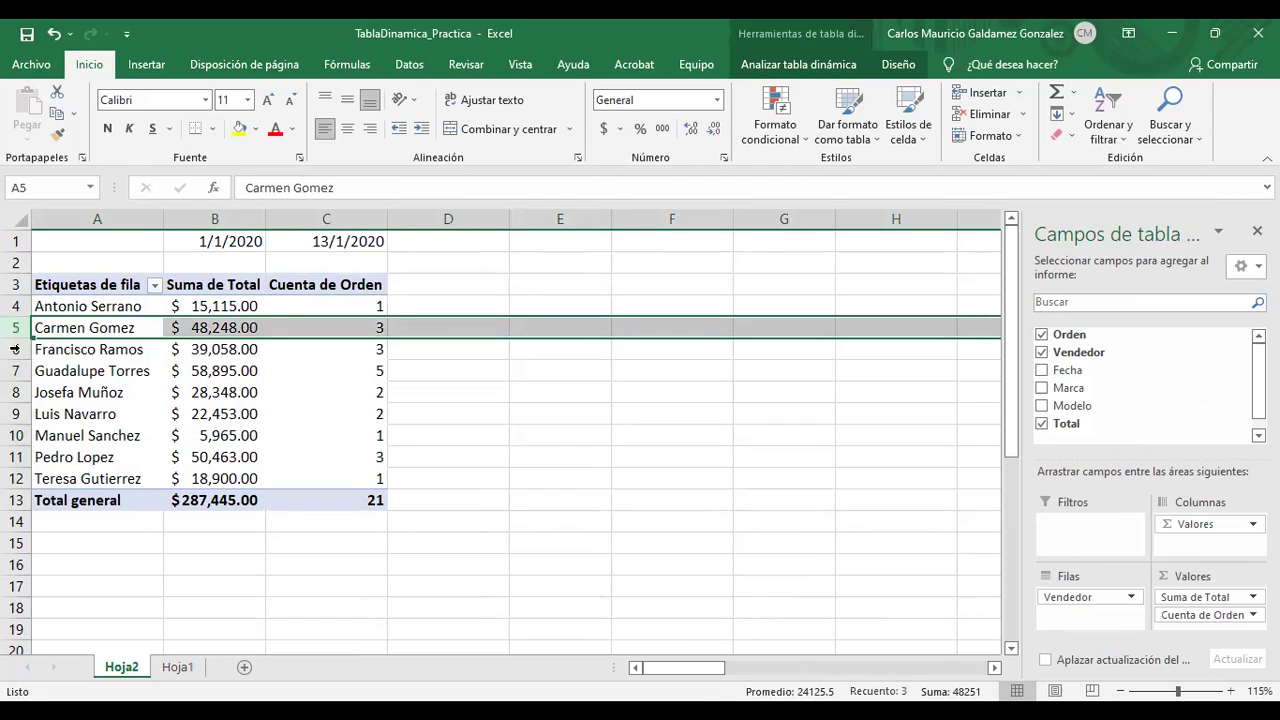
click(15, 350)
click(15, 371)
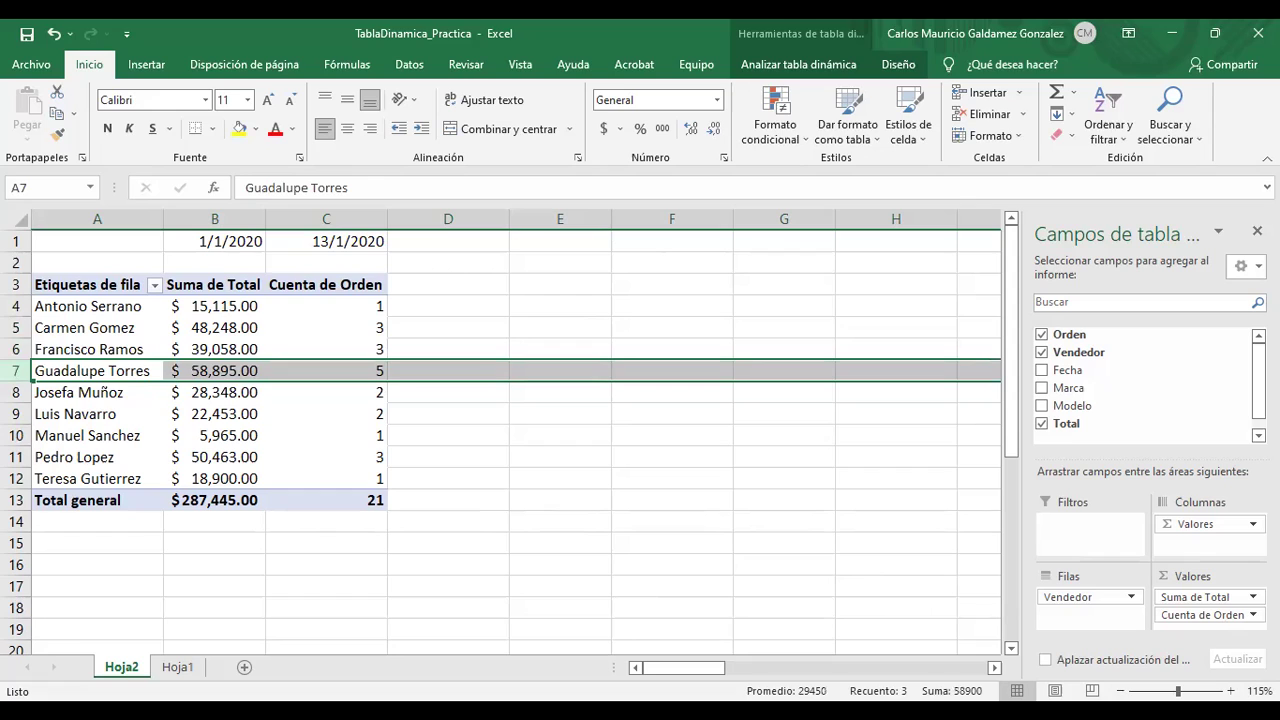
- View the value field settings of Cuenta de Orden and close them without changes
click(1205, 614)
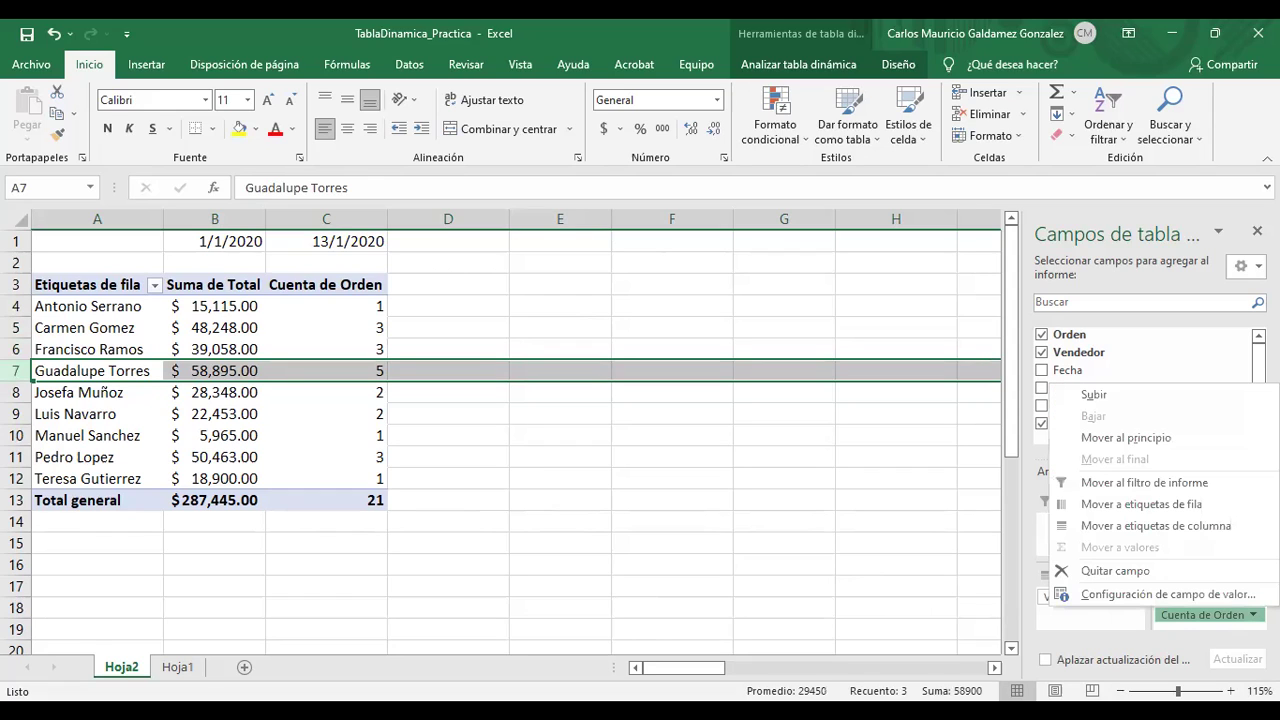
click(1145, 594)
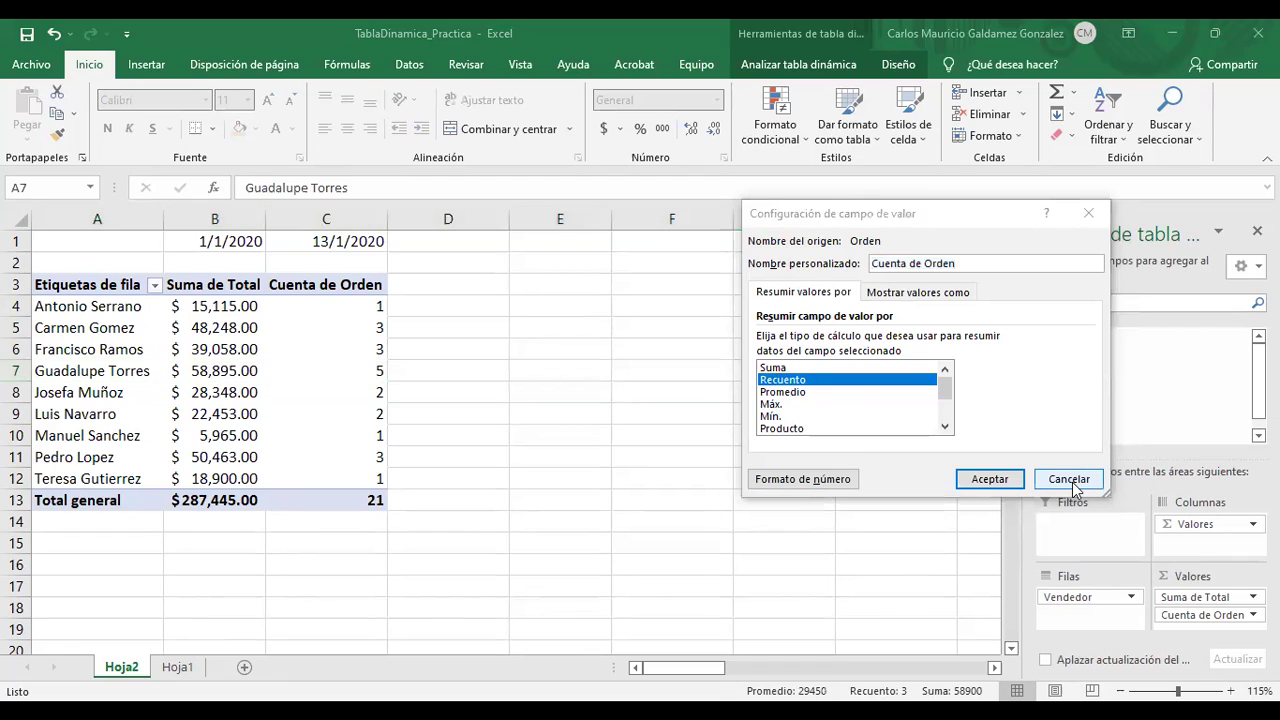
key(Escape)
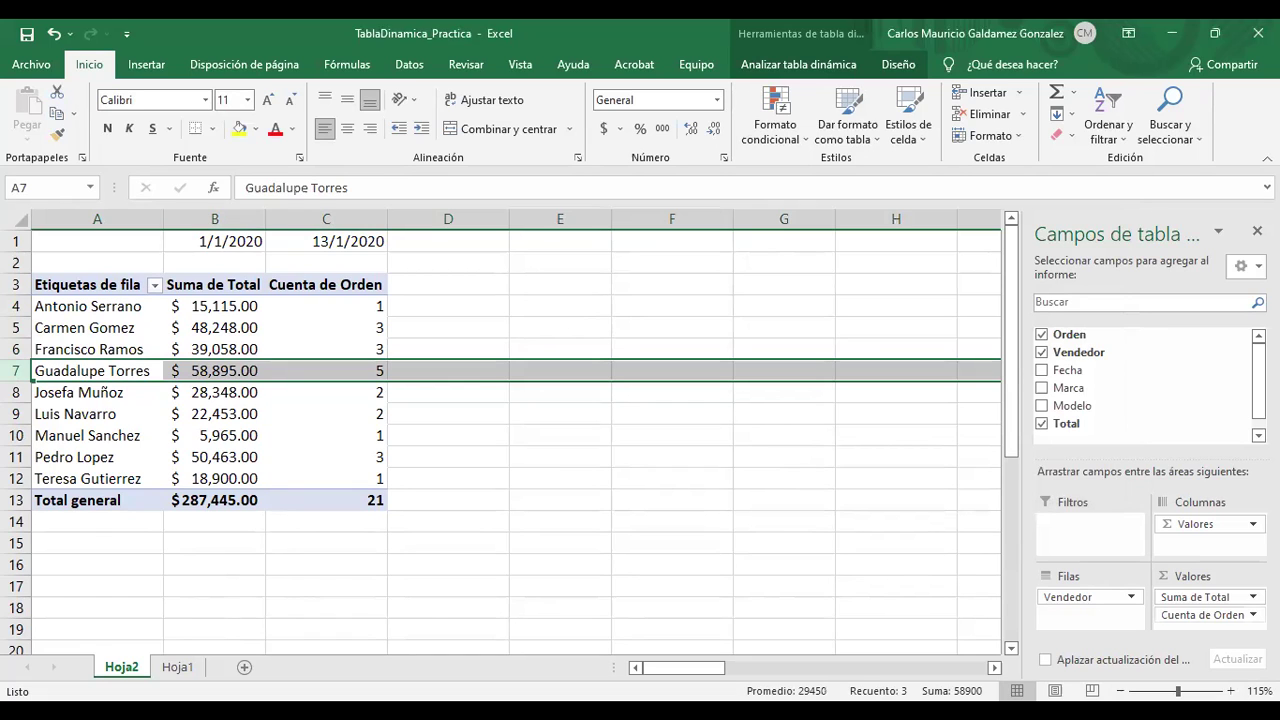
- Reopen the Cuenta de Orden value field settings and look through the Recuento, Promedio, Máx., Mín. and Producto calculation types
click(1165, 614)
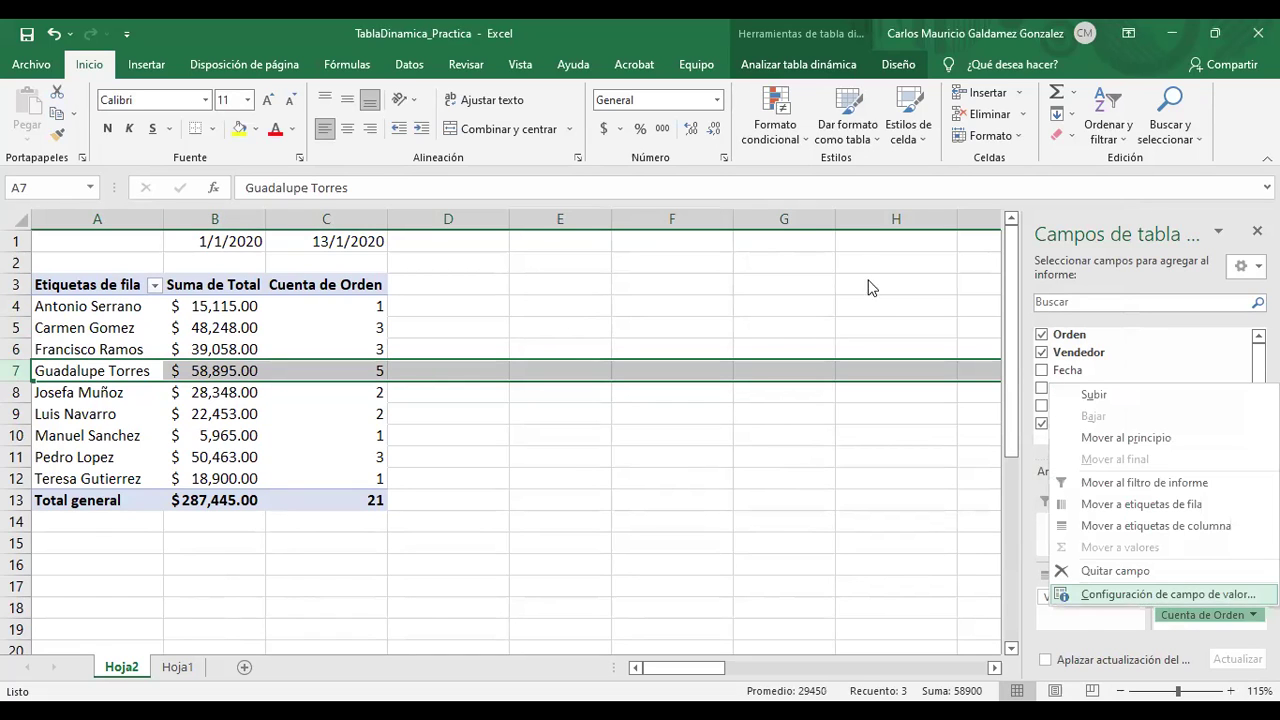
click(1140, 596)
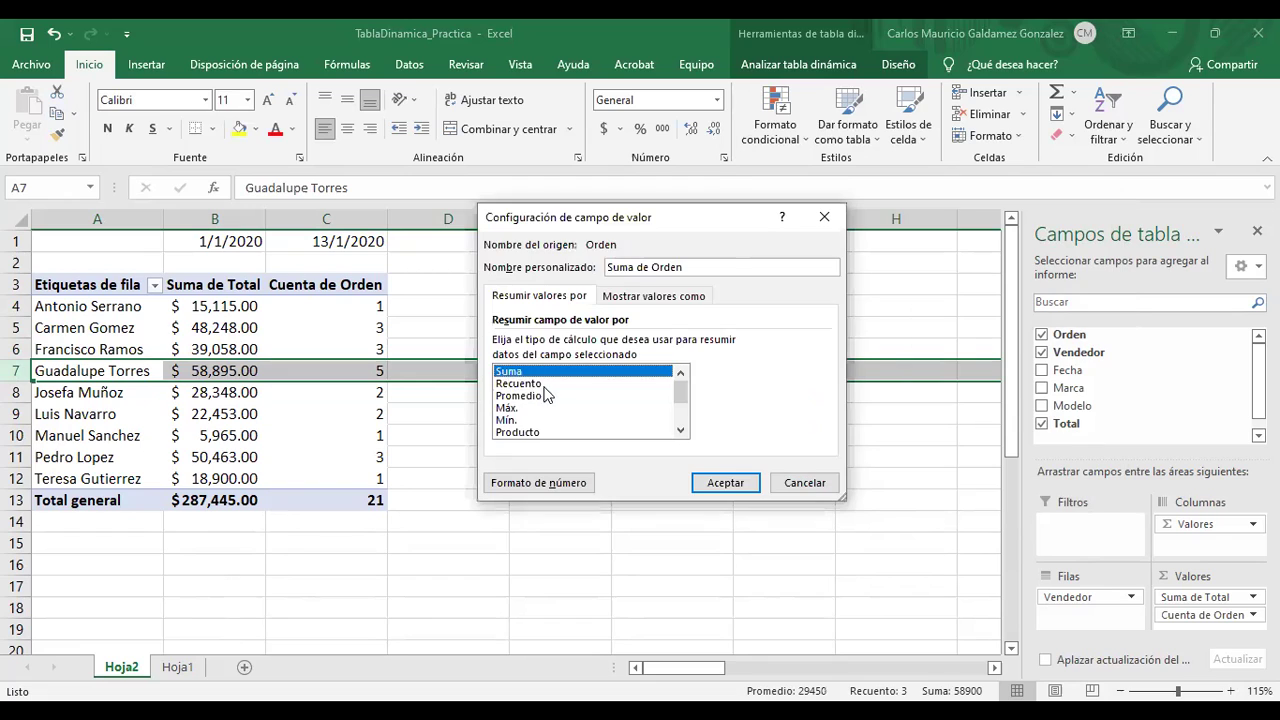
click(545, 396)
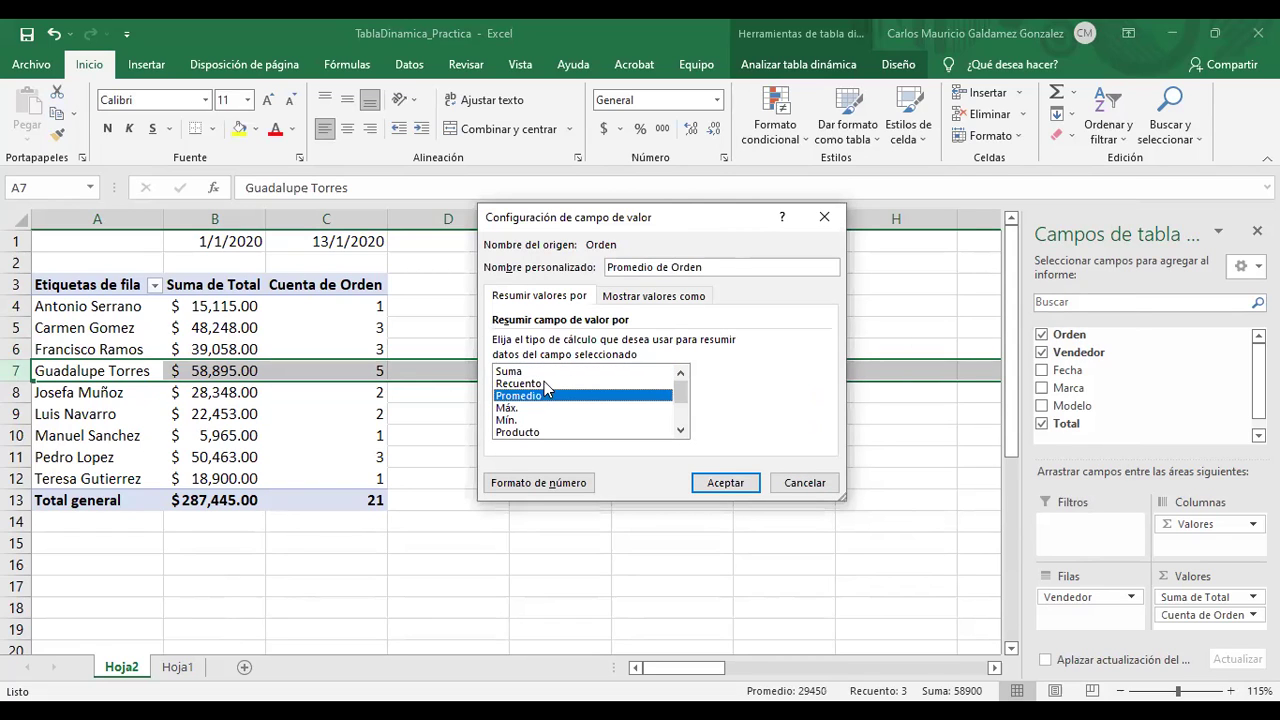
click(545, 384)
click(545, 397)
click(522, 408)
click(527, 421)
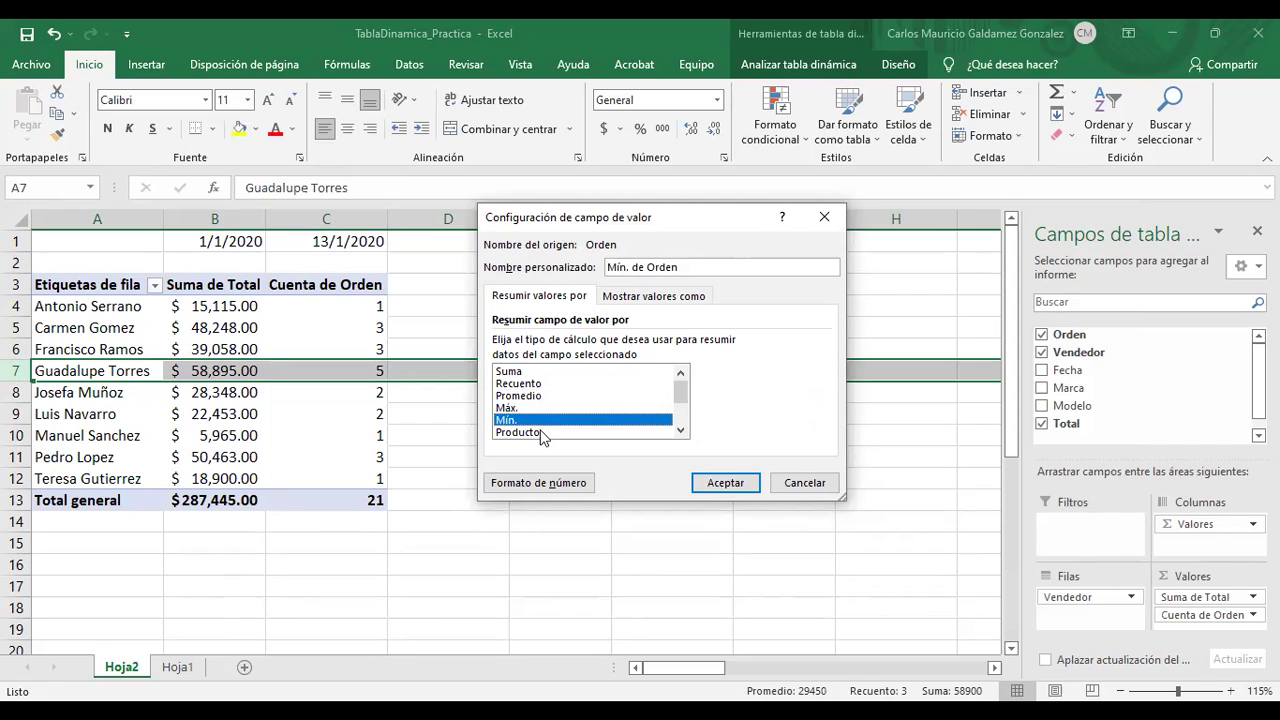
click(541, 432)
- Look through the remaining calculation types Contar números, Desvest, Desvestp, Var and Varp for the Orden field
click(682, 430)
click(682, 430)
click(682, 430)
click(519, 408)
click(527, 420)
click(600, 432)
click(682, 430)
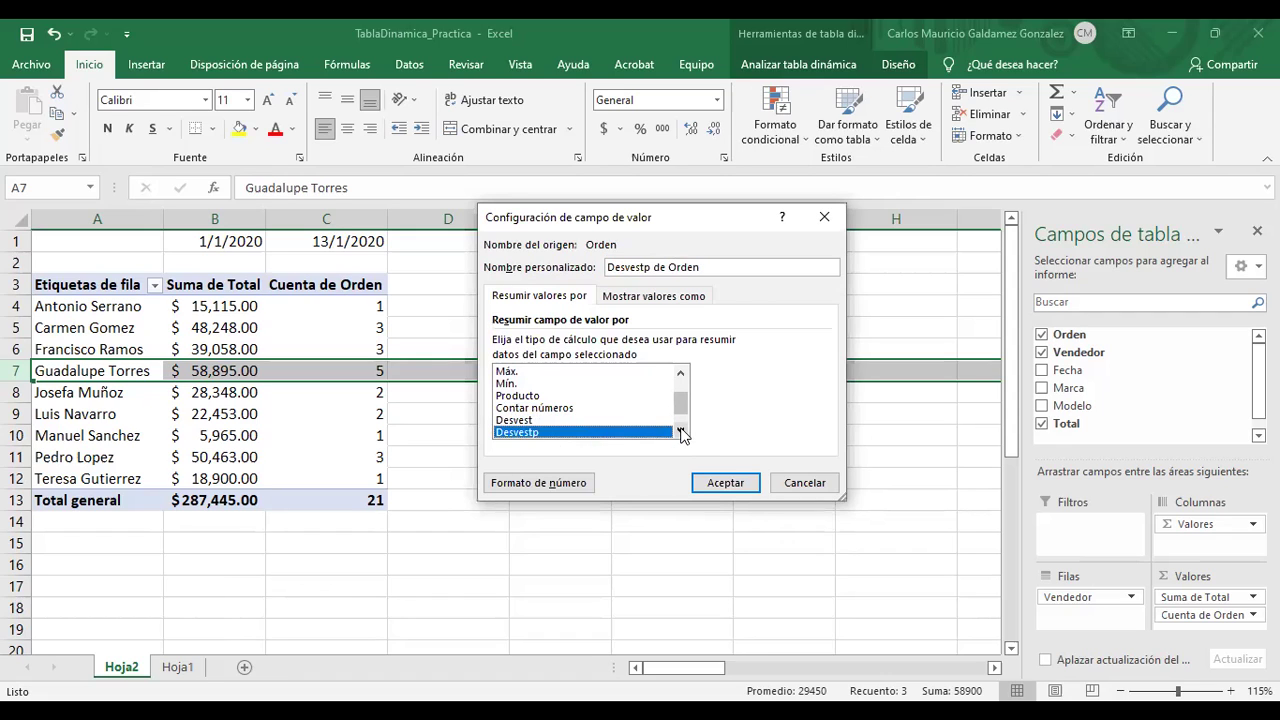
click(682, 430)
click(521, 421)
click(521, 435)
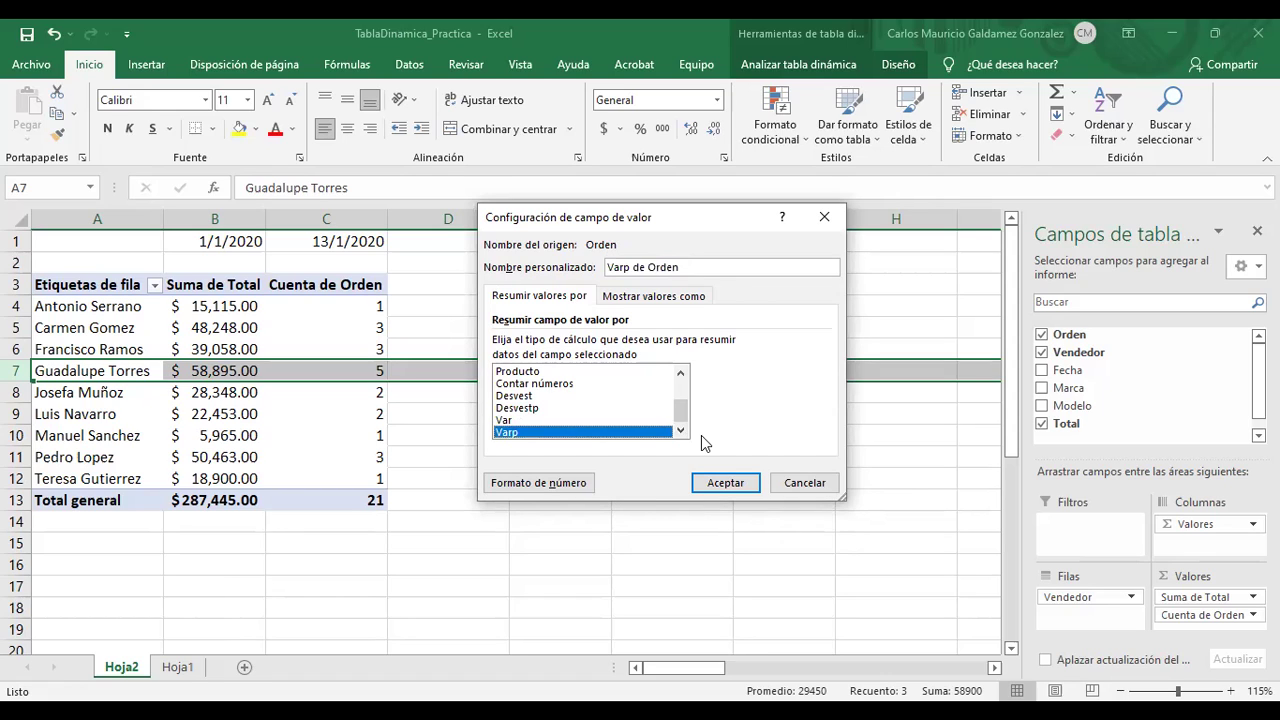
- Go through the calculation types from Producto to Varp again for the Orden field
click(520, 372)
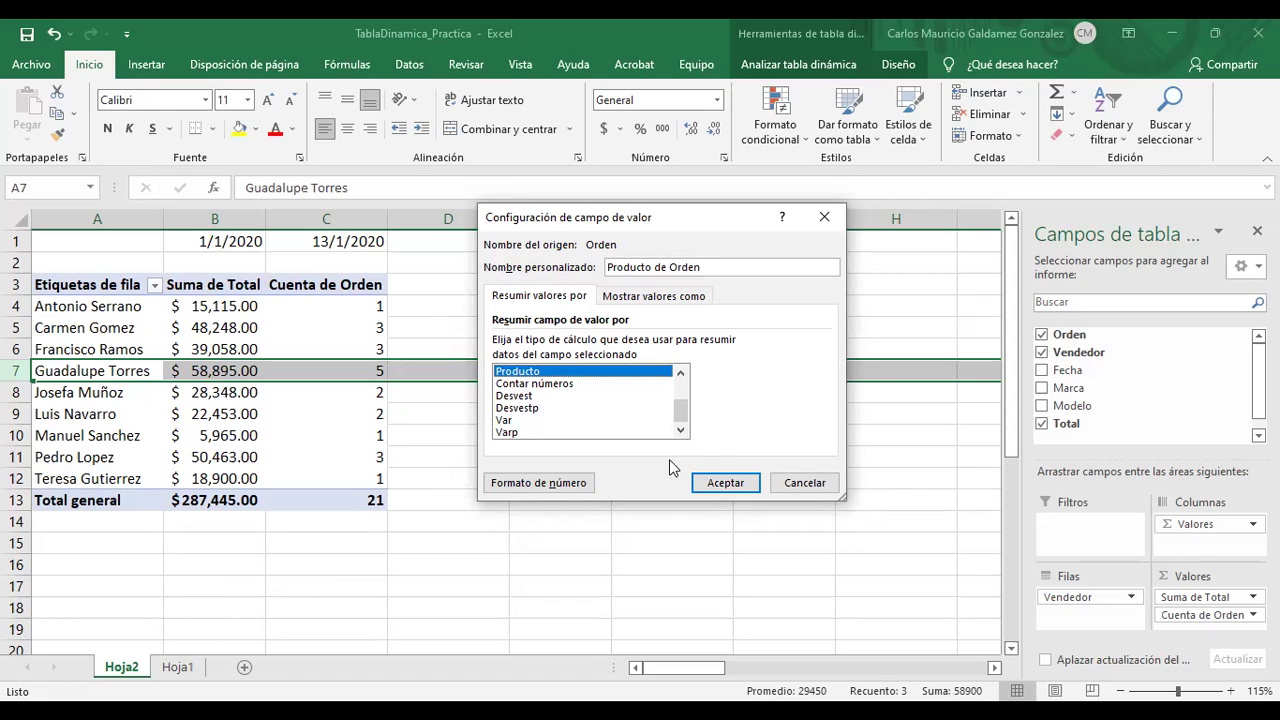
click(503, 386)
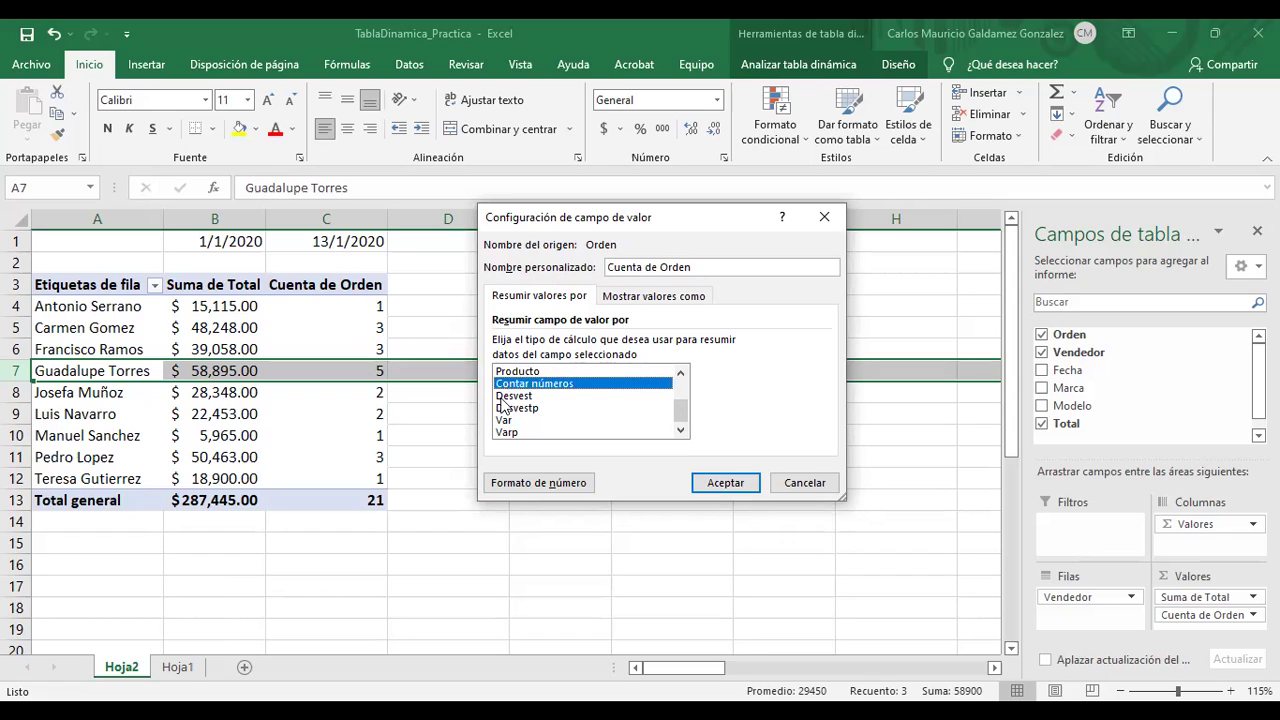
key(Down)
key(Down)
key(Down)
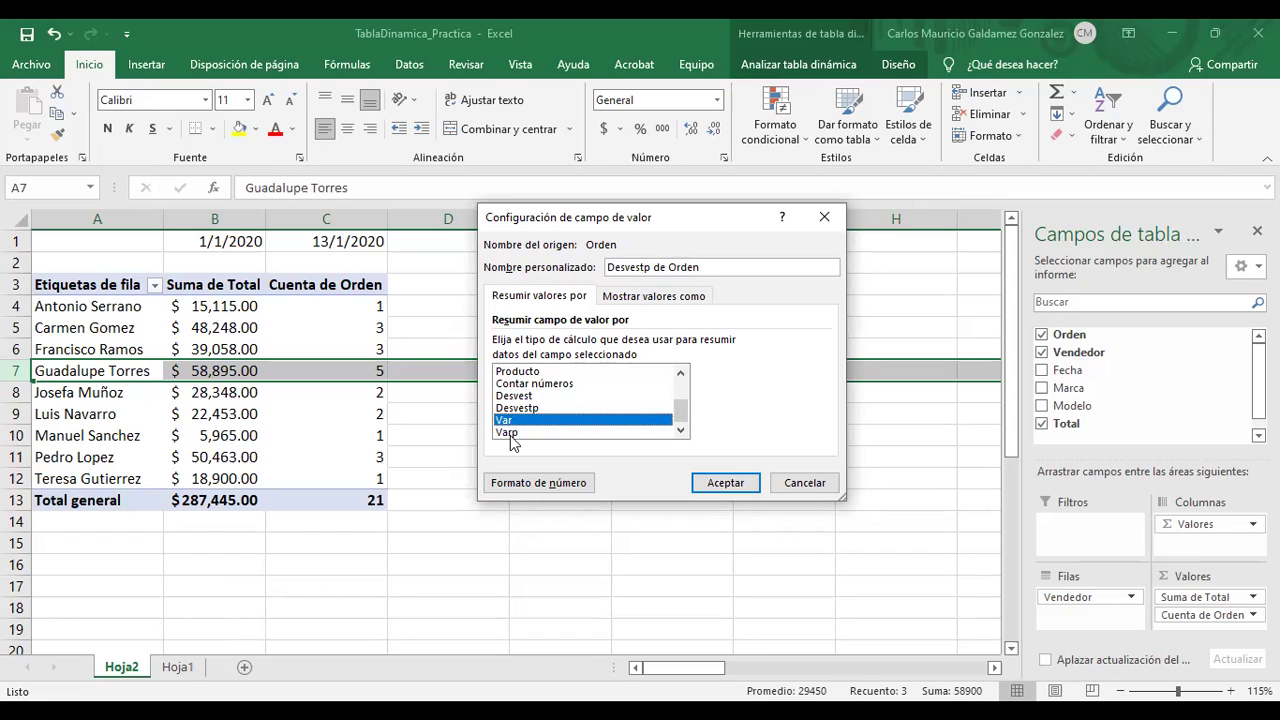
click(508, 433)
- Review the whole list of calculation types, and examine Desvest, Desvestp, Var and Varp one by one
drag(683, 427, 679, 400)
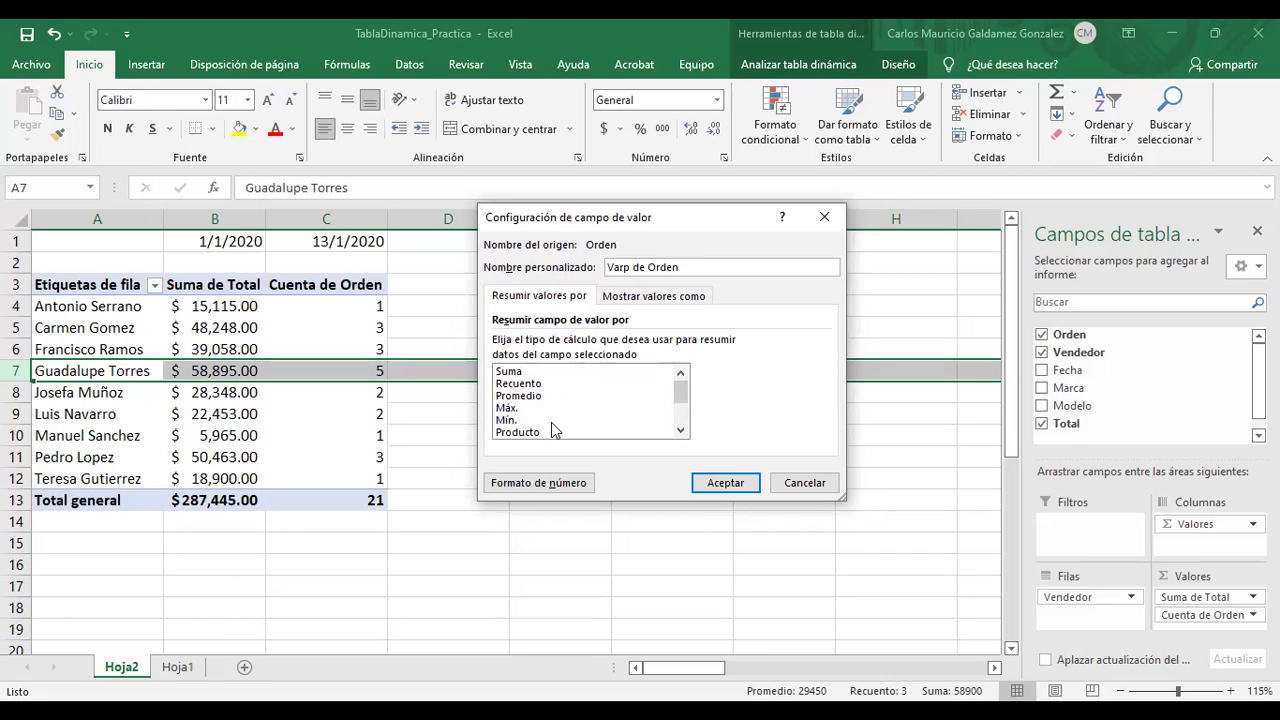
click(681, 431)
click(681, 431)
click(681, 431)
click(681, 431)
click(681, 431)
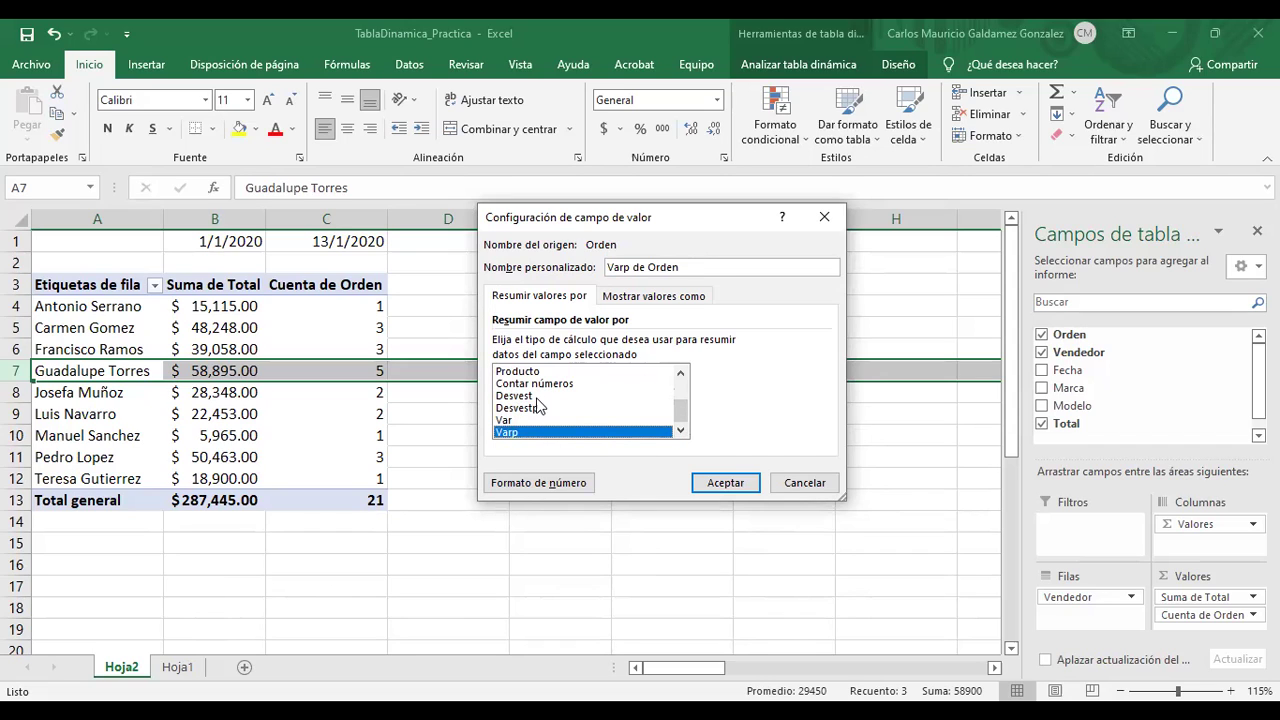
click(510, 396)
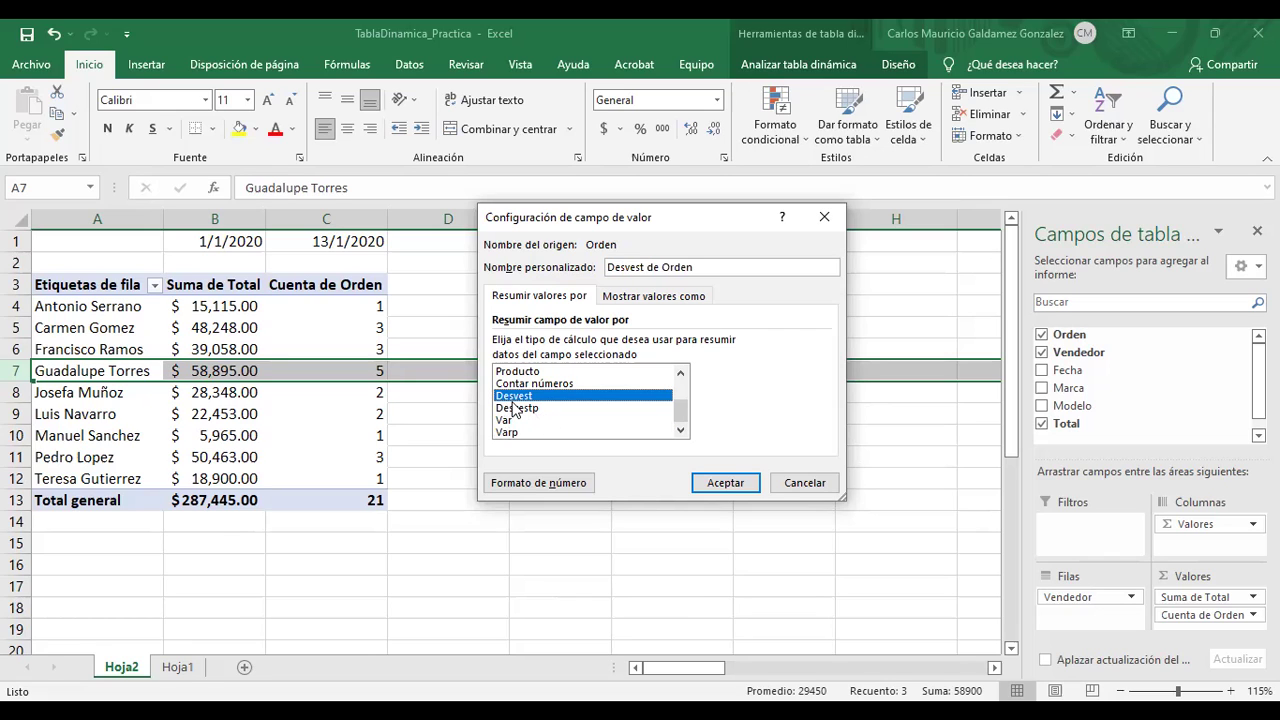
click(530, 409)
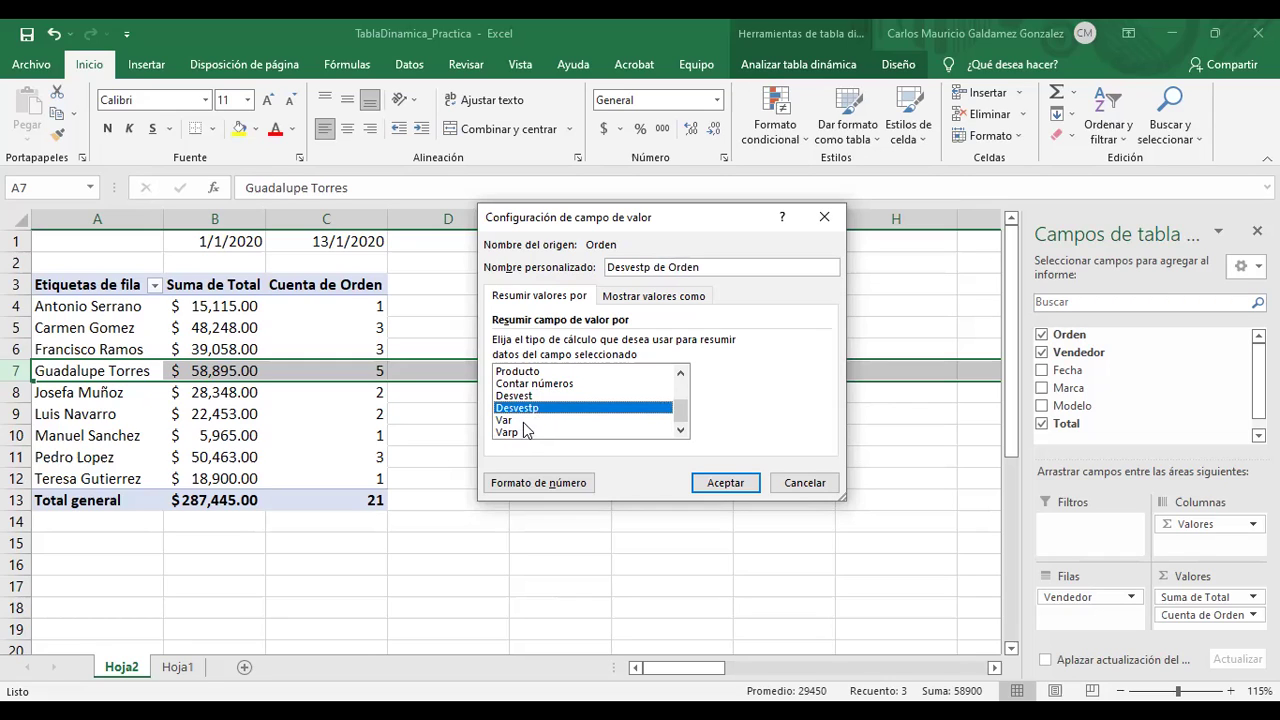
click(535, 422)
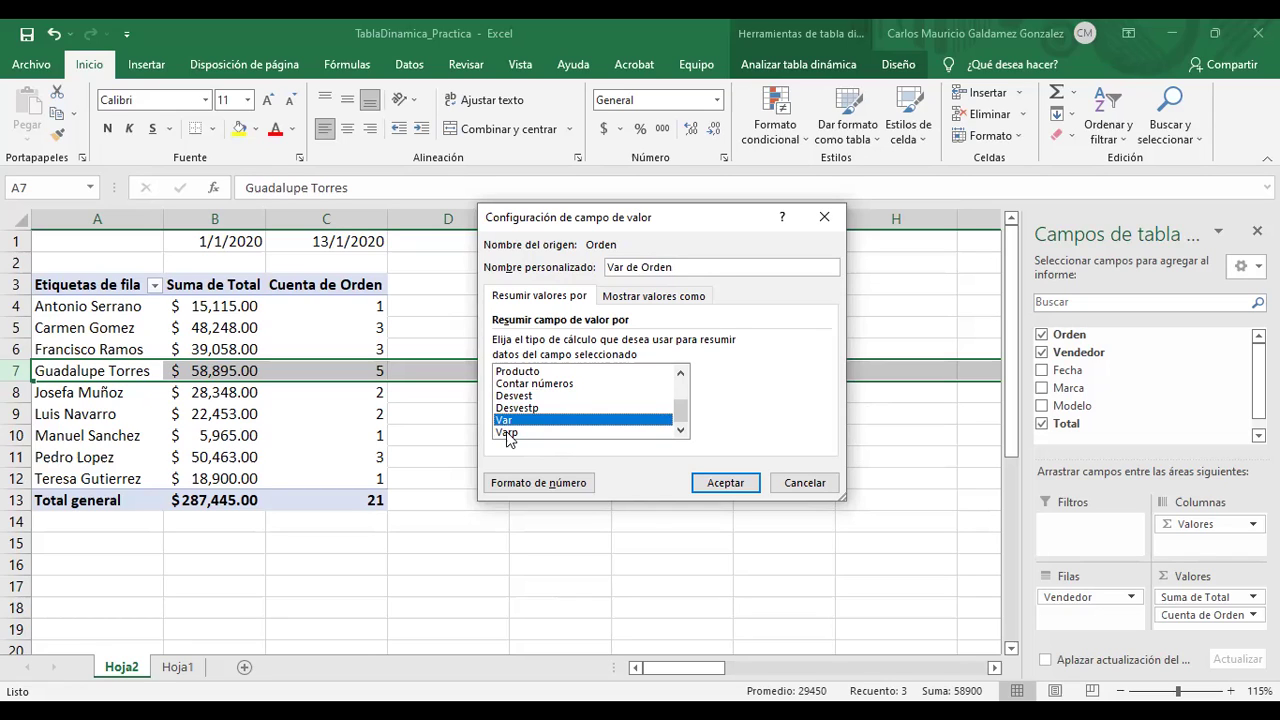
click(507, 433)
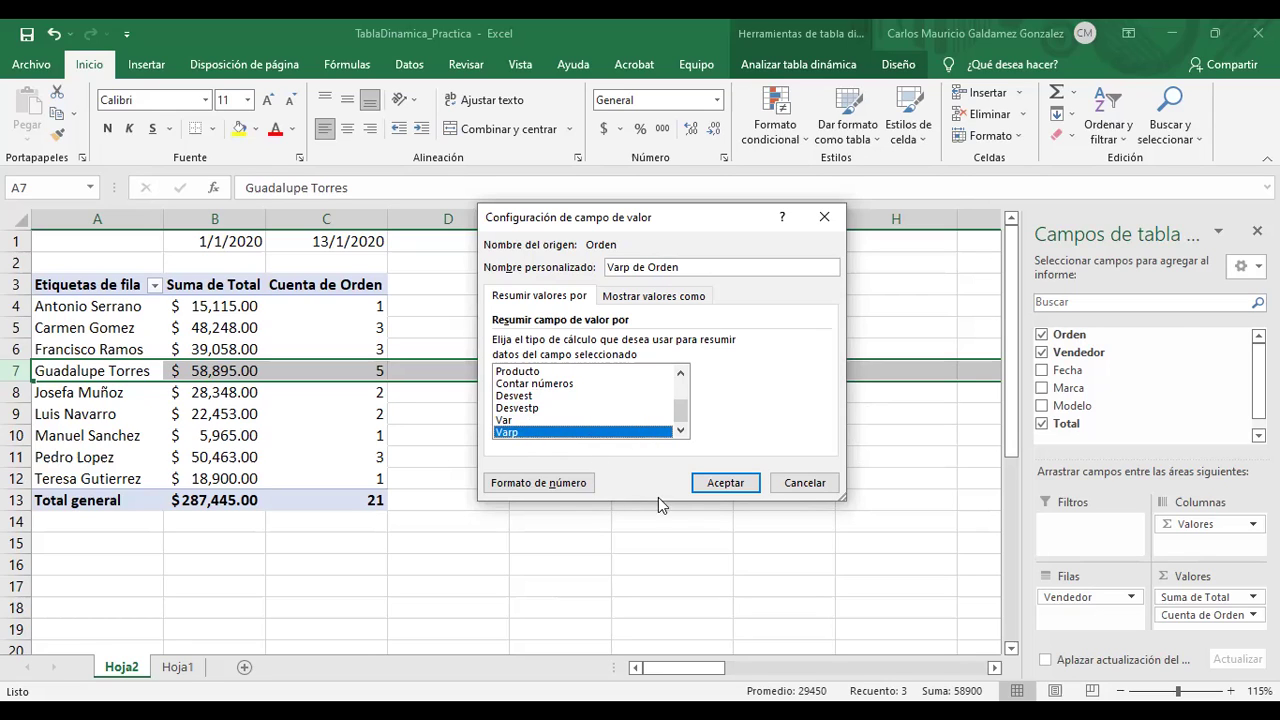
- Look through the General, Número and Moneda number format categories for the Orden field, and leave its value field settings without saving
click(549, 487)
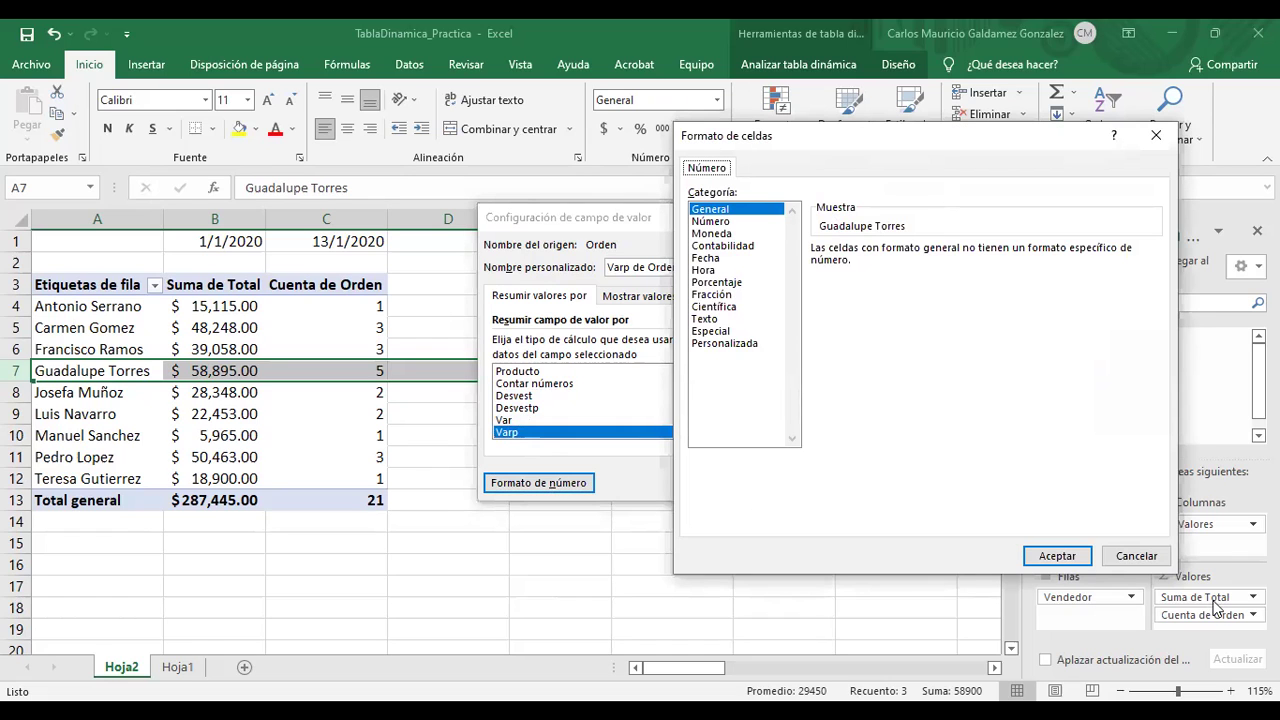
click(1136, 556)
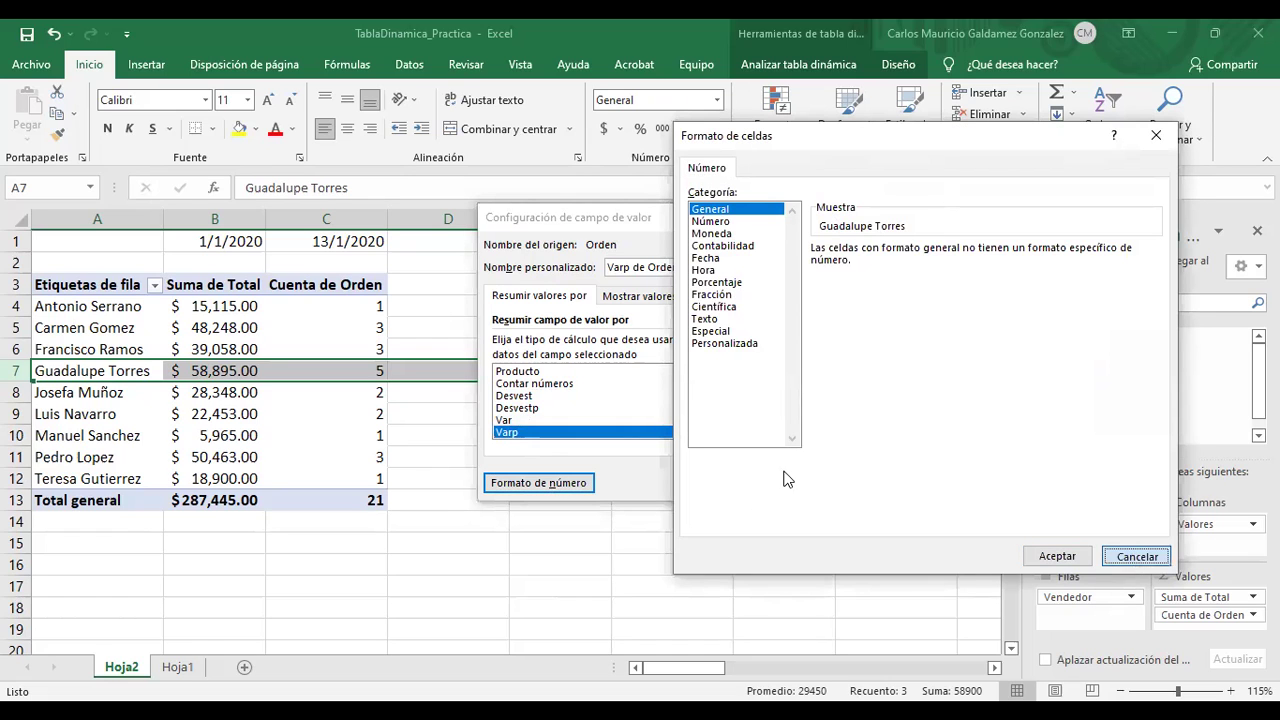
click(521, 488)
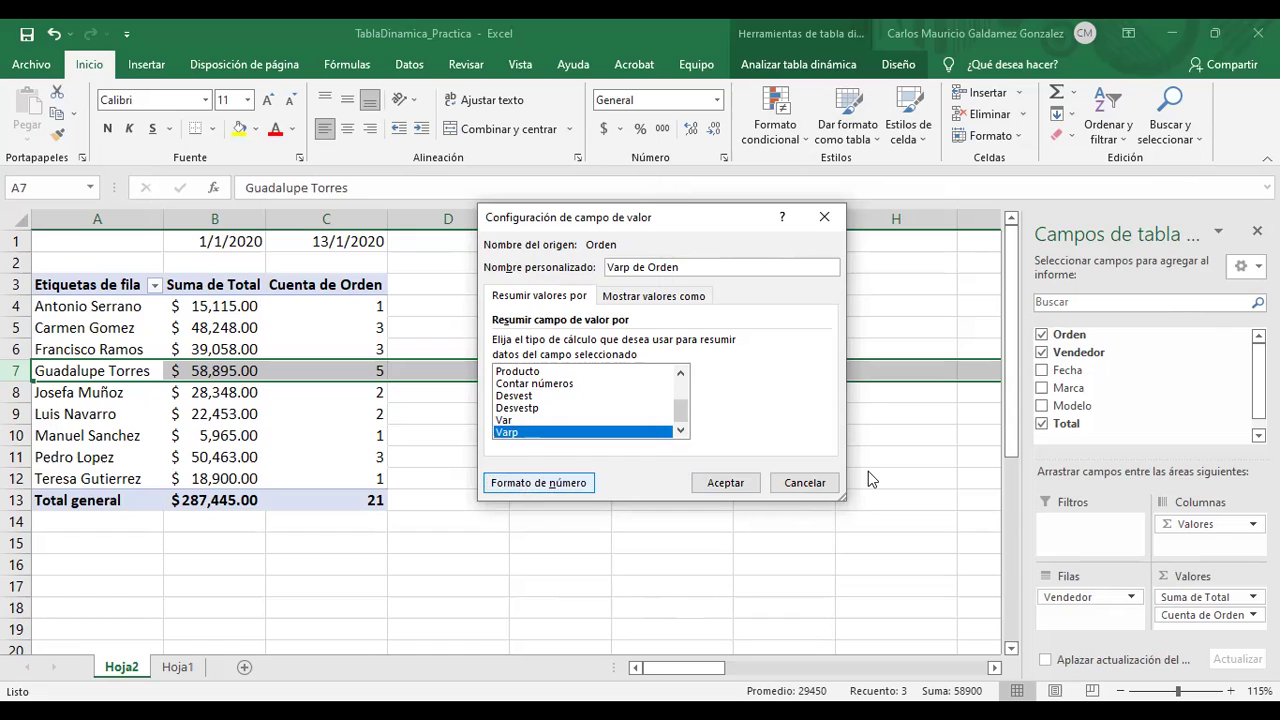
click(716, 222)
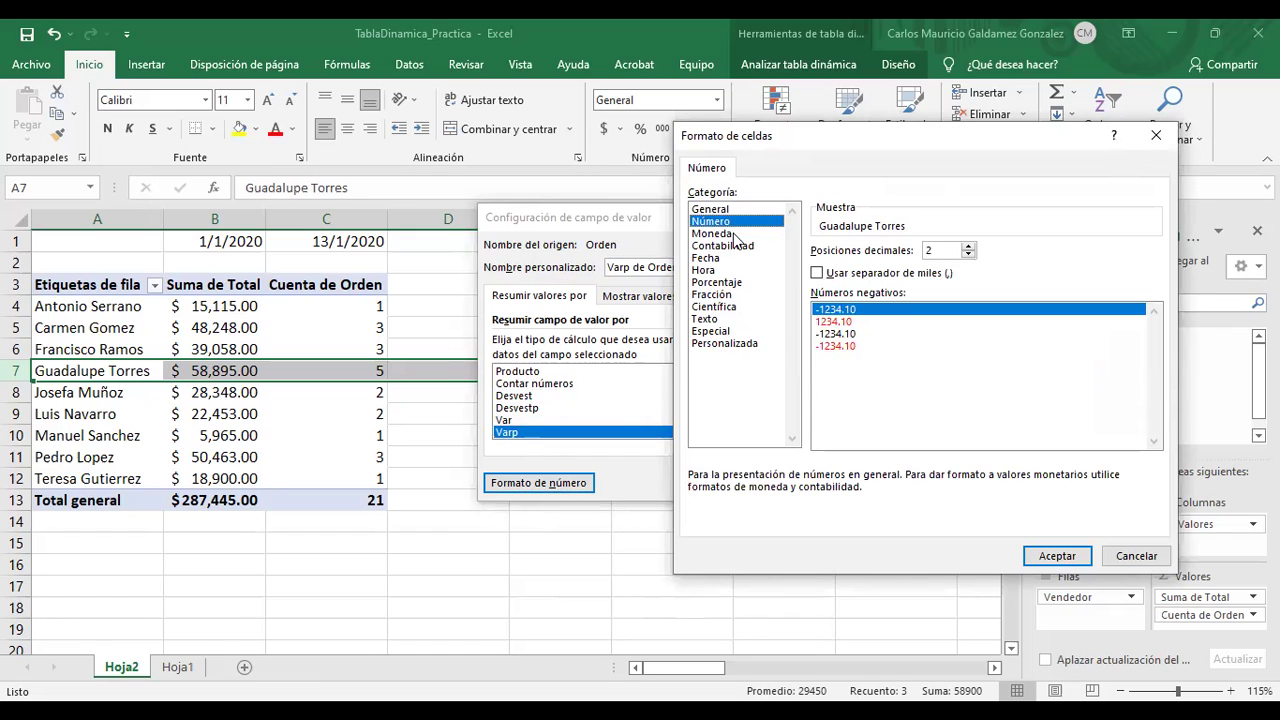
click(736, 234)
click(735, 210)
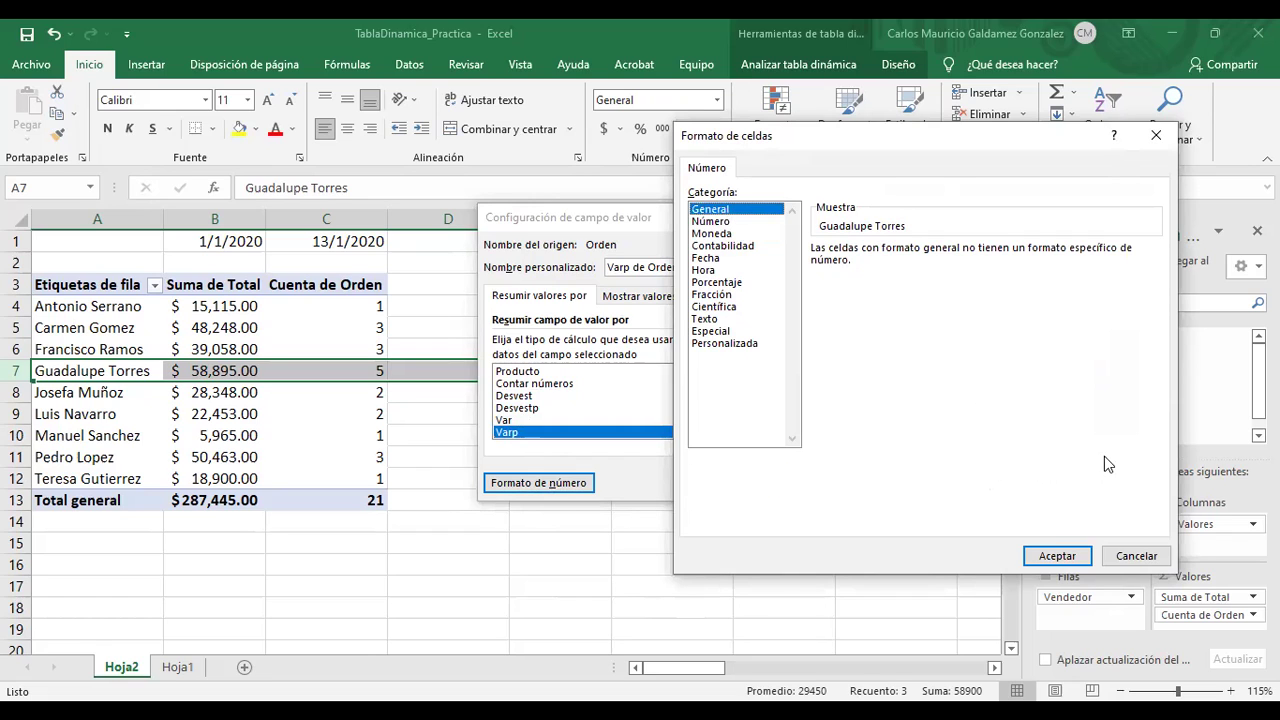
click(1136, 556)
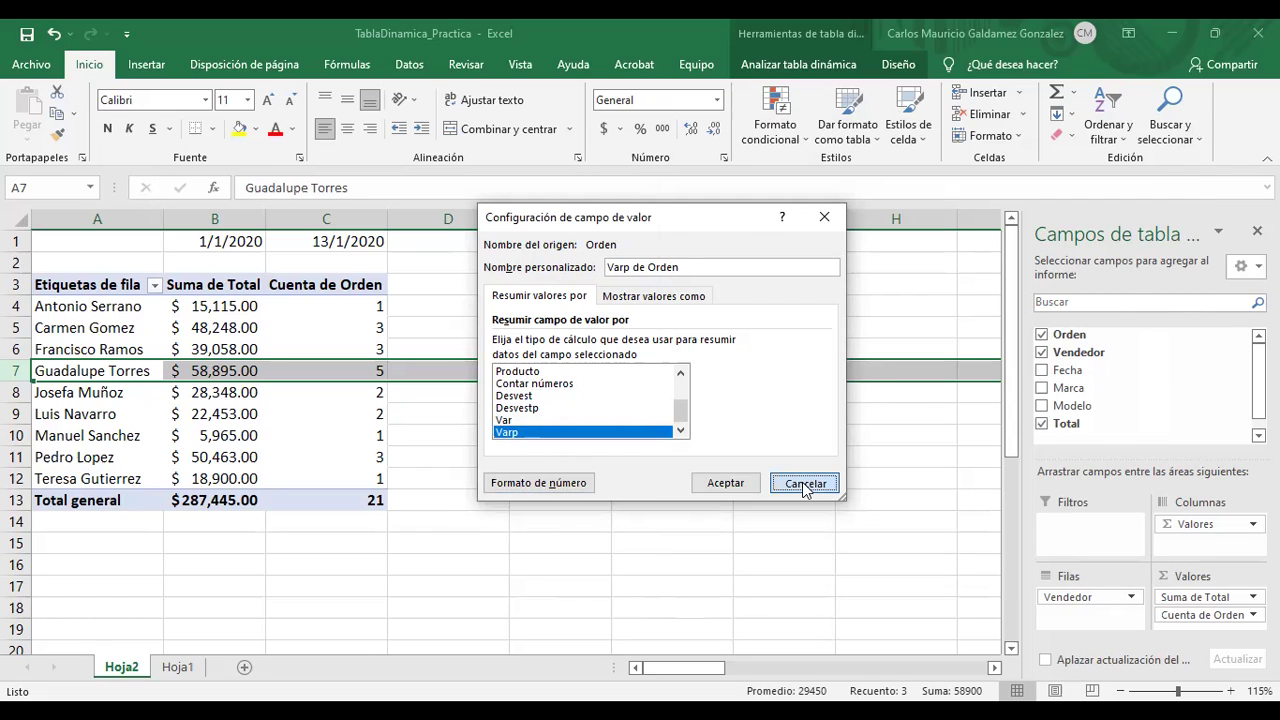
click(805, 485)
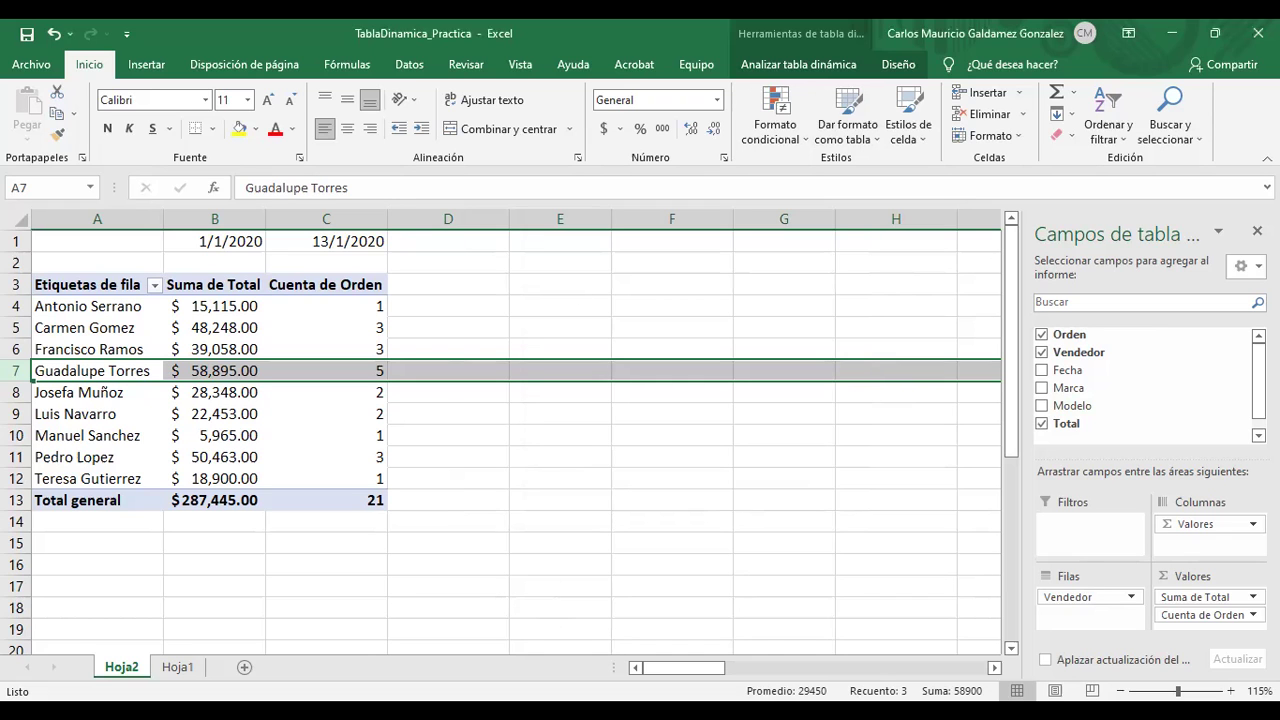
- Remove the yellow fill from the highlighted seller cells in the Vendedor column of Hoja1
key(ctrl+Page_Down)
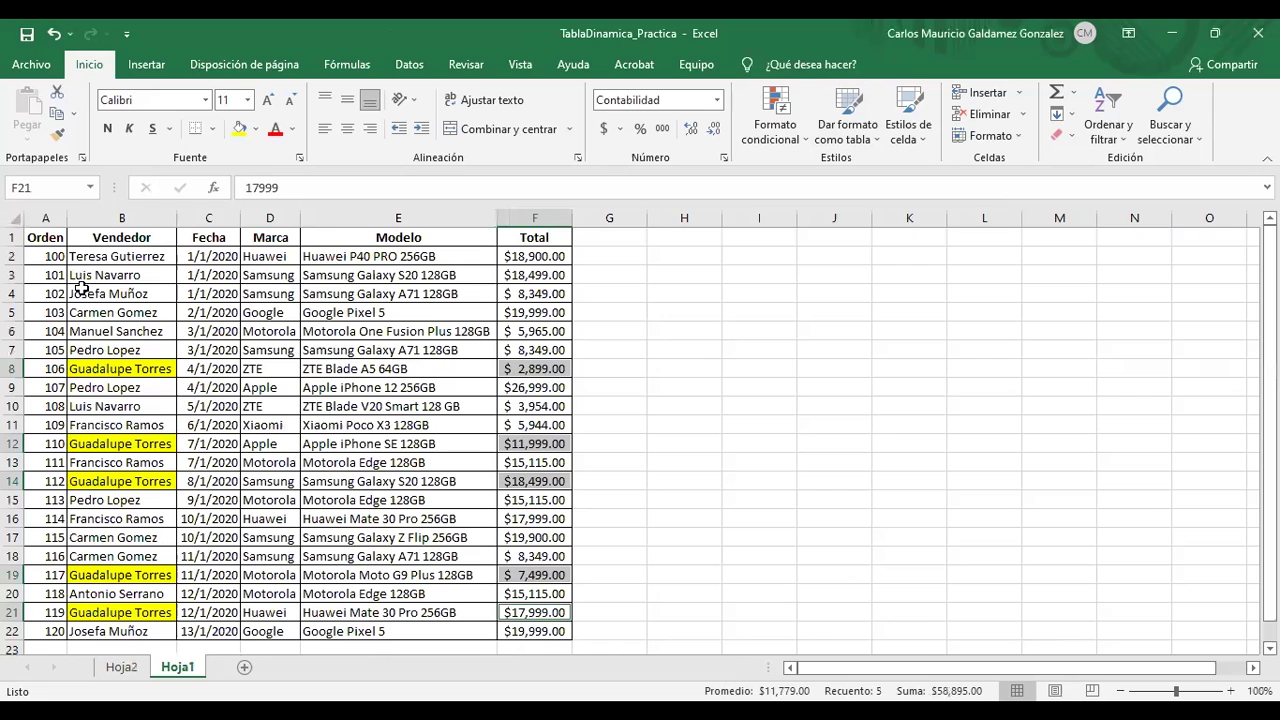
drag(116, 369, 116, 425)
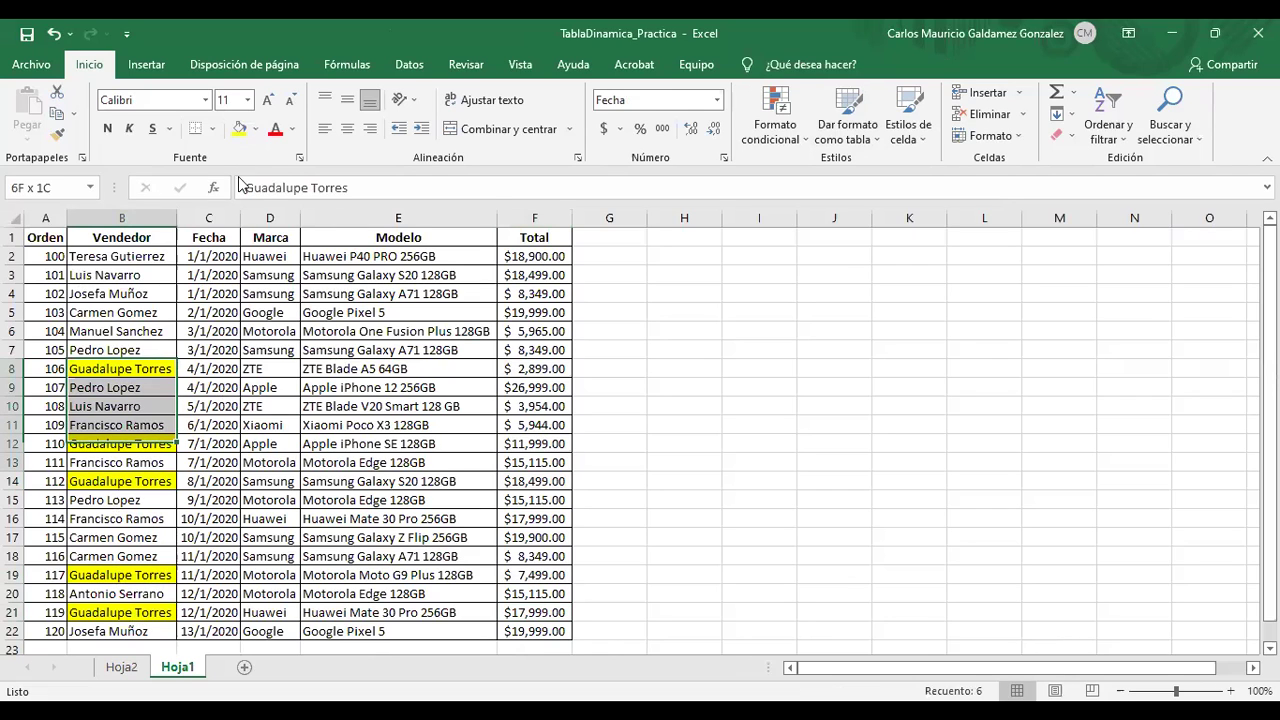
key(ctrl+shift+Down)
click(293, 462)
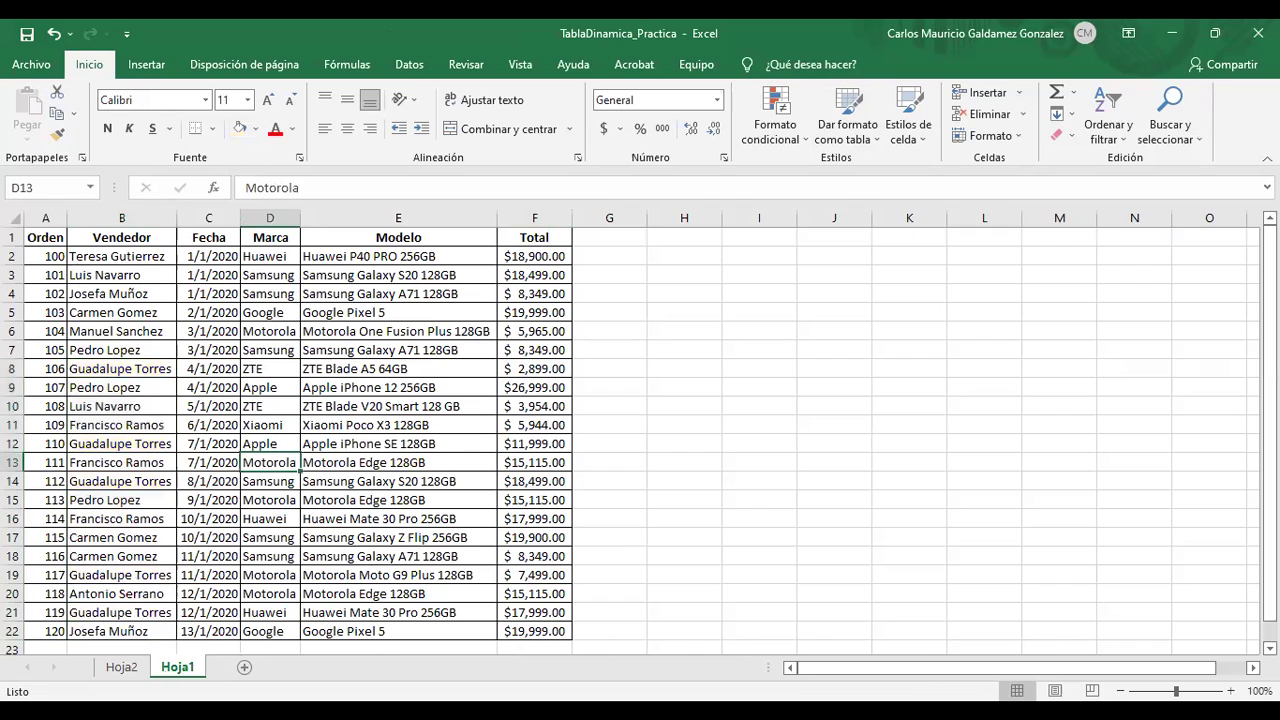
- Return to Hoja2 and review the pivot table of sales and order counts per seller
click(121, 667)
click(232, 432)
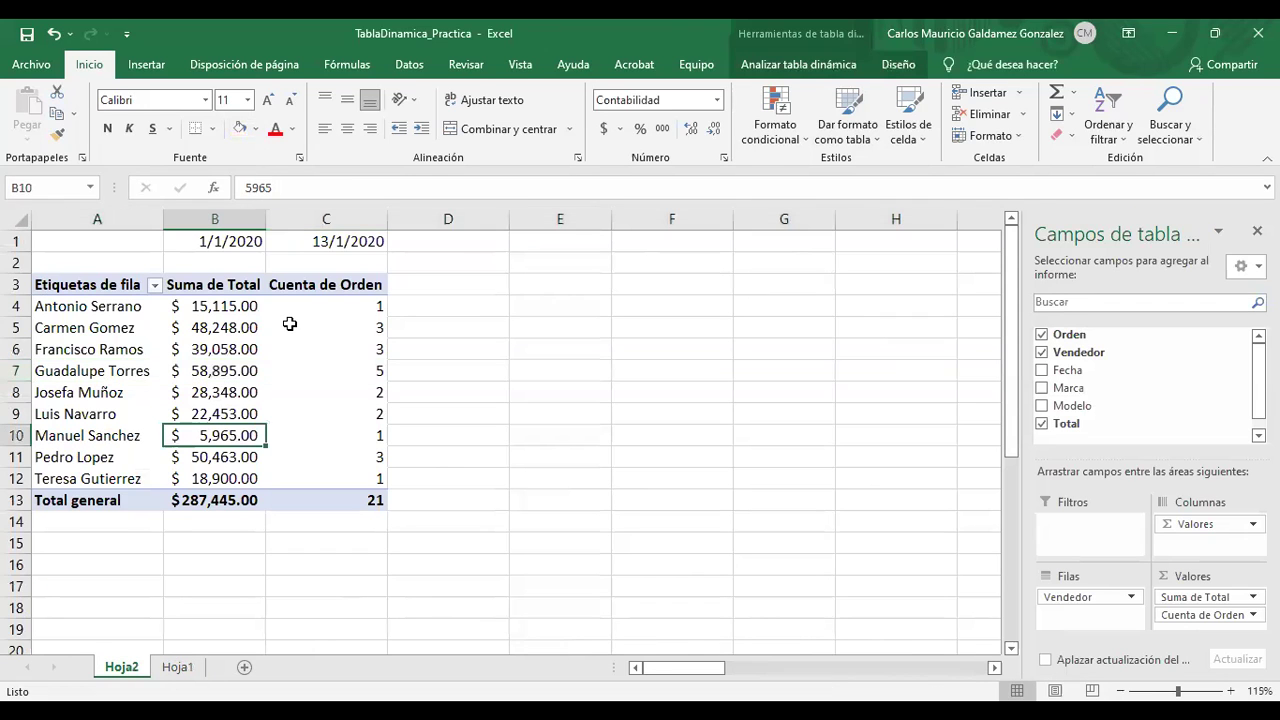
mouse_move(289, 324)
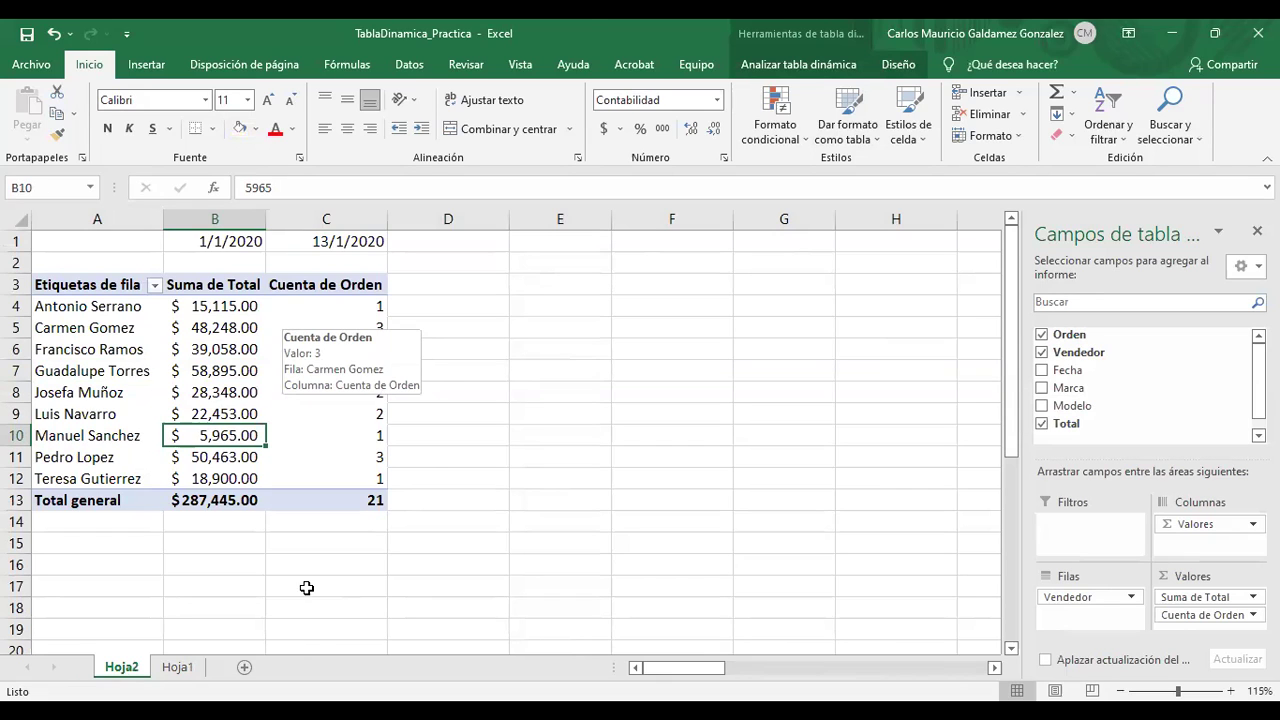
click(305, 587)
drag(60, 285, 337, 500)
- Insert the recommended pivot table Suma de Total por Marca (+) from the order data on Hoja1
click(178, 667)
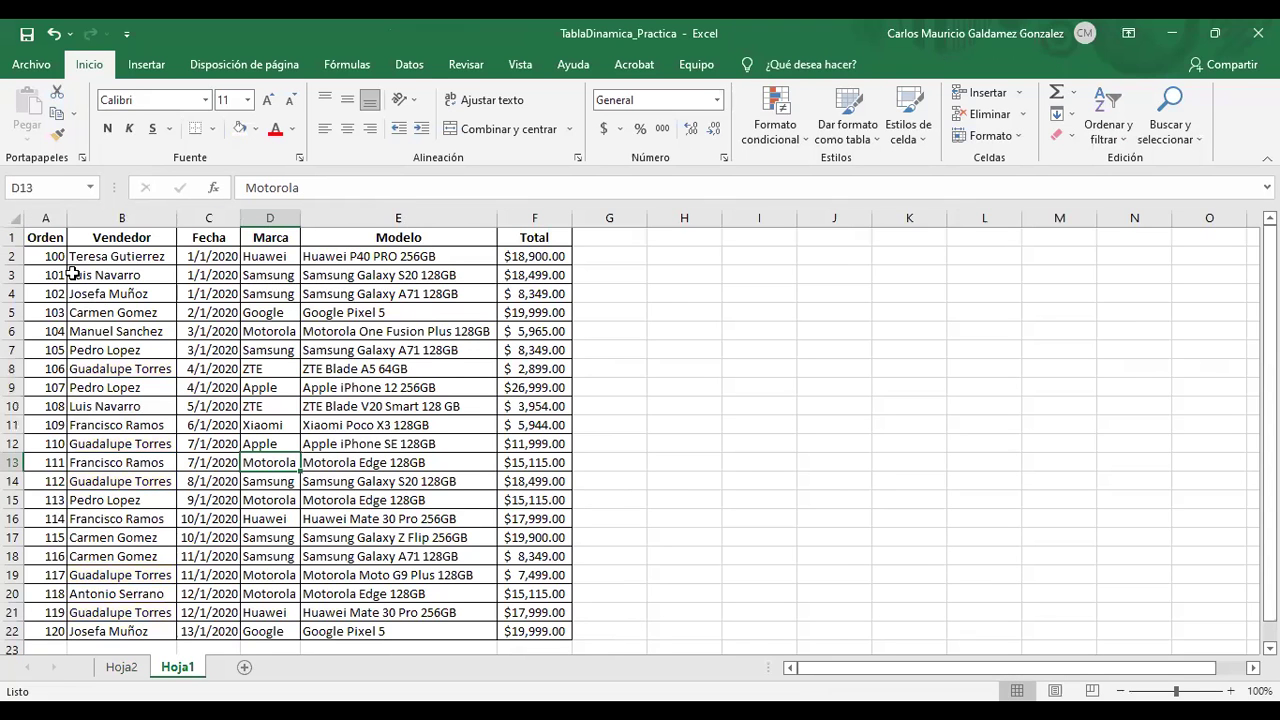
click(37, 237)
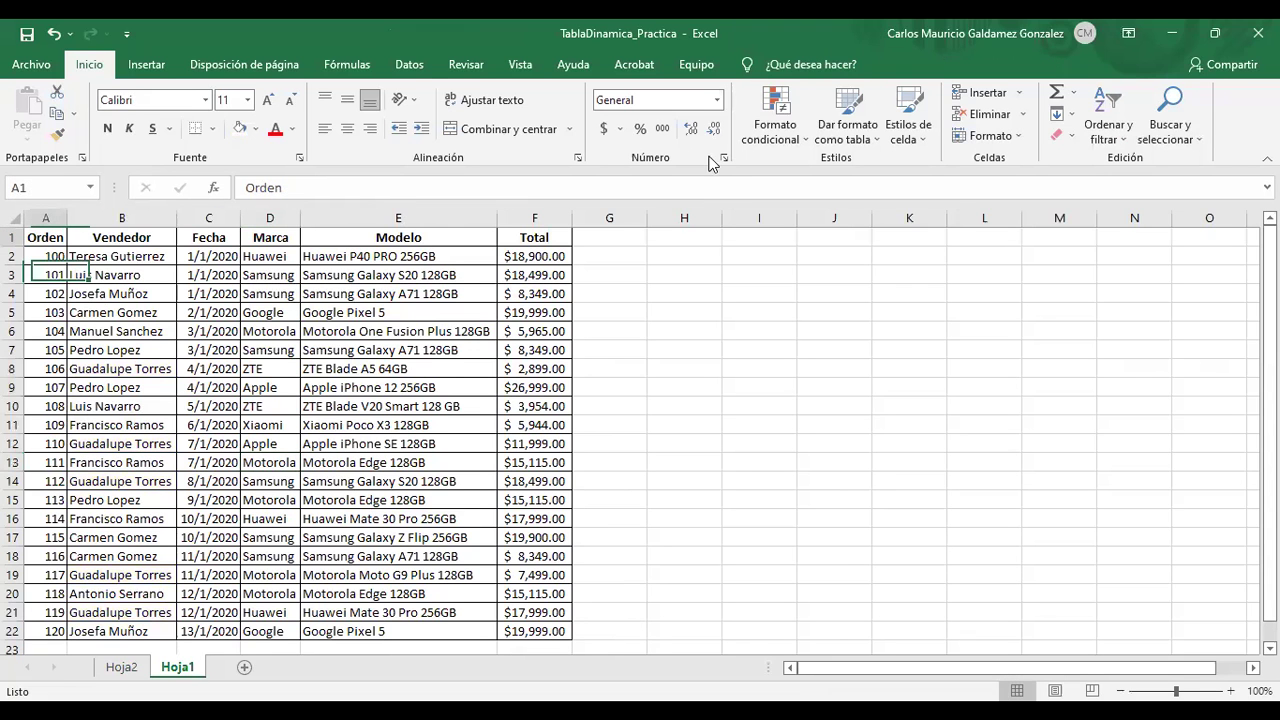
click(146, 64)
click(107, 115)
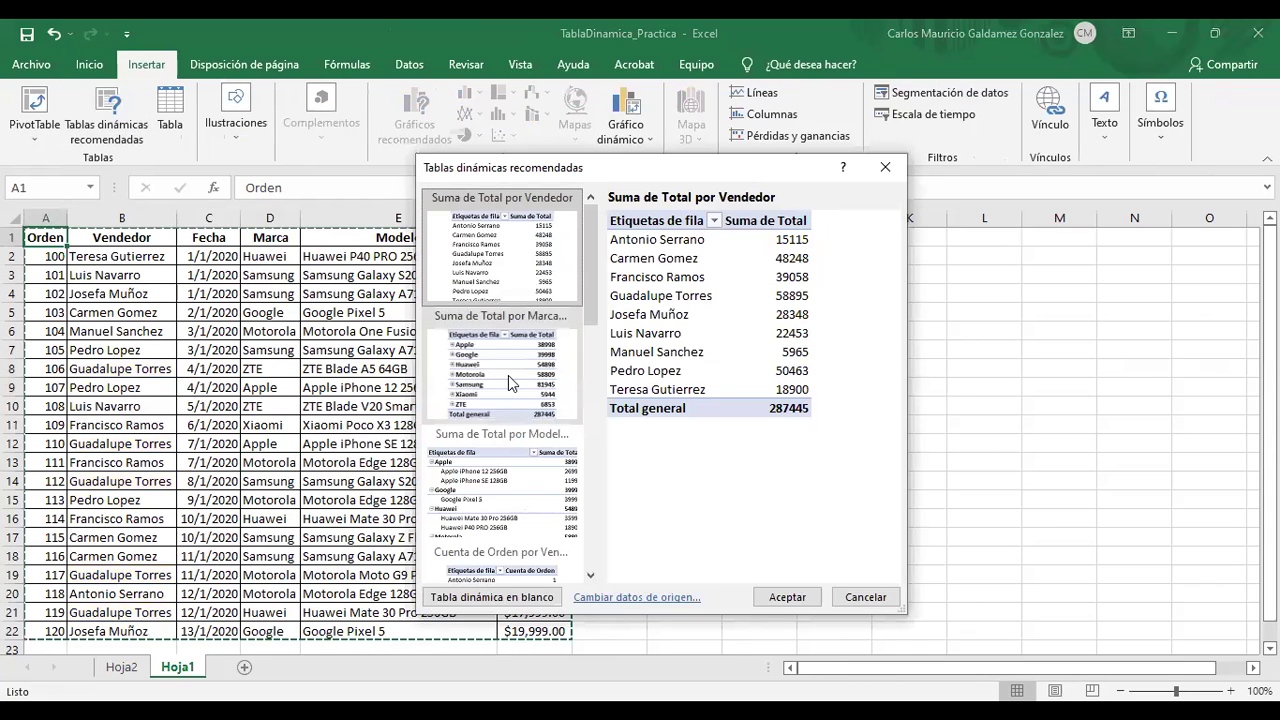
click(552, 402)
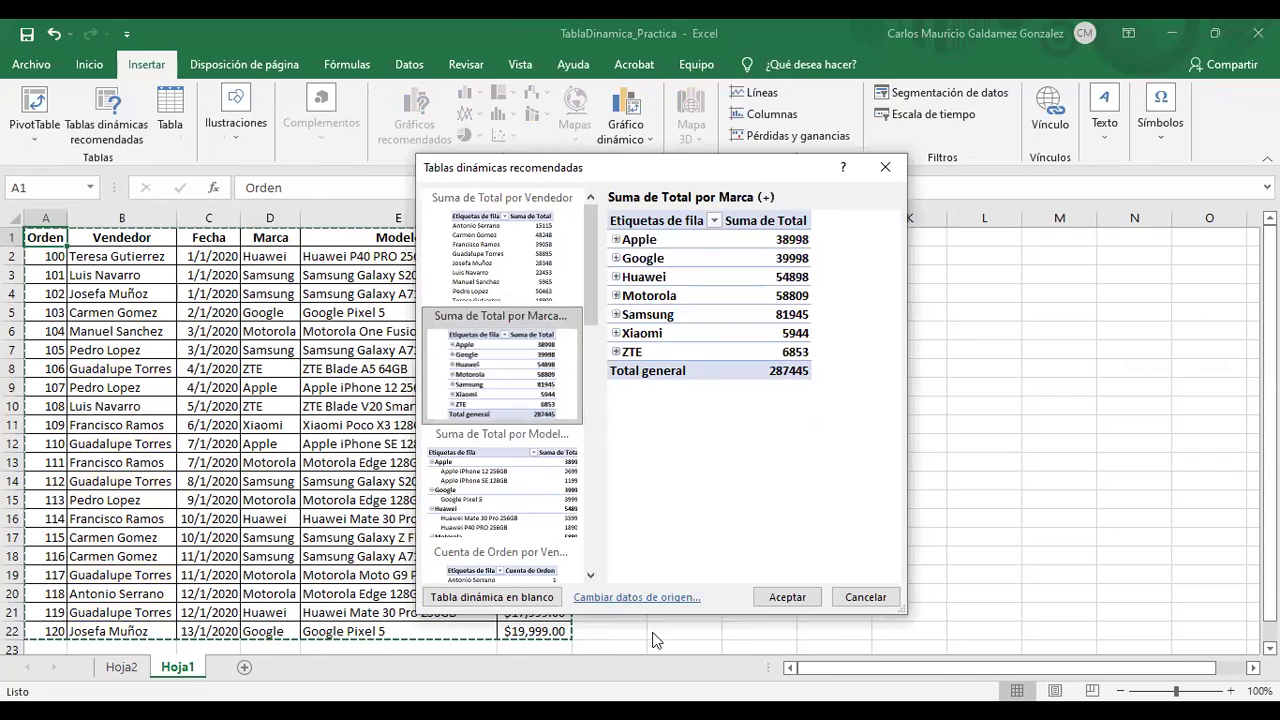
click(780, 600)
drag(185, 675, 100, 665)
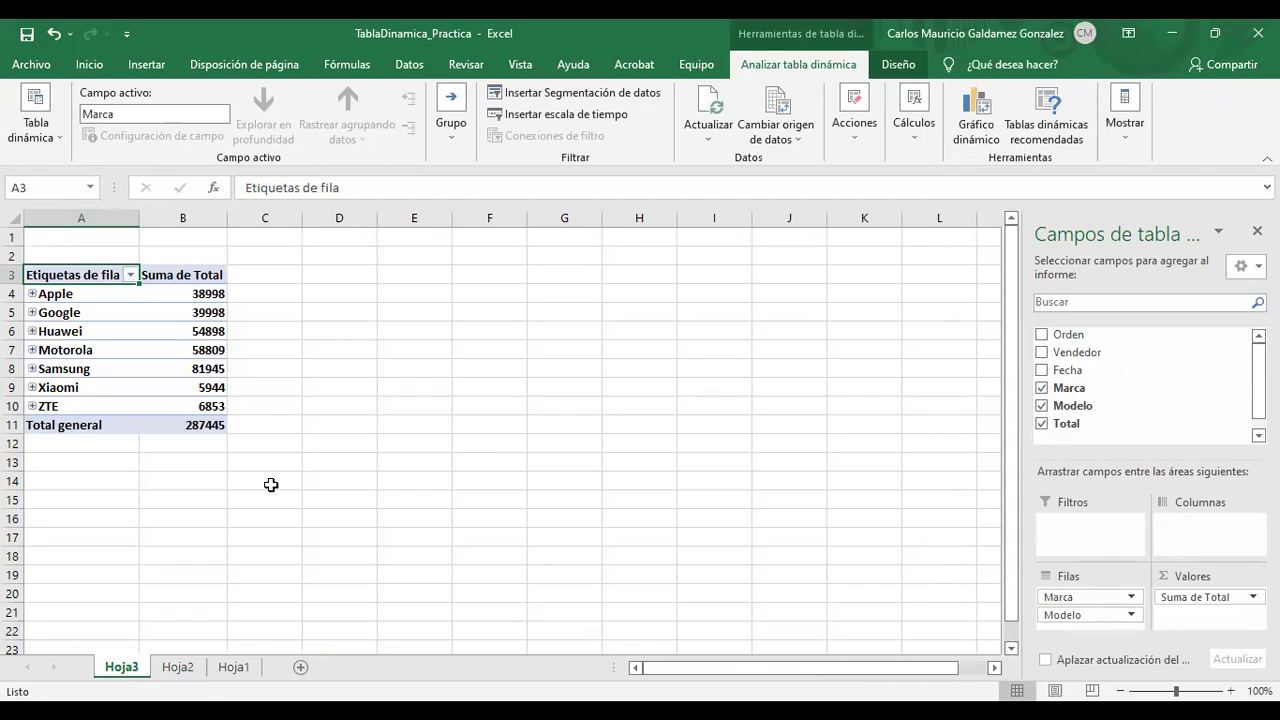
- Expand every brand in the new pivot table, from Apple to ZTE, into its individual models
click(130, 276)
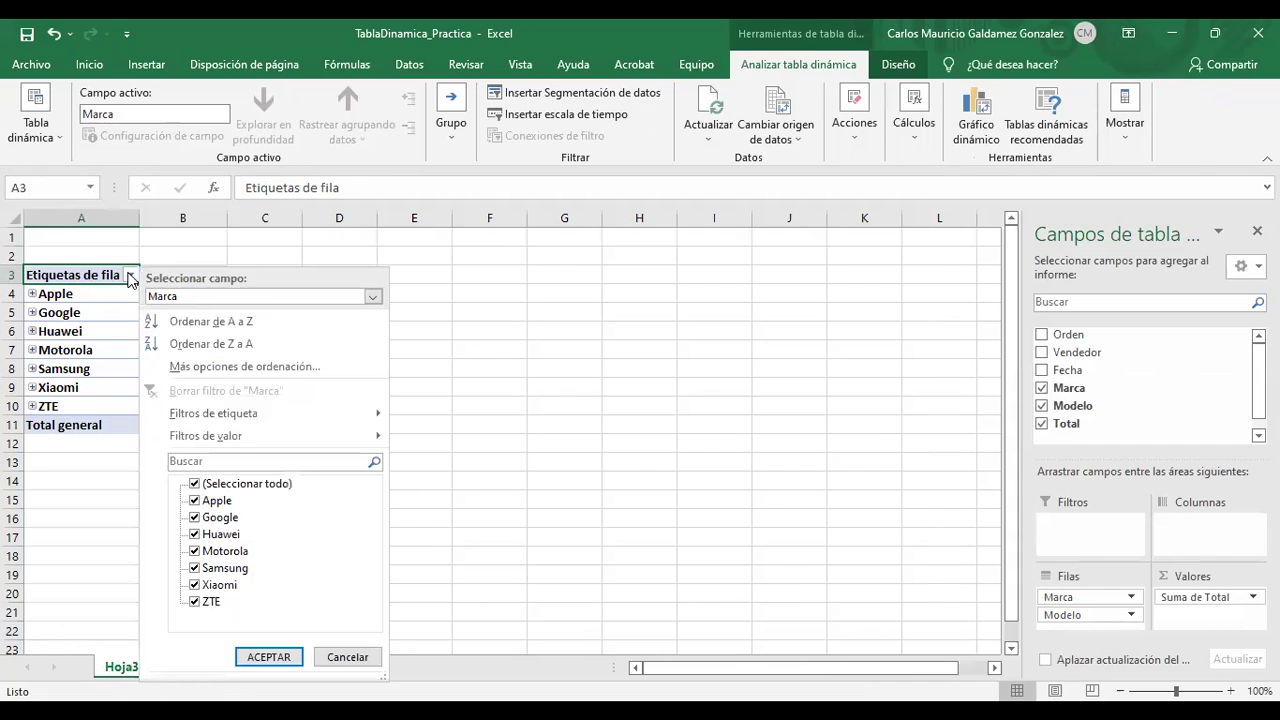
click(130, 276)
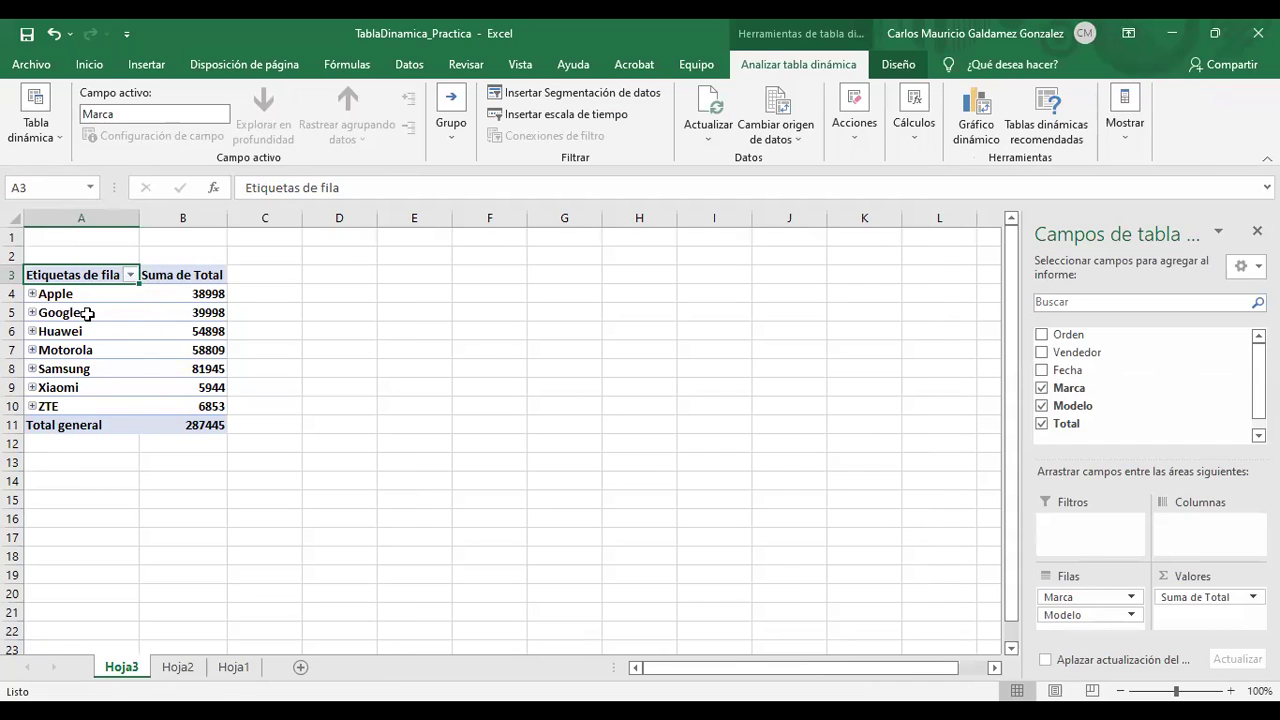
click(32, 294)
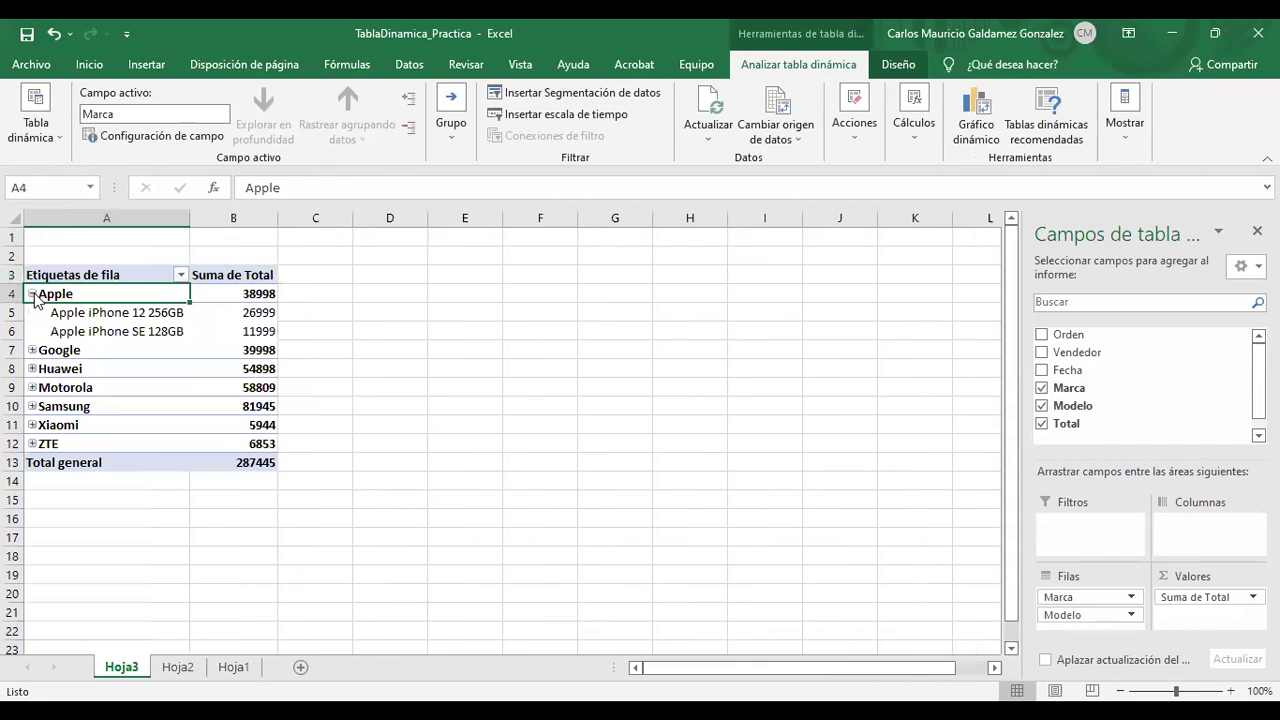
click(32, 350)
click(32, 387)
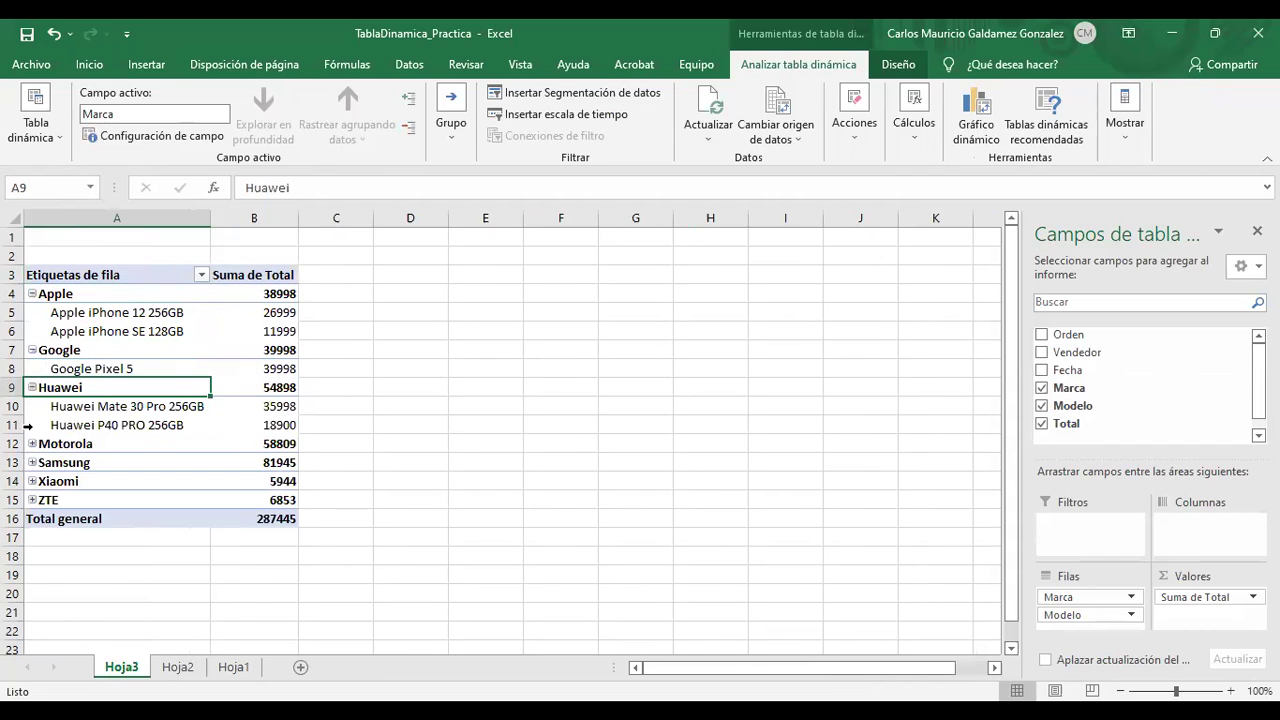
click(31, 448)
click(32, 444)
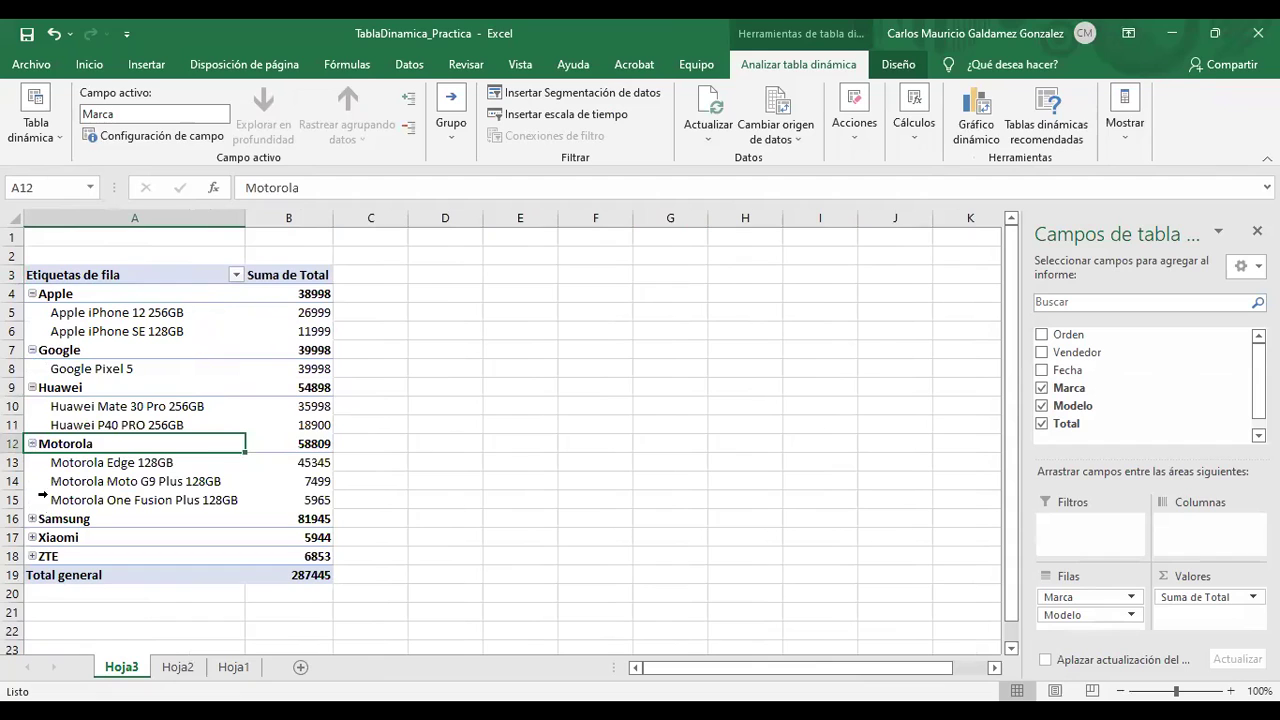
click(32, 519)
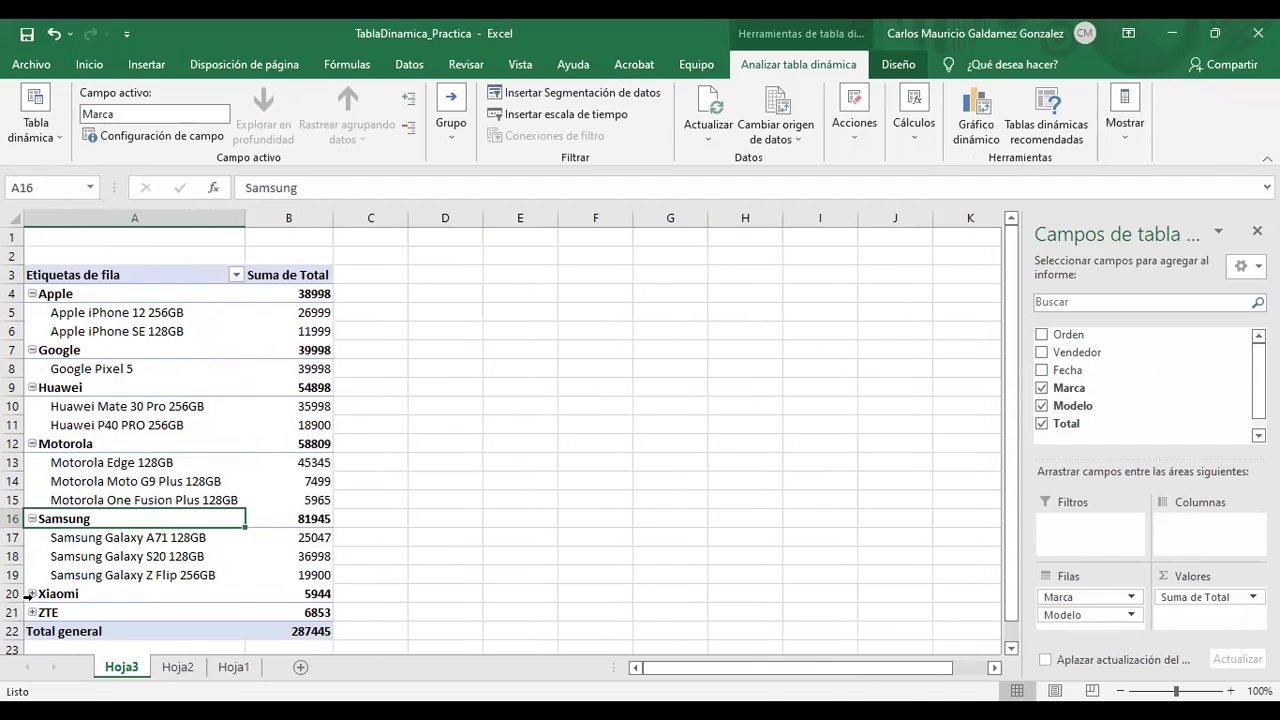
click(29, 594)
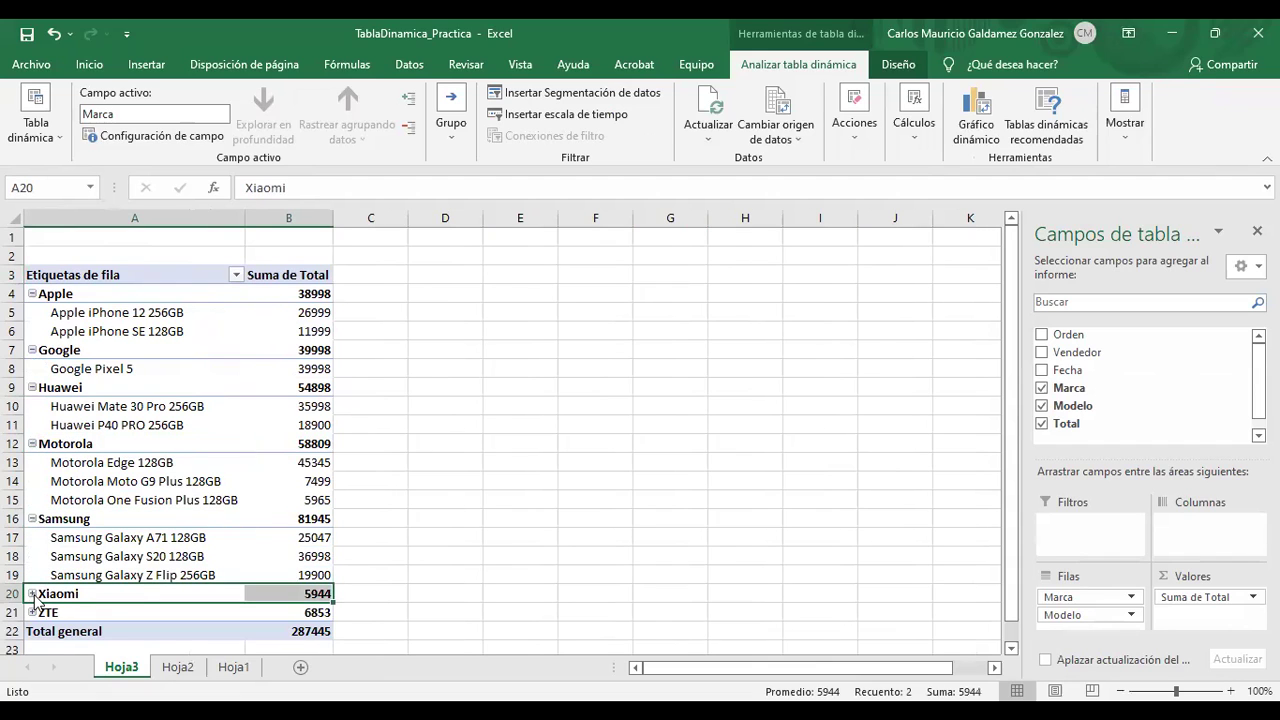
click(32, 594)
click(32, 631)
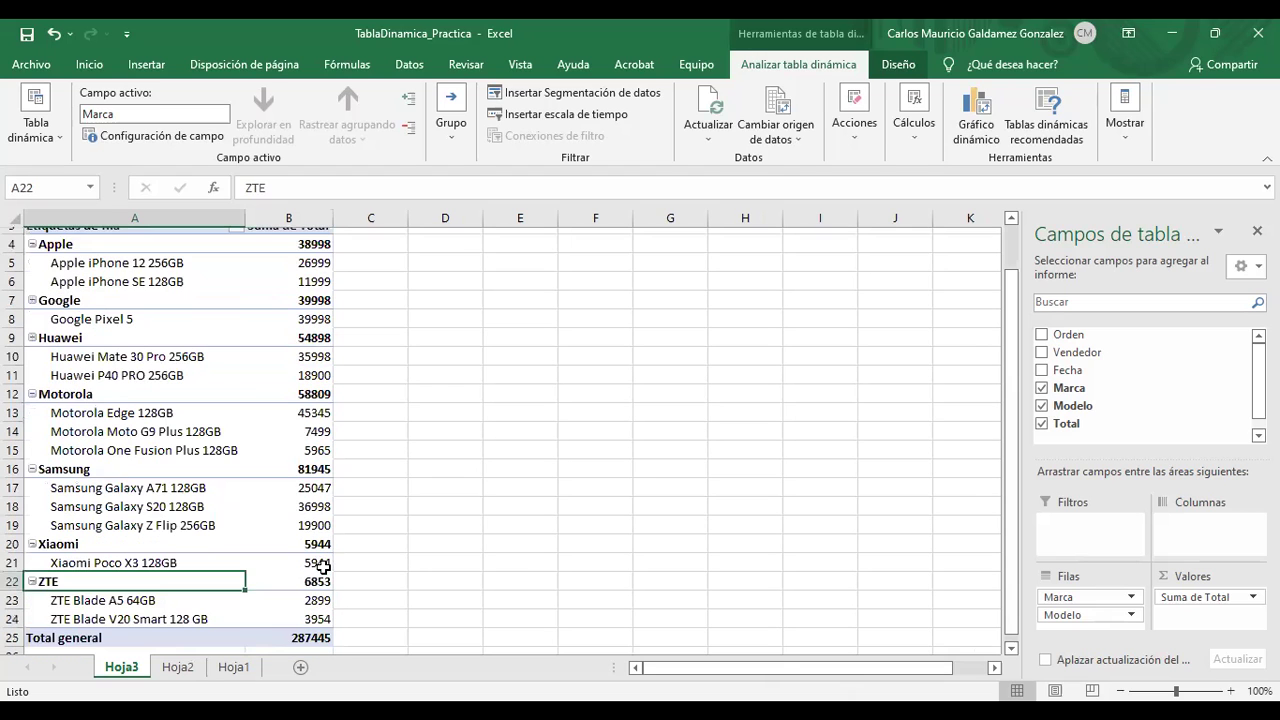
- Review the sales amounts of the models listed under each brand
scroll(530, 558, up, 1)
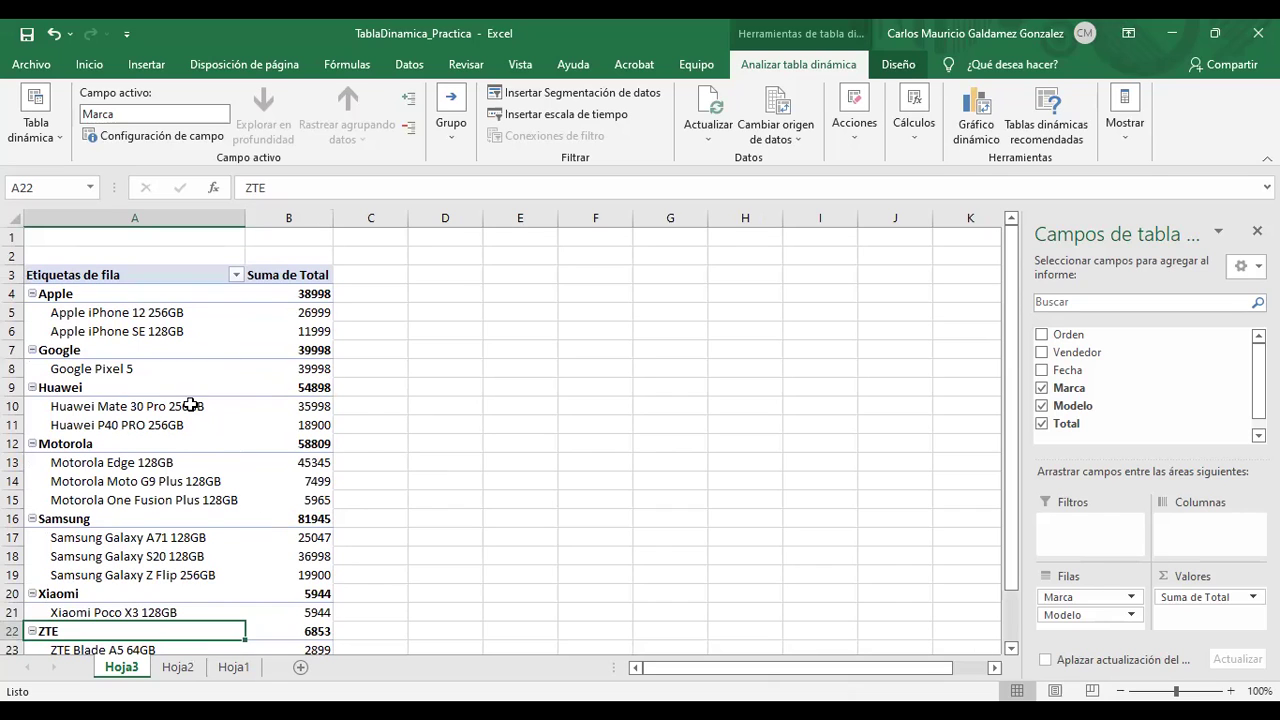
click(277, 429)
scroll(293, 497, down, 1)
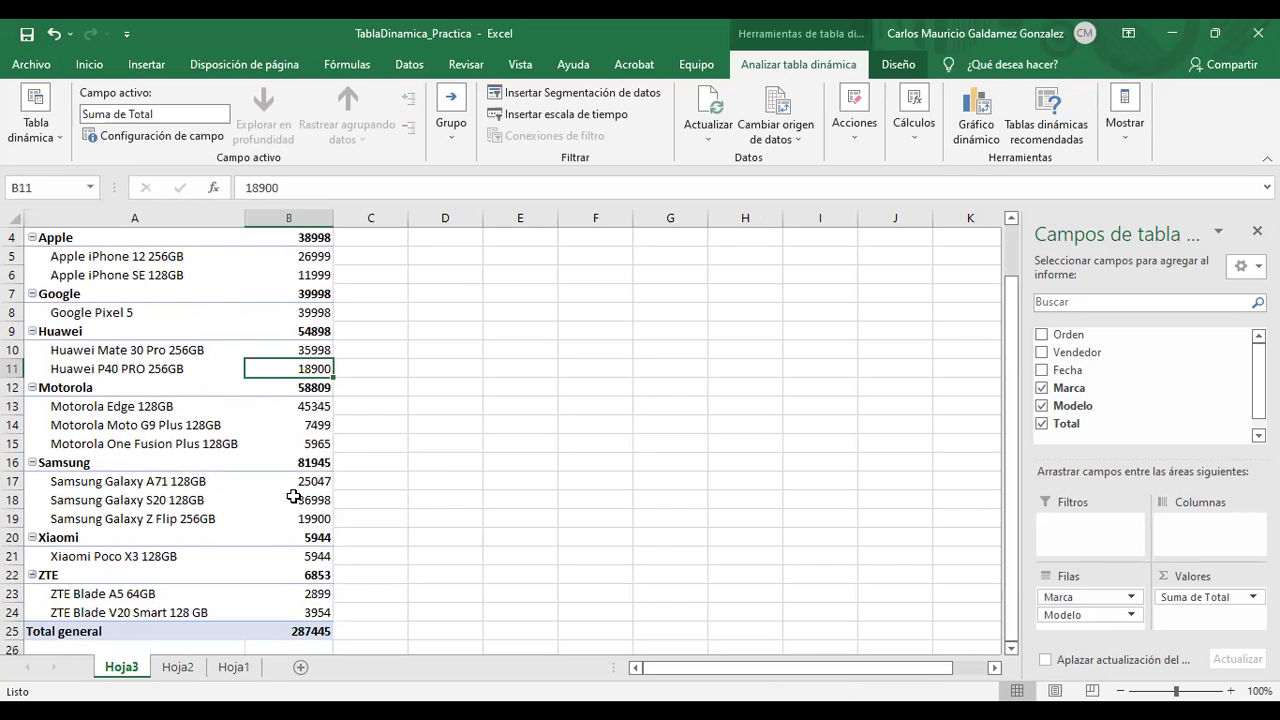
mouse_move(293, 497)
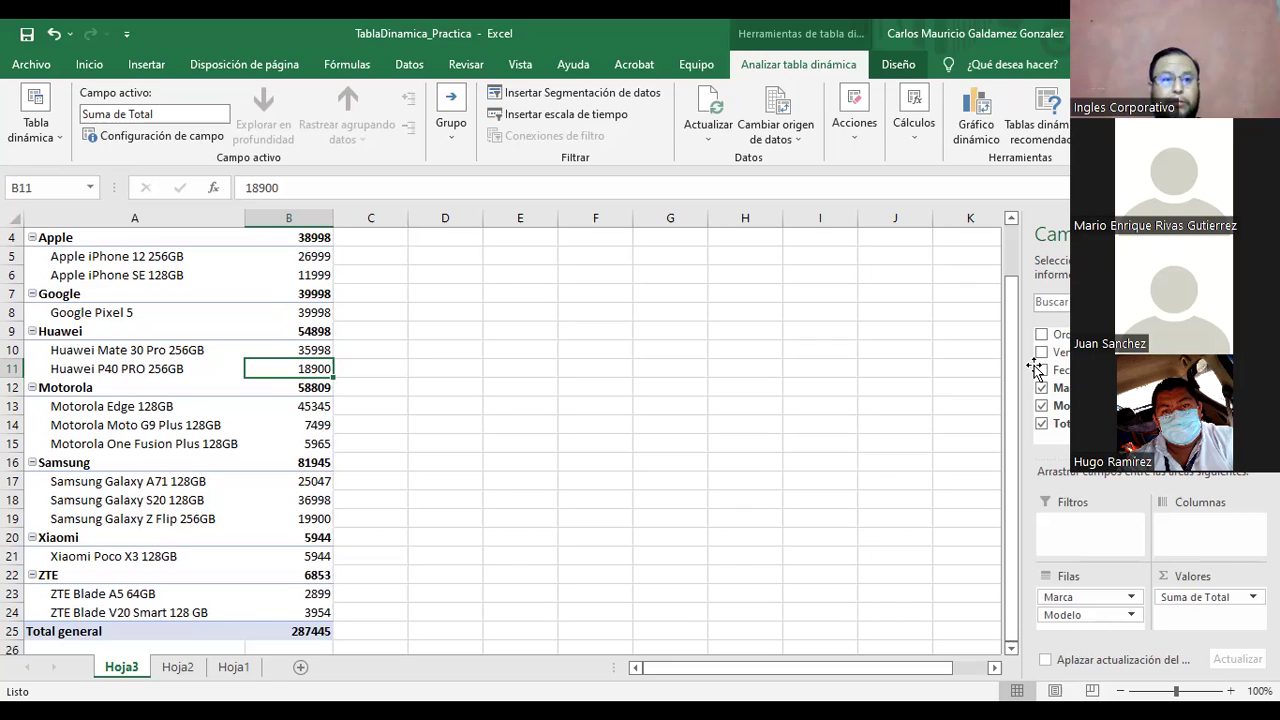
click(899, 126)
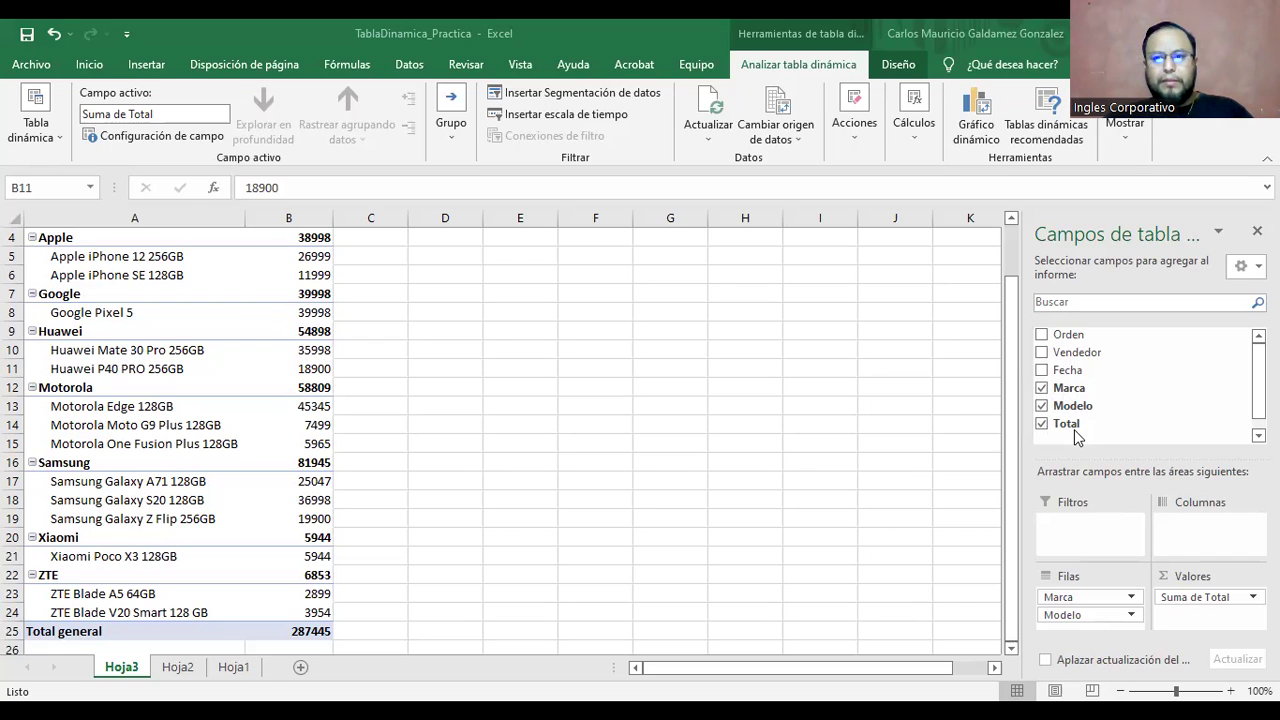
- Add the Vendedor field to the pivot table and move it from the Filas area to the Columnas area
click(1042, 352)
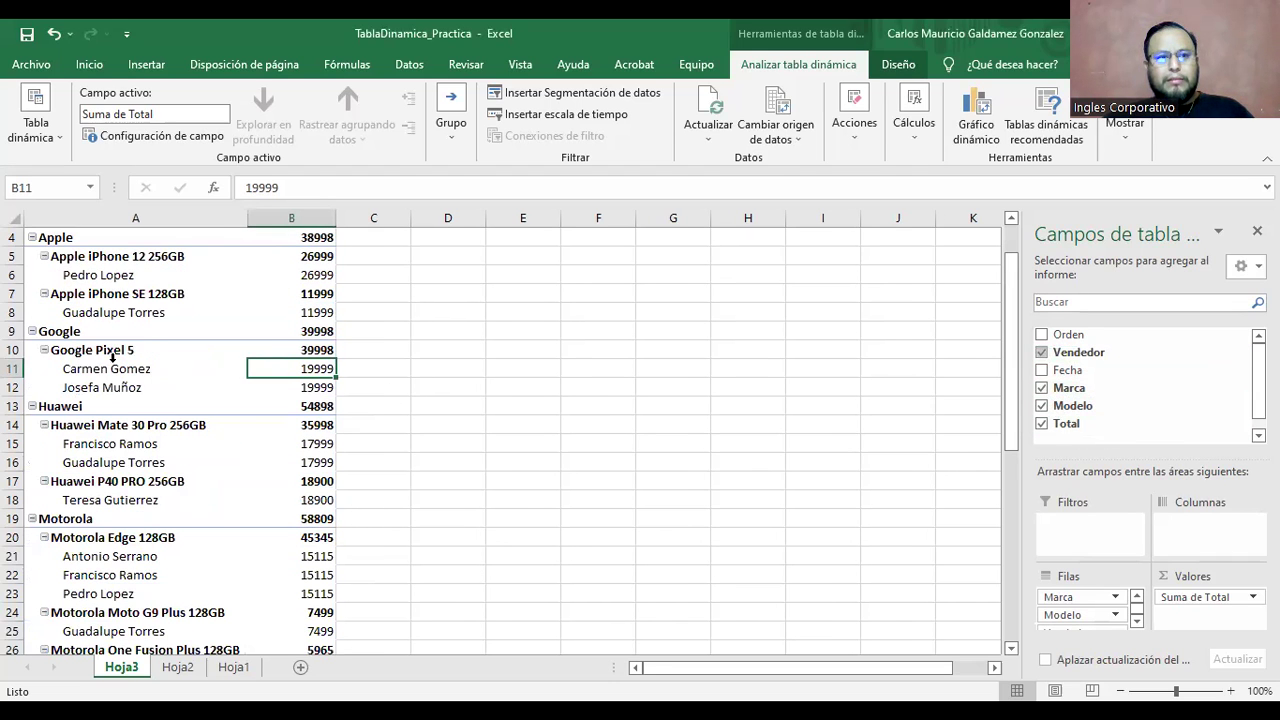
scroll(112, 357, up, 1)
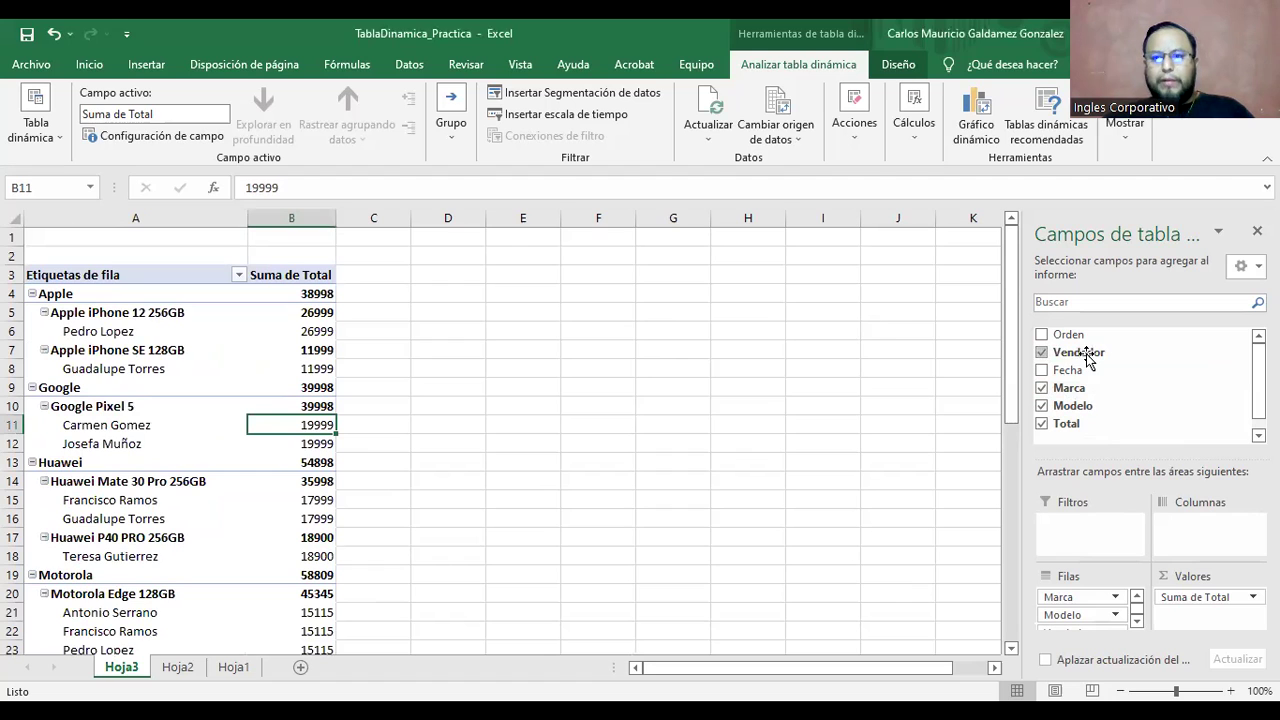
scroll(1086, 612, down, 1)
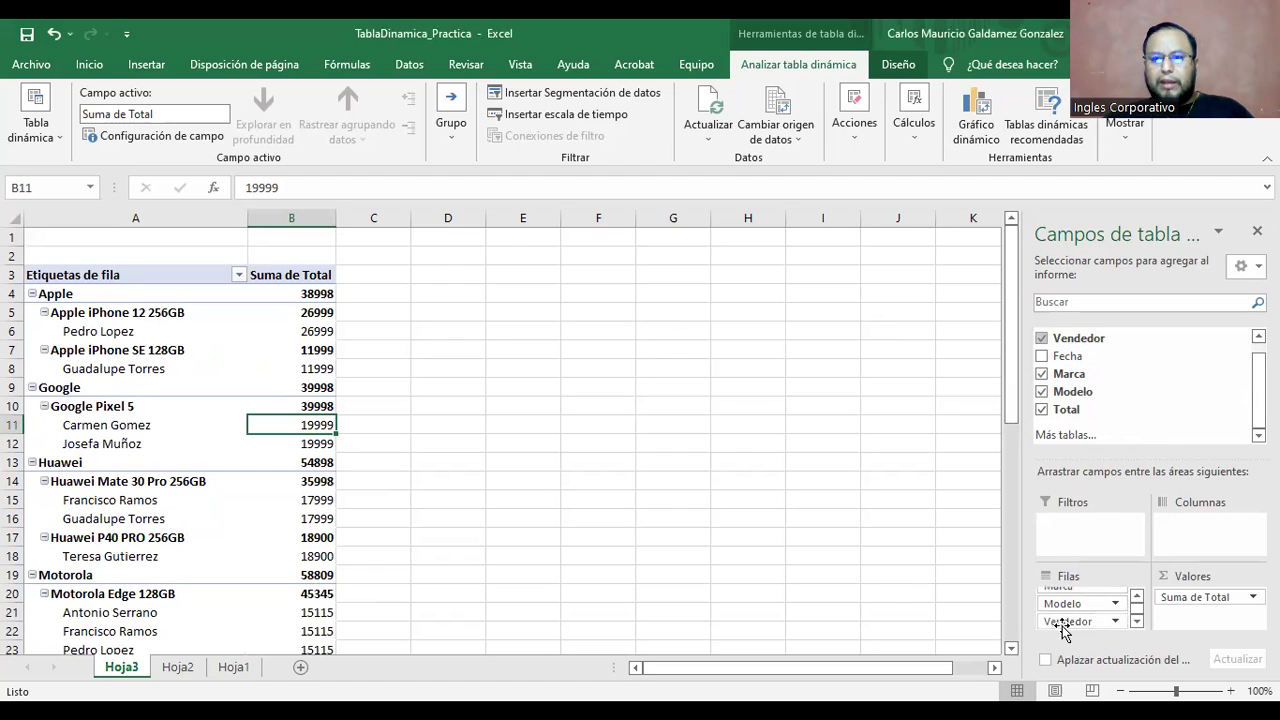
drag(1063, 628, 1180, 540)
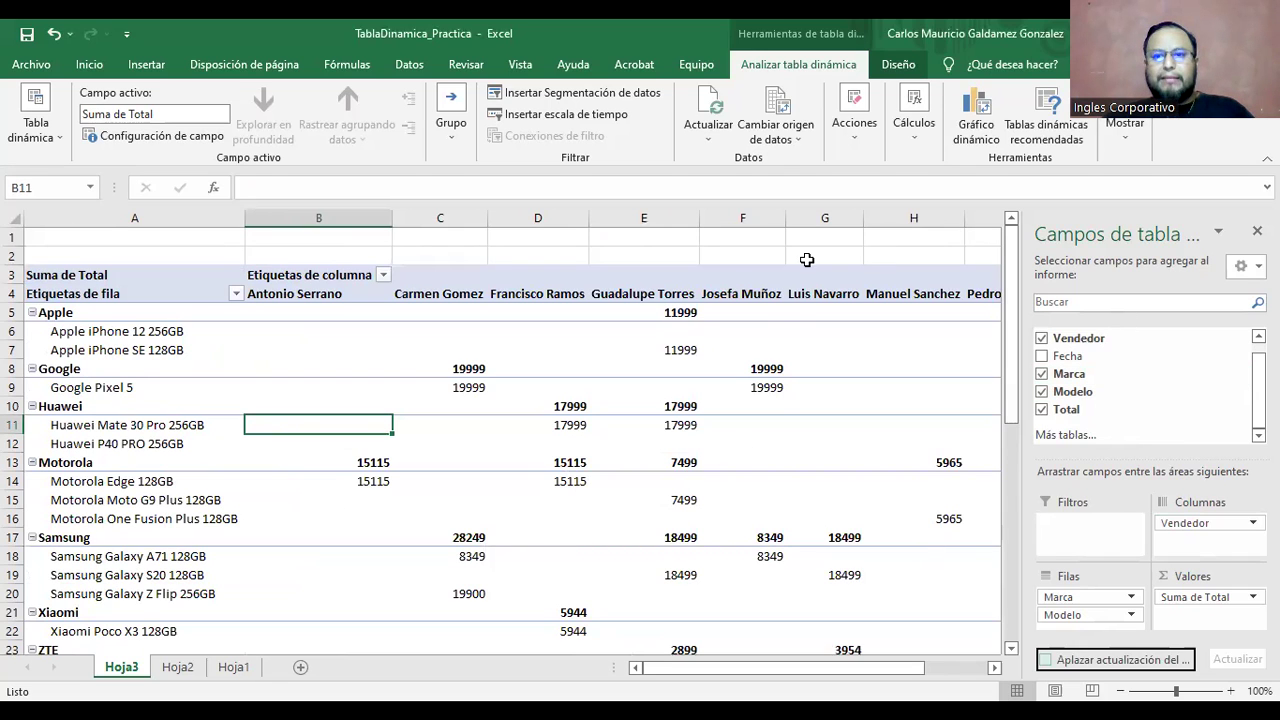
- Hide the pivot table field list and look over the complete table of sales by model and seller
click(774, 328)
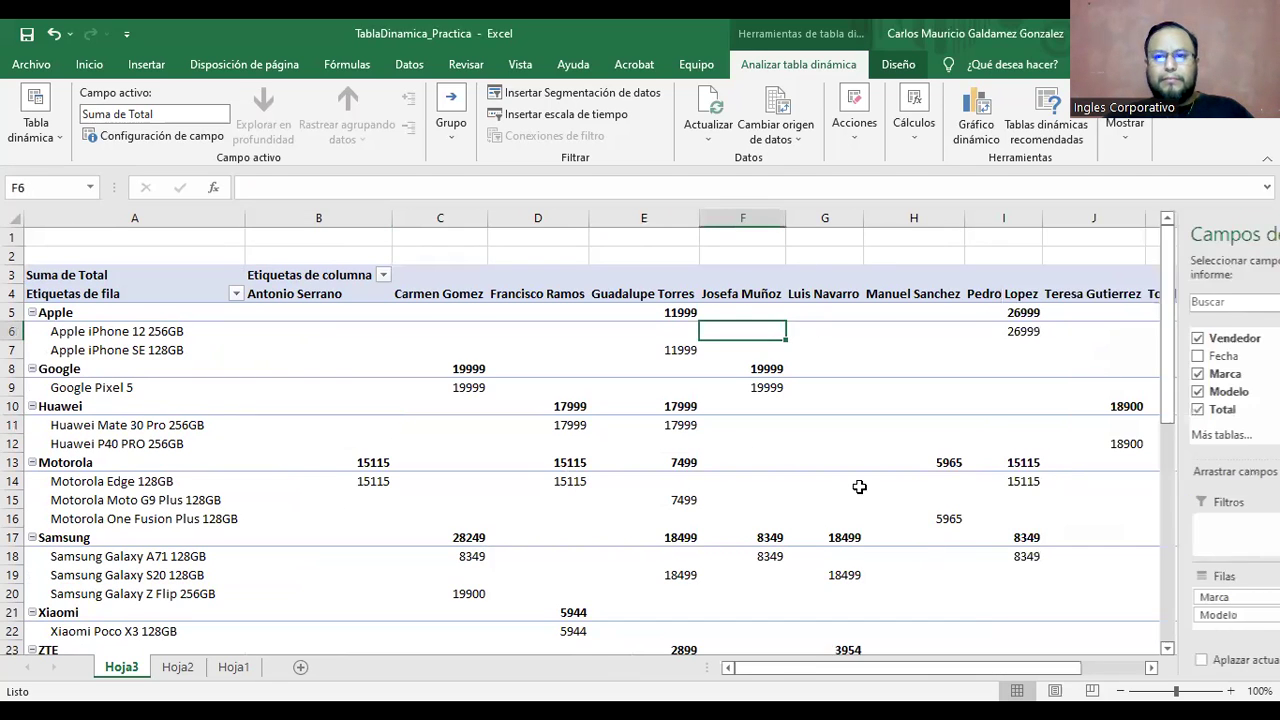
scroll(751, 484, down, 2)
scroll(751, 482, up, 2)
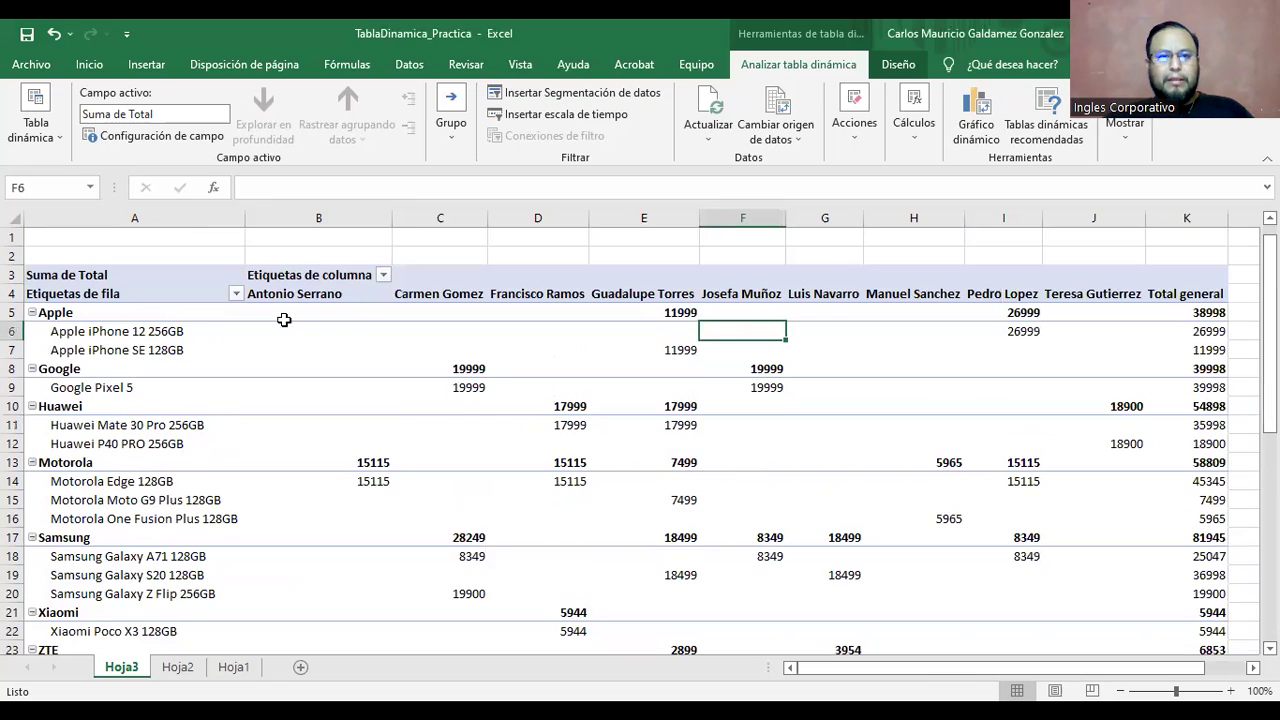
- Apply the accounting currency format to all sales amounts in the pivot table, including the totals
drag(1051, 651, 1190, 636)
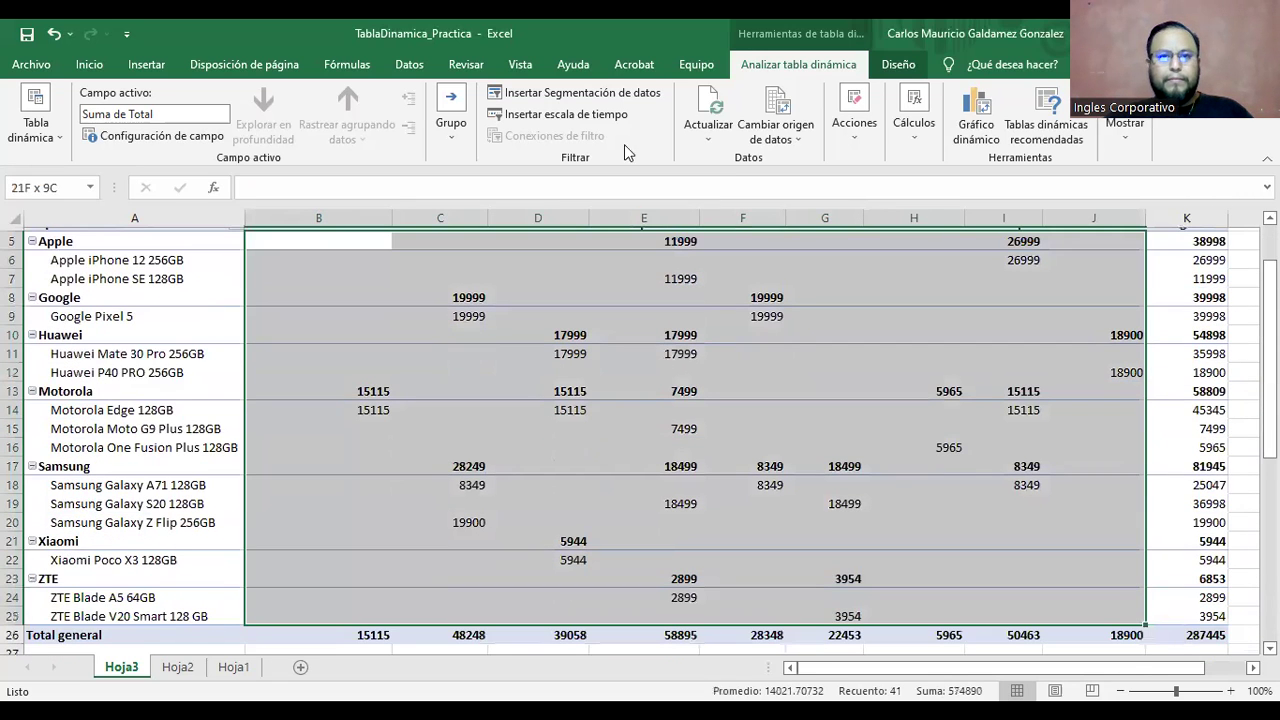
click(89, 64)
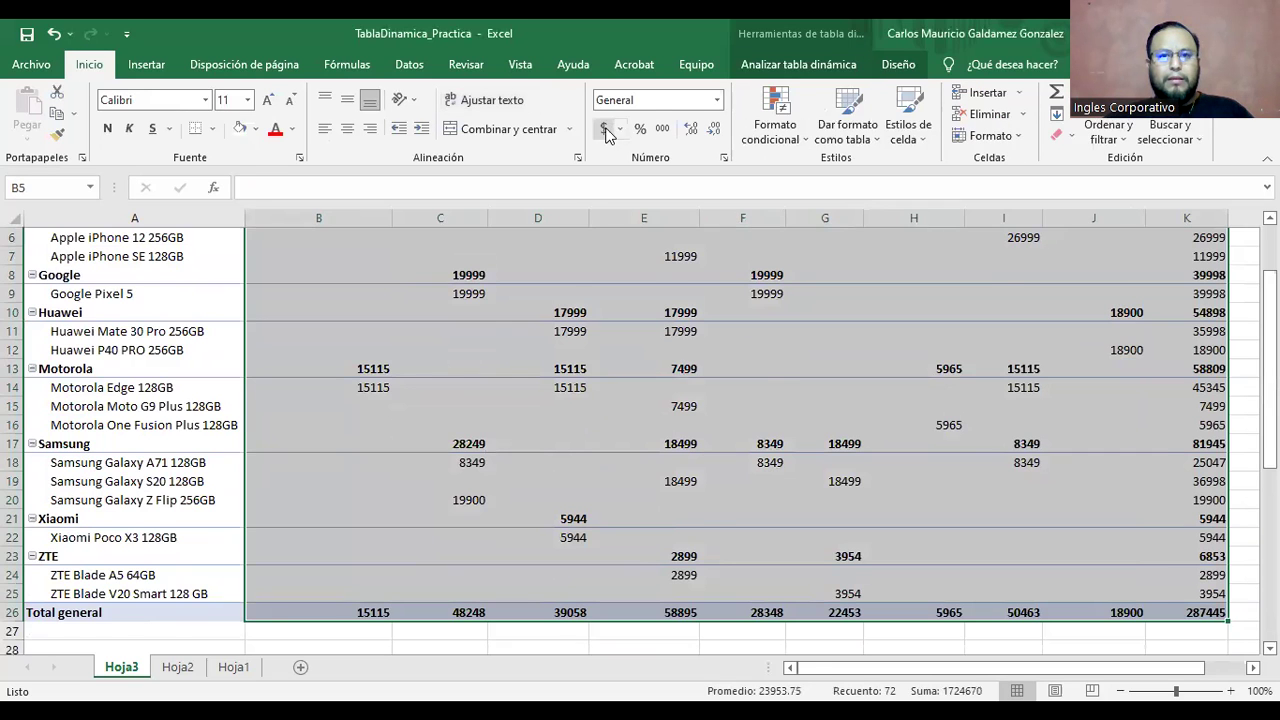
click(603, 128)
click(659, 463)
scroll(661, 465, down, 1)
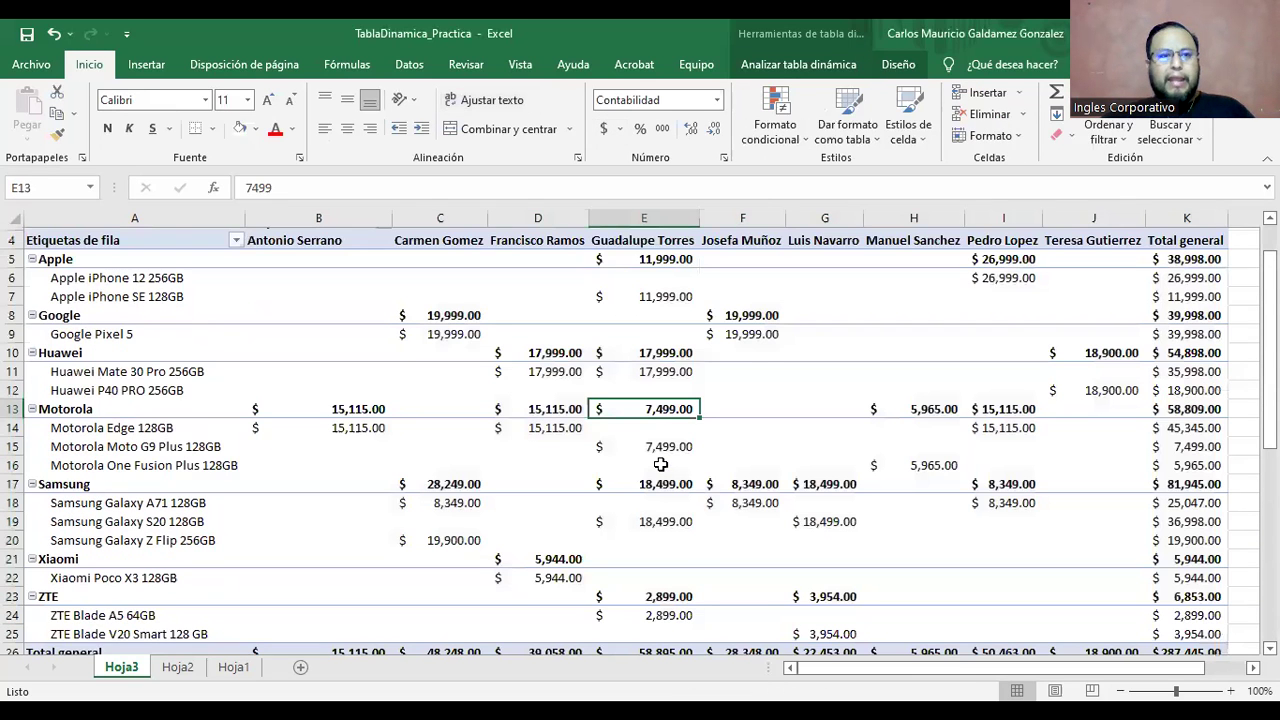
scroll(424, 438, up, 1)
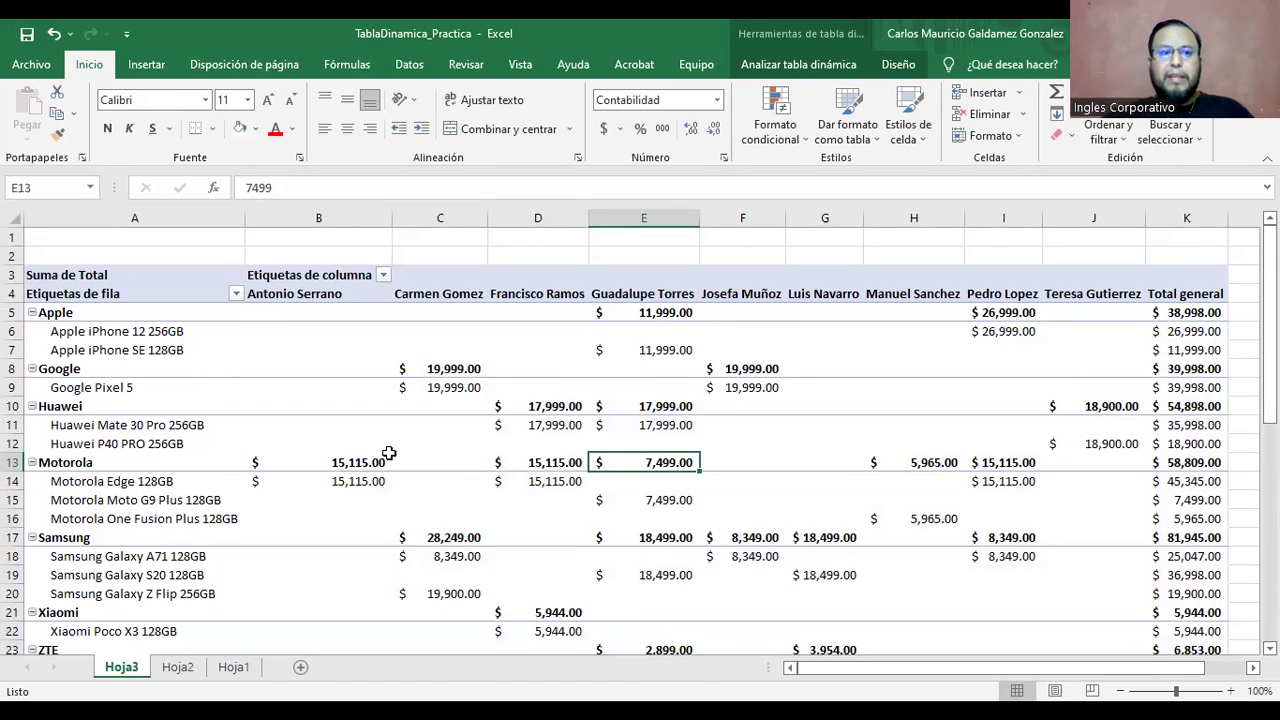
- Examine the Apple models in the rows and the seller columns to see who sold each model
click(33, 312)
click(32, 312)
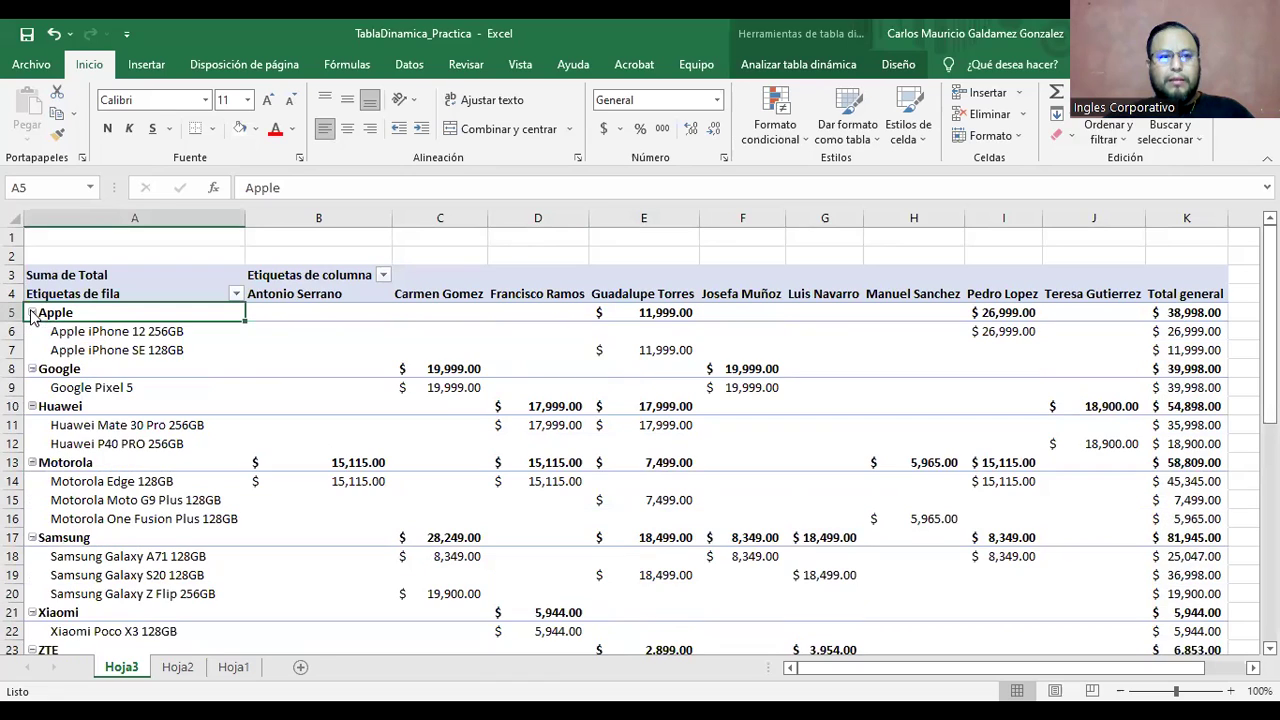
click(110, 331)
click(110, 350)
click(138, 336)
click(432, 298)
click(318, 286)
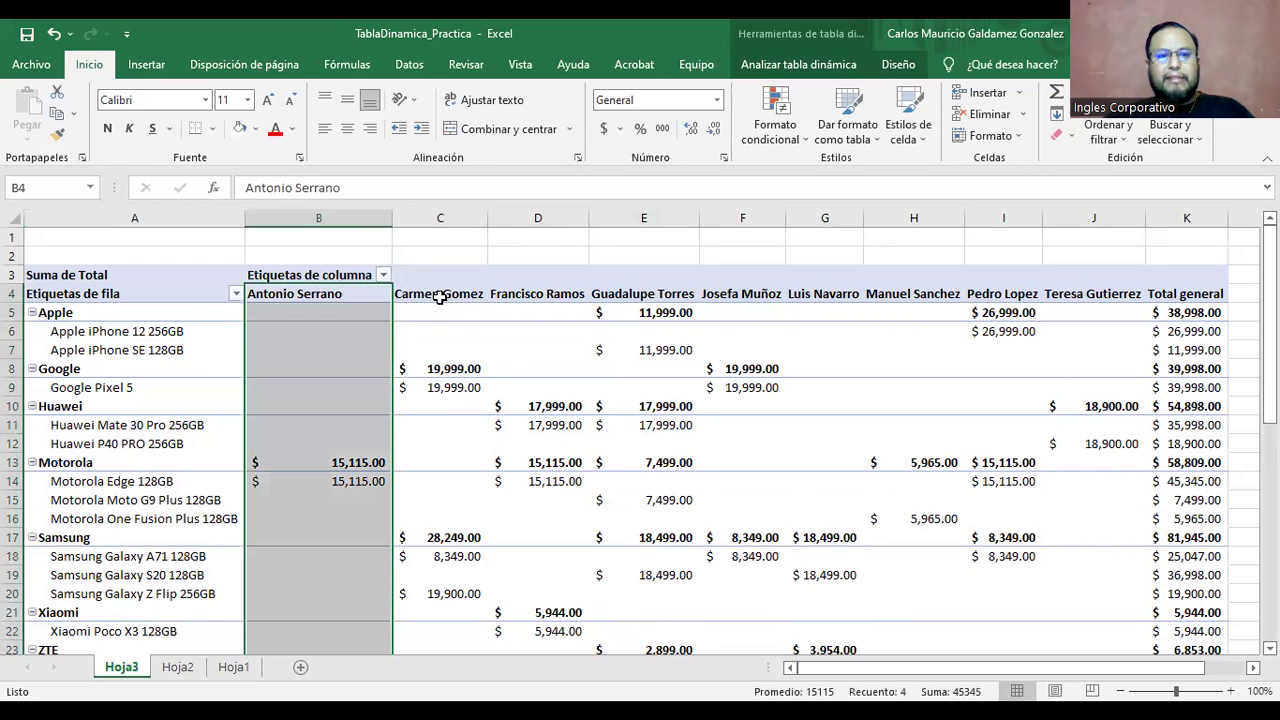
click(432, 296)
click(555, 293)
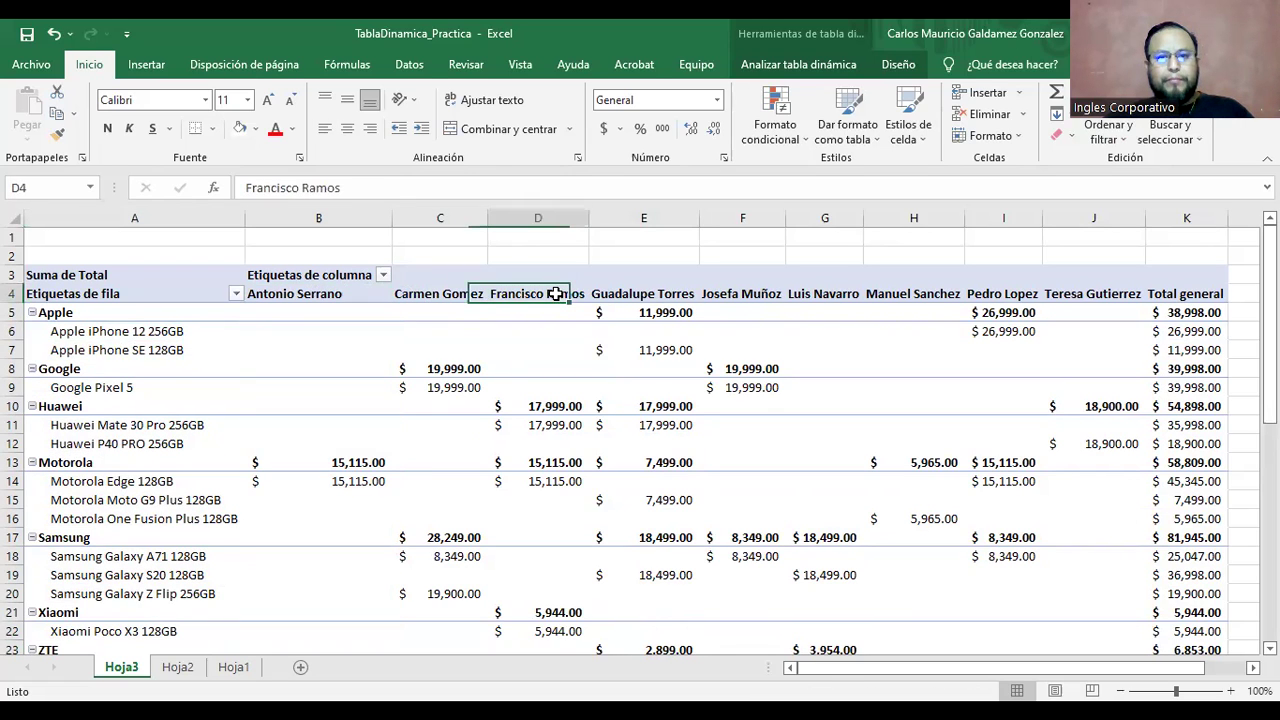
click(640, 286)
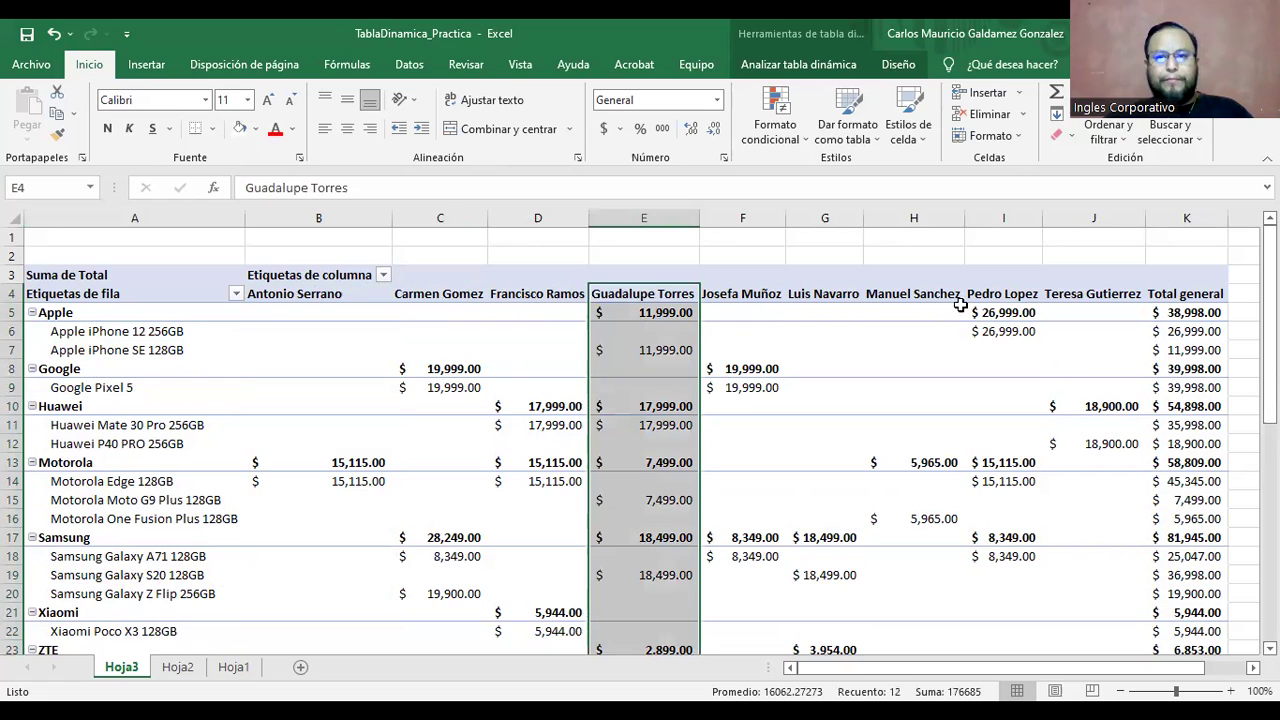
click(995, 283)
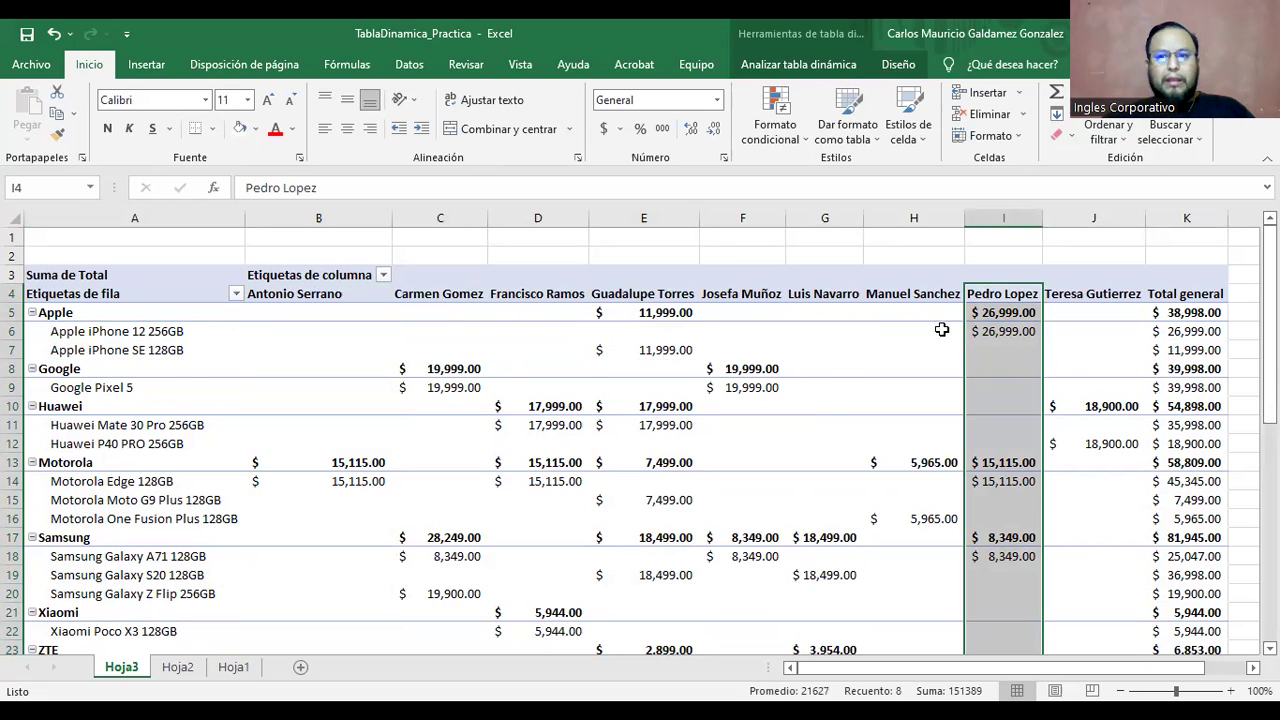
click(205, 339)
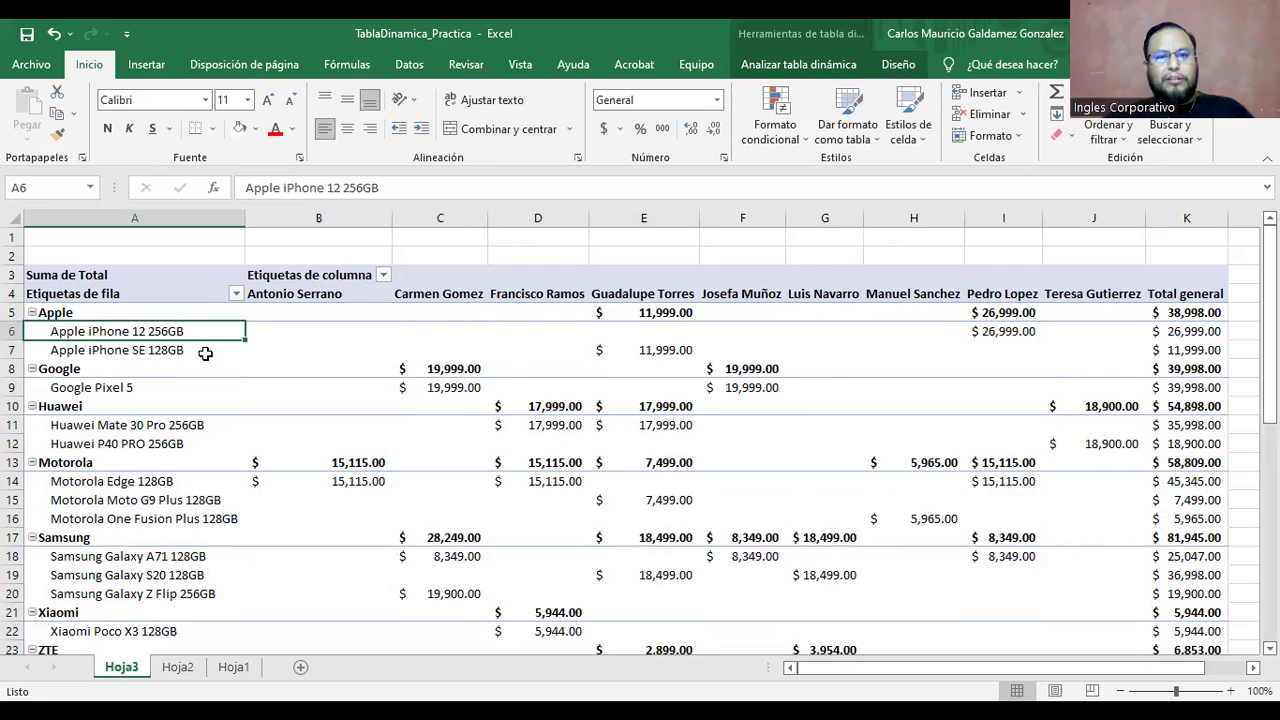
click(632, 350)
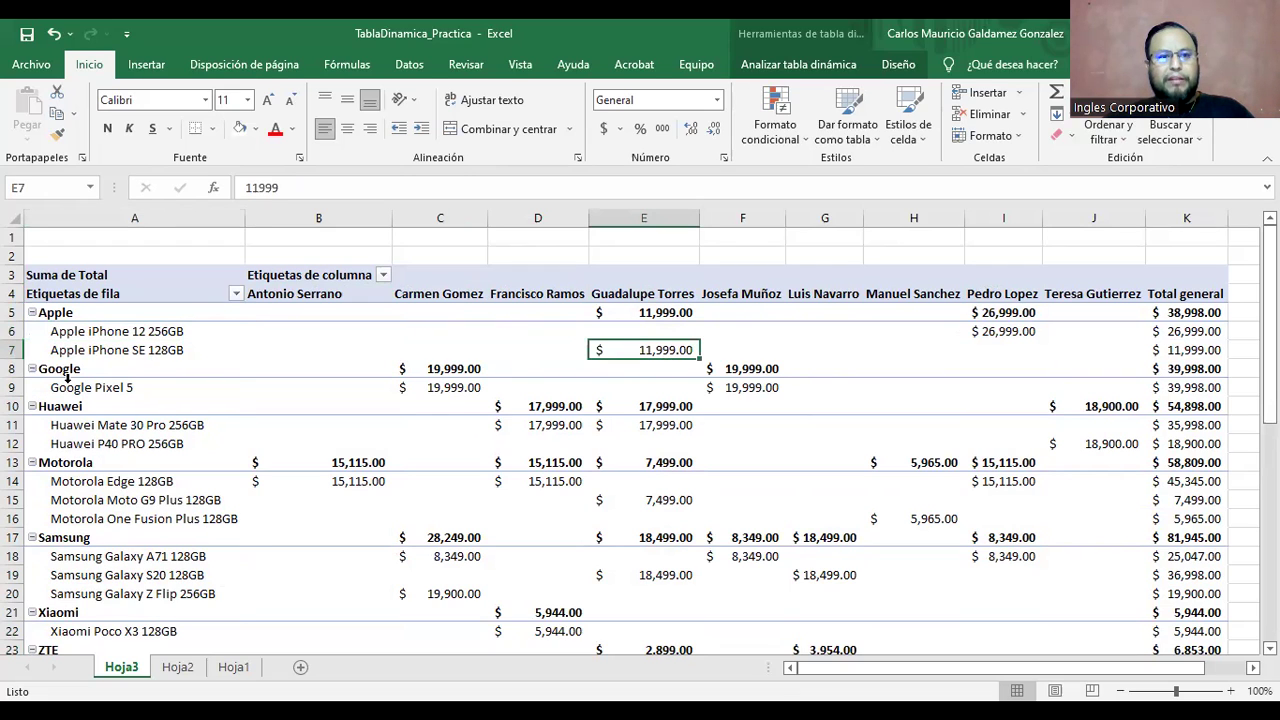
click(110, 348)
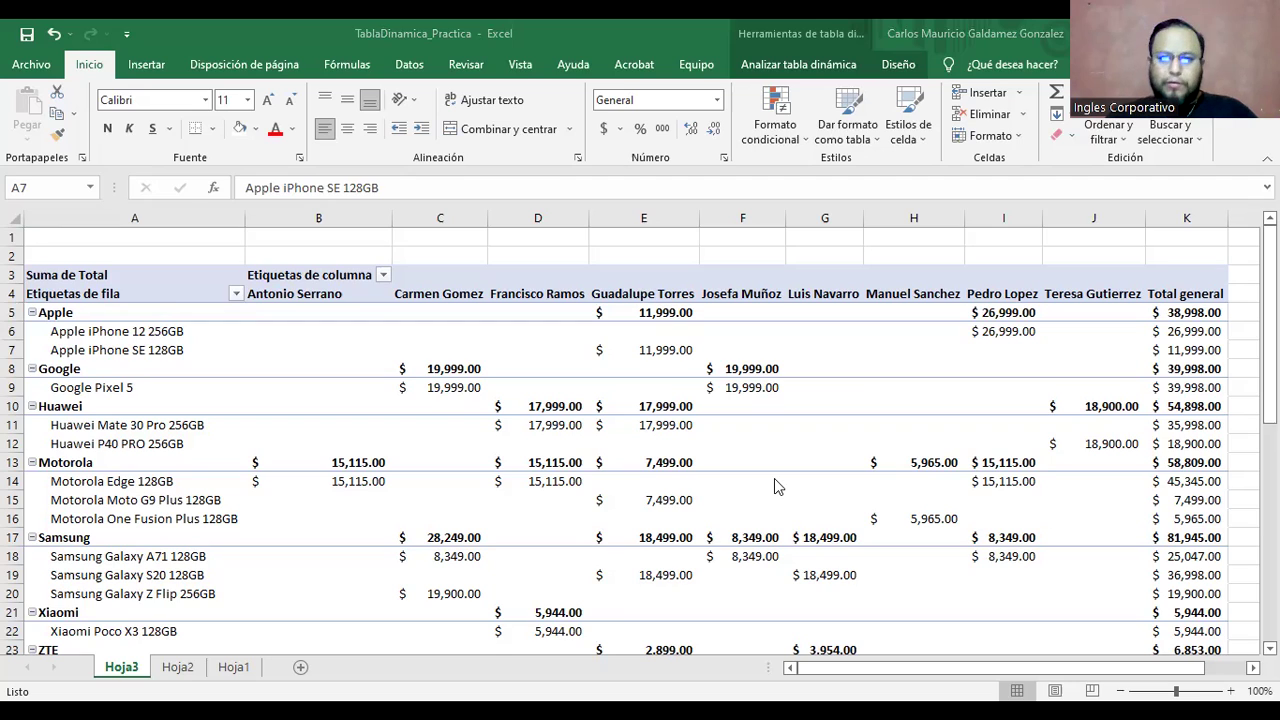
double_click(634, 316)
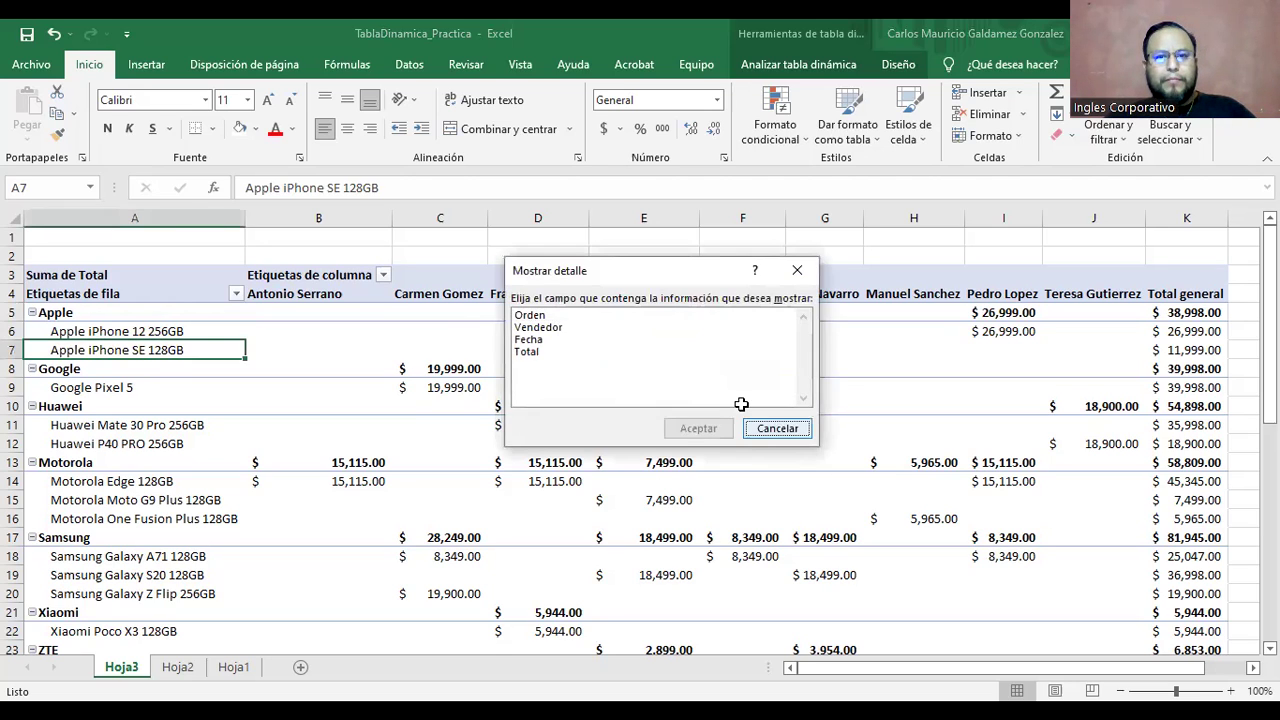
key(Escape)
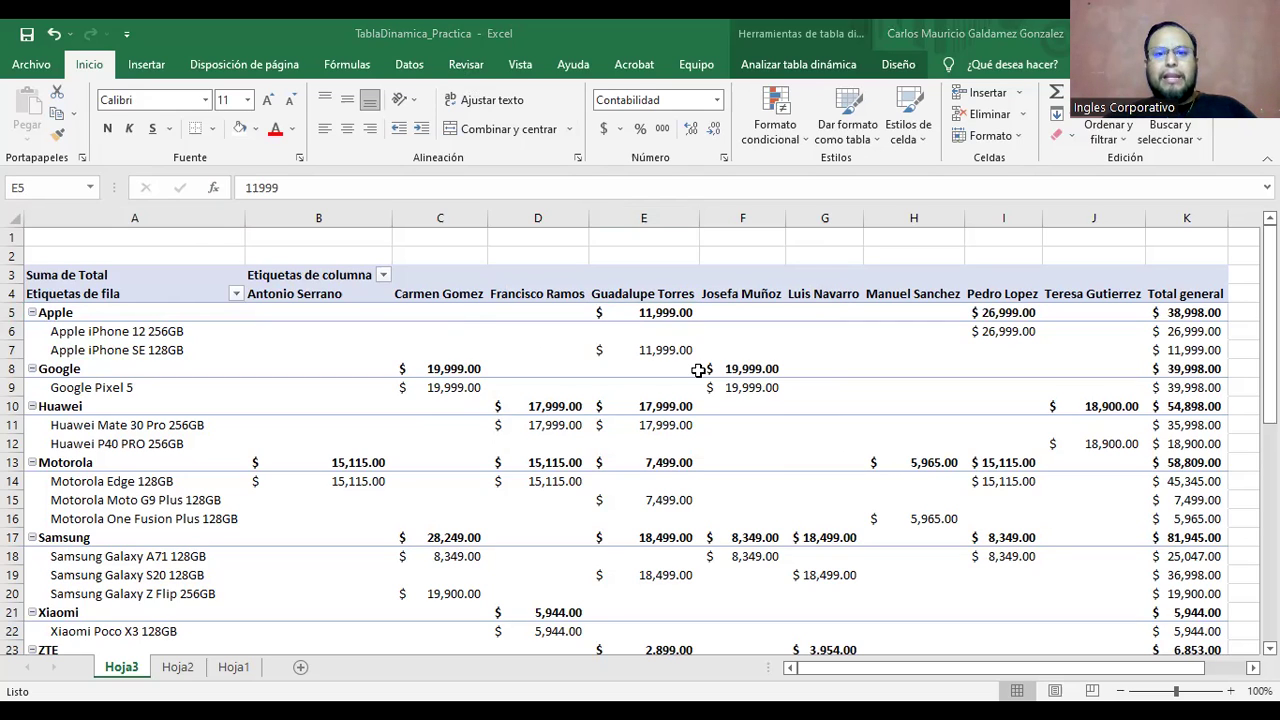
click(421, 394)
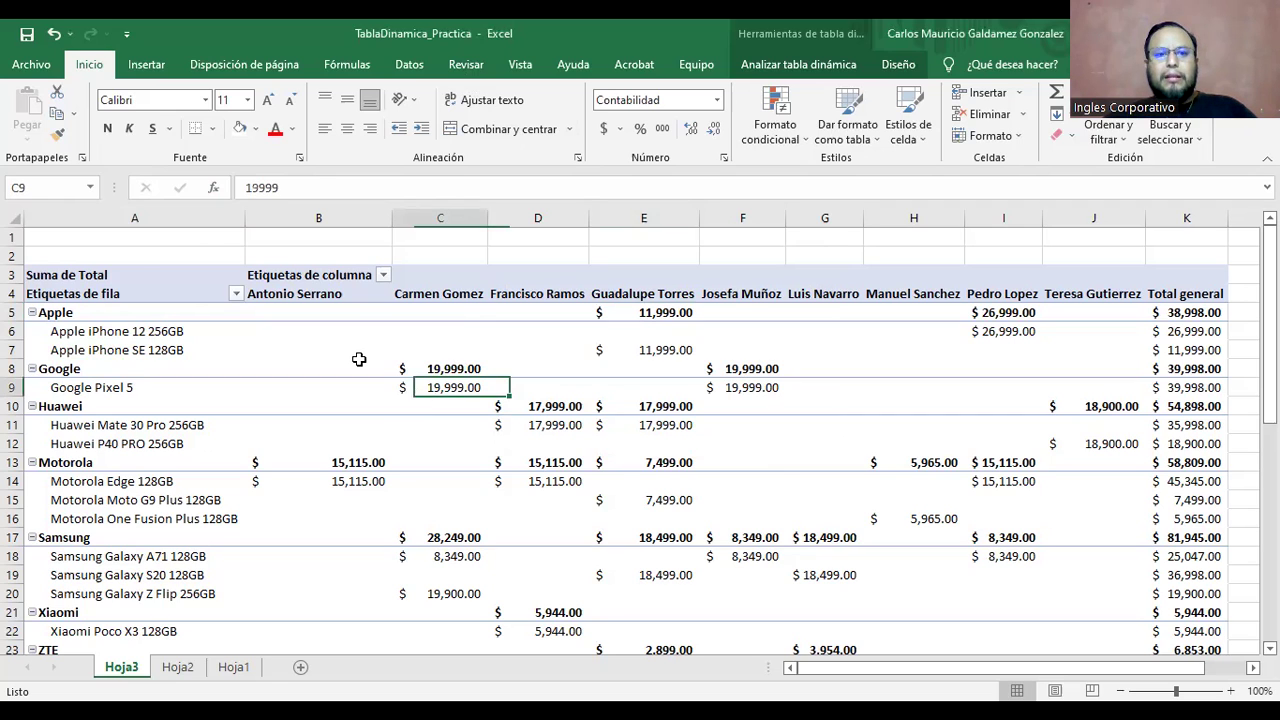
- Extract the source details of an empty value cell in the Apple iPhone SE 128GB row to a new sheet and return to Hoja3
click(140, 278)
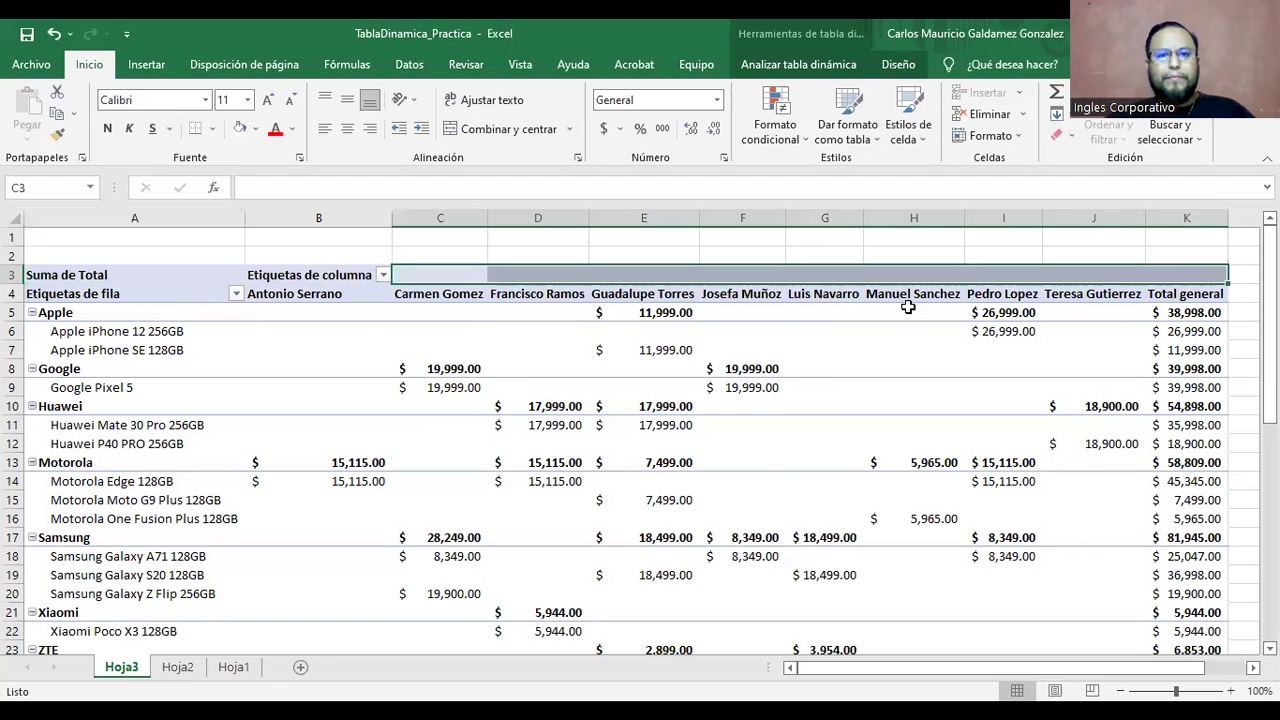
key(ctrl+Page_Up)
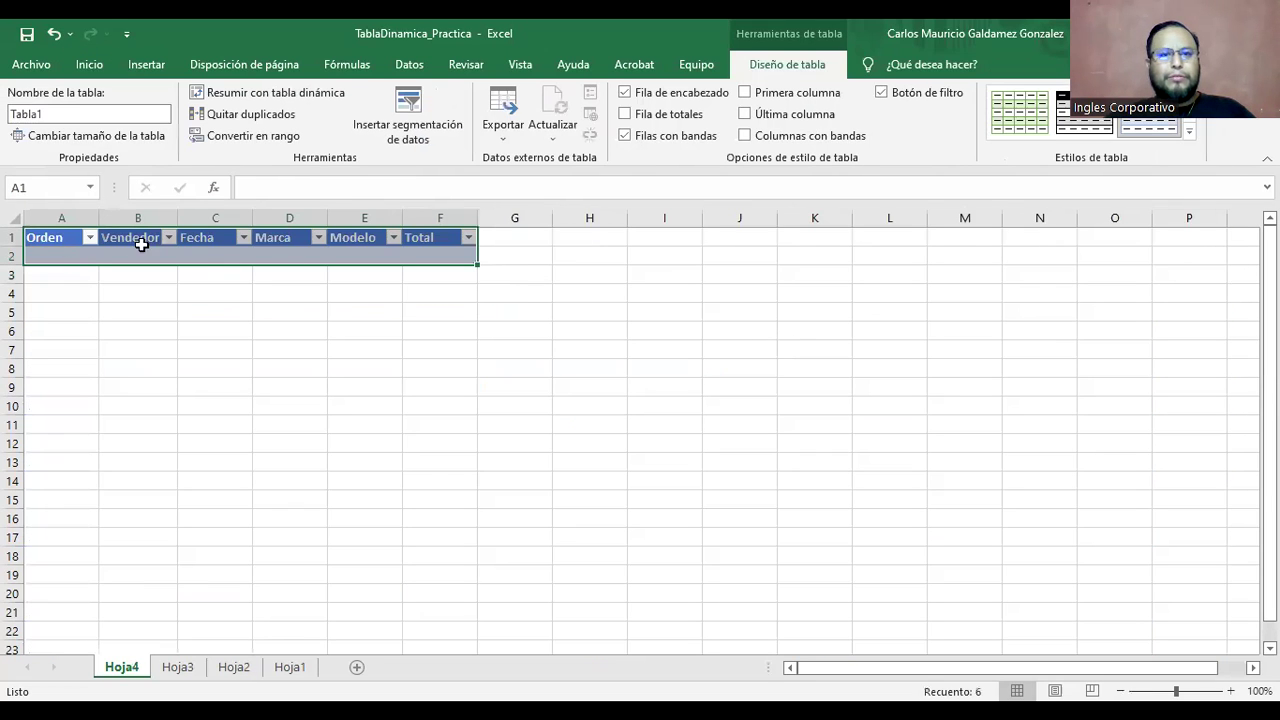
click(179, 672)
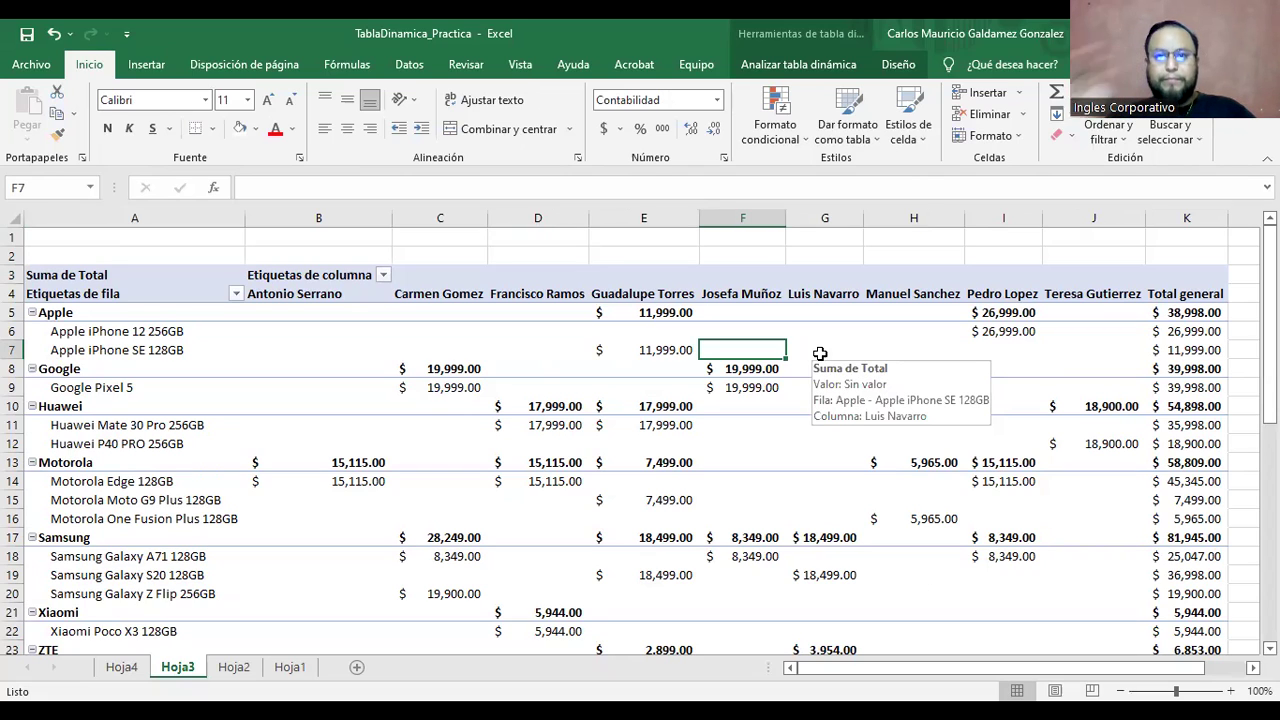
- Refresh the pivot table's data
click(806, 65)
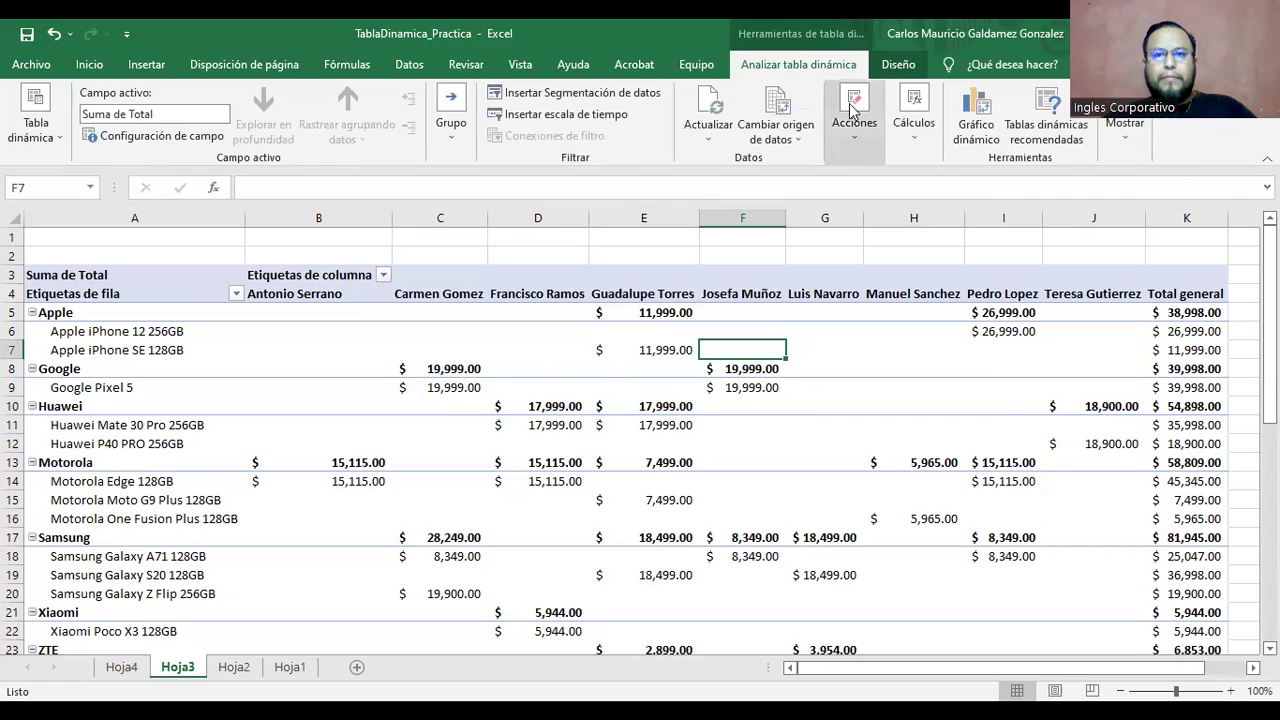
click(703, 113)
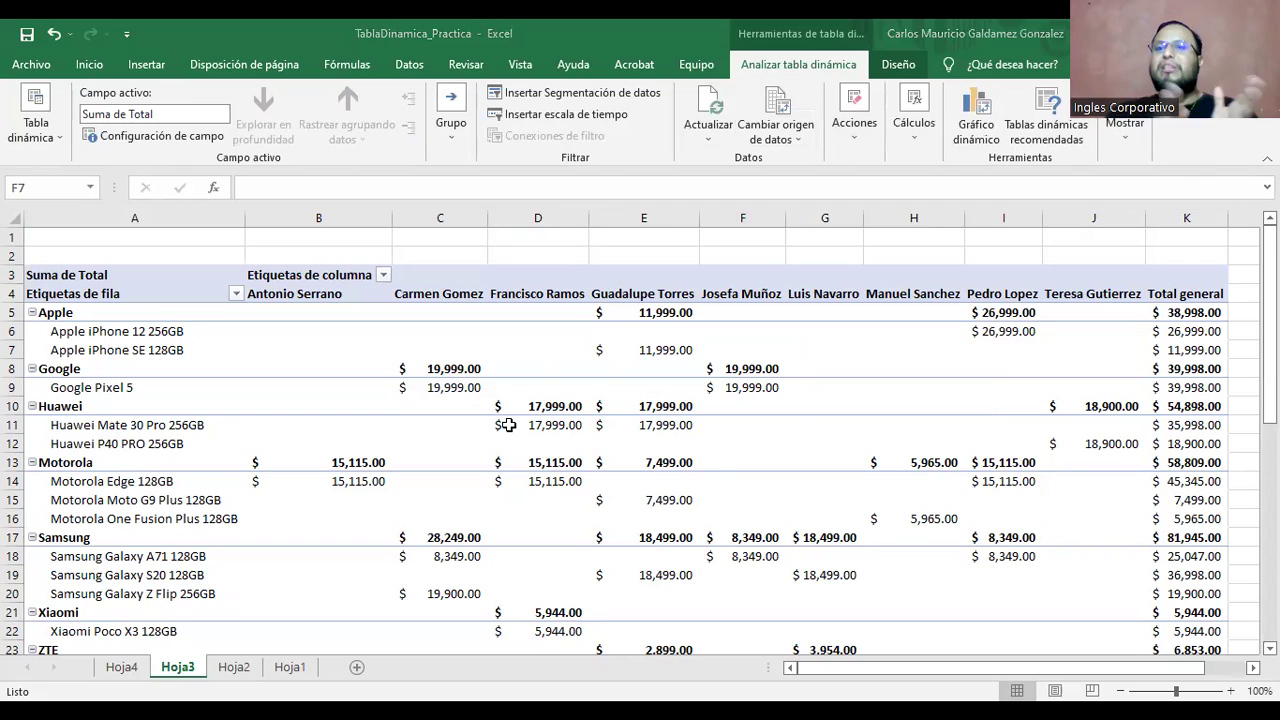
- Review the grand totals by brand and model and by seller, including the overall total and the Samsung total
mouse_move(508, 425)
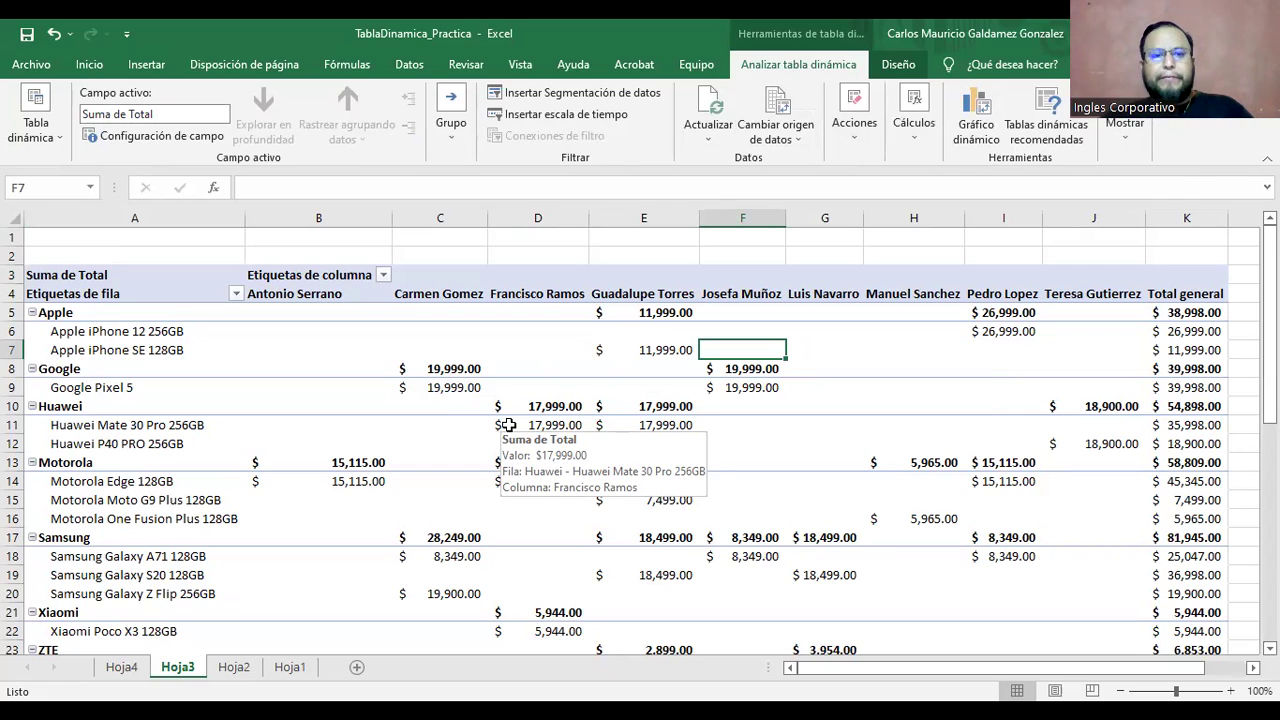
click(353, 459)
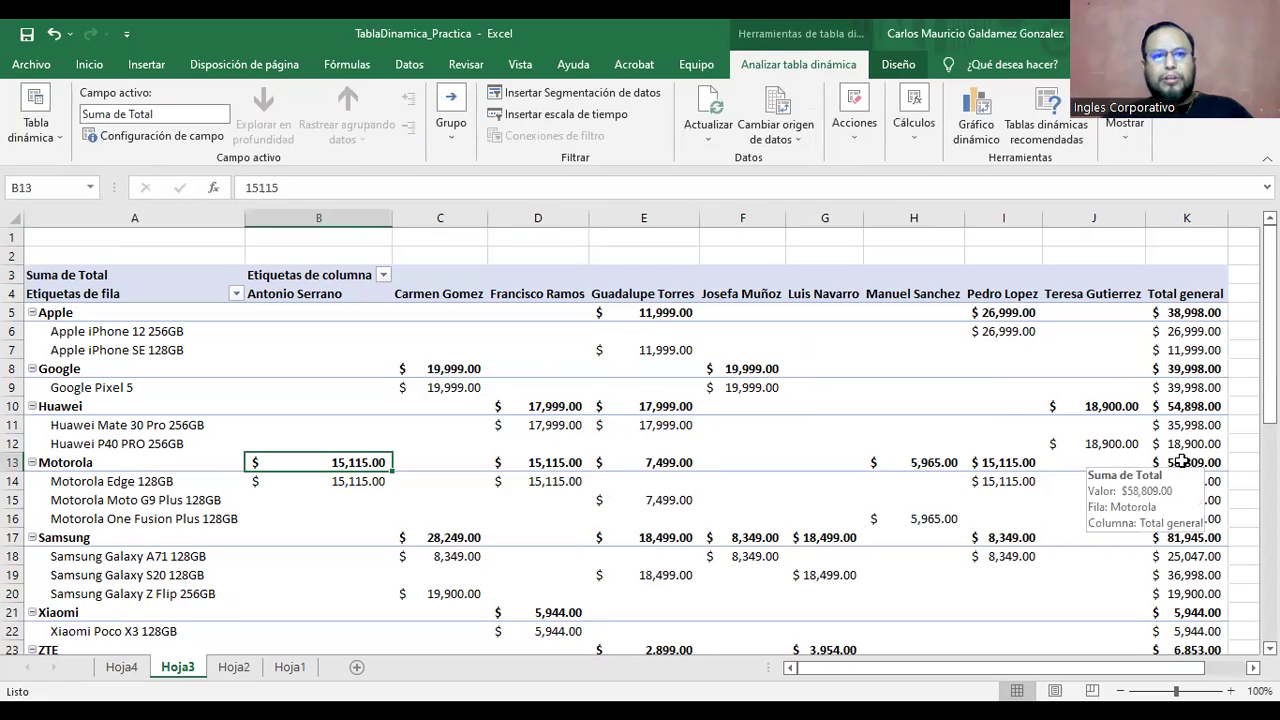
click(1183, 461)
drag(1178, 313, 1178, 614)
click(1190, 630)
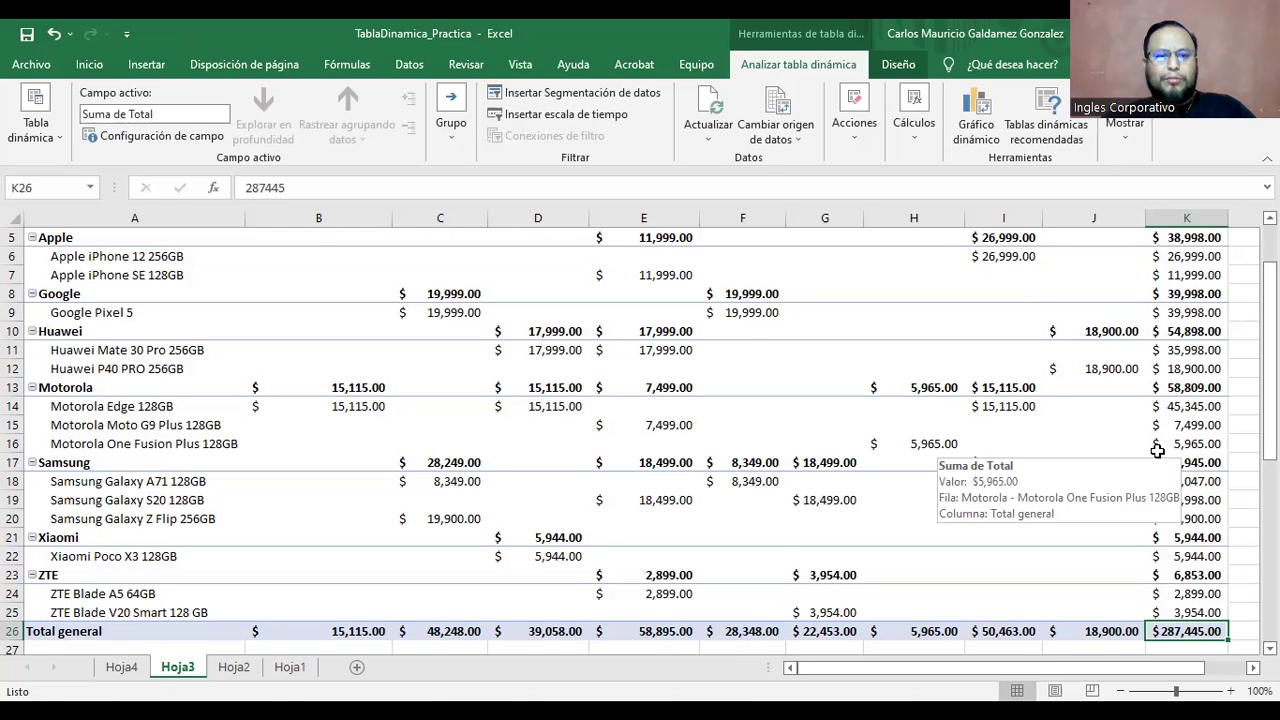
drag(340, 631, 1078, 632)
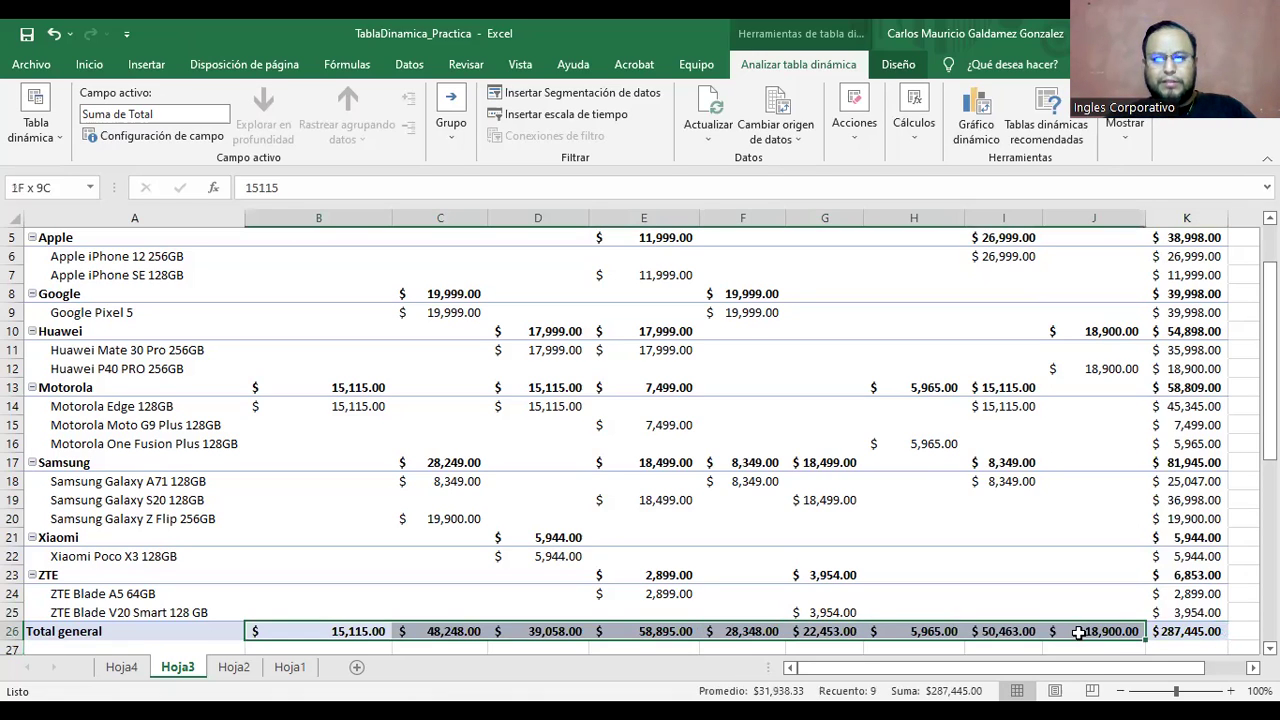
drag(1188, 612, 1195, 238)
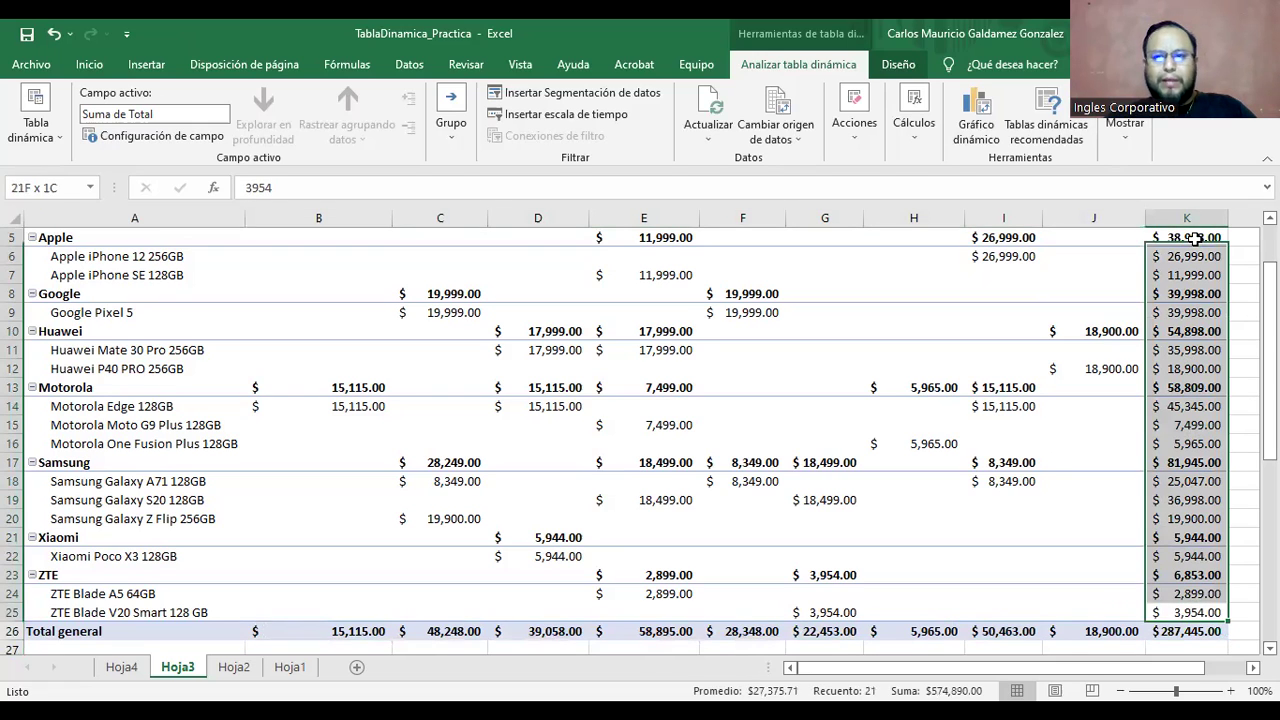
click(1166, 468)
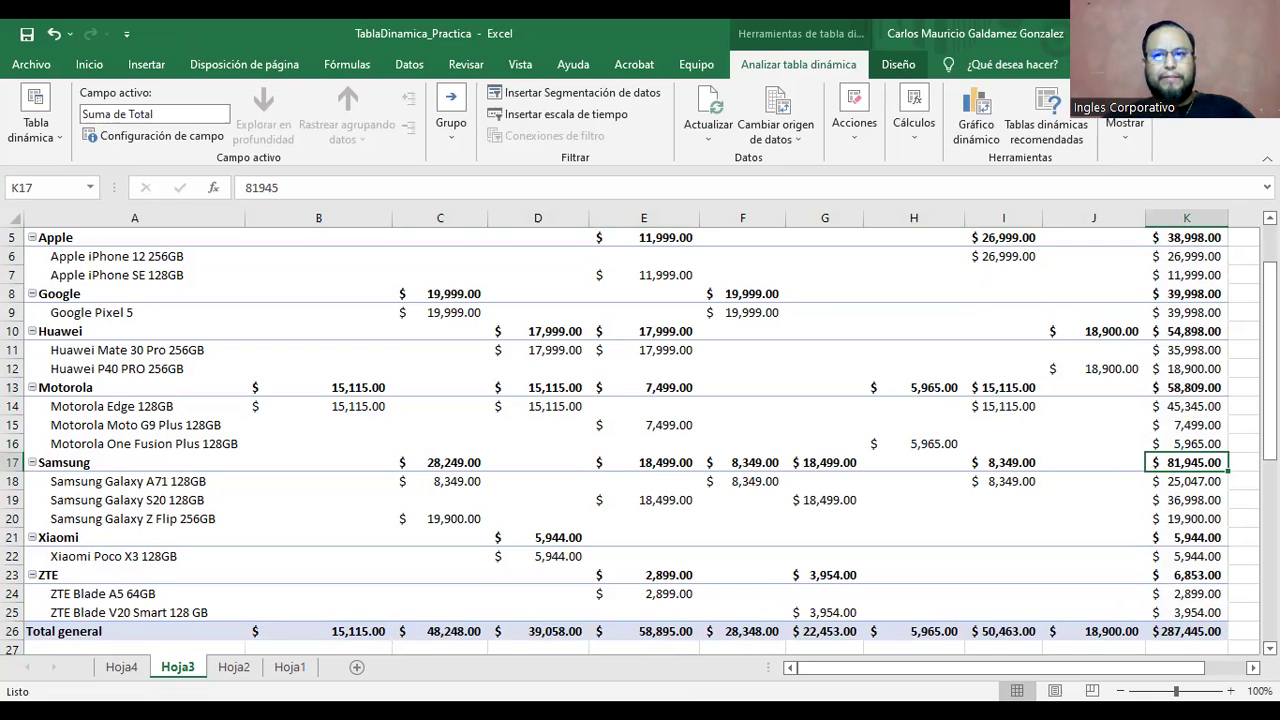
- Show the pivot table field list again beside the sheet
click(1130, 132)
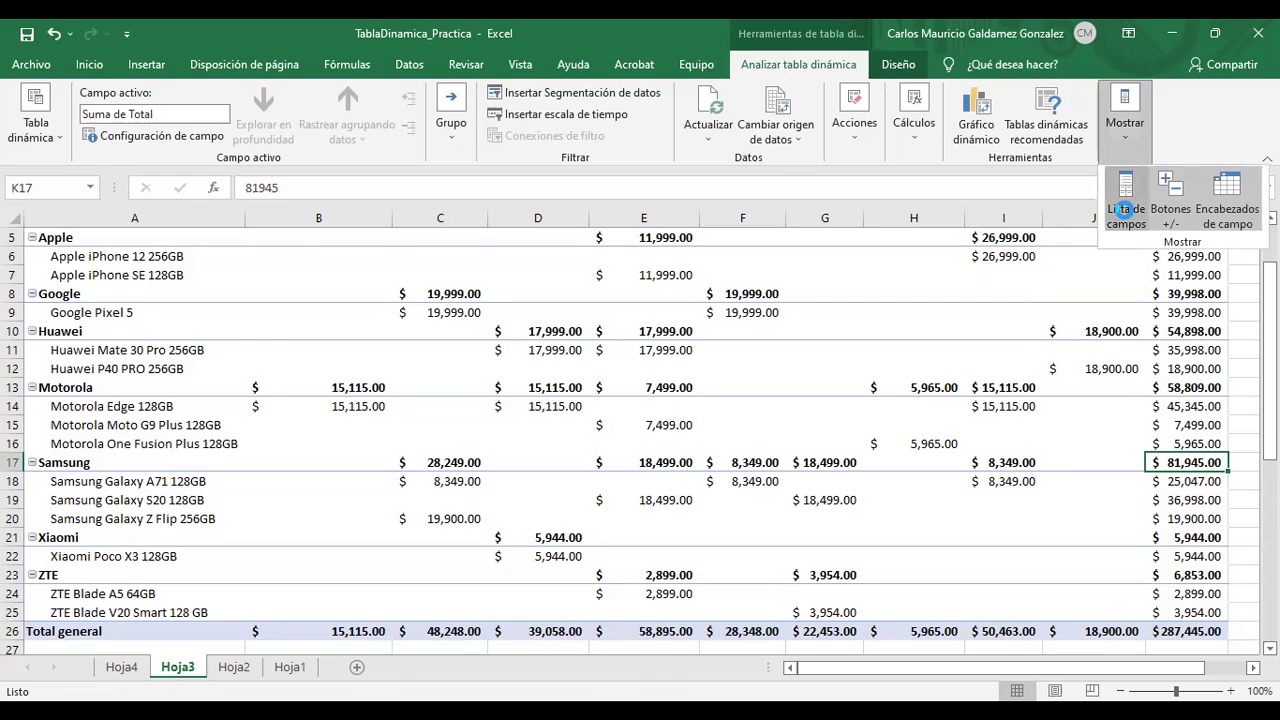
click(1126, 215)
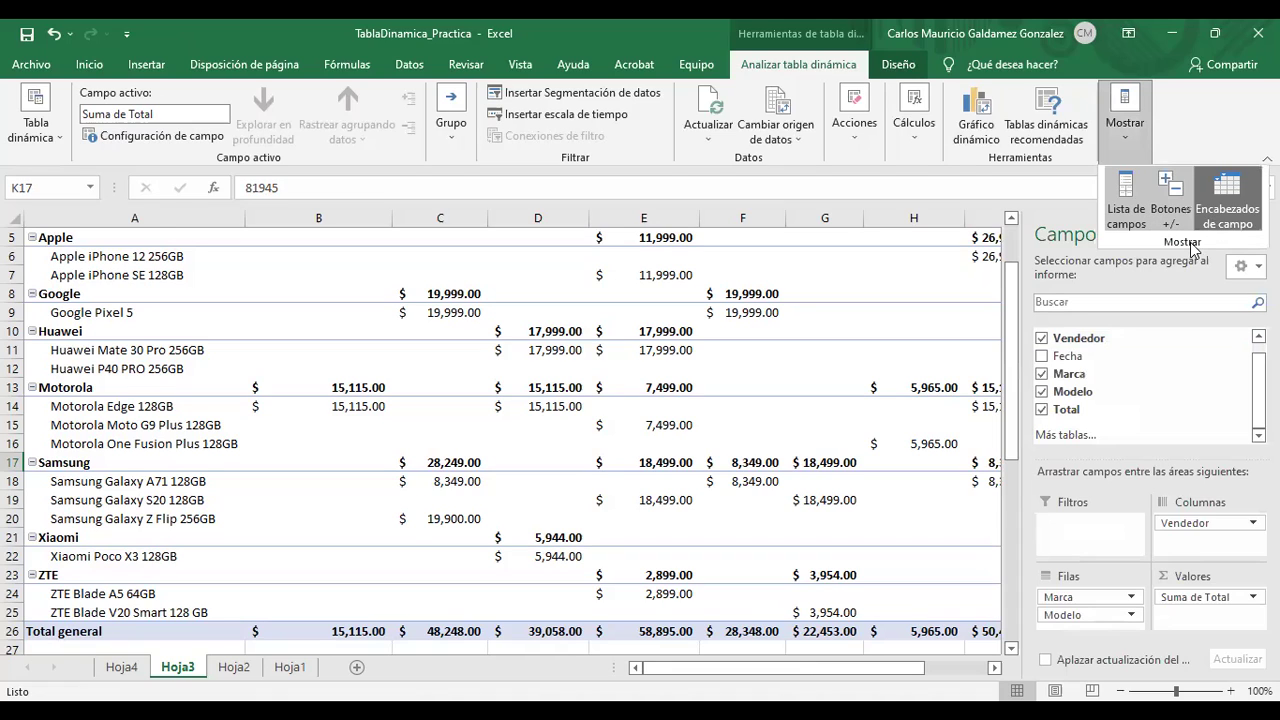
click(1176, 135)
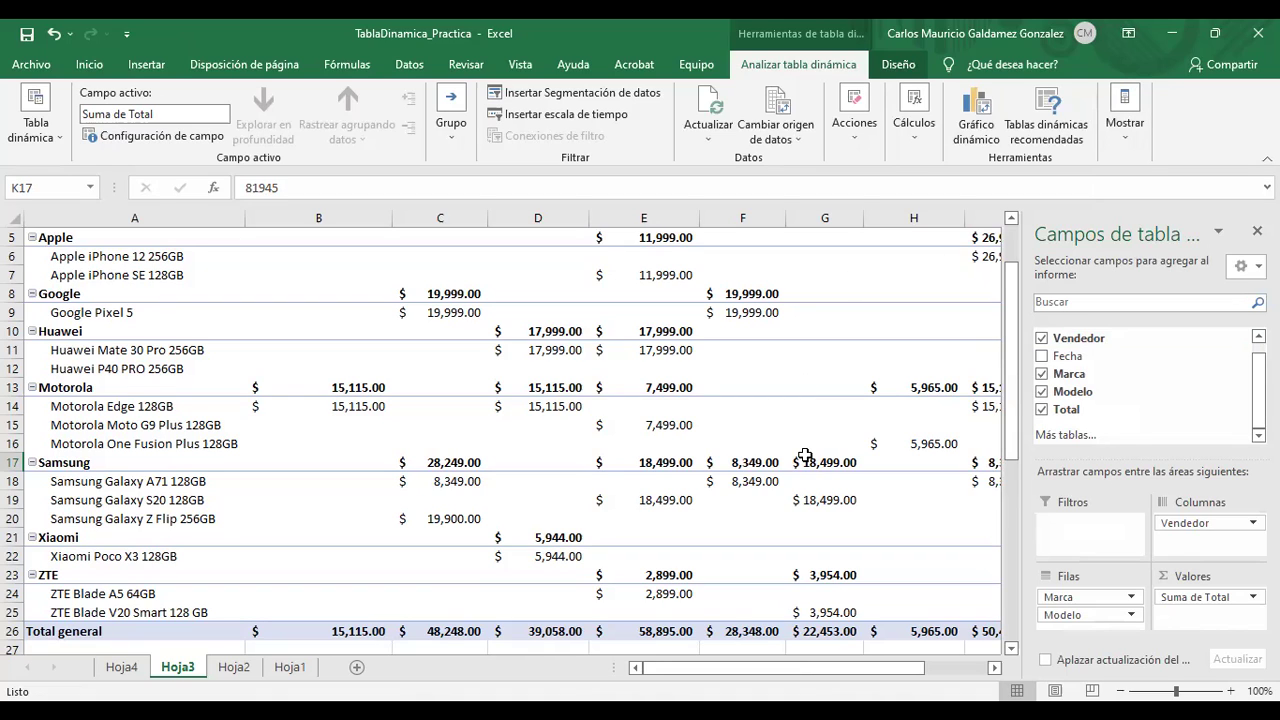
scroll(800, 465, up, 2)
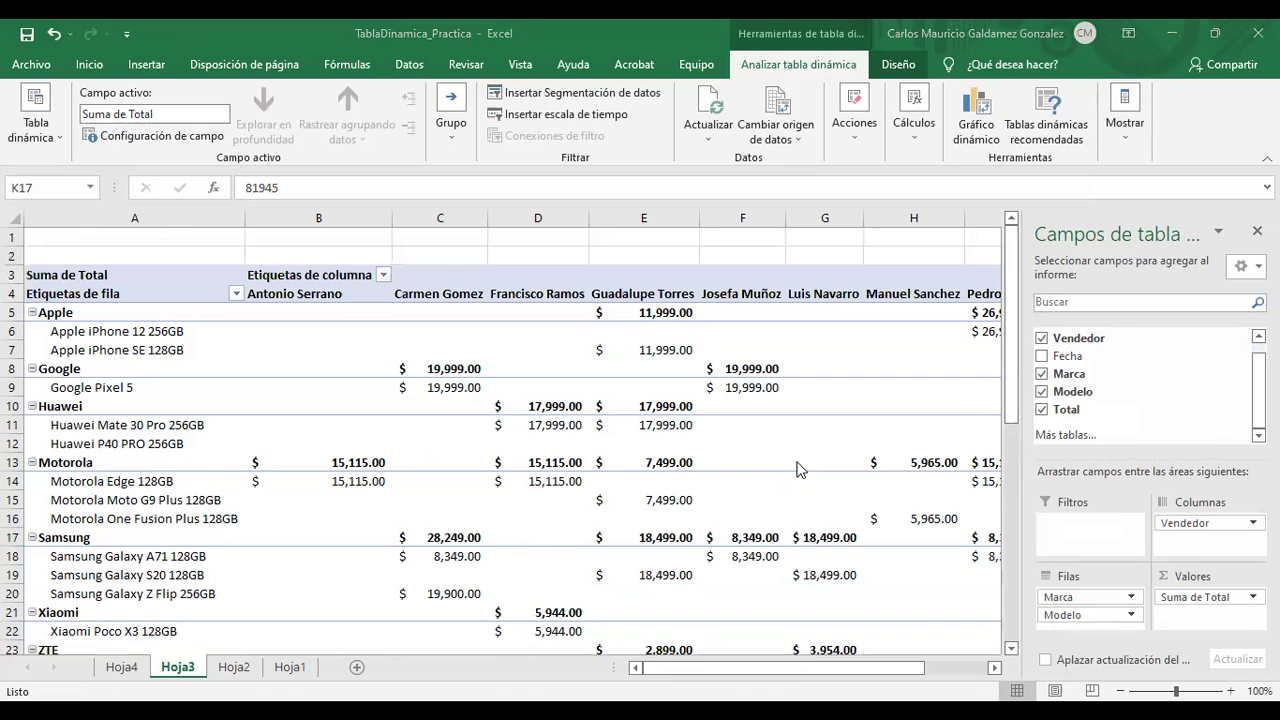
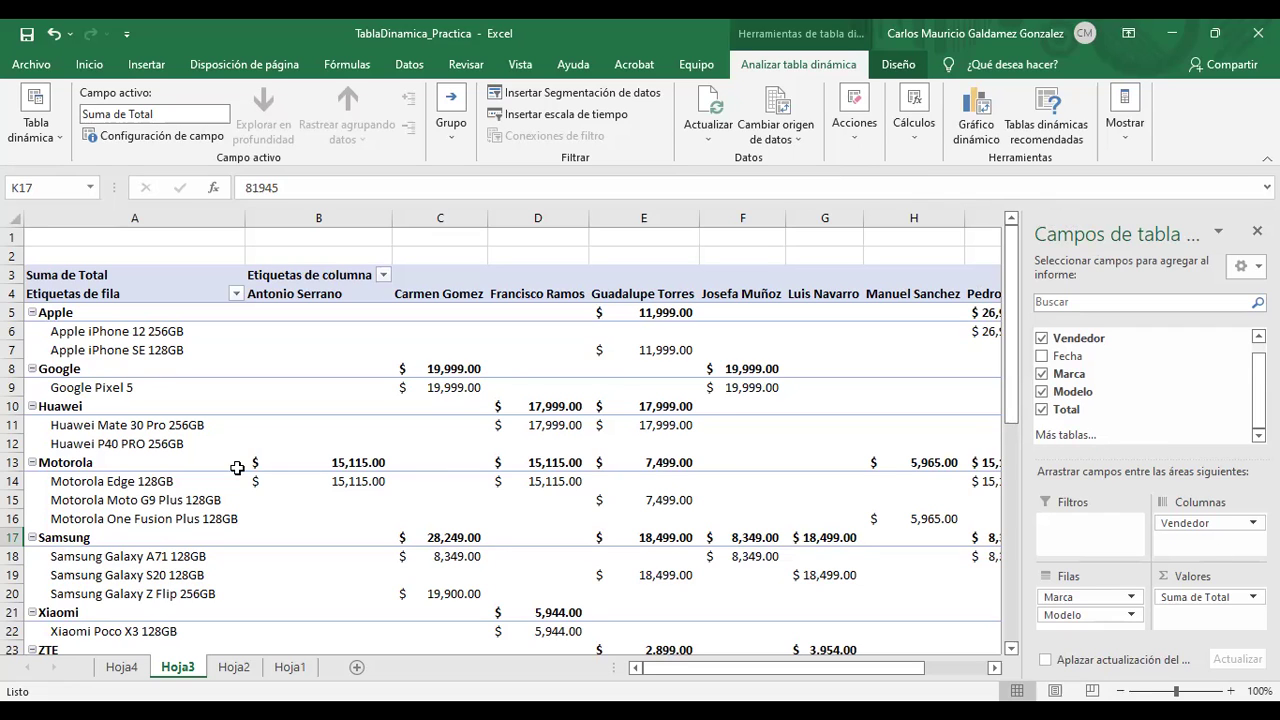
- Remove the Vendedor field from the pivot table, keeping Marca and Modelo as rows
scroll(457, 463, down, 1)
scroll(473, 462, up, 1)
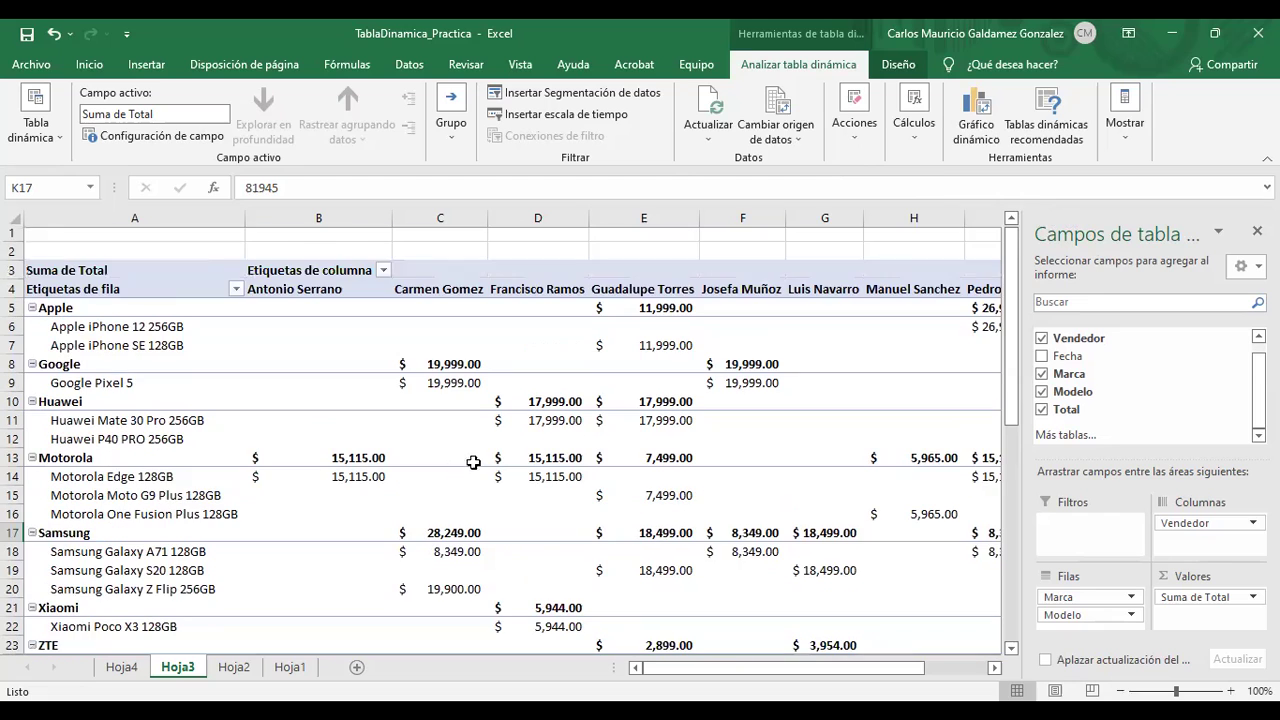
click(1042, 338)
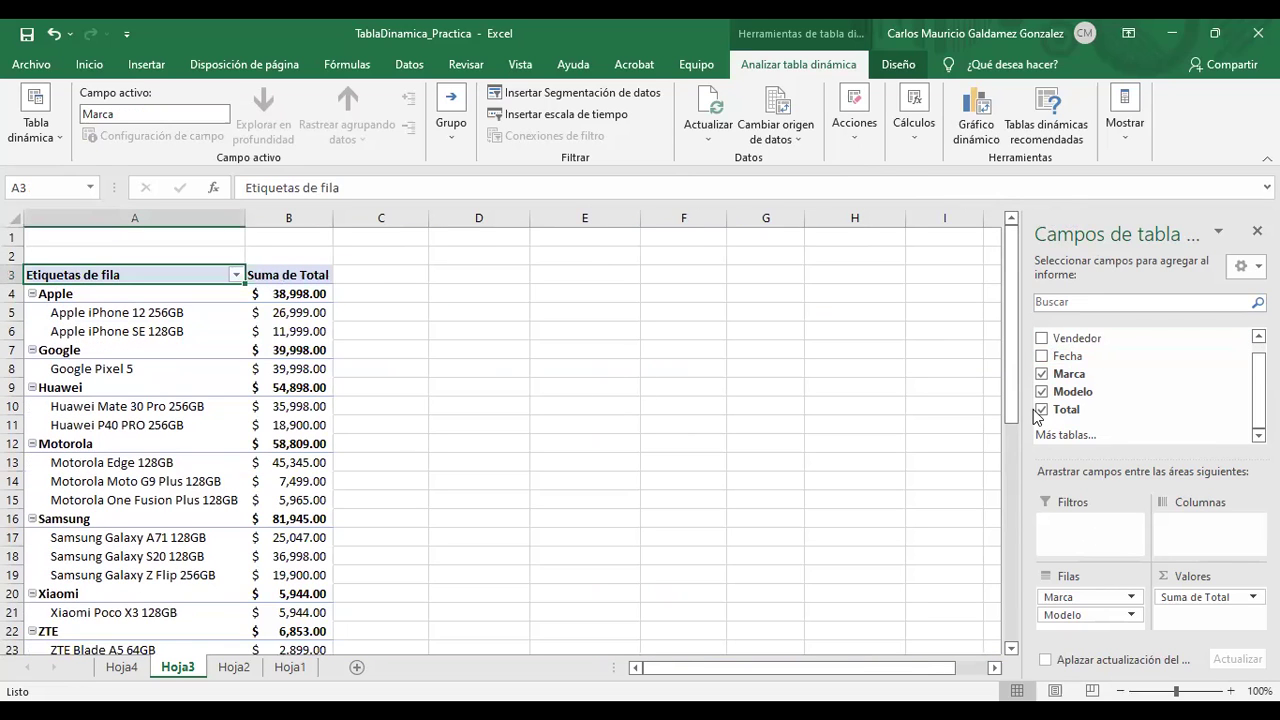
- Collapse the Apple, Google, Huawei, Motorola, Samsung, Xiaomi and ZTE groups in the pivot table on Hoja3
click(33, 293)
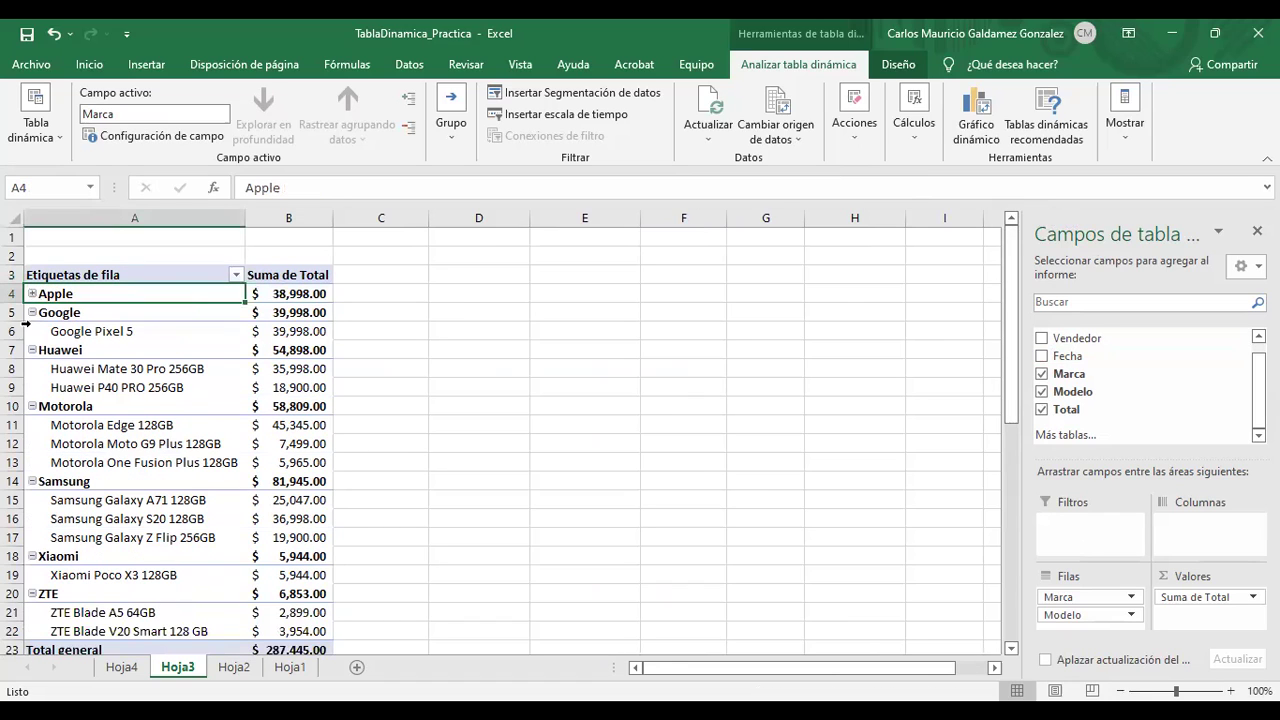
click(32, 312)
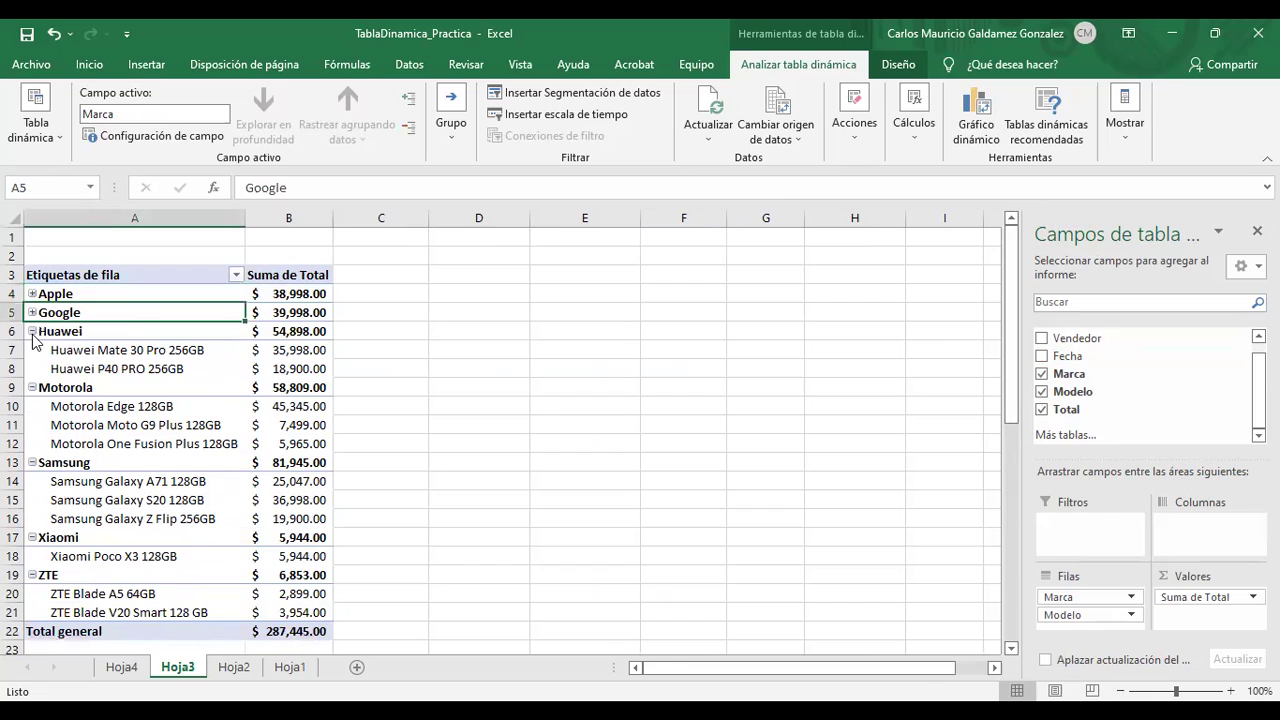
click(32, 331)
click(32, 349)
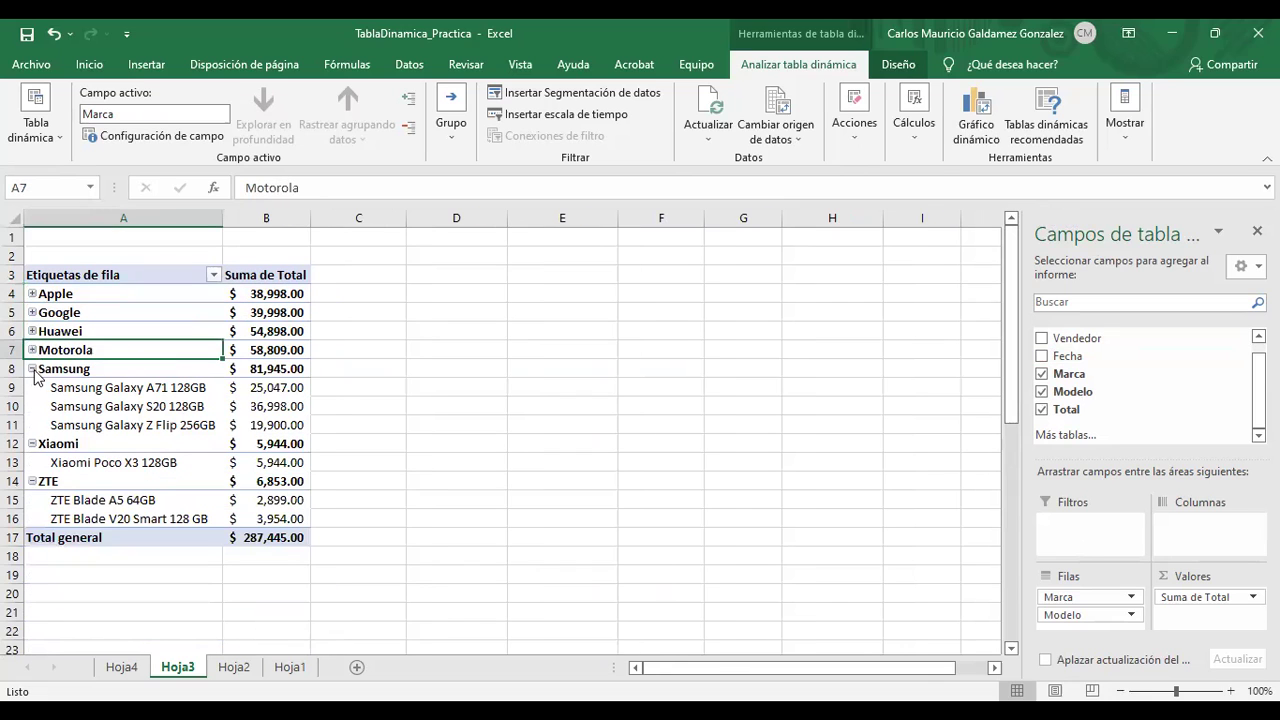
click(32, 368)
click(32, 387)
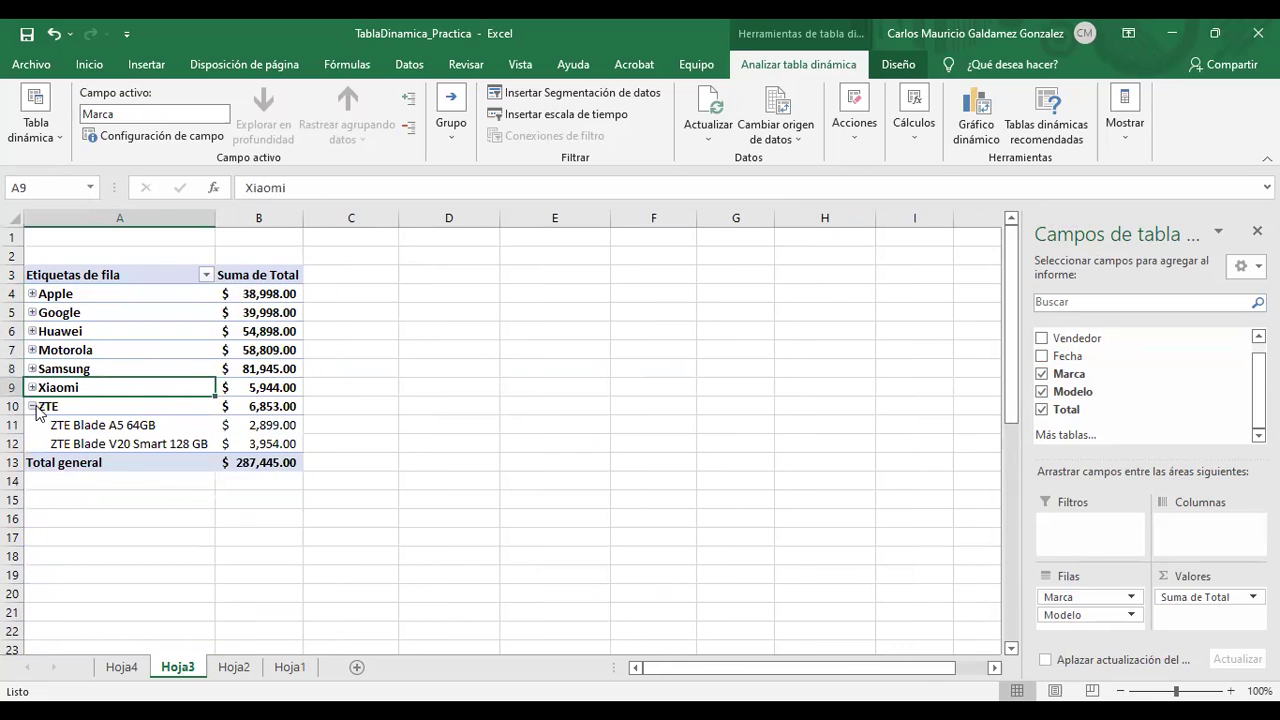
click(32, 406)
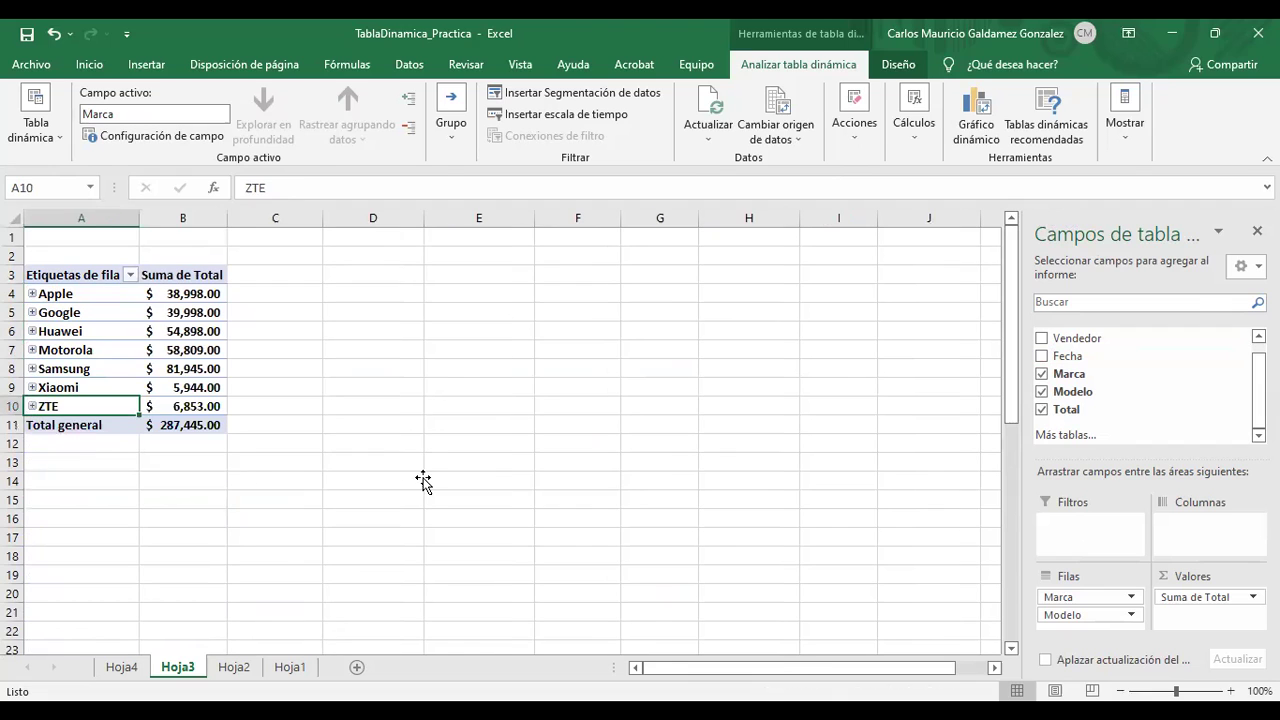
click(423, 481)
click(126, 315)
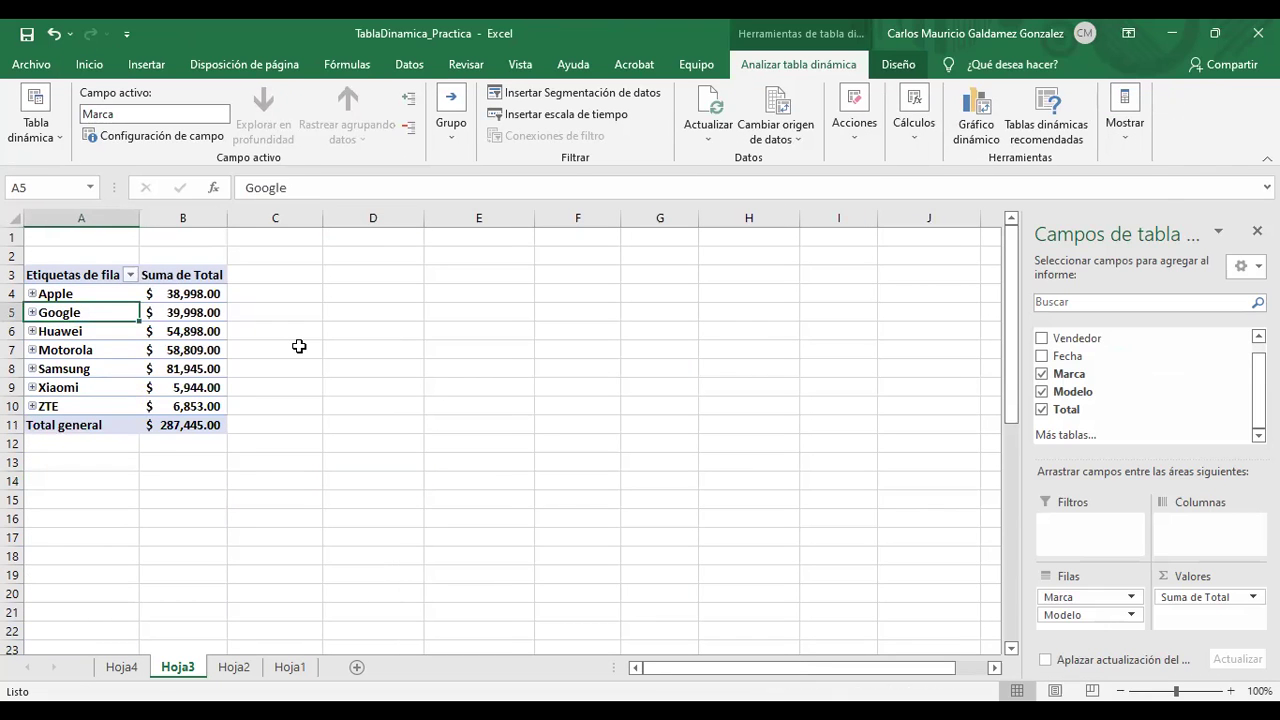
- Expand the Apple group to view its models and collapse it again
drag(1068, 385, 1087, 418)
click(32, 294)
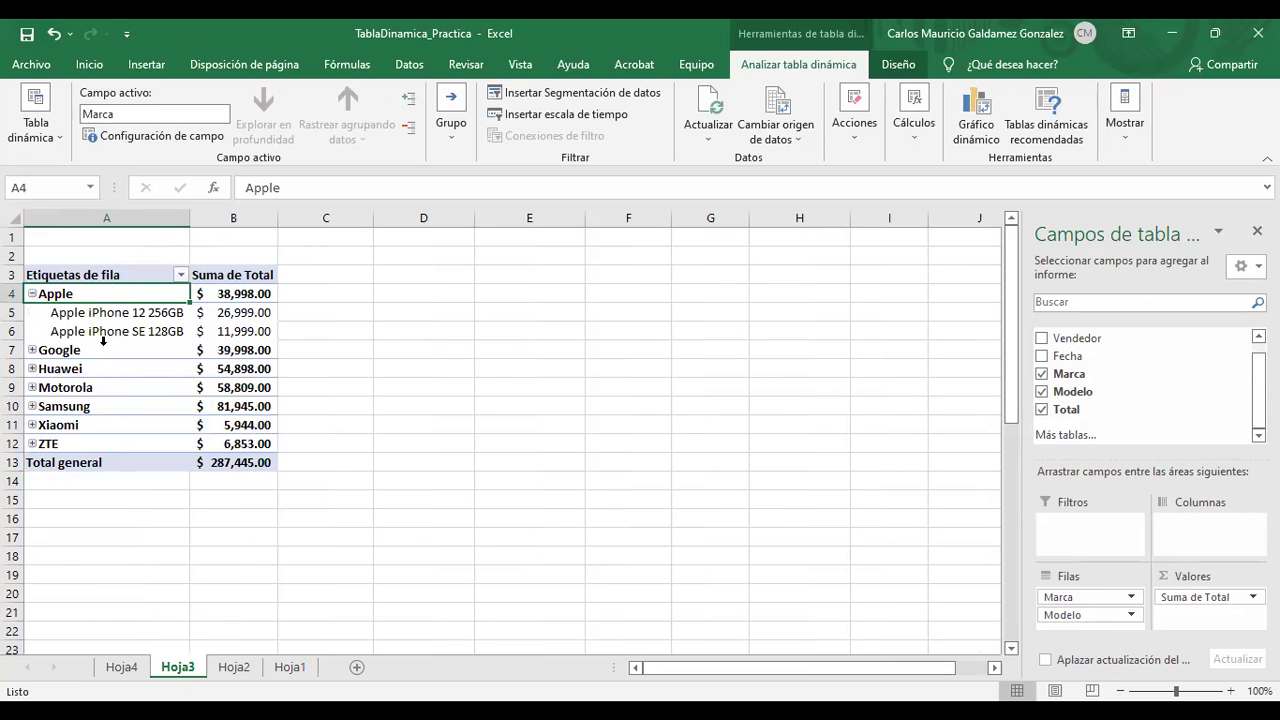
click(32, 294)
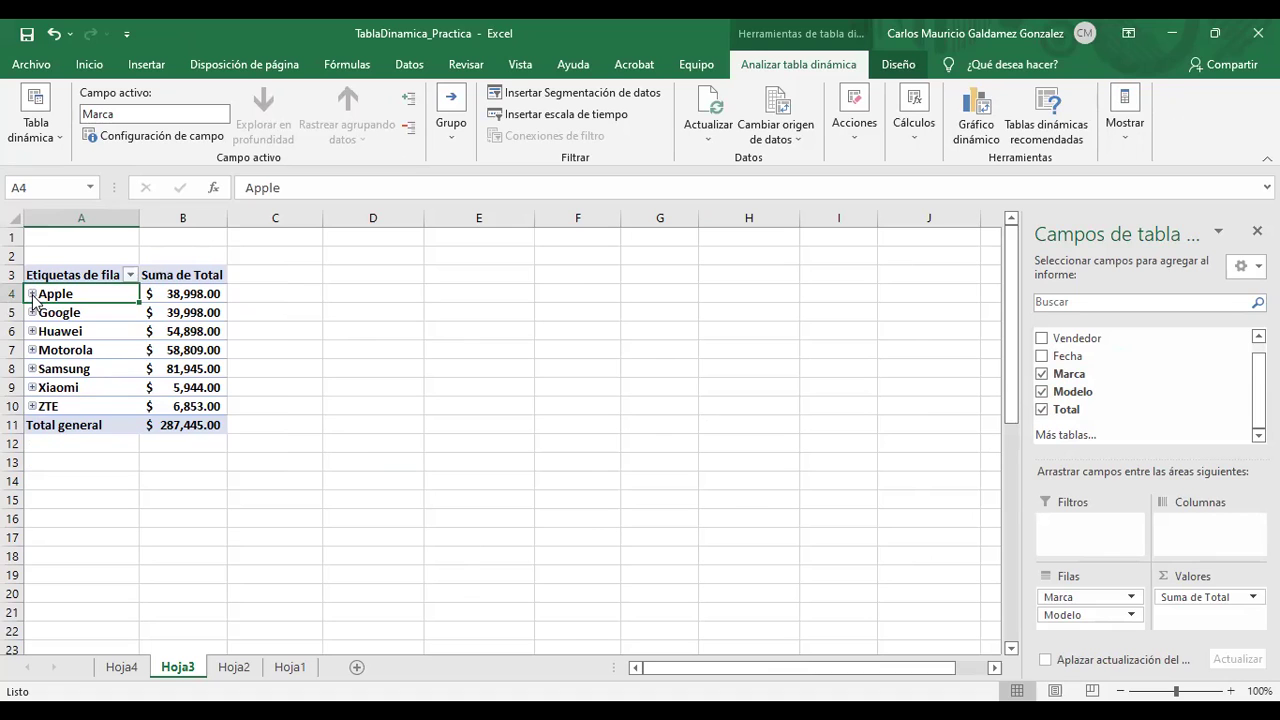
- Review the source sales data on Hoja1 and the totals and order counts per seller on Hoja2
click(234, 667)
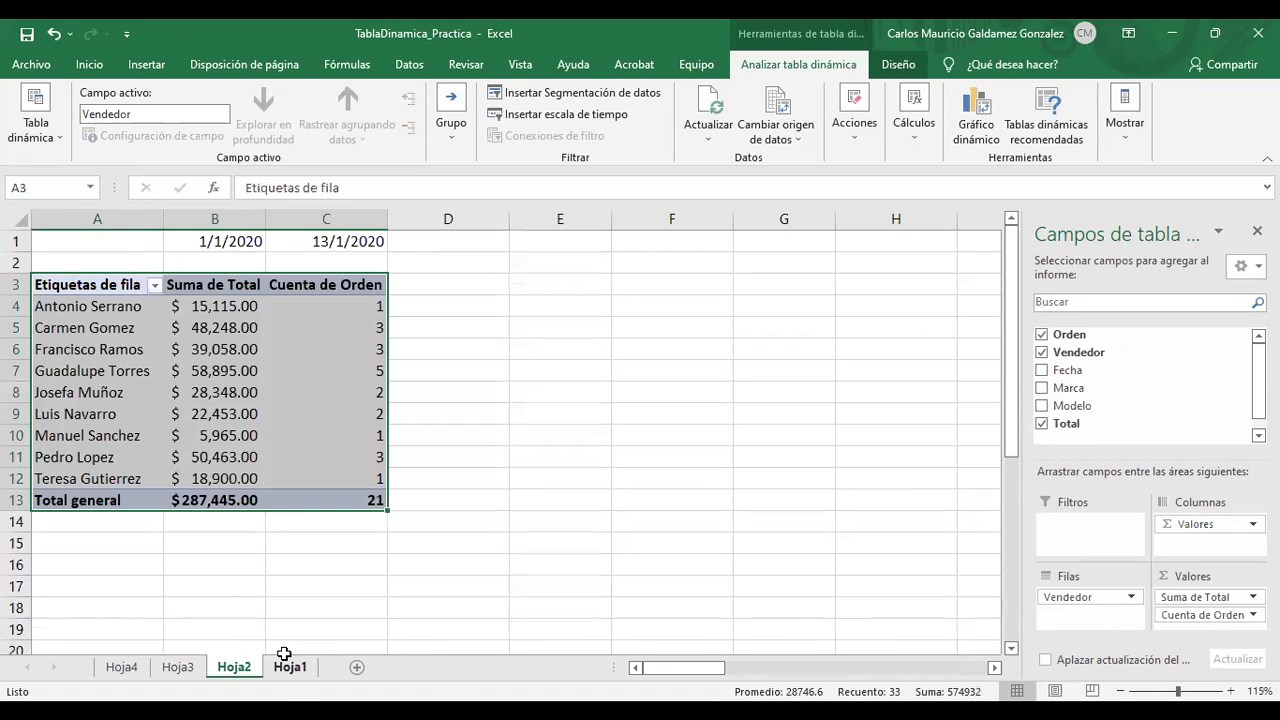
click(289, 666)
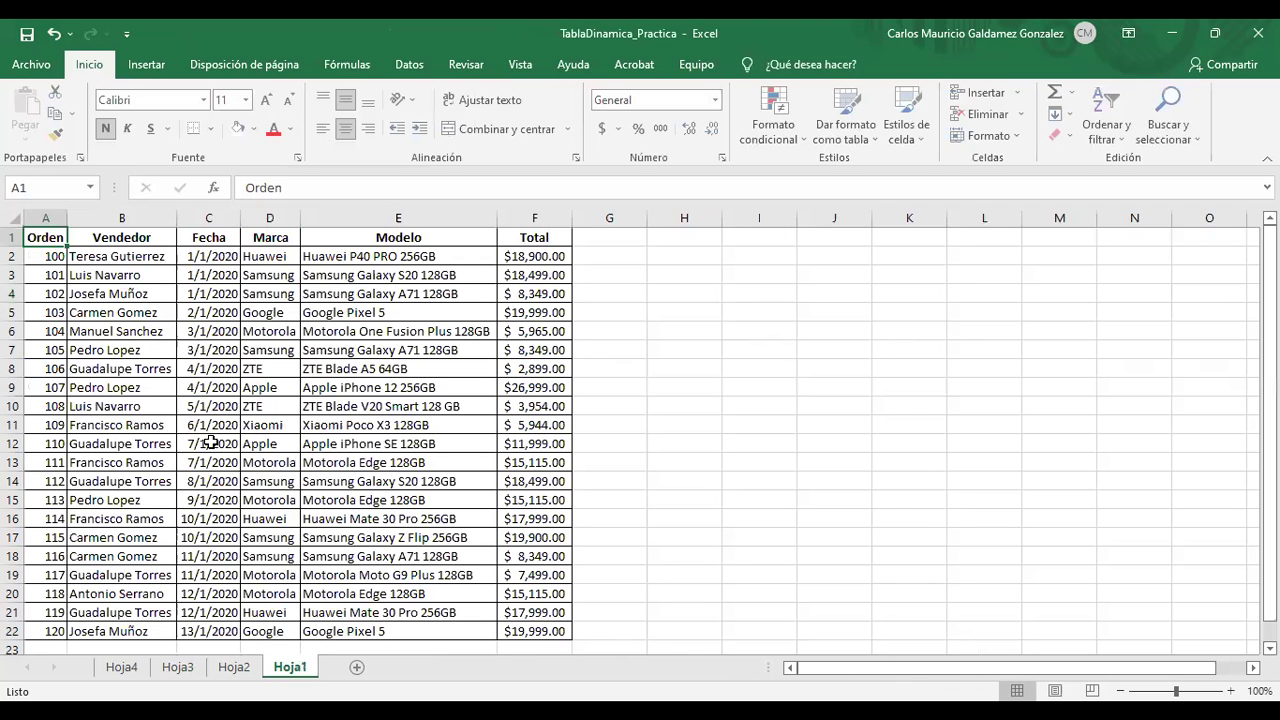
click(246, 672)
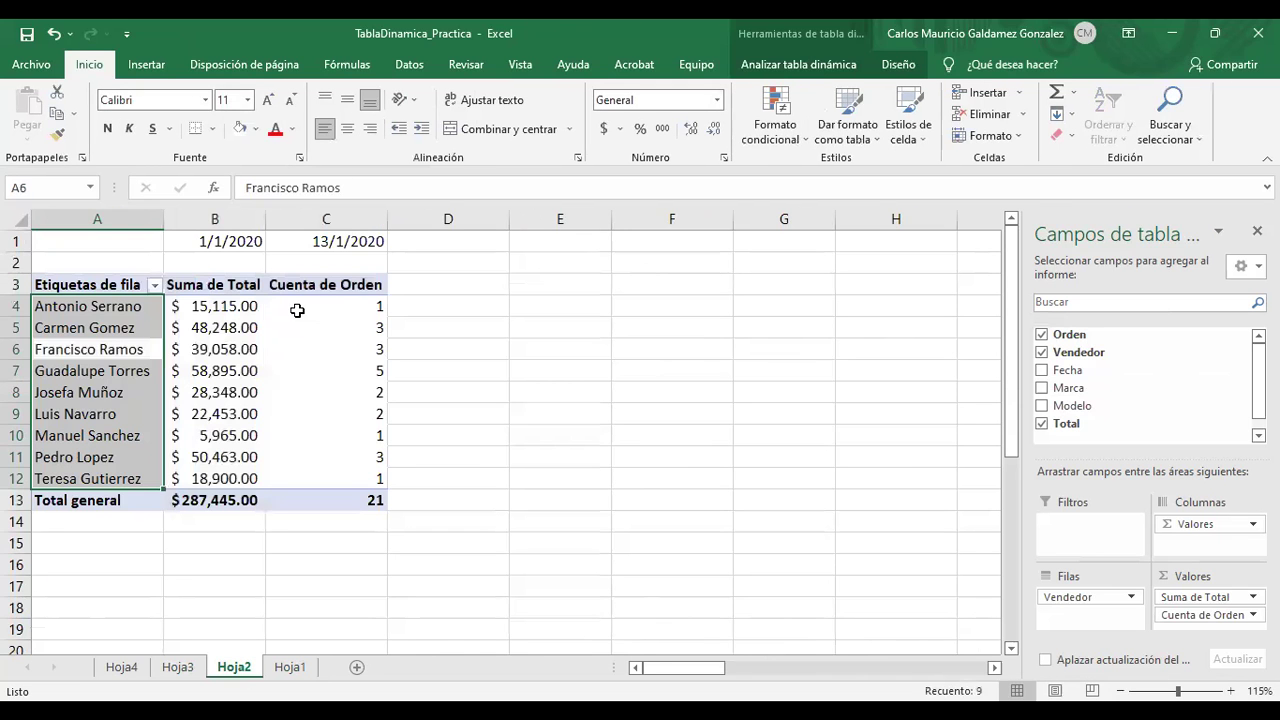
drag(297, 311, 352, 481)
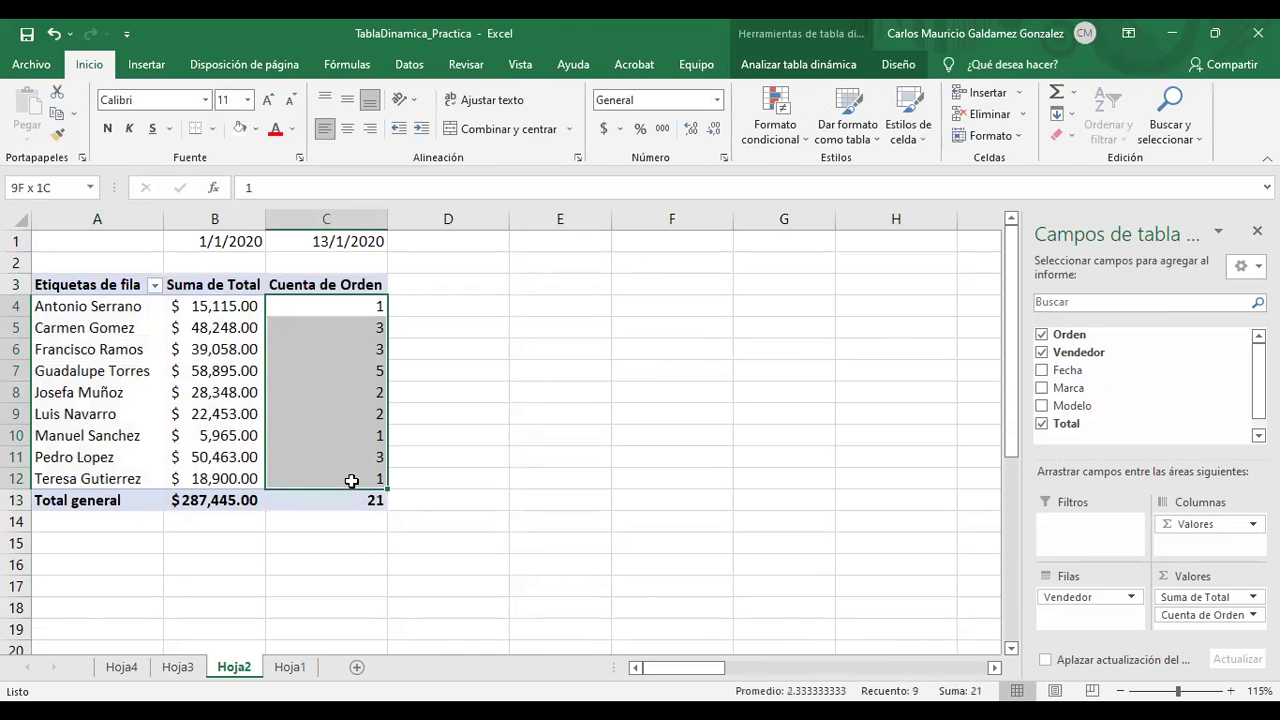
drag(182, 308, 211, 480)
- Return to the brand pivot table on Hoja3 and briefly expand the Apple group to check its model breakdown
click(178, 667)
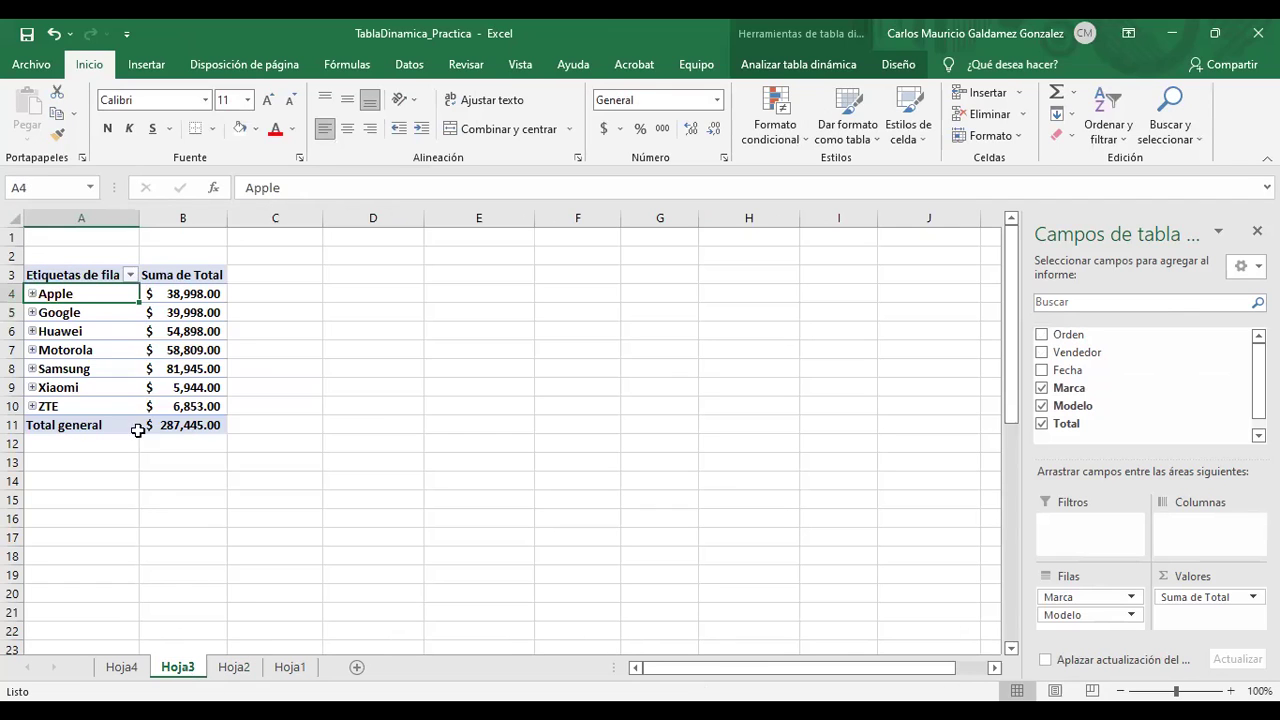
double_click(31, 293)
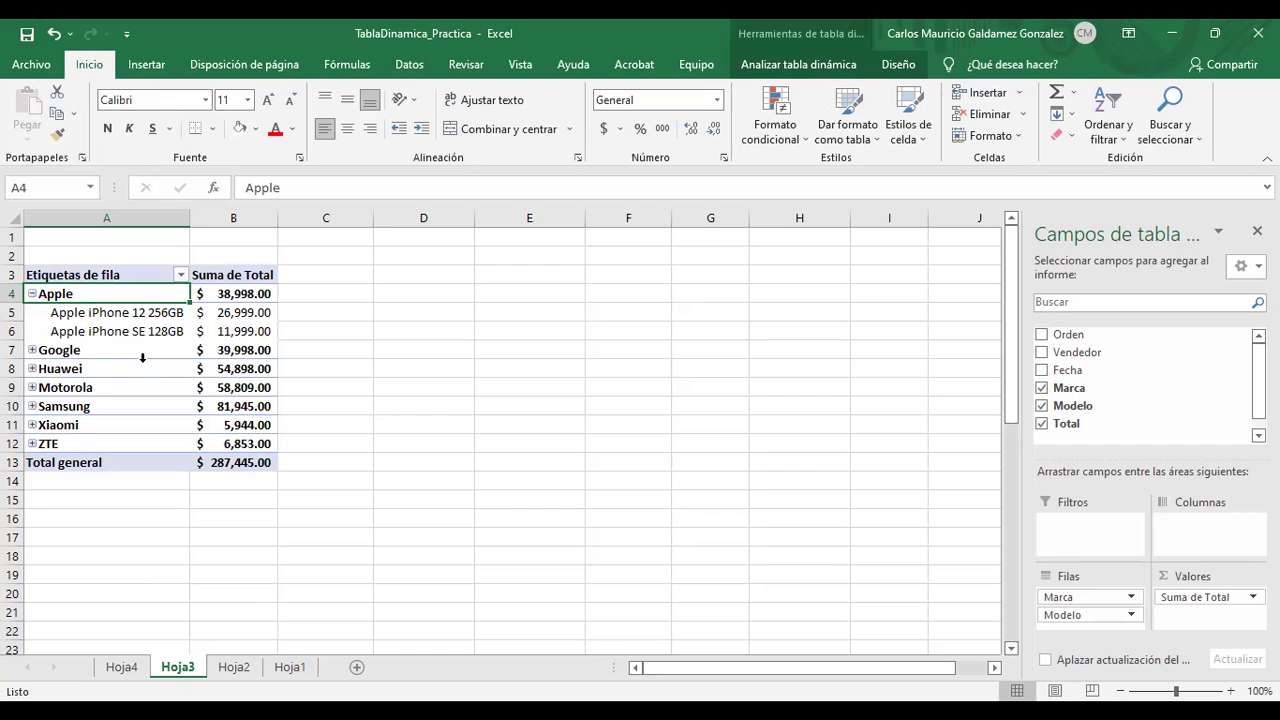
click(32, 294)
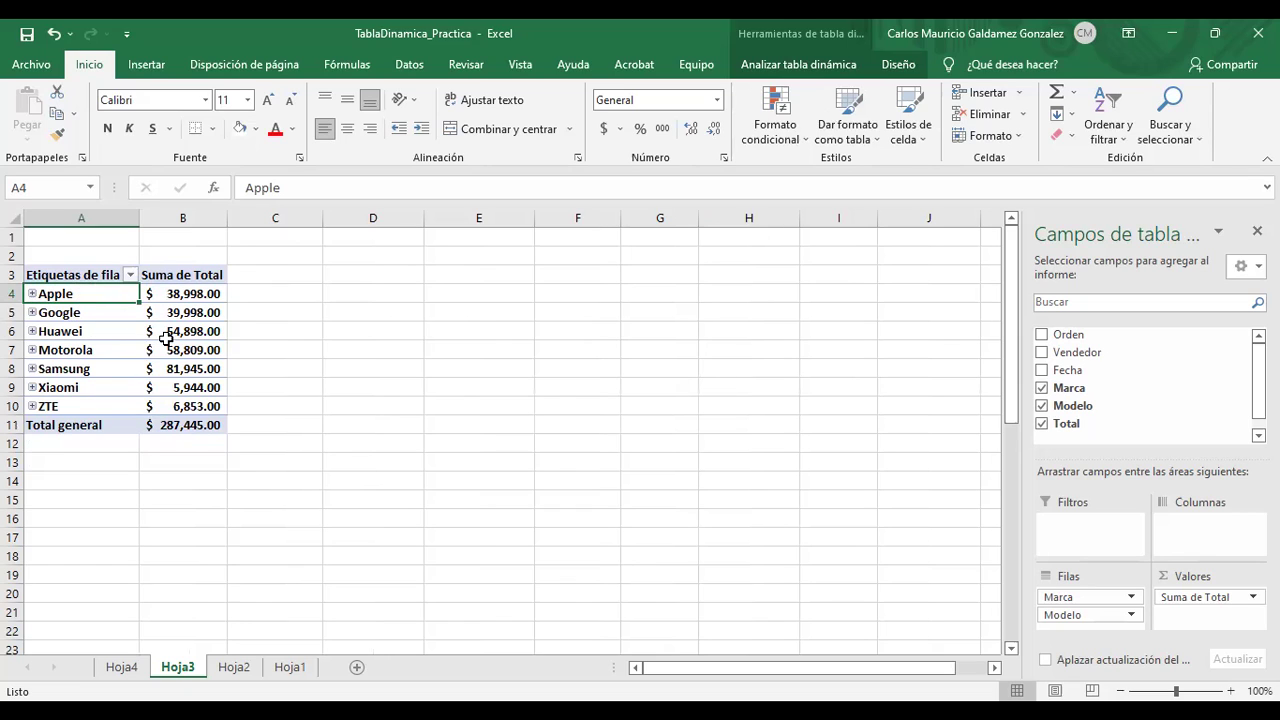
click(31, 349)
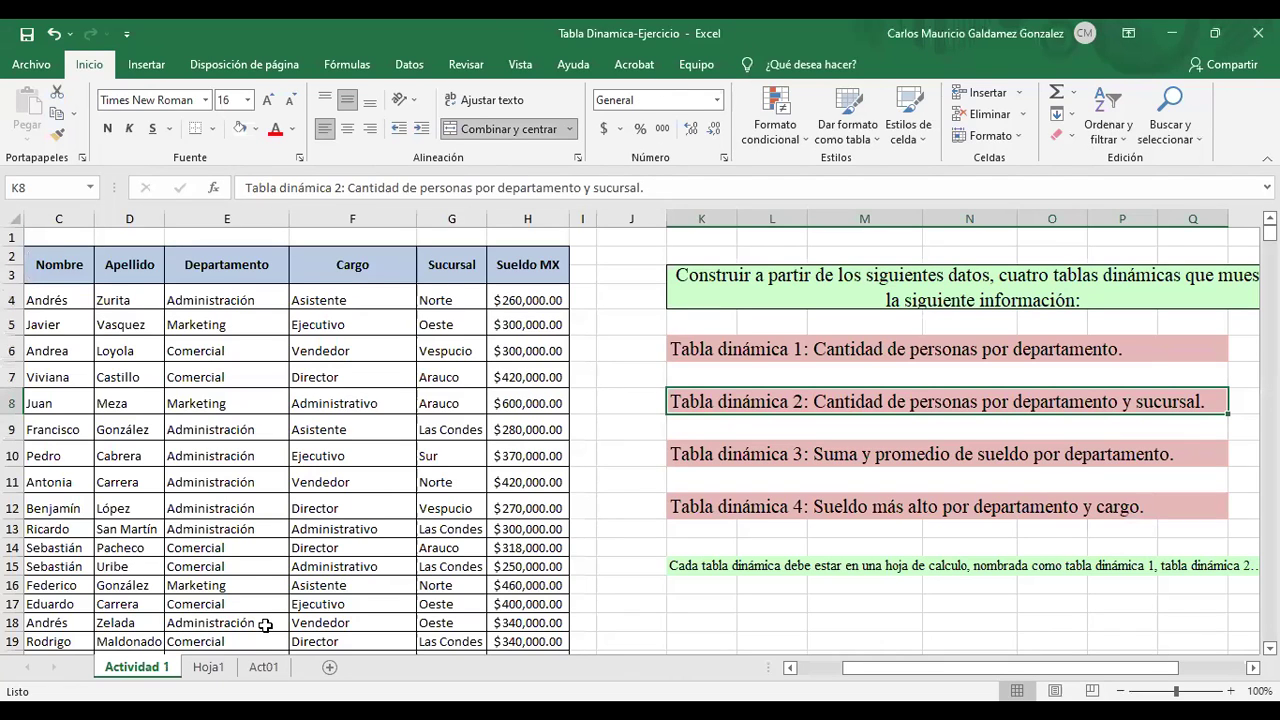
- In the Tabla Dinamica-Ejercicio workbook, look over the Act01 and Hoja1 sheets and the exercise statement on Actividad 1
click(263, 667)
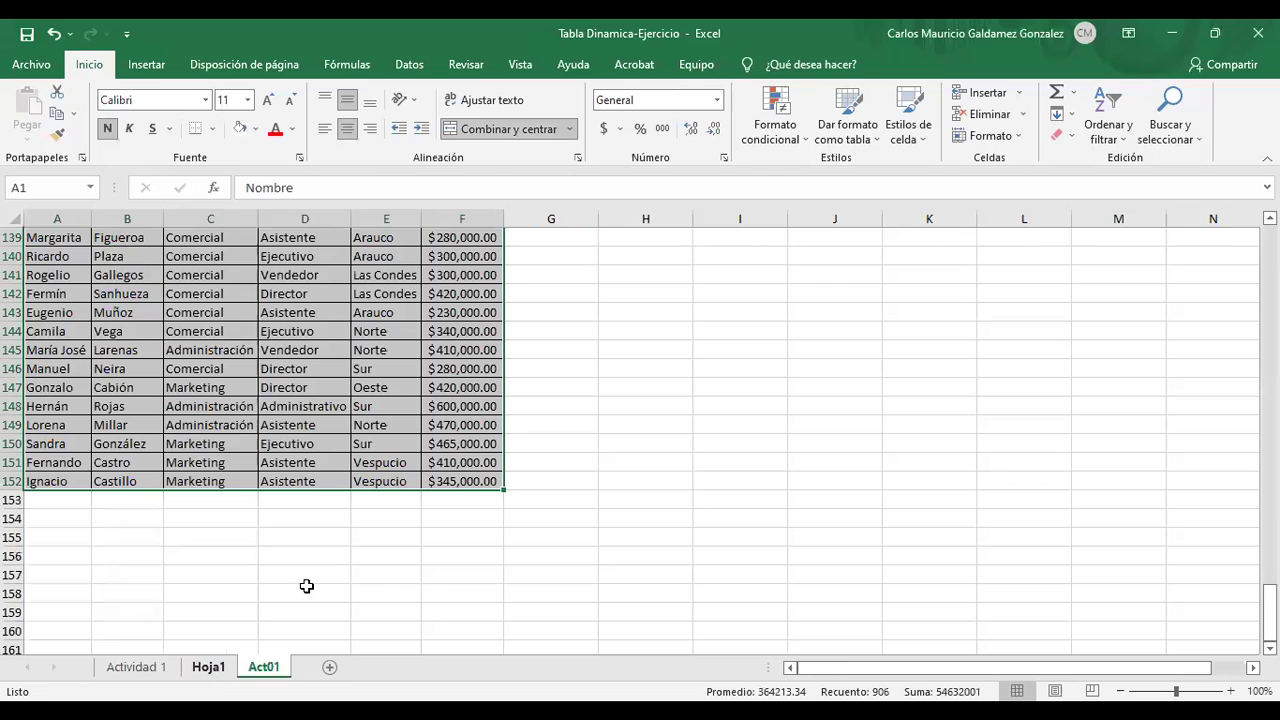
scroll(290, 573, up, 3)
click(137, 667)
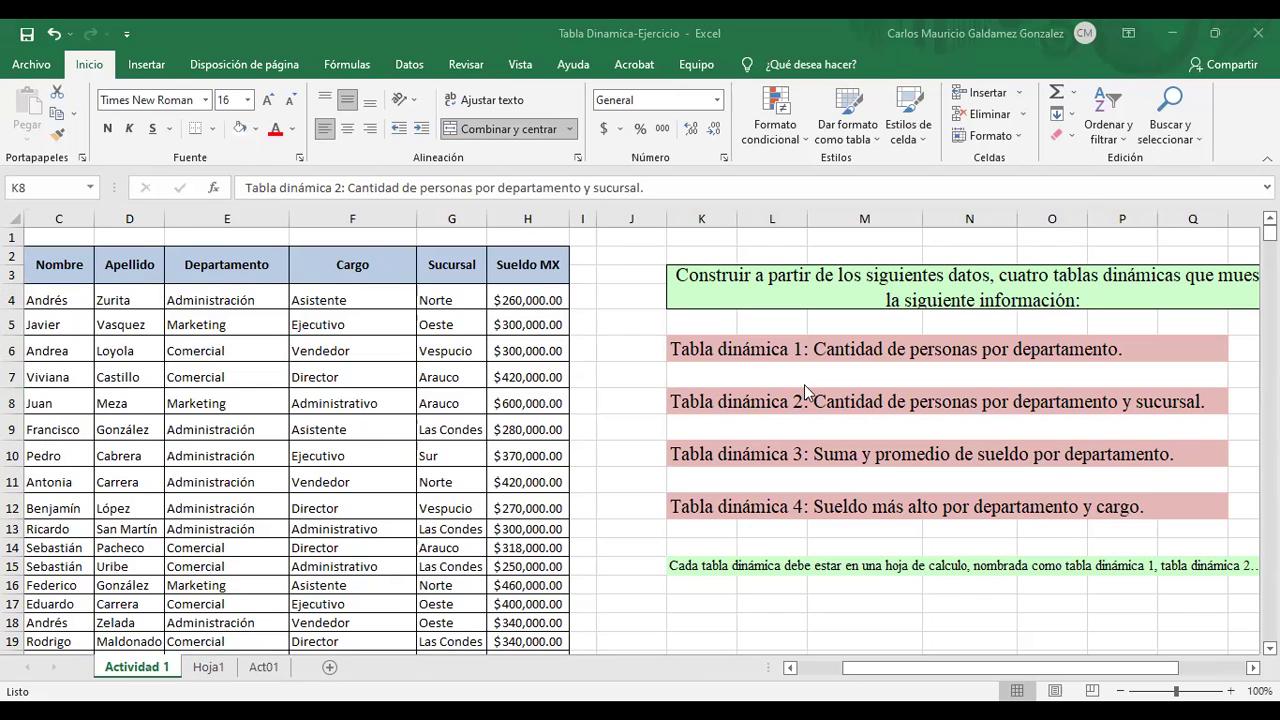
click(701, 285)
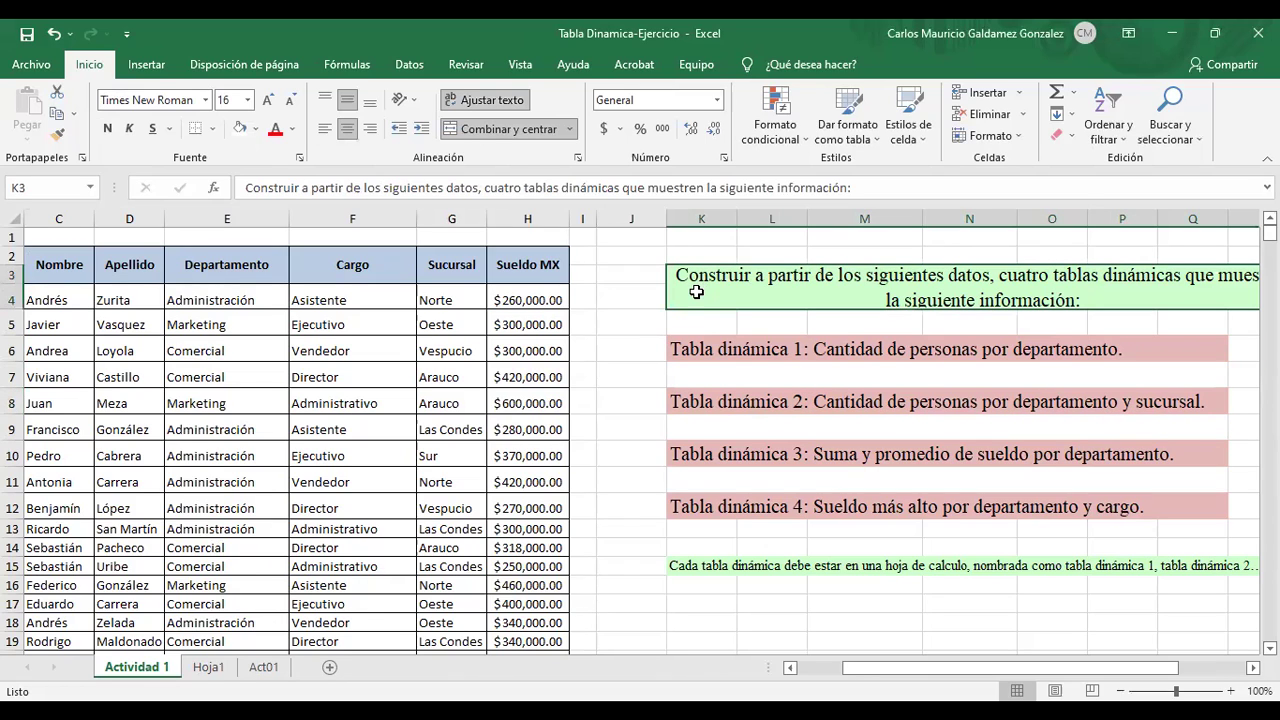
click(197, 673)
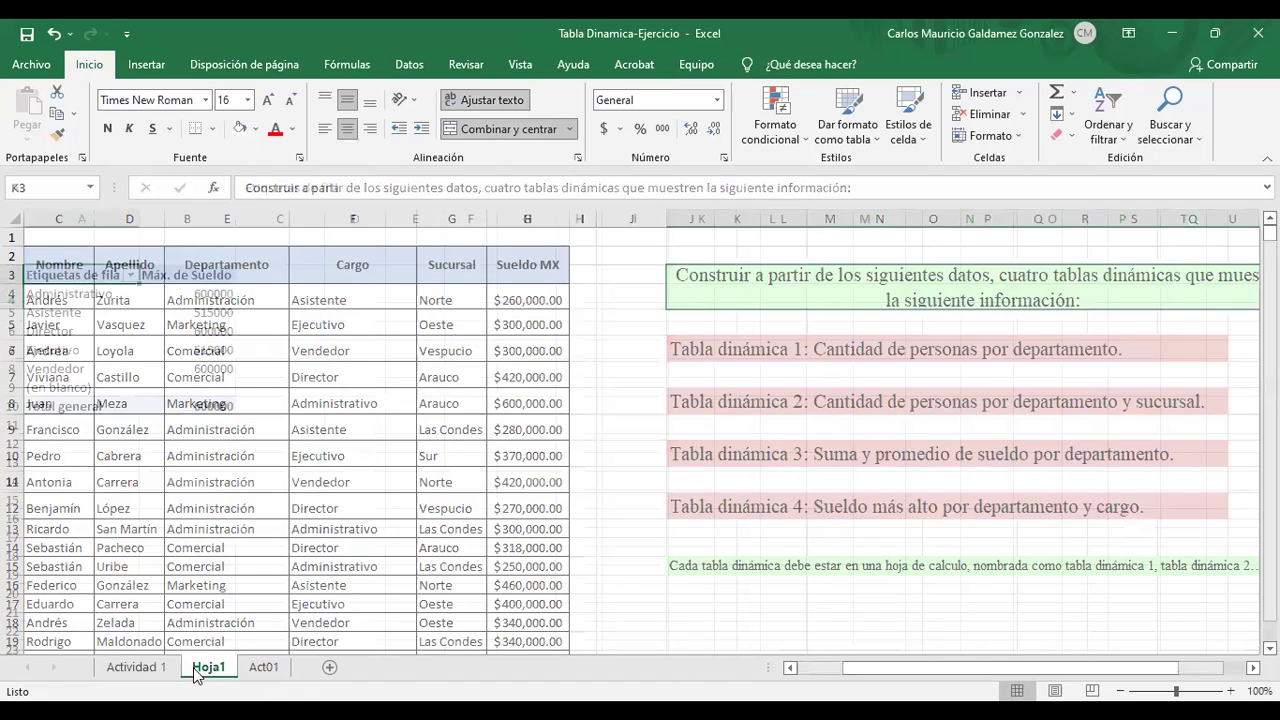
click(160, 672)
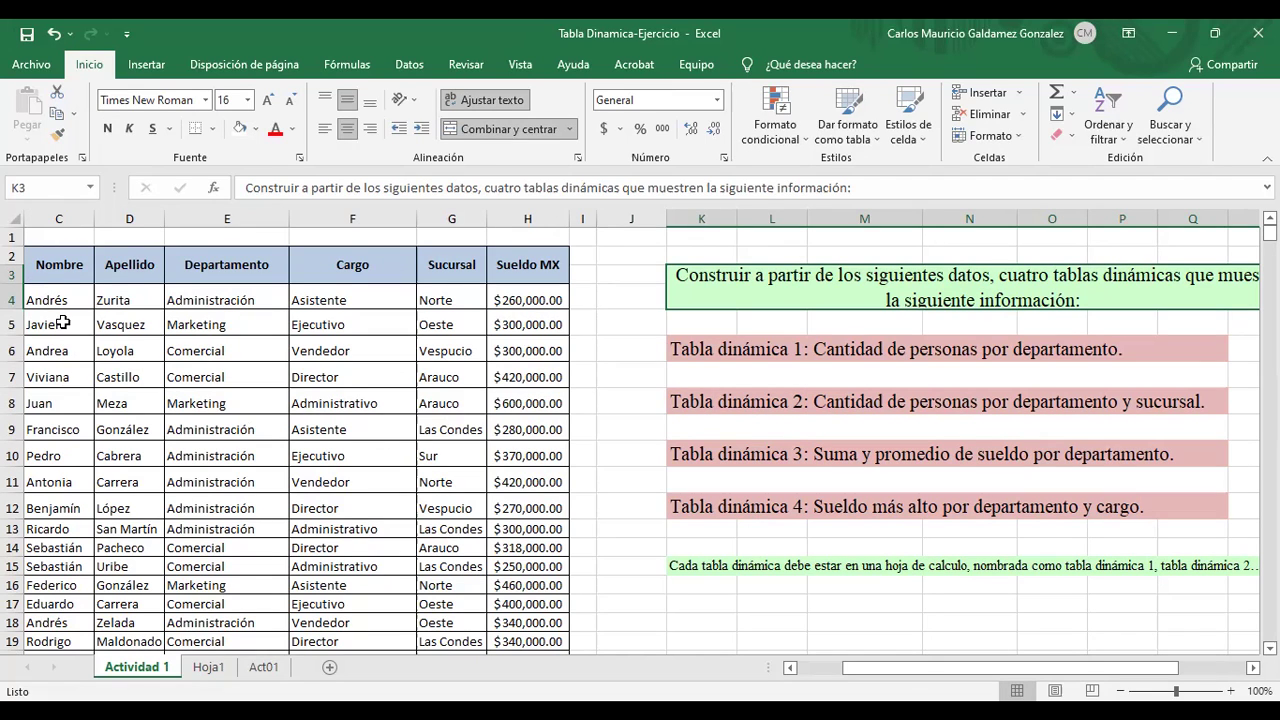
click(48, 272)
- On Act01, clear the whole-table selection and go back to the start of the employee table
click(260, 669)
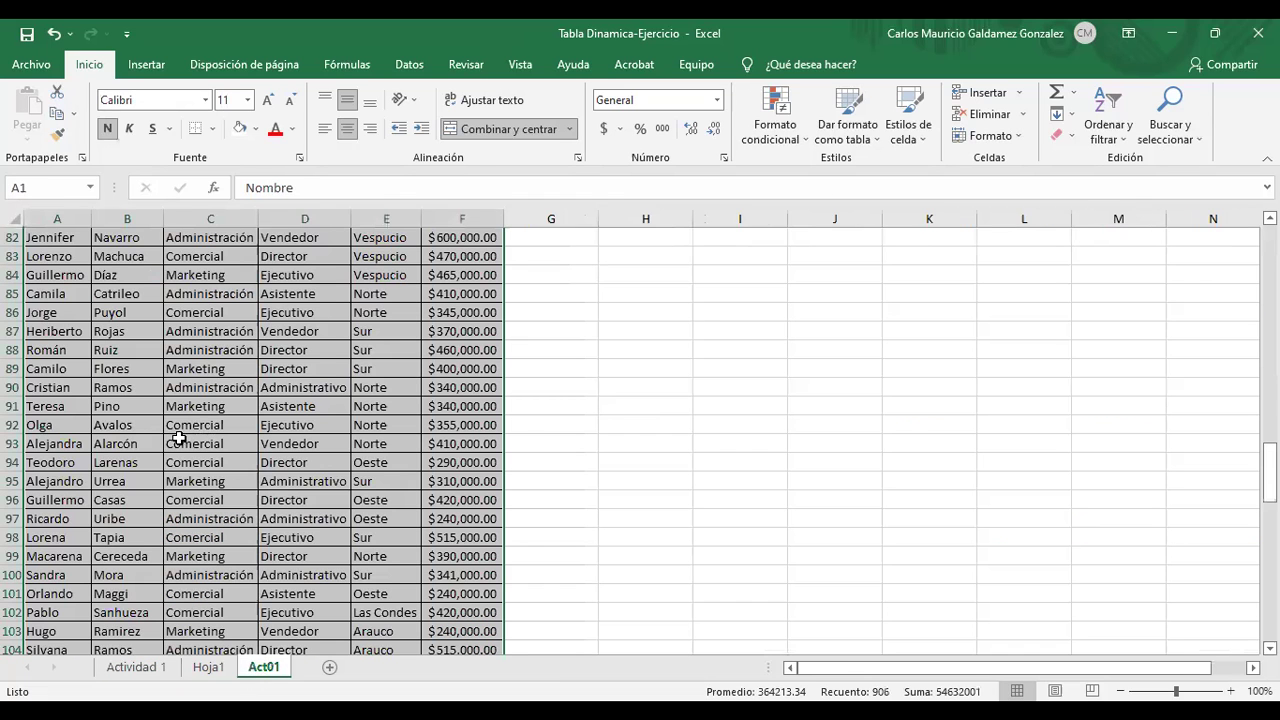
click(178, 441)
scroll(142, 453, up, 13)
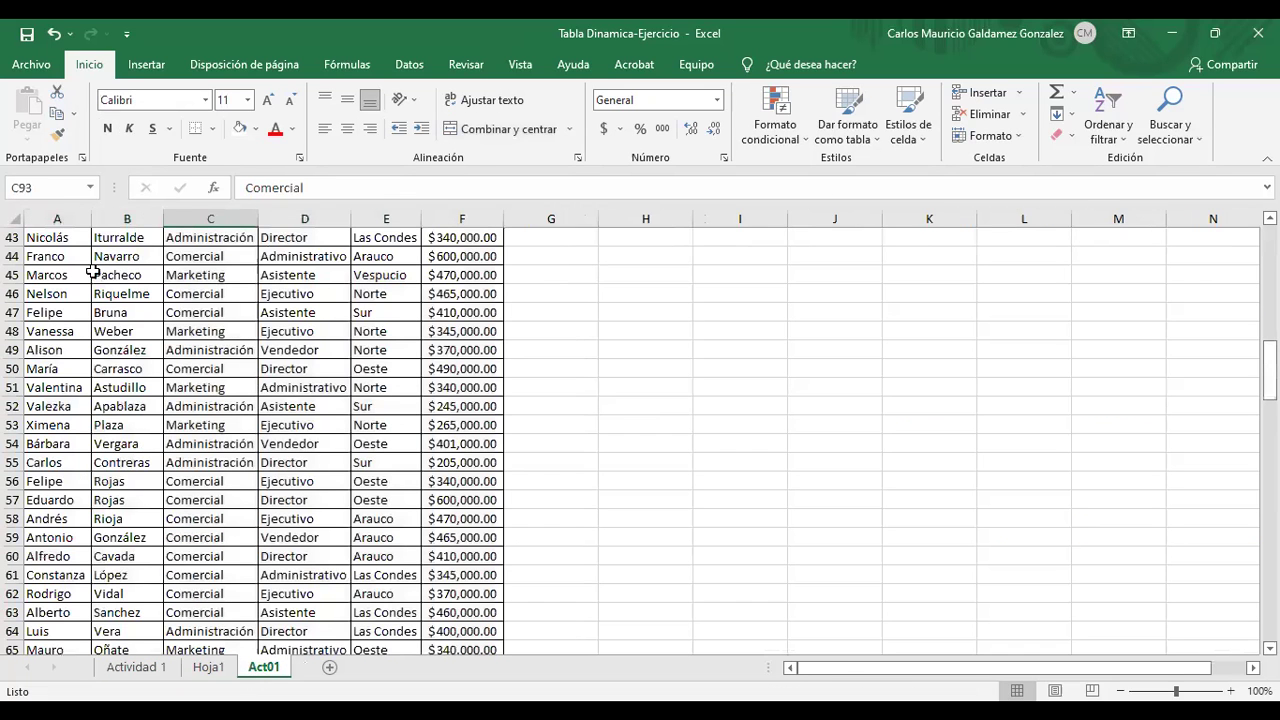
scroll(94, 266, up, 14)
click(72, 251)
- Read the four pivot table tasks on Actividad 1, from people per department to highest salary by department and position
click(148, 670)
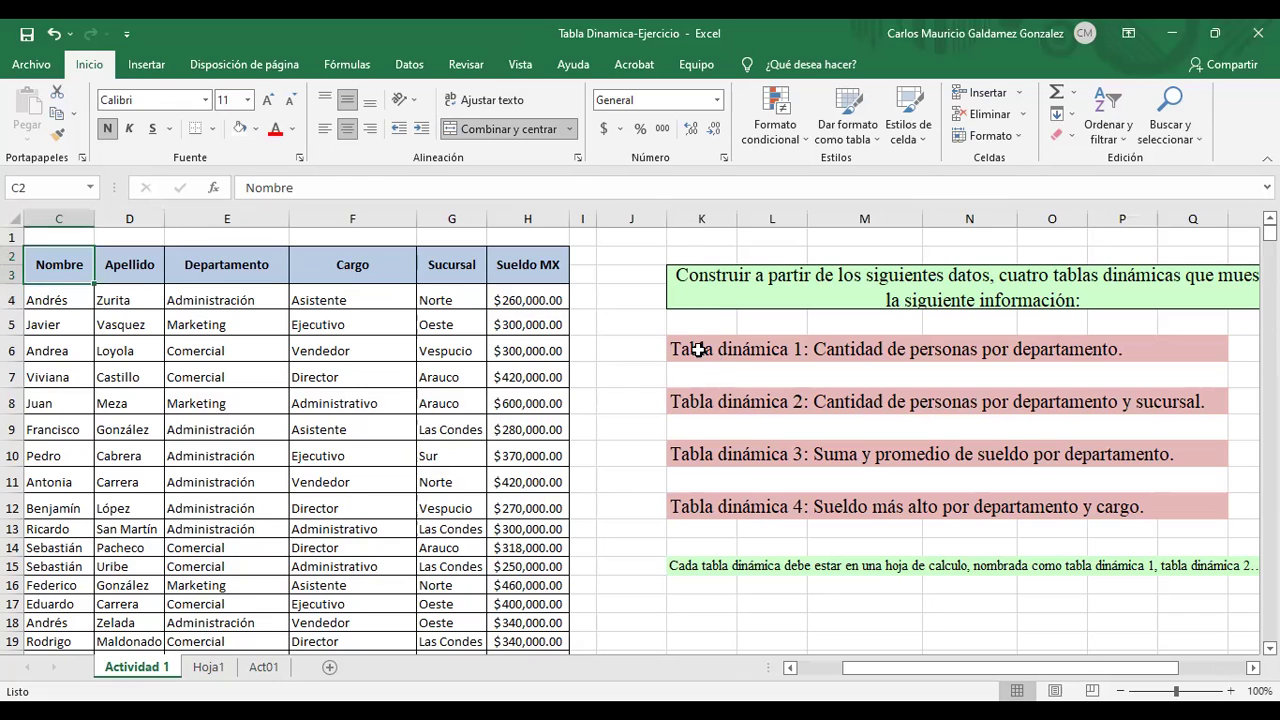
click(698, 350)
click(698, 403)
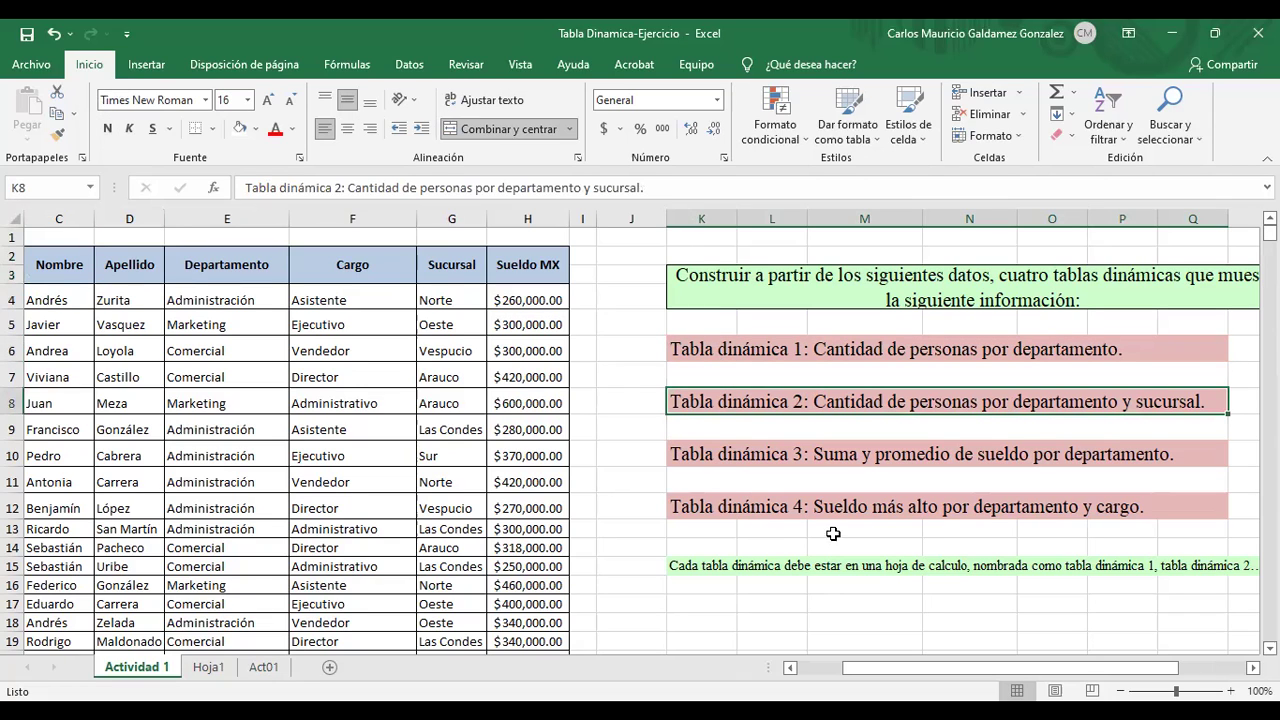
click(696, 458)
click(705, 510)
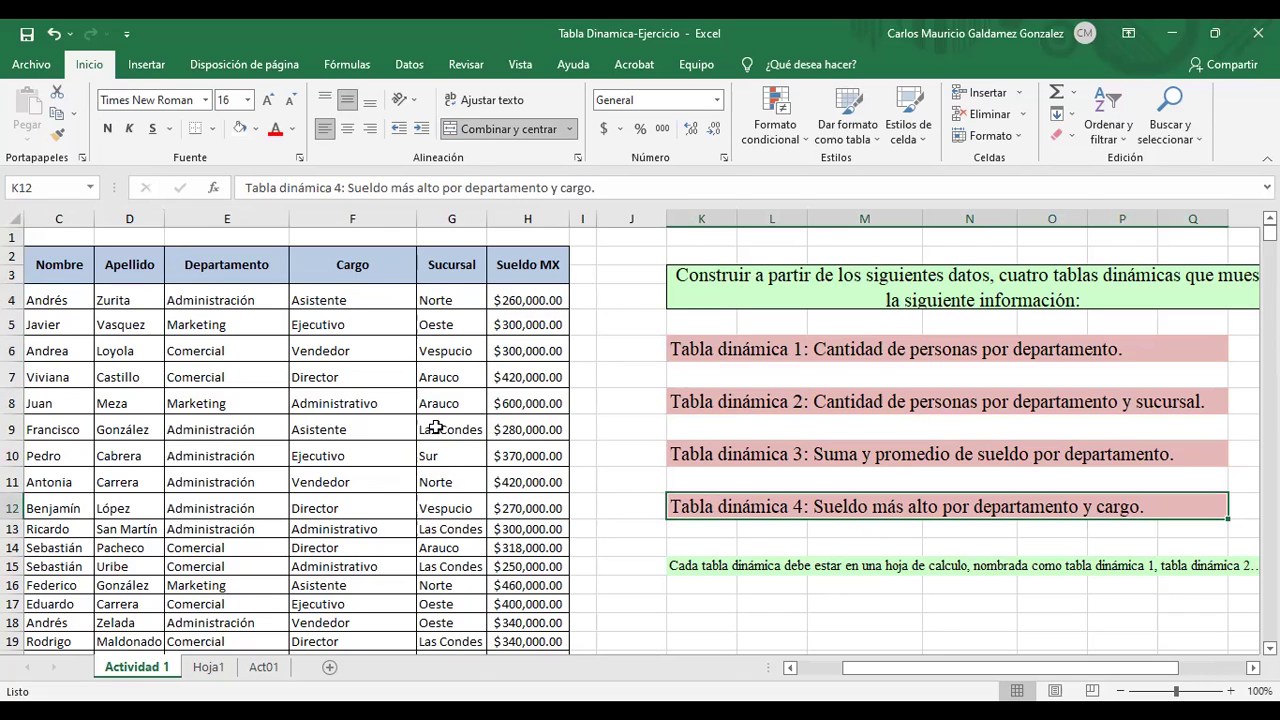
click(699, 346)
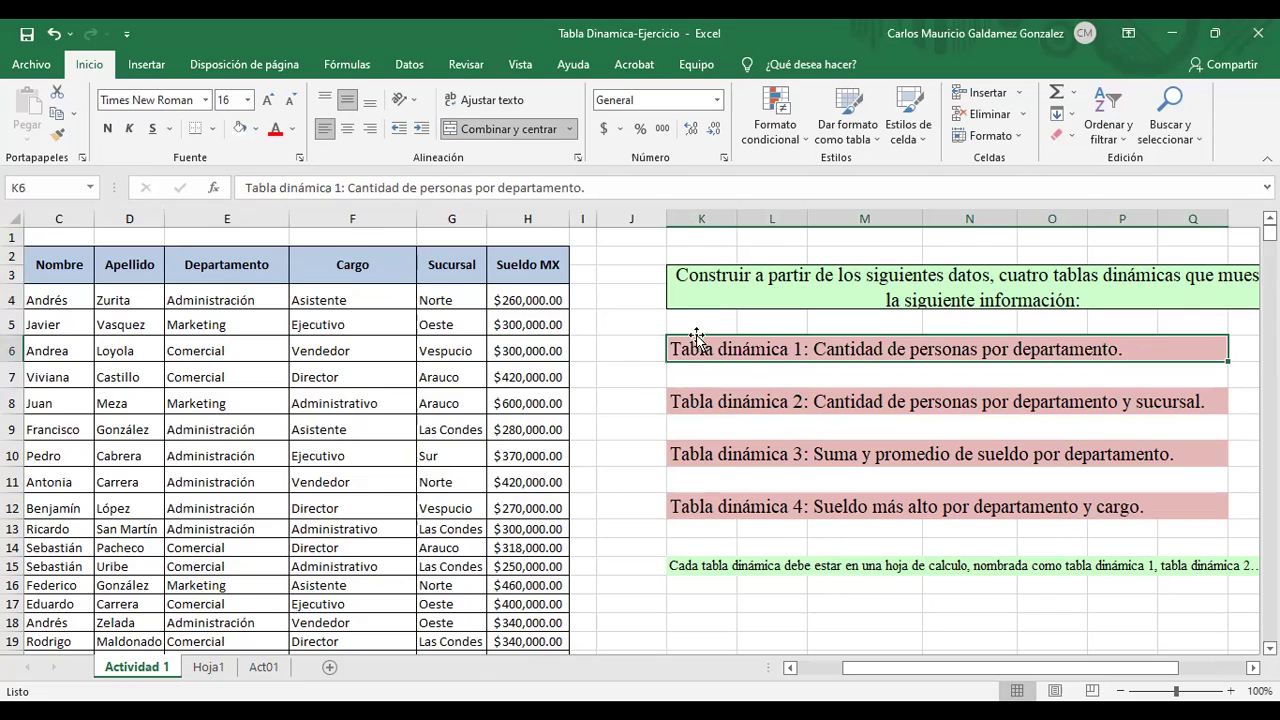
- Select the employee records down to the last row and narrow the selection to the Nombre column to check the people listed
click(55, 298)
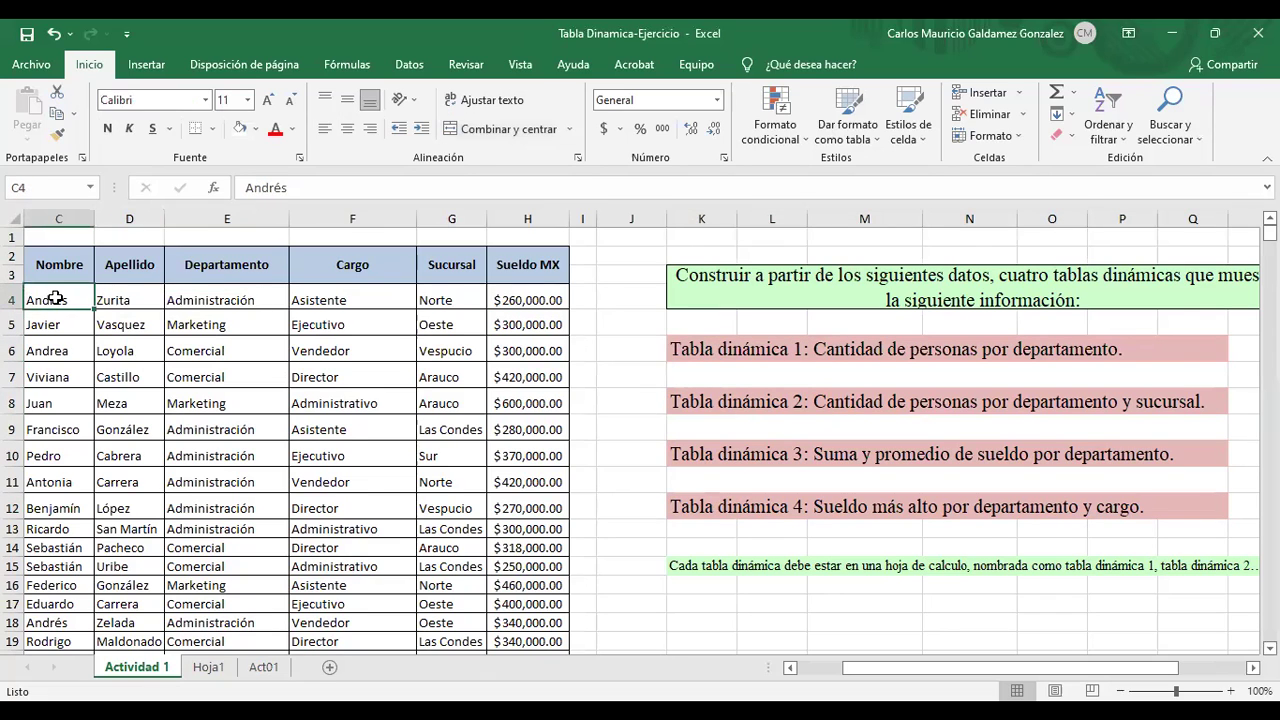
key(ctrl+shift+Right)
key(ctrl+shift+Down)
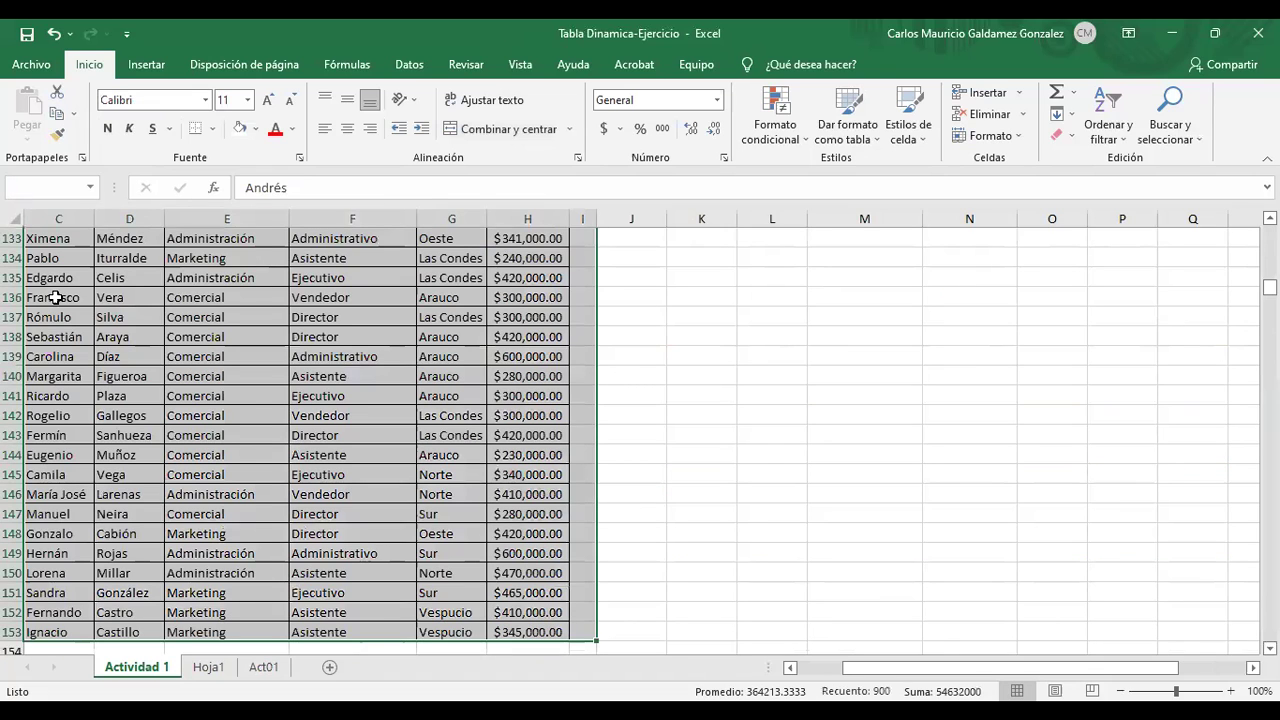
key(ctrl+shift+Left)
scroll(57, 355, up, 5)
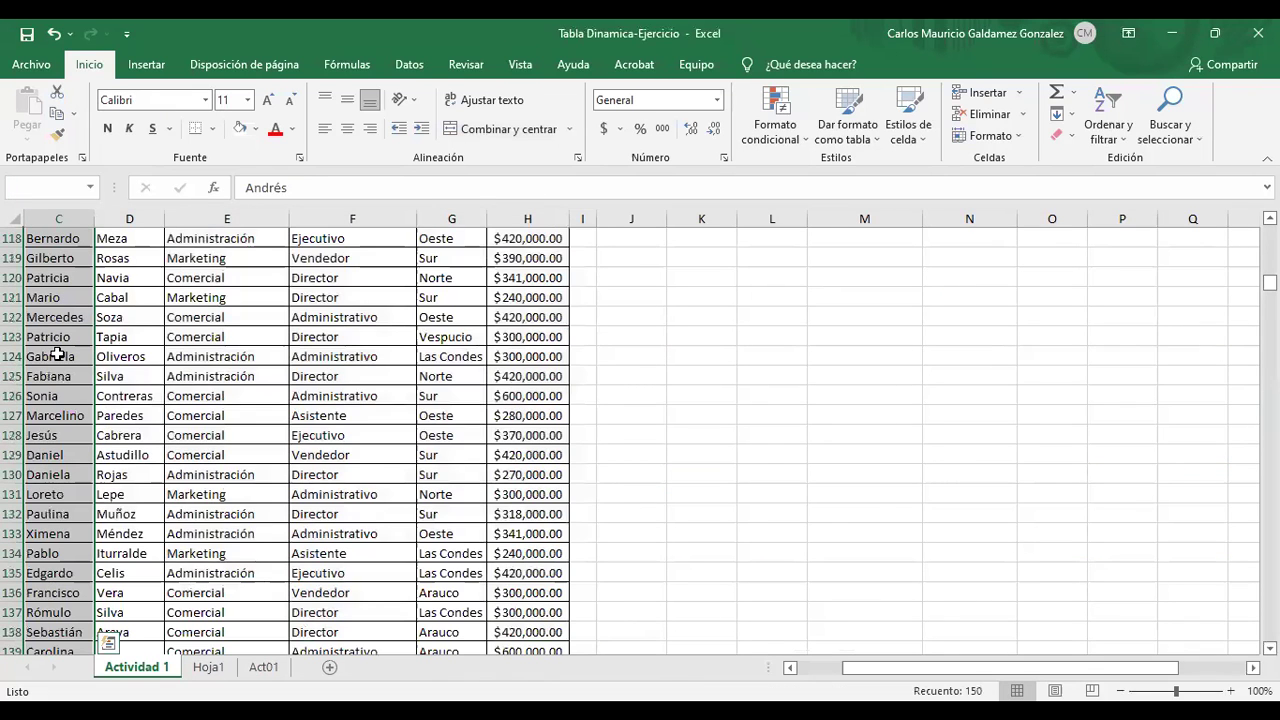
scroll(57, 355, up, 20)
scroll(40, 310, up, 10)
- Examine the employee table's headings one by one: Nombre, Apellido, Departamento, Cargo, Sucursal and Sueldo MX
click(46, 277)
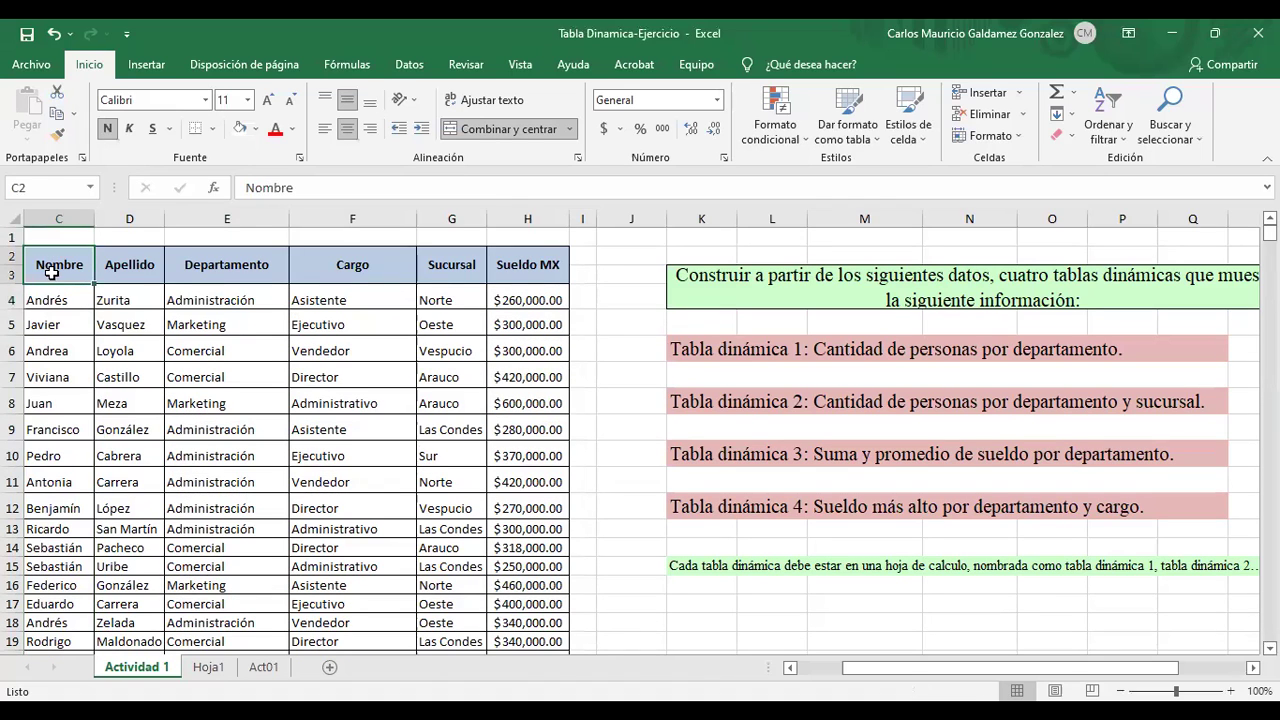
drag(46, 272, 118, 278)
click(226, 266)
click(352, 266)
click(451, 266)
click(509, 283)
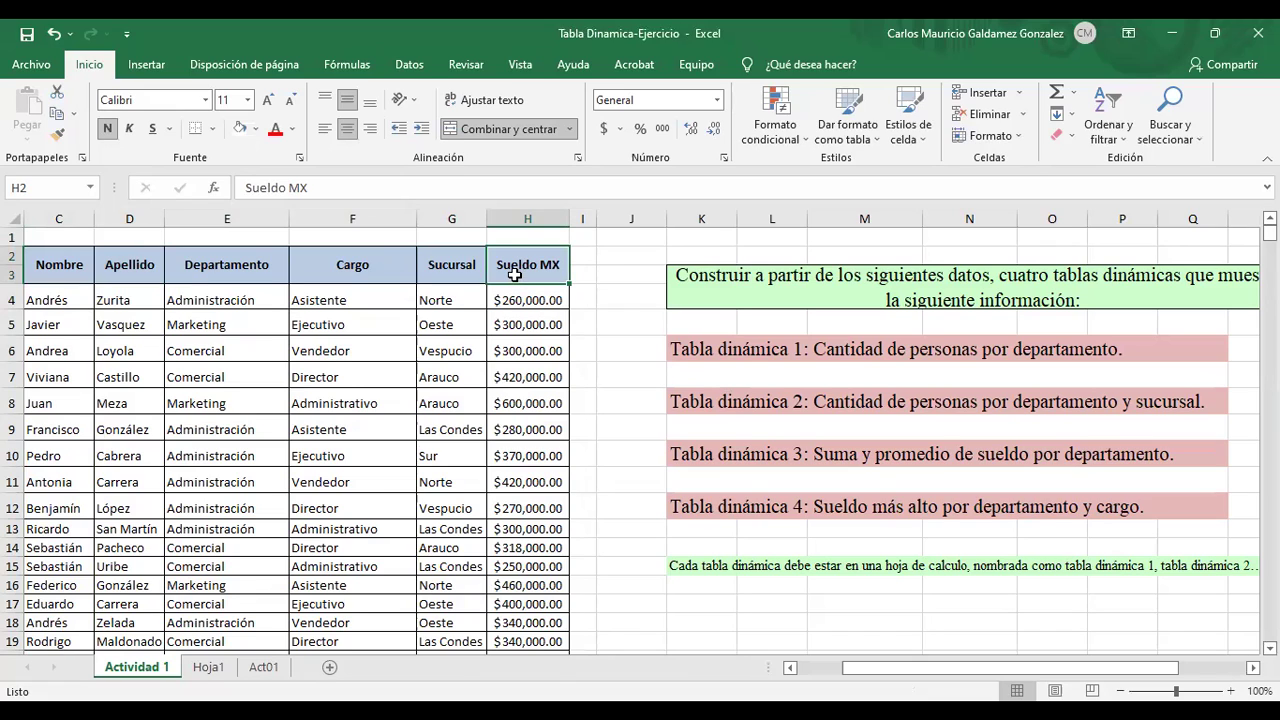
- Narrow column J on Actividad 1 so the full exercise instructions fit in view, and open the Act01 sheet
click(743, 293)
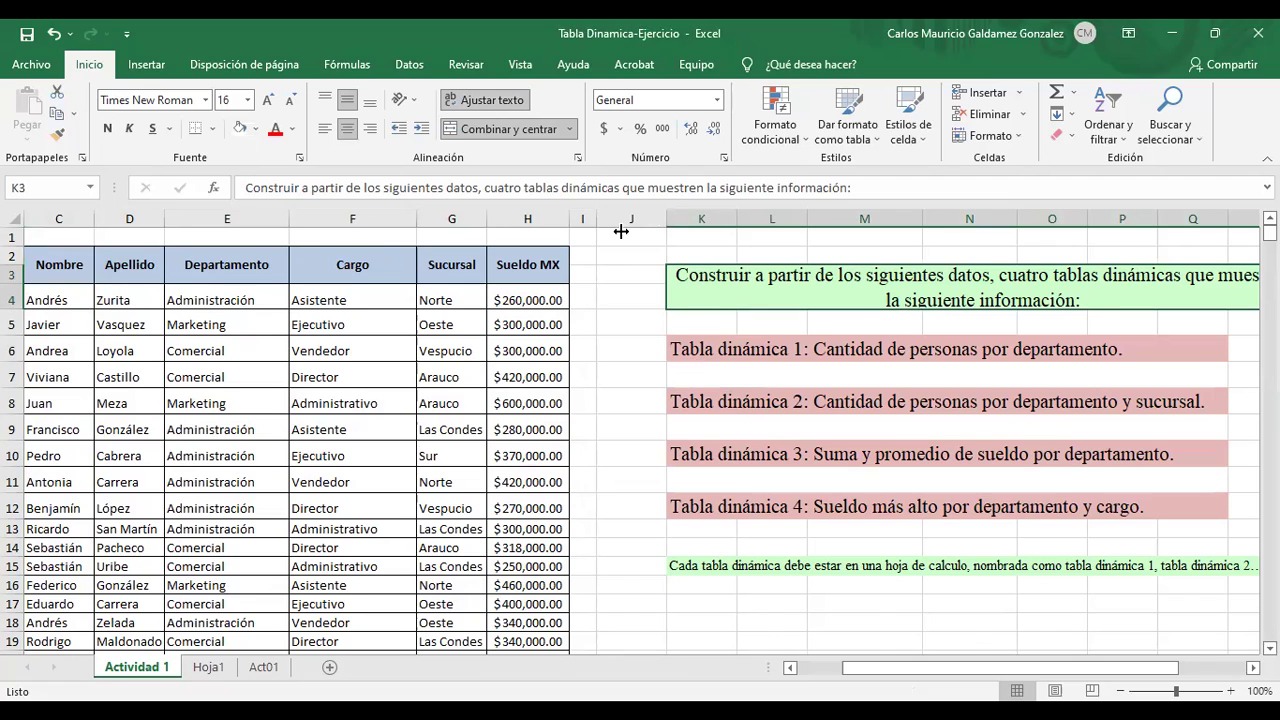
drag(621, 231, 624, 231)
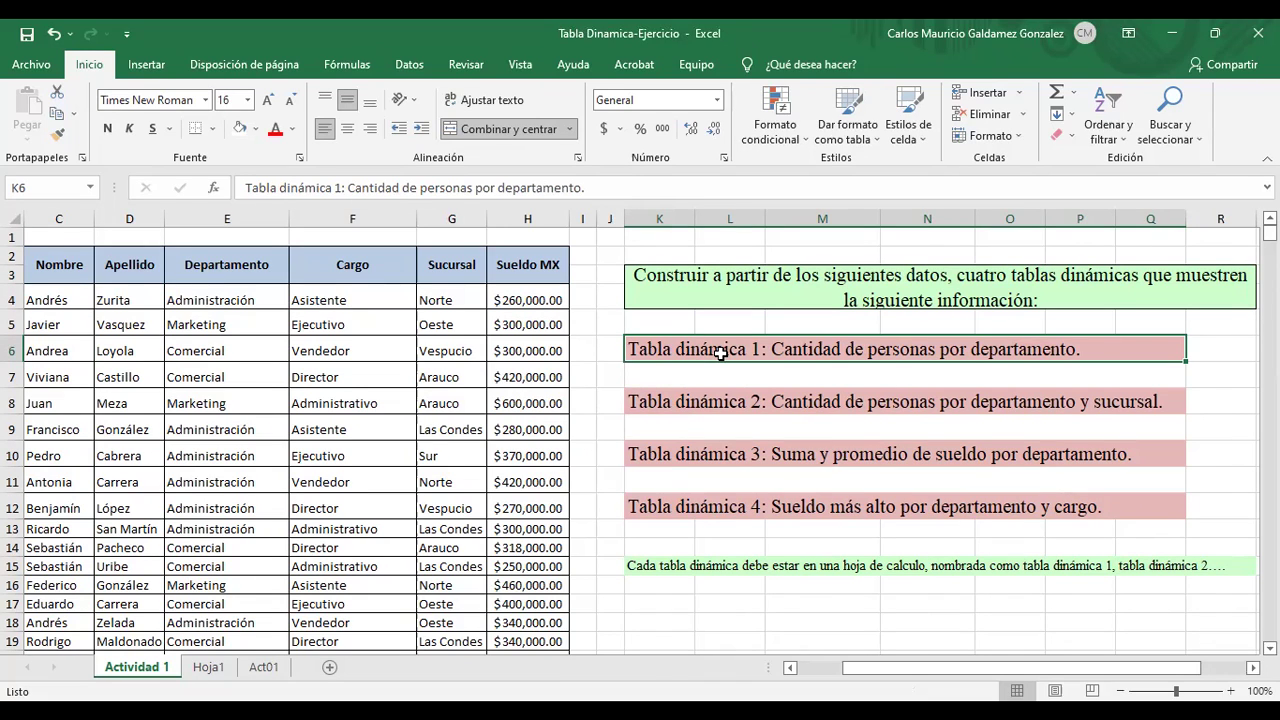
click(272, 667)
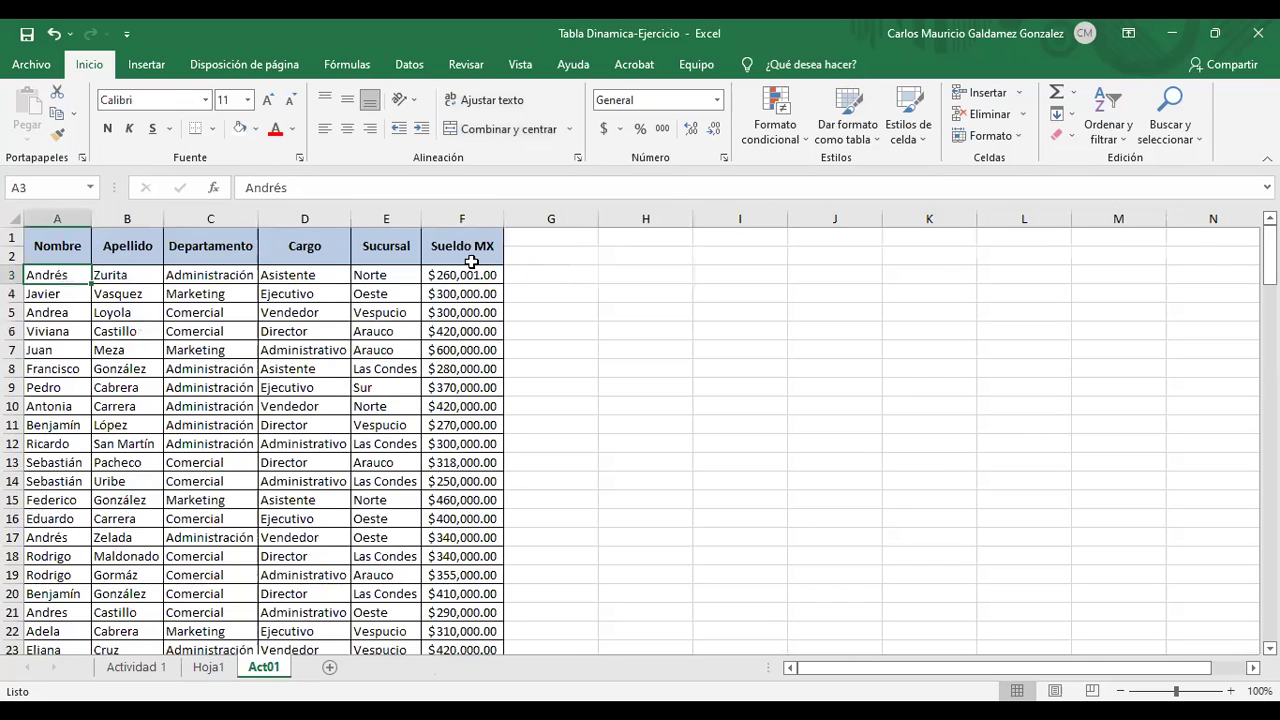
click(145, 66)
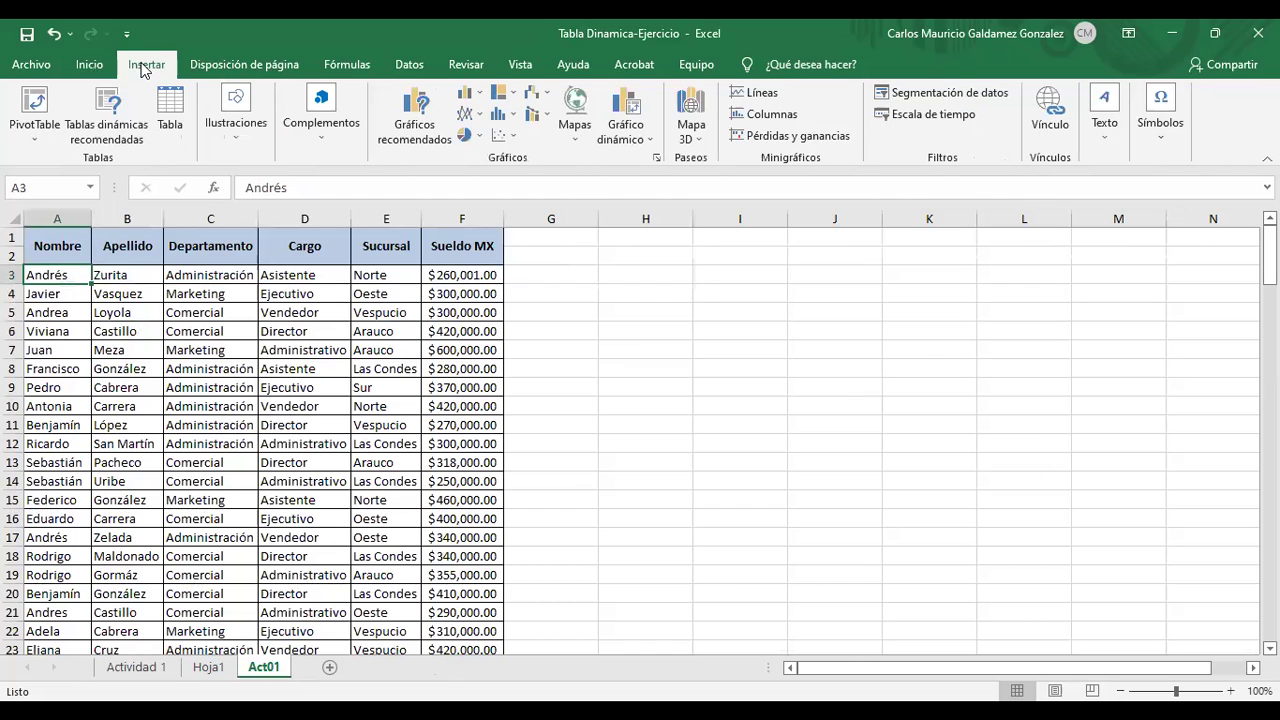
click(133, 120)
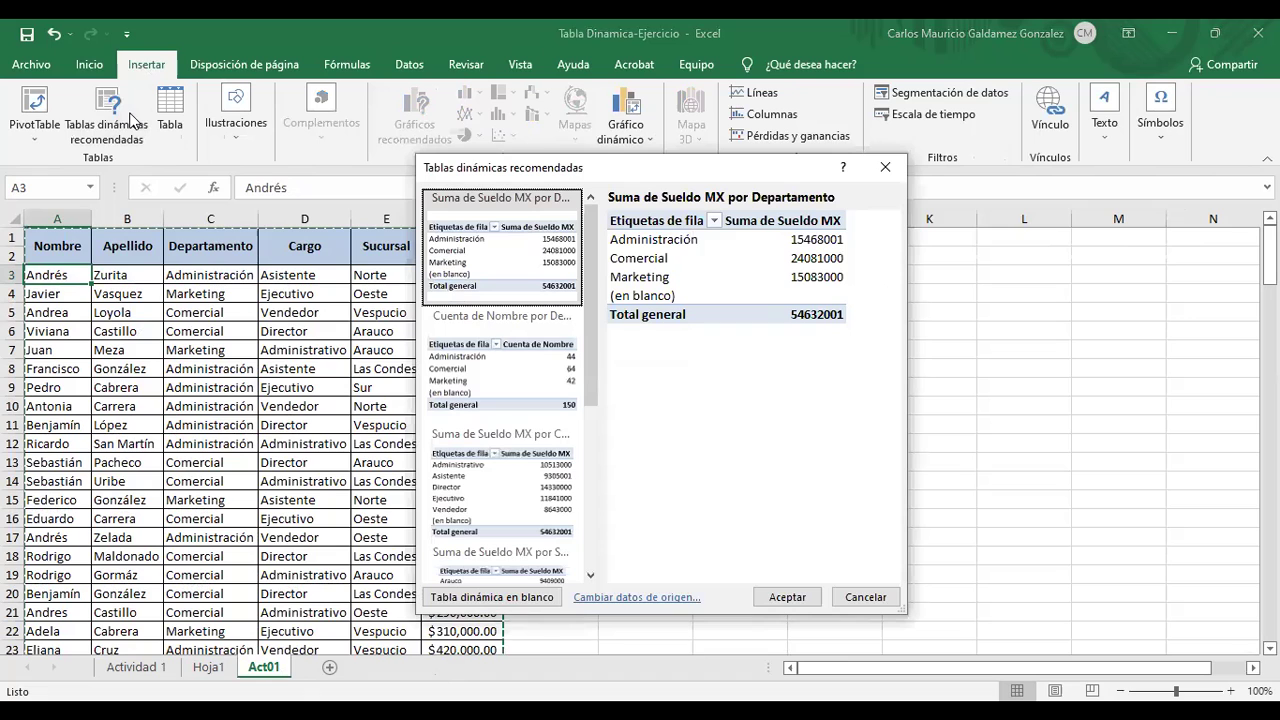
drag(900, 600, 790, 600)
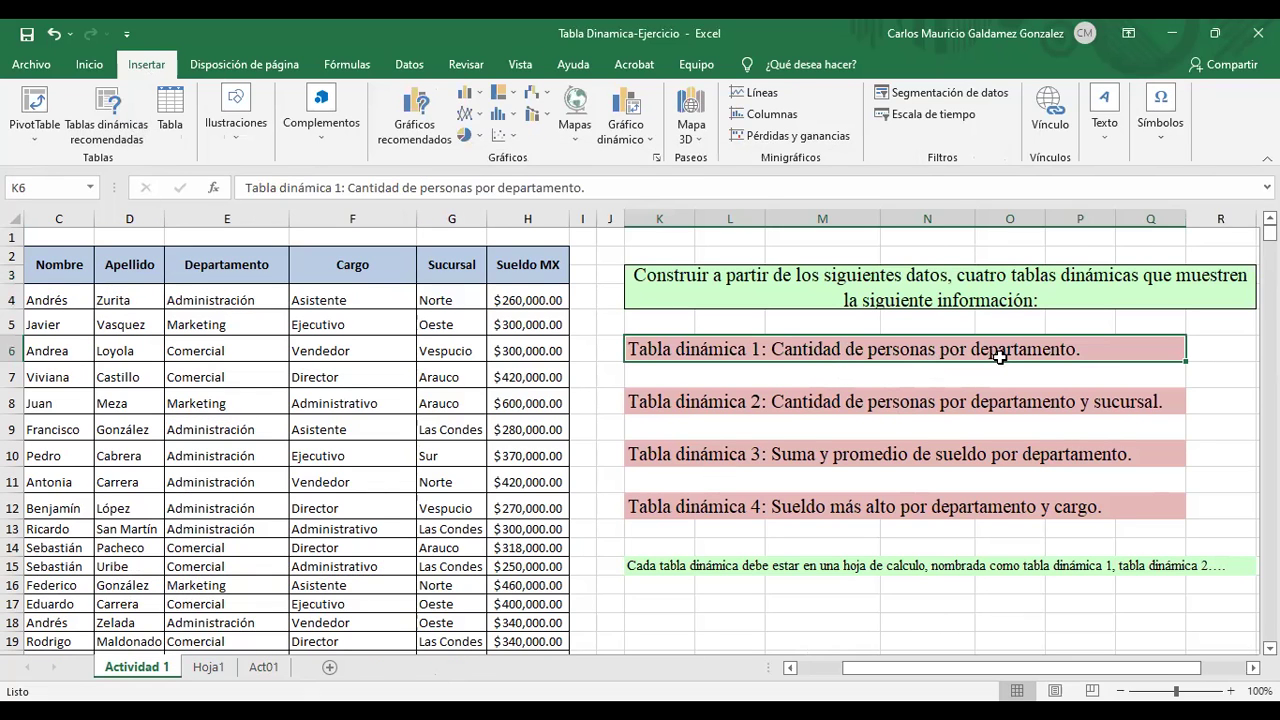
click(263, 668)
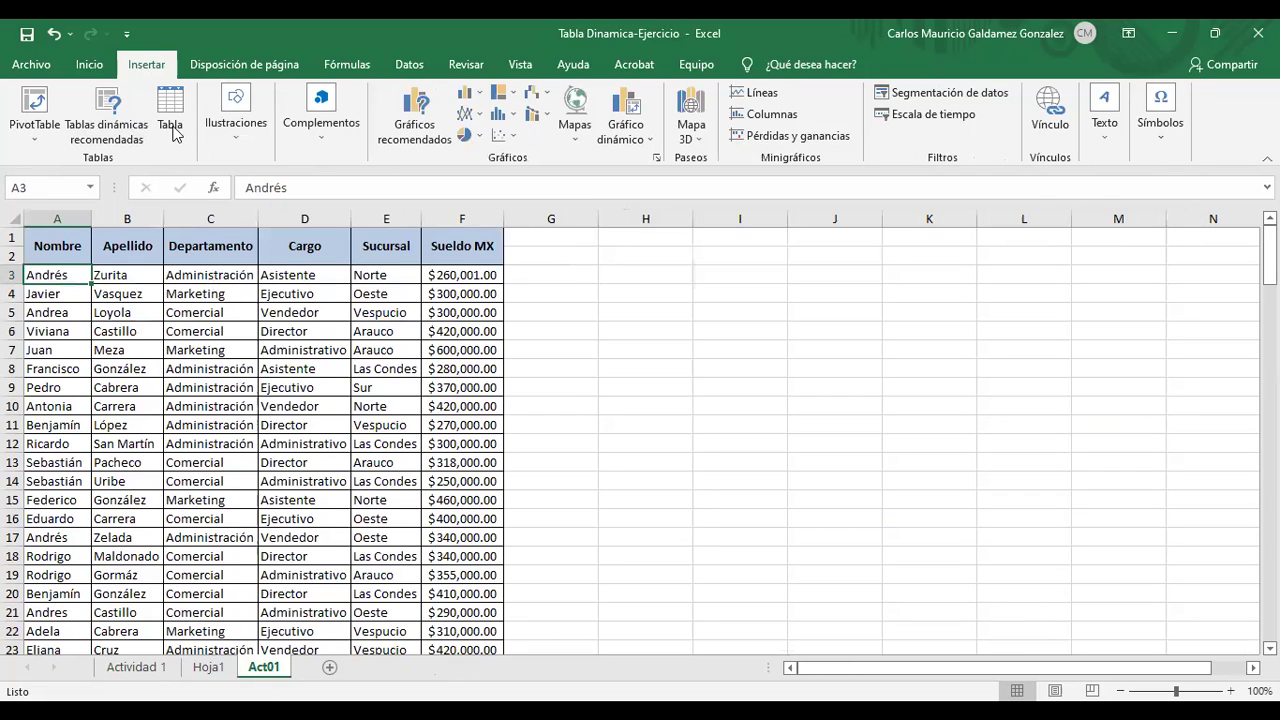
- Insert the recommended pivot table Cuenta de Nombre por Departamento from the Act01 data and move its new sheet after Act01
click(108, 122)
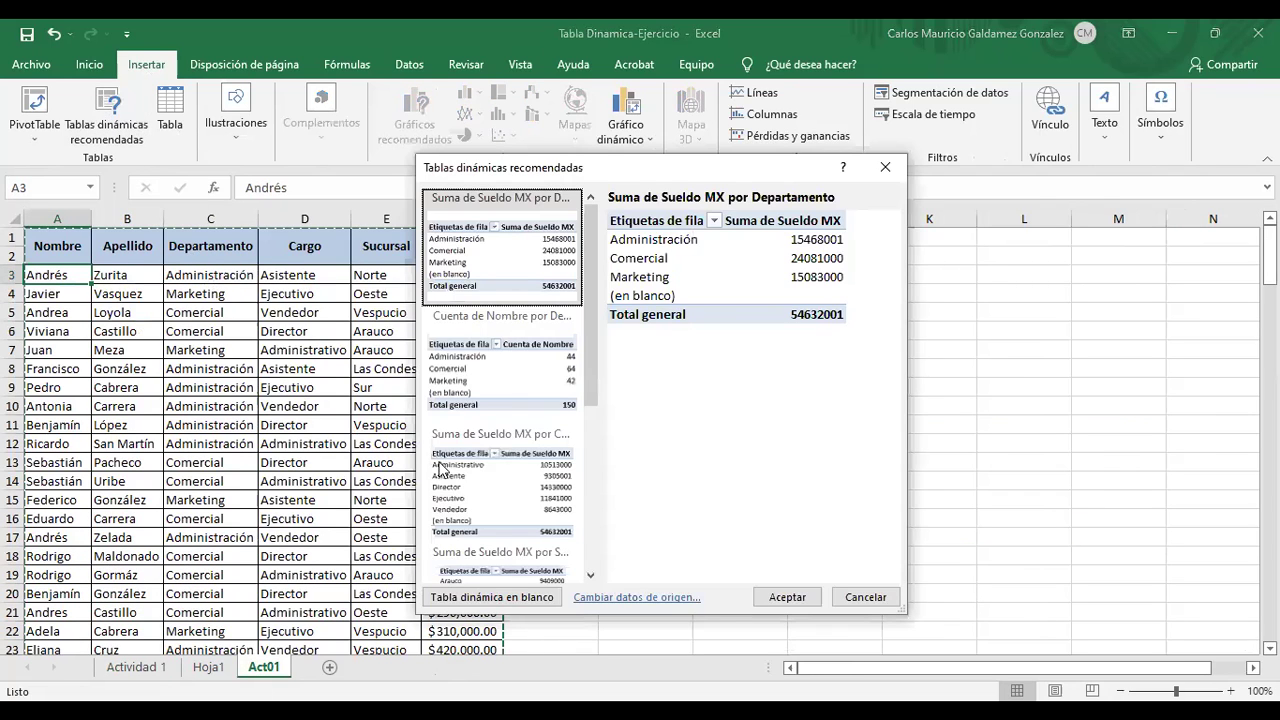
click(500, 401)
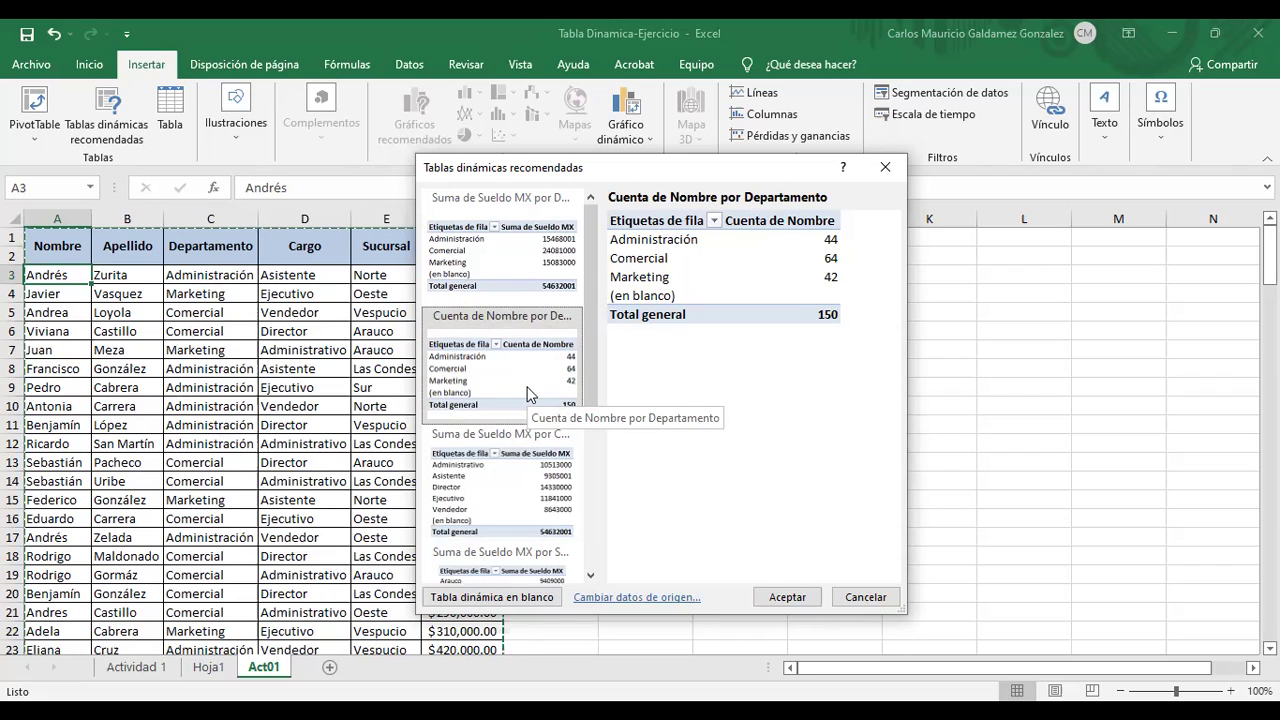
click(774, 599)
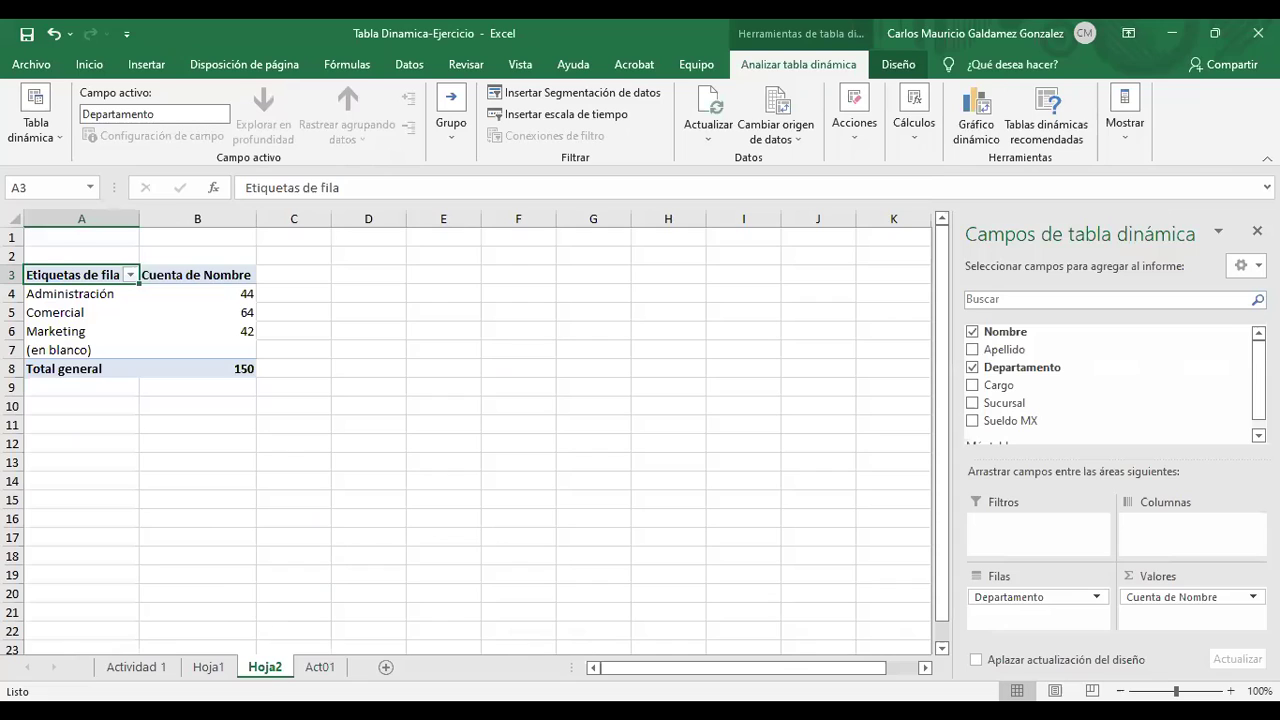
drag(338, 665, 352, 665)
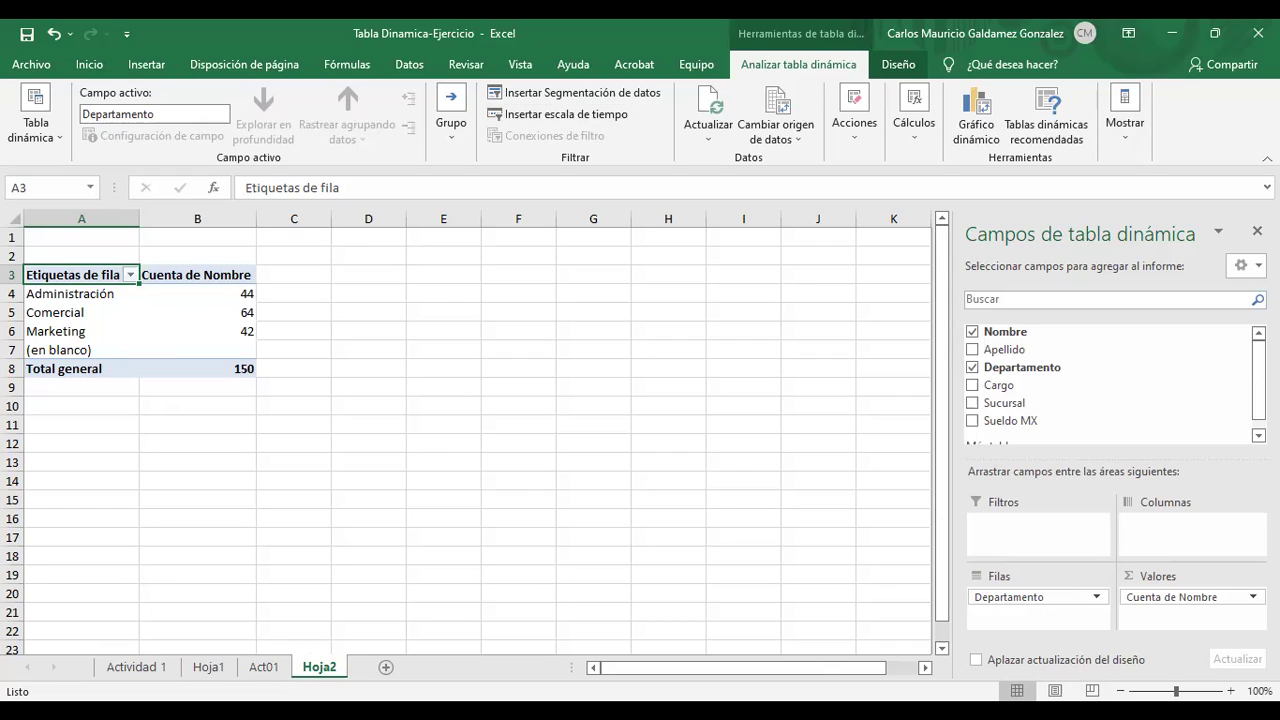
- Examine how Departamento in the rows and Nombre in the values make up the people-per-department pivot table
click(1022, 603)
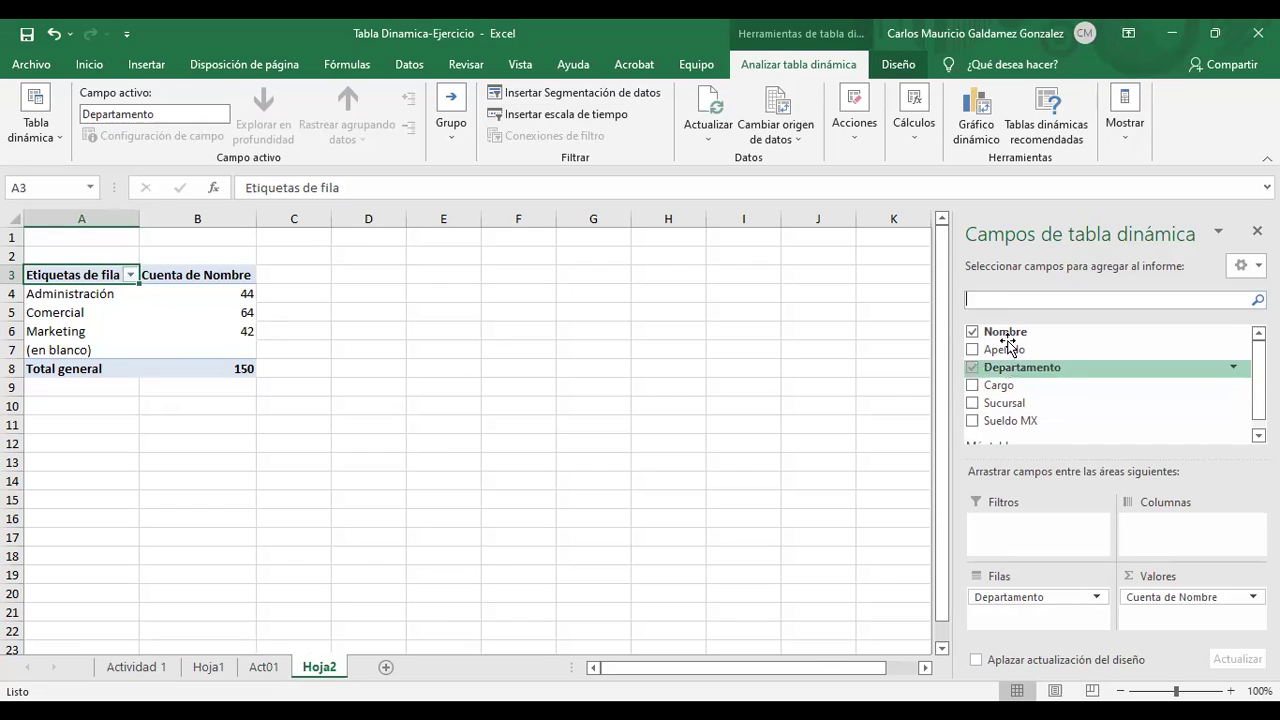
drag(1008, 341, 1190, 610)
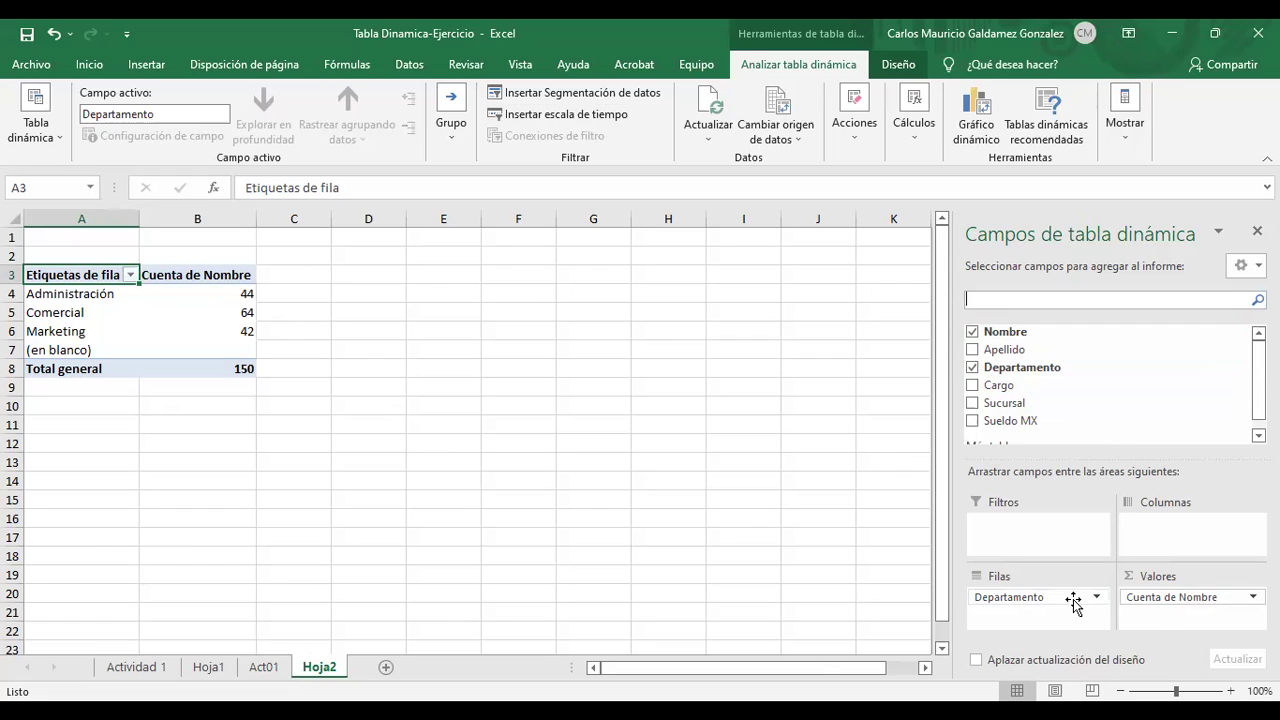
click(100, 293)
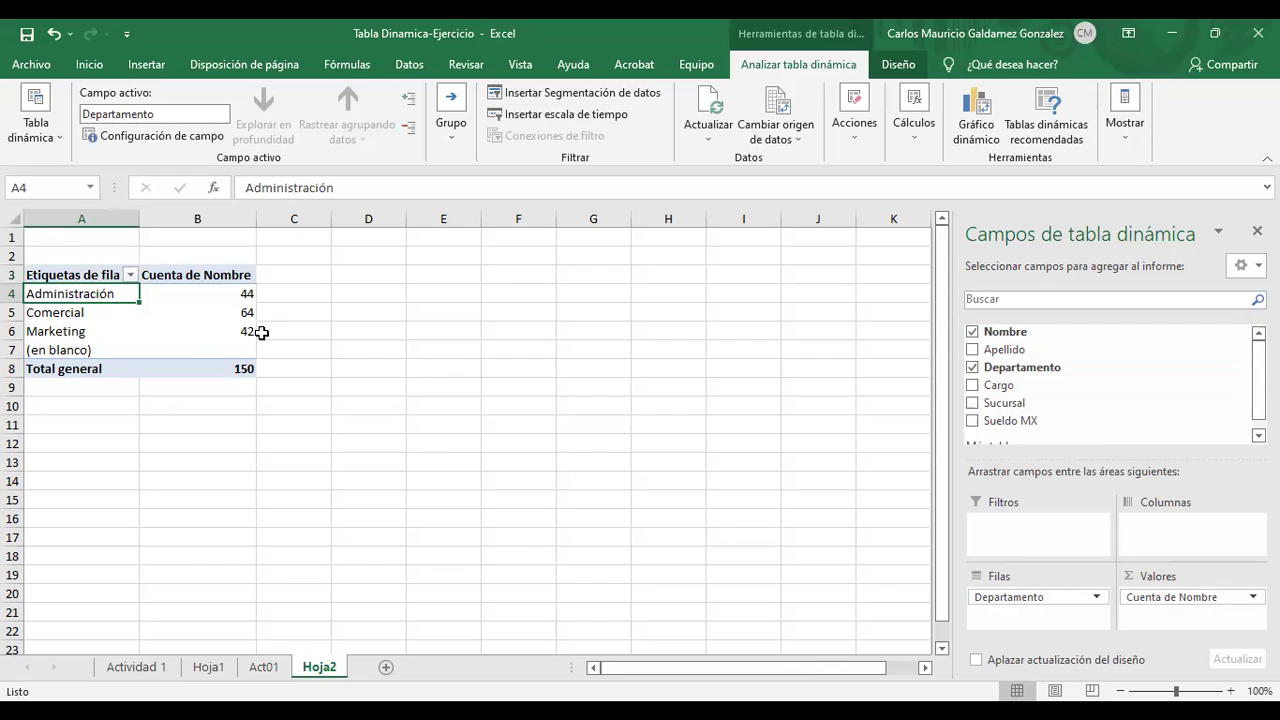
- Add filters to the employee table's headings from Nombre to Sueldo MX on Act01
click(263, 667)
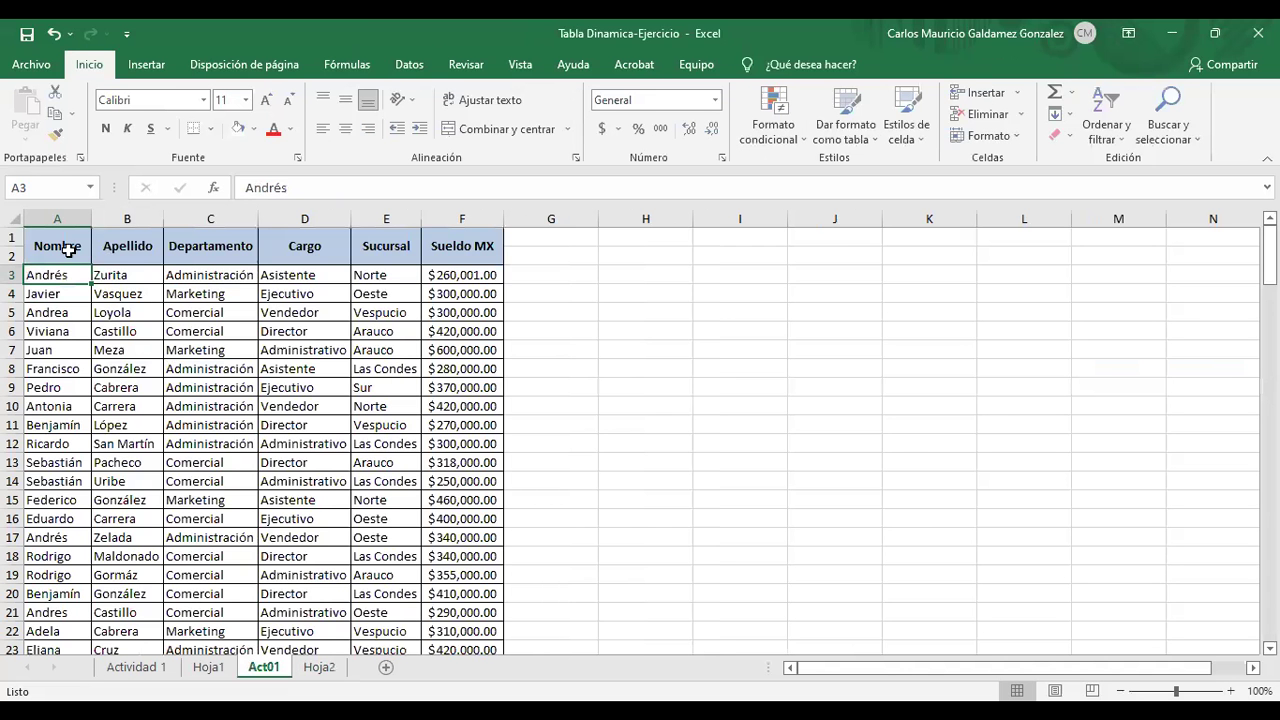
key(ctrl+Home)
key(ctrl+shift+Right)
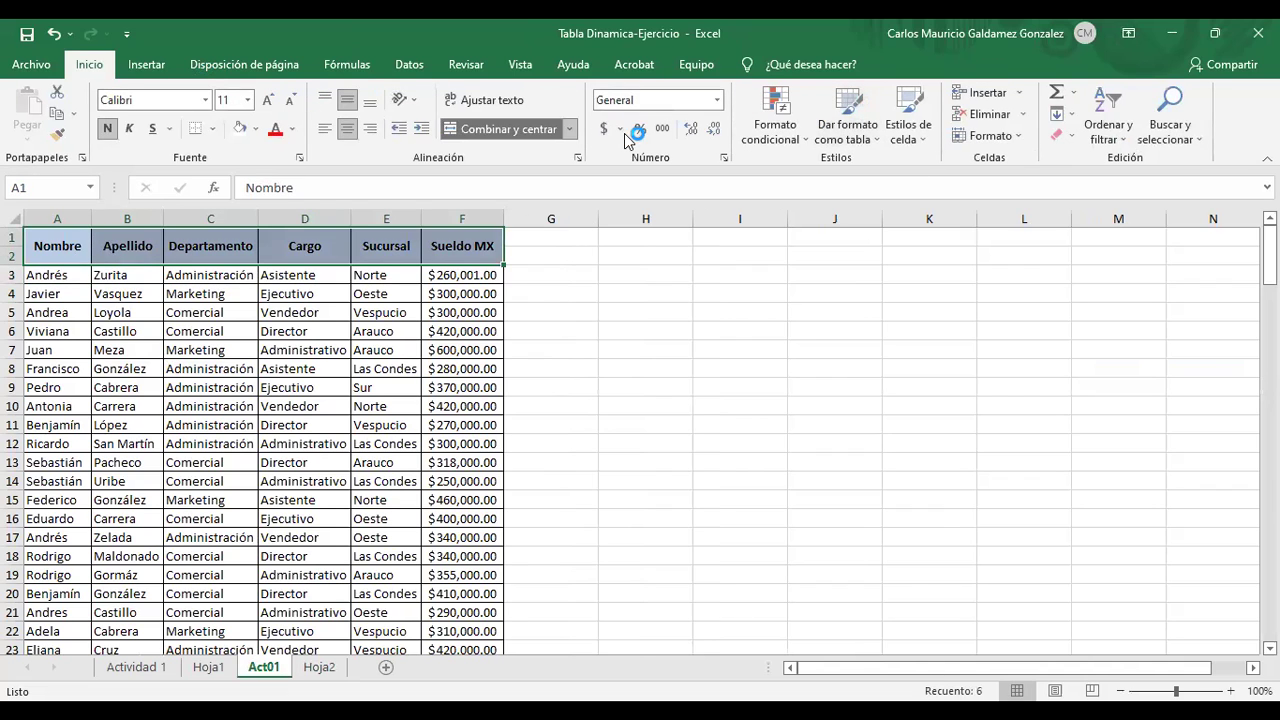
scroll(630, 130, down, 1)
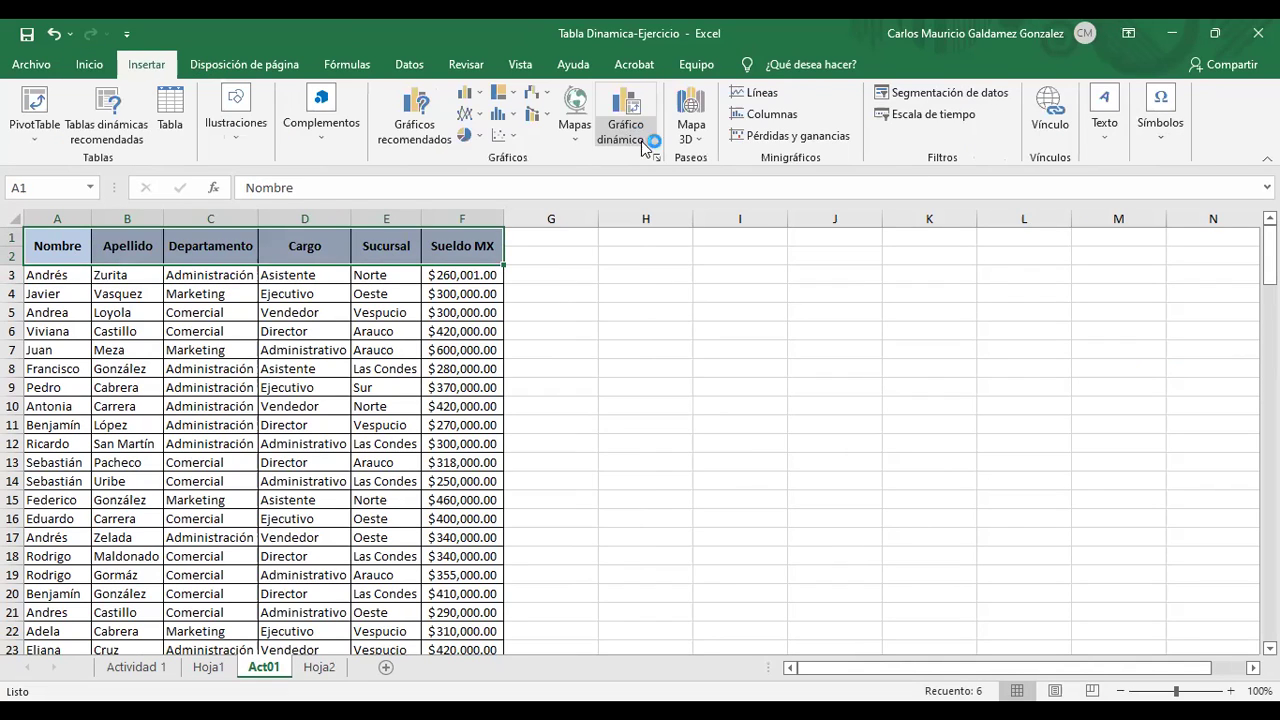
click(80, 66)
click(1107, 139)
click(1134, 229)
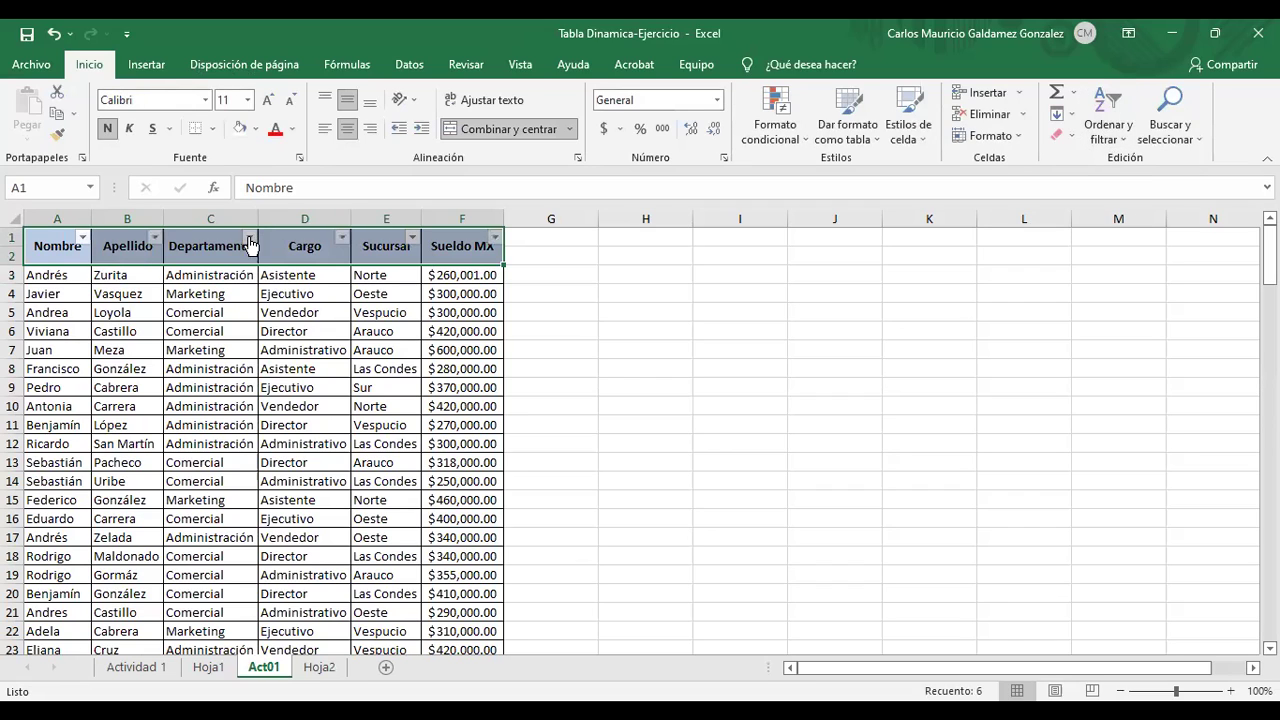
- Filter Departamento to show only Administración and select all the filtered department cells to count them
click(250, 245)
click(95, 443)
click(91, 466)
click(143, 614)
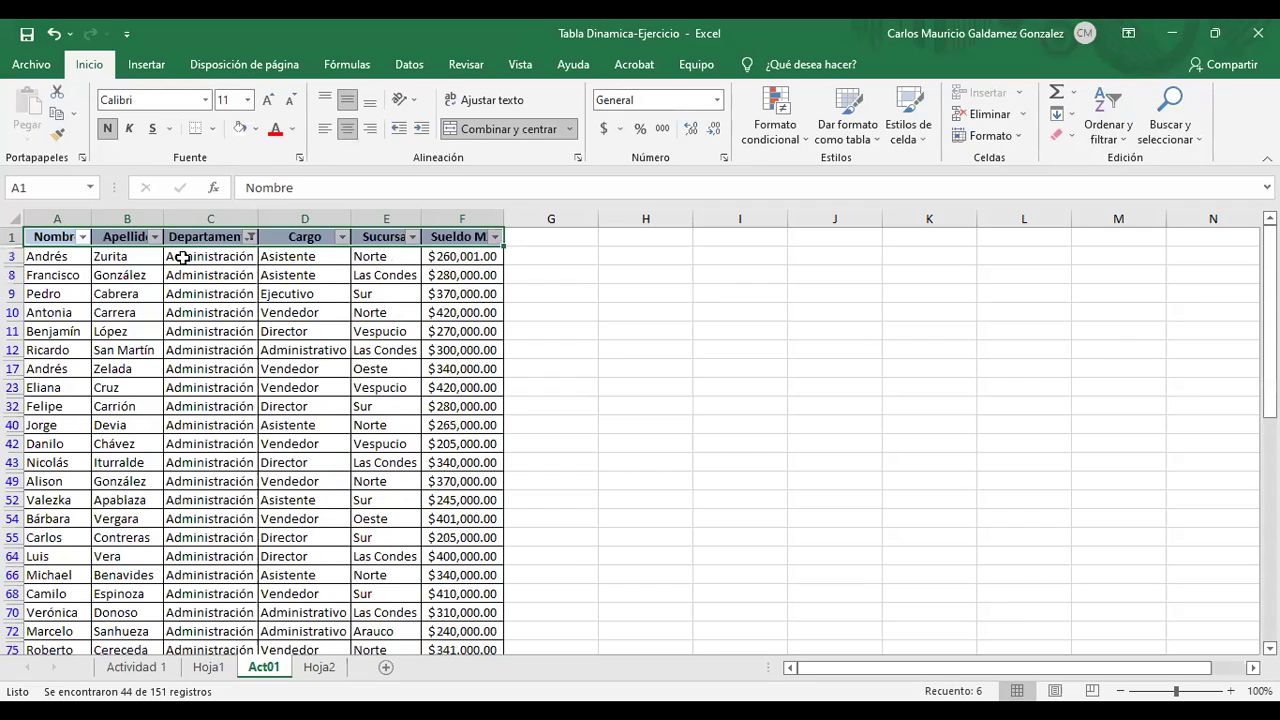
click(183, 257)
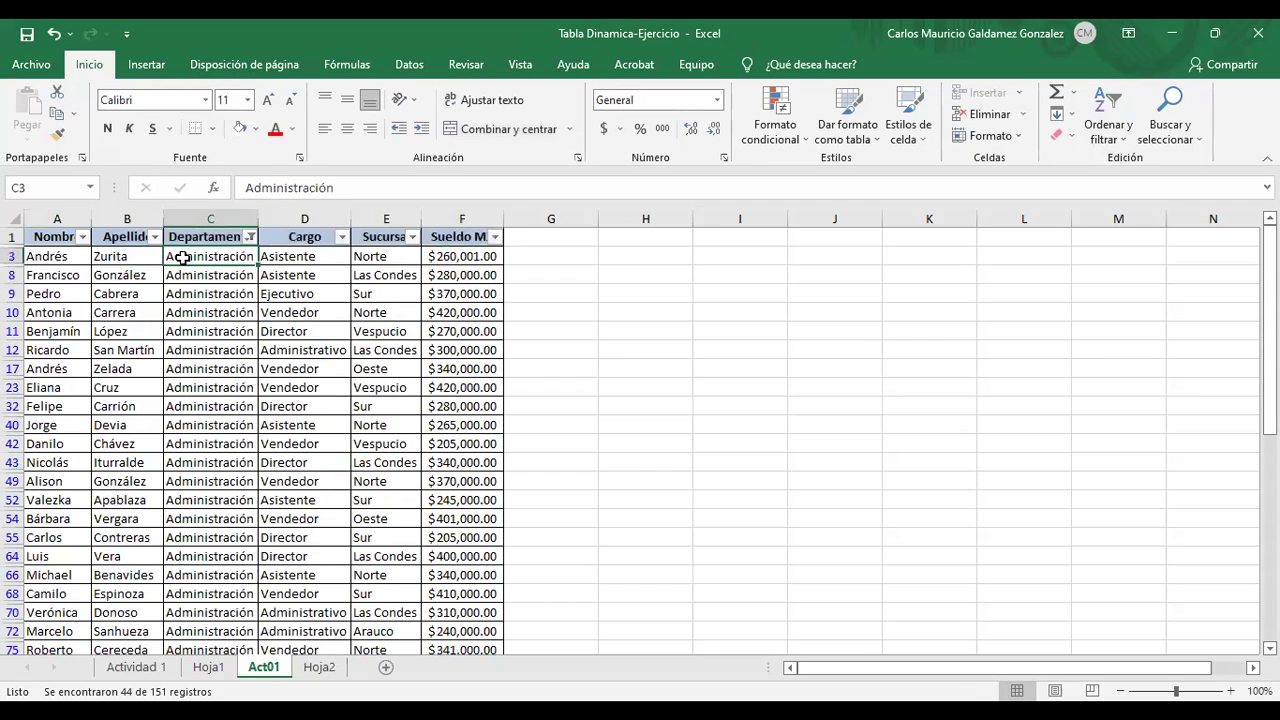
key(ctrl+shift+Down)
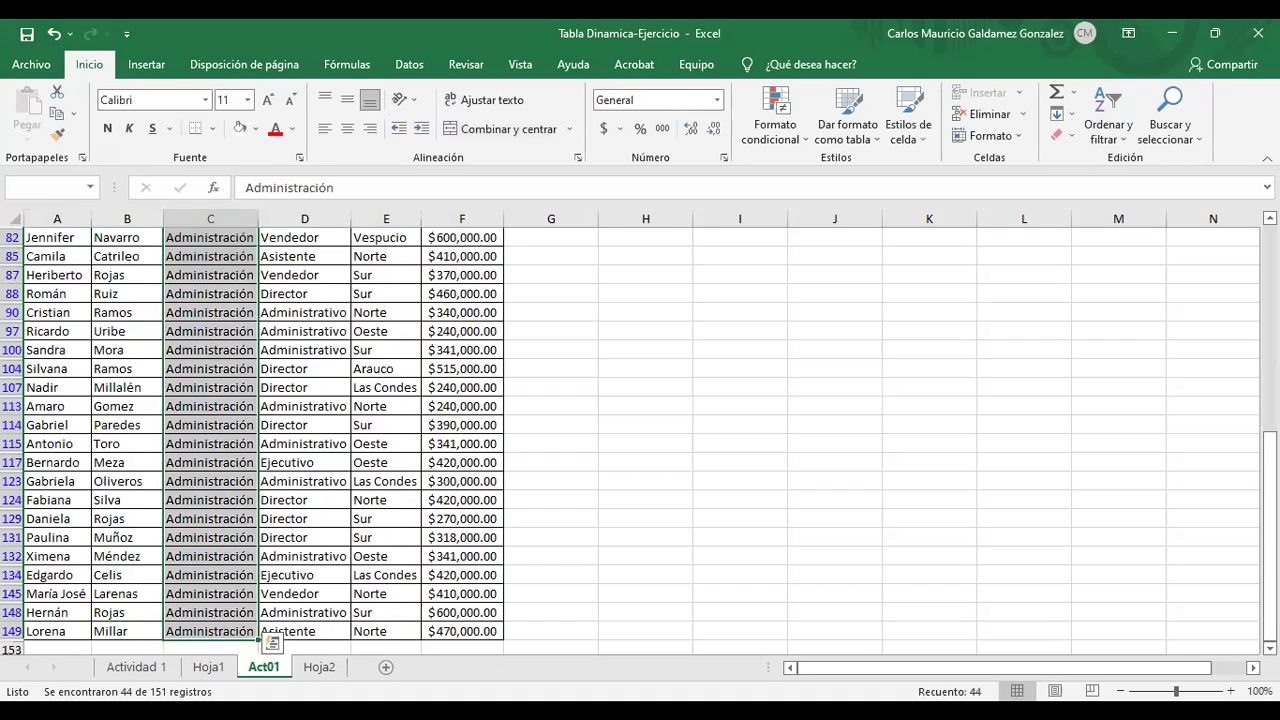
- Check the Administración count in the Hoja2 pivot table and reread the pivot table tasks on Actividad 1
click(302, 670)
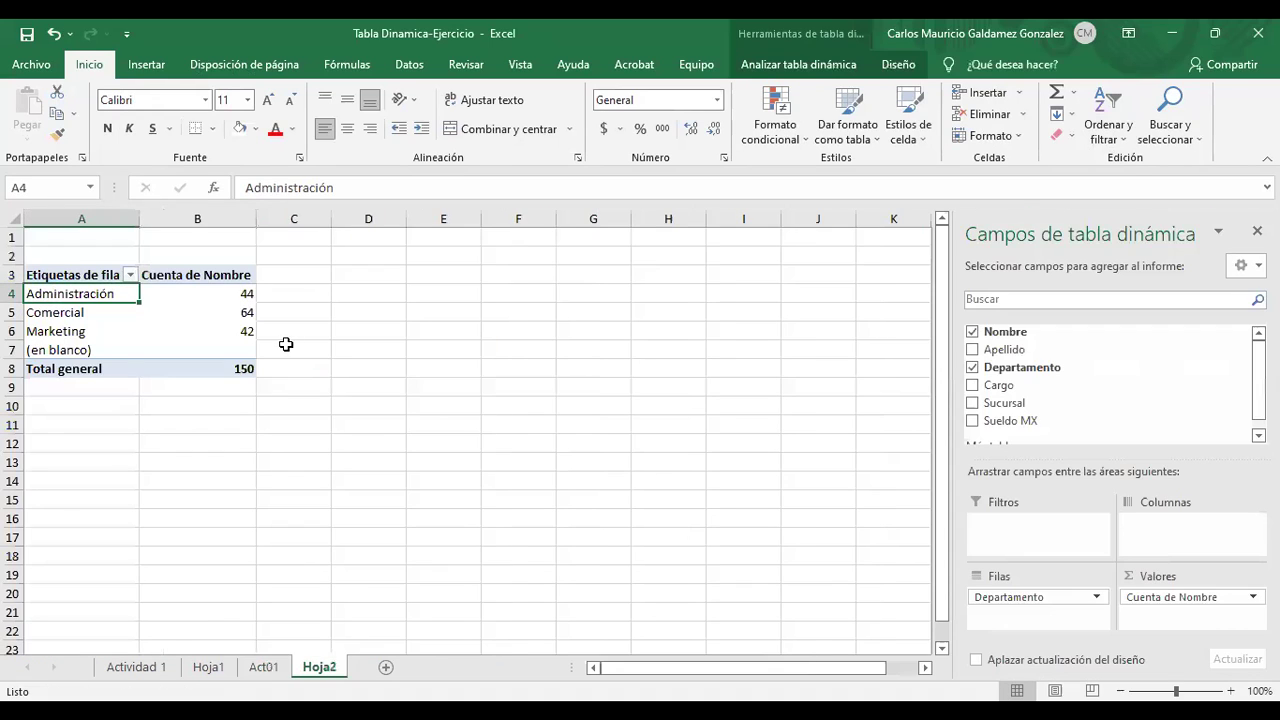
key(Right)
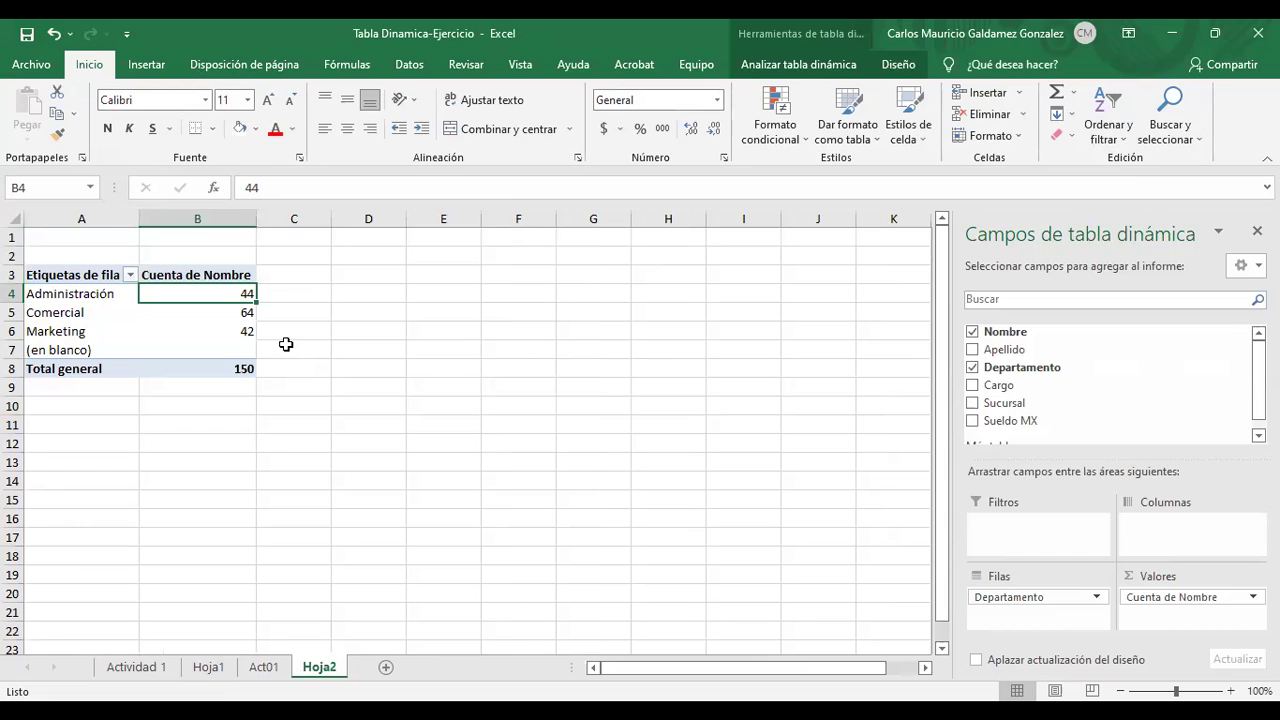
click(160, 670)
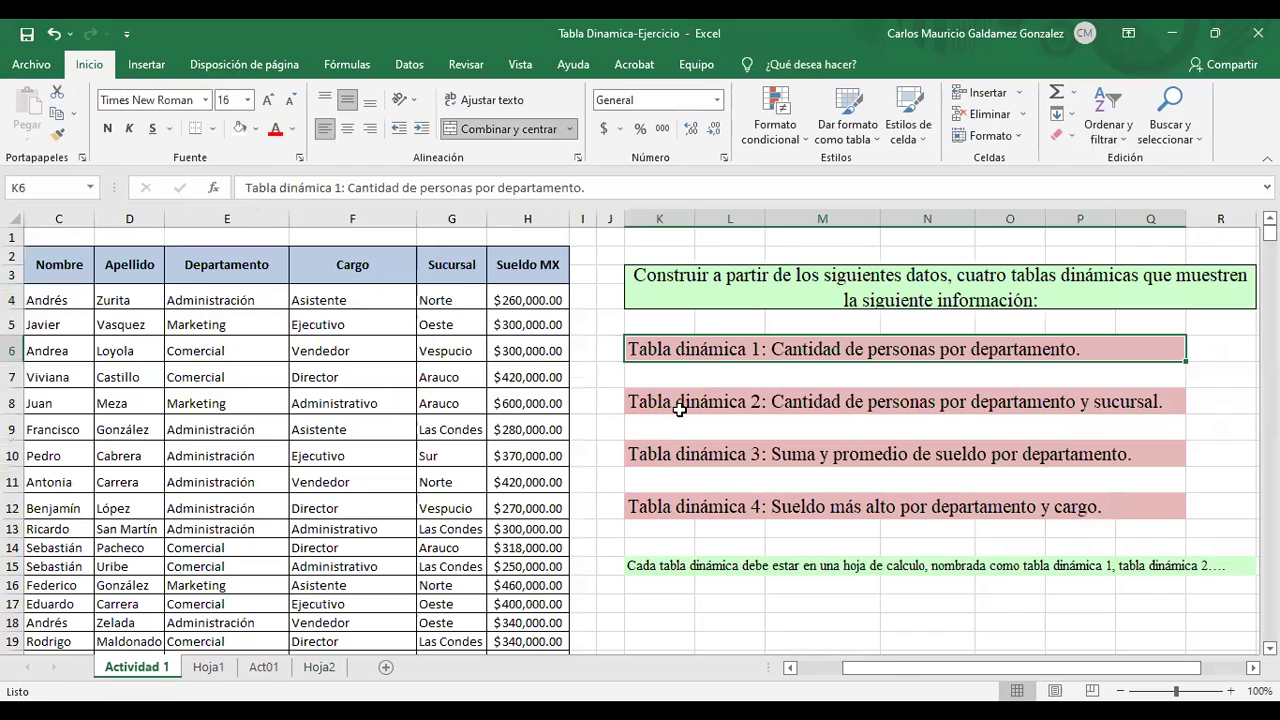
click(316, 668)
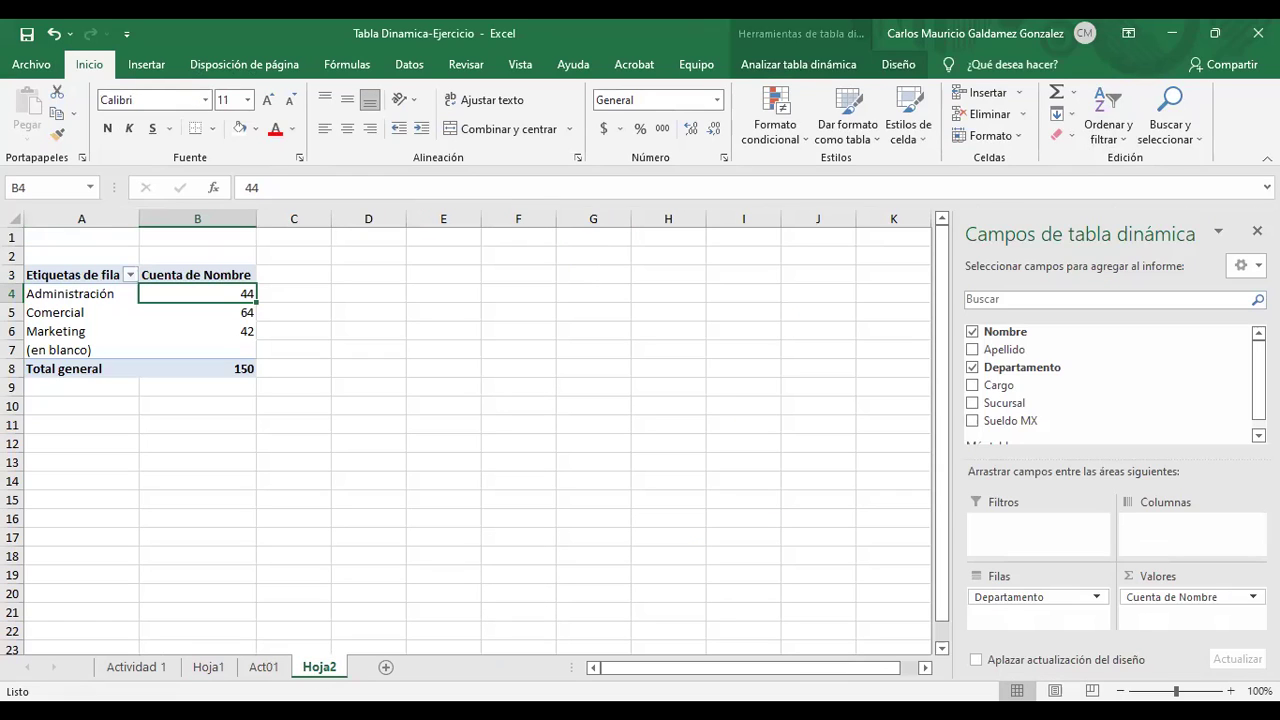
- Clear Nombre and Departamento from the Hoja2 pivot table and rebuild it with Departamento as rows and a count of Nombre as values
click(972, 332)
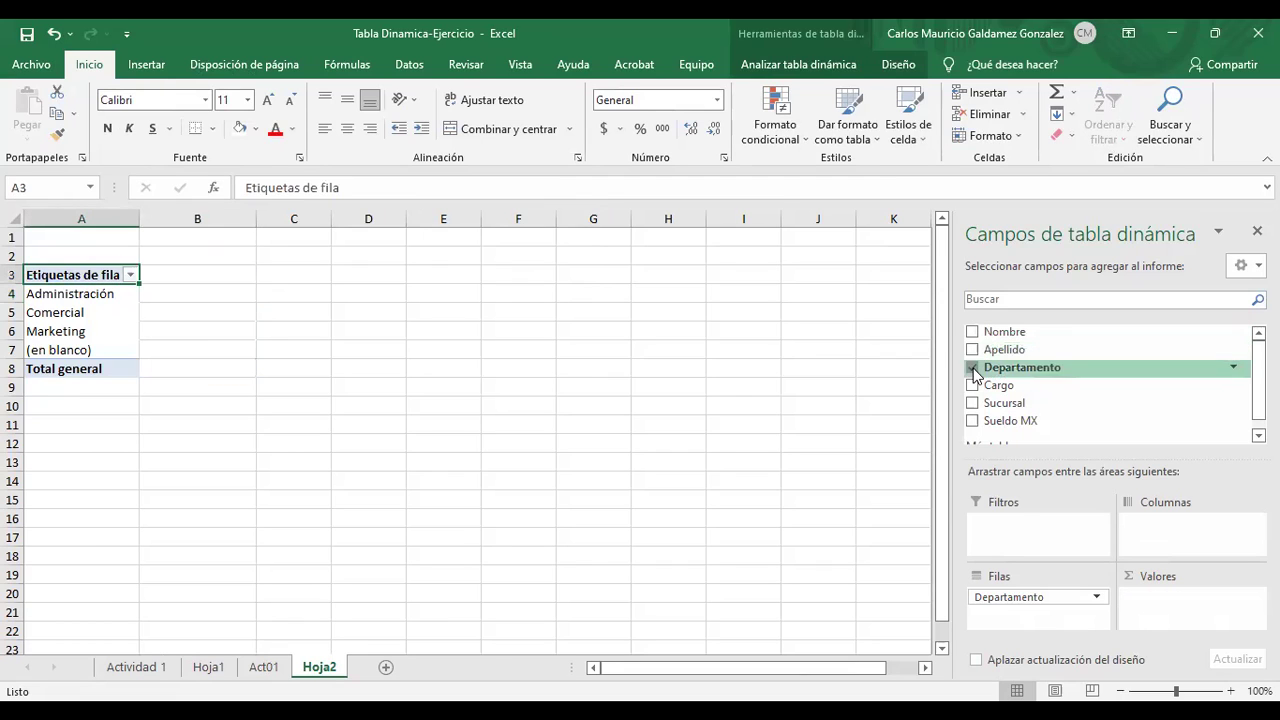
click(972, 367)
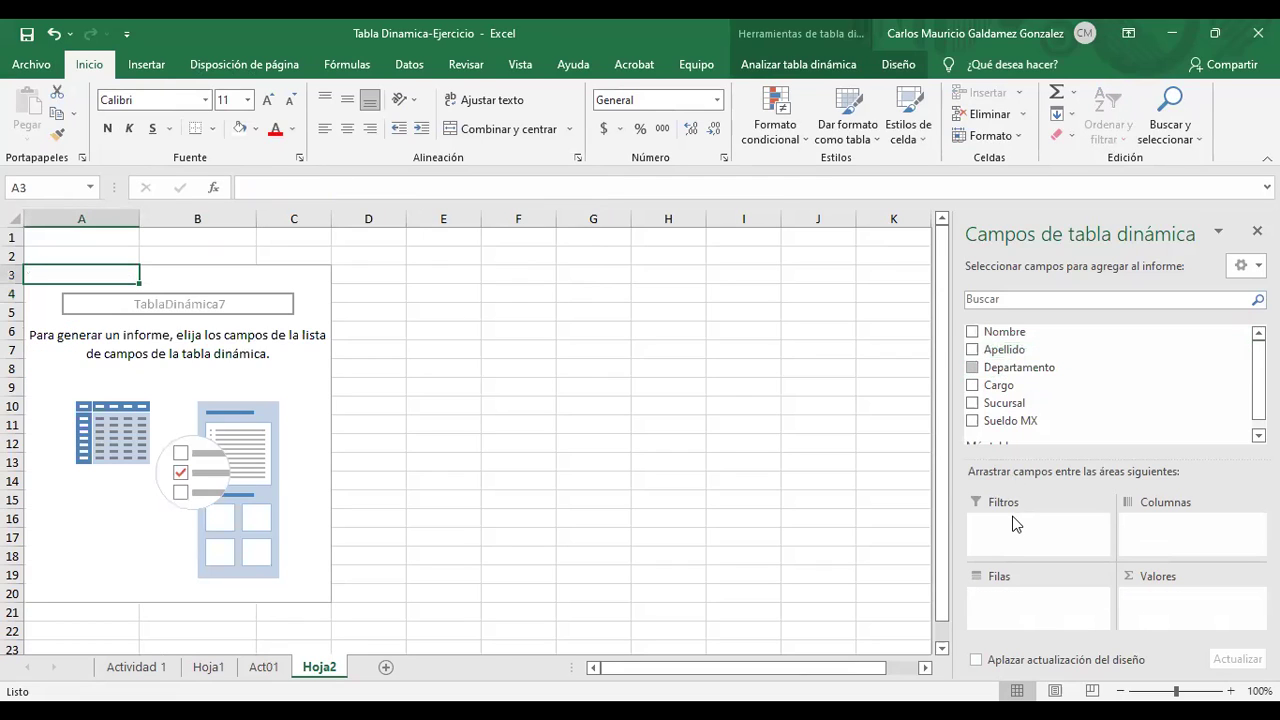
click(973, 369)
click(972, 332)
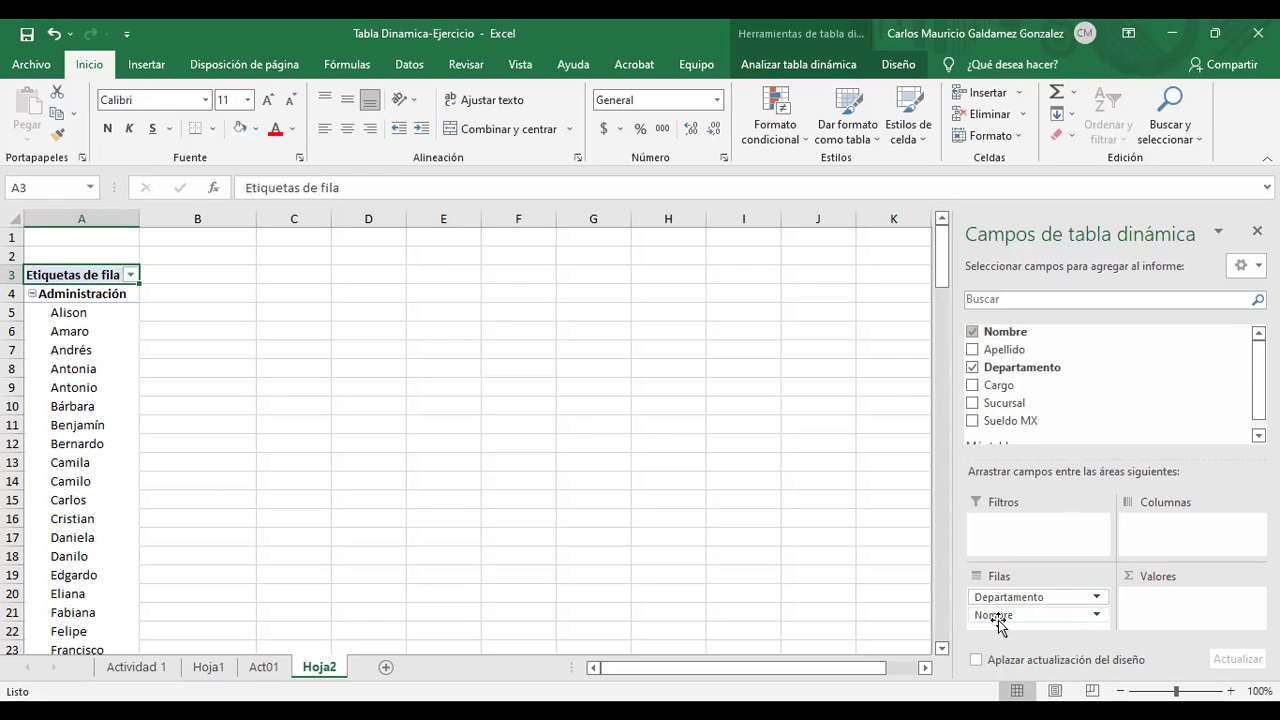
drag(993, 616, 1162, 617)
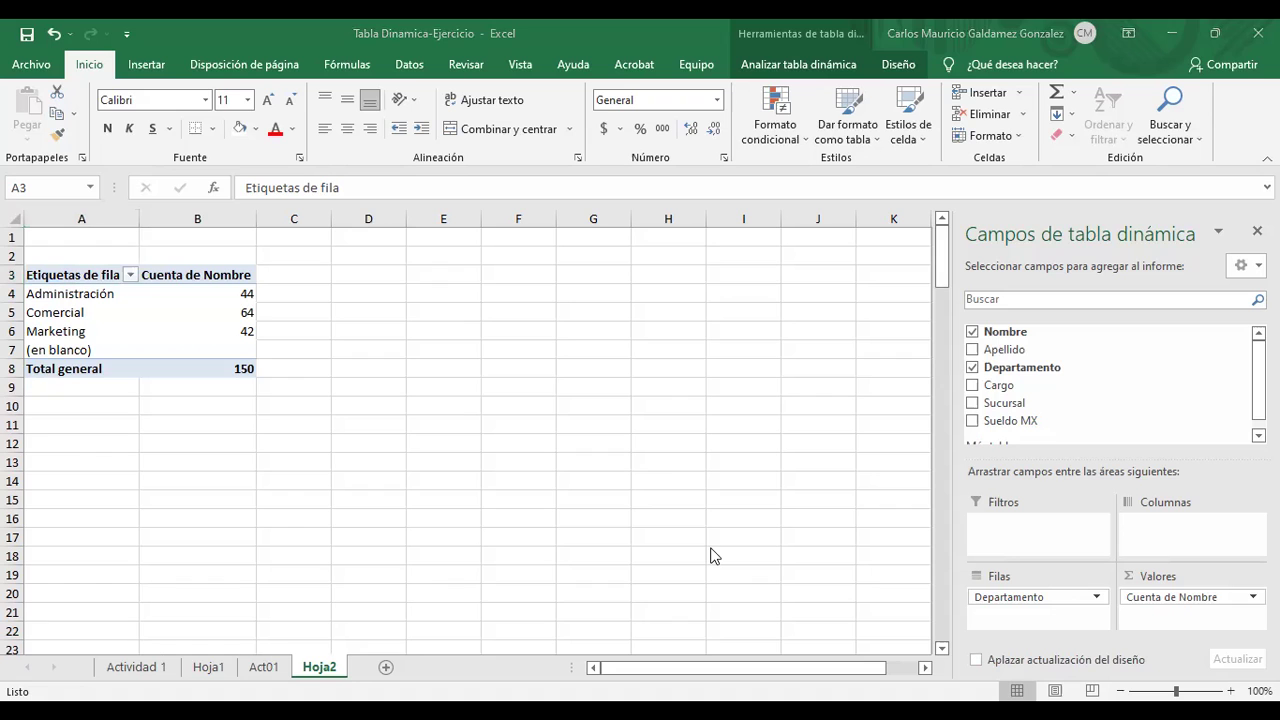
- Compare the Tabla dinámica 1 task on Actividad 1 with the field layout of the Hoja2 pivot table
click(150, 667)
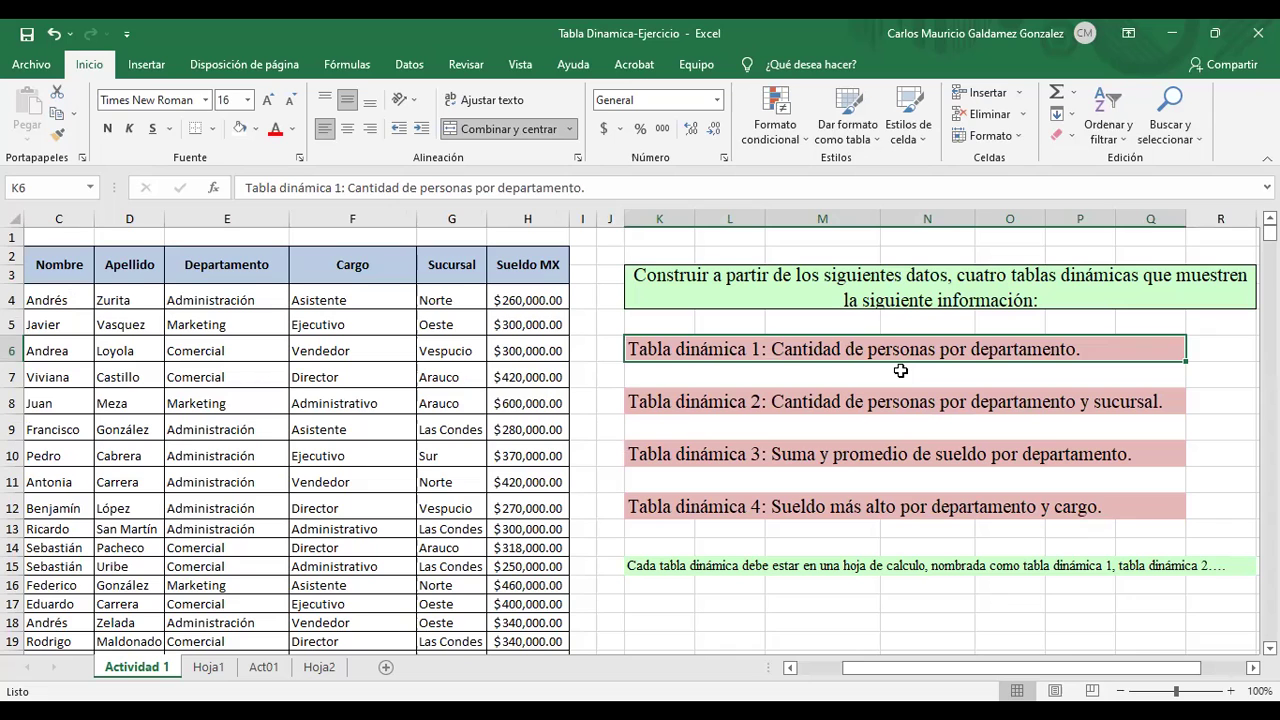
click(319, 667)
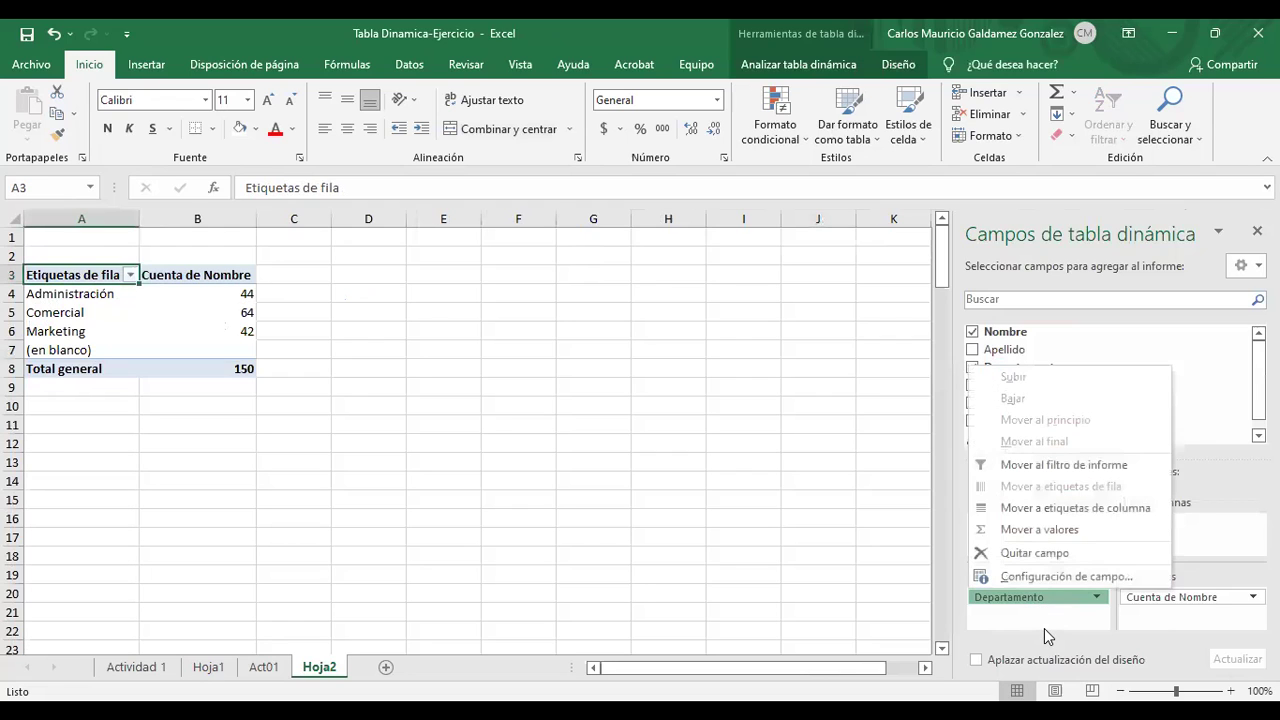
click(1055, 615)
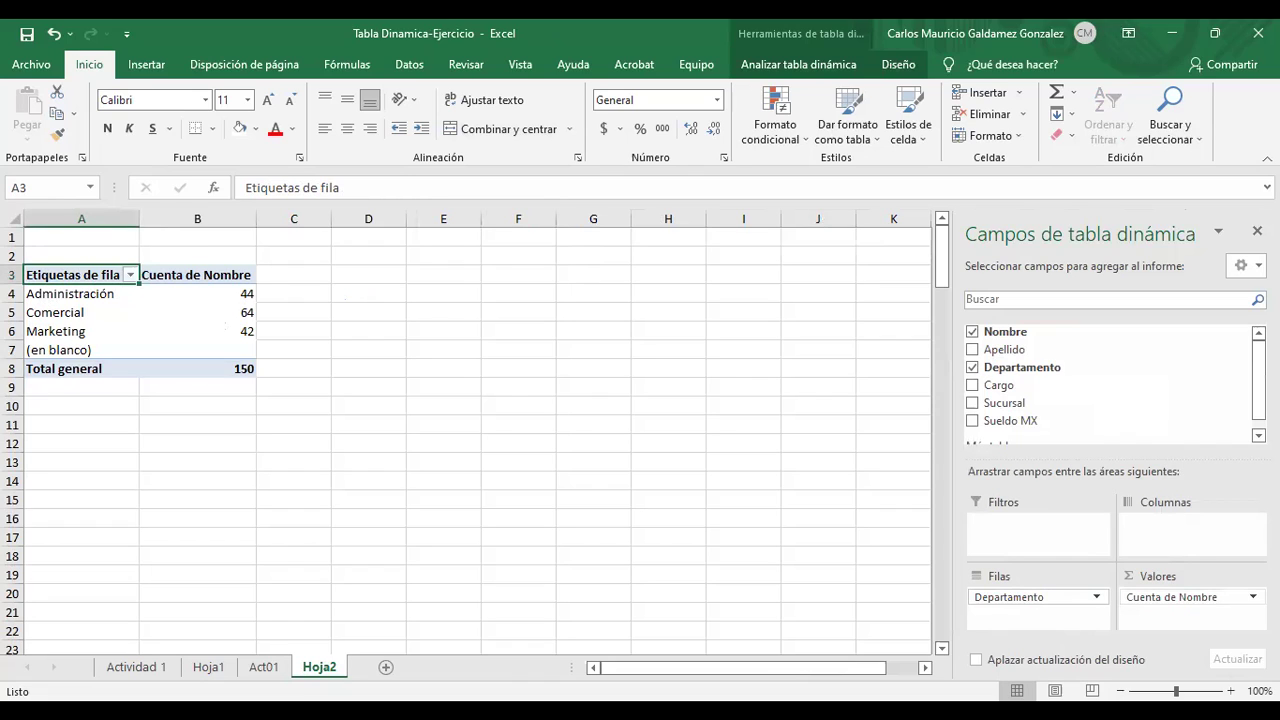
- Try the pivot table with Nombre as rows and Departamento as values, inspect its first rows, and restore the count of Nombre by Departamento
mouse_move(1128, 600)
mouse_down()
mouse_move(1037, 620)
mouse_move(1020, 603)
mouse_move(1170, 615)
mouse_up()
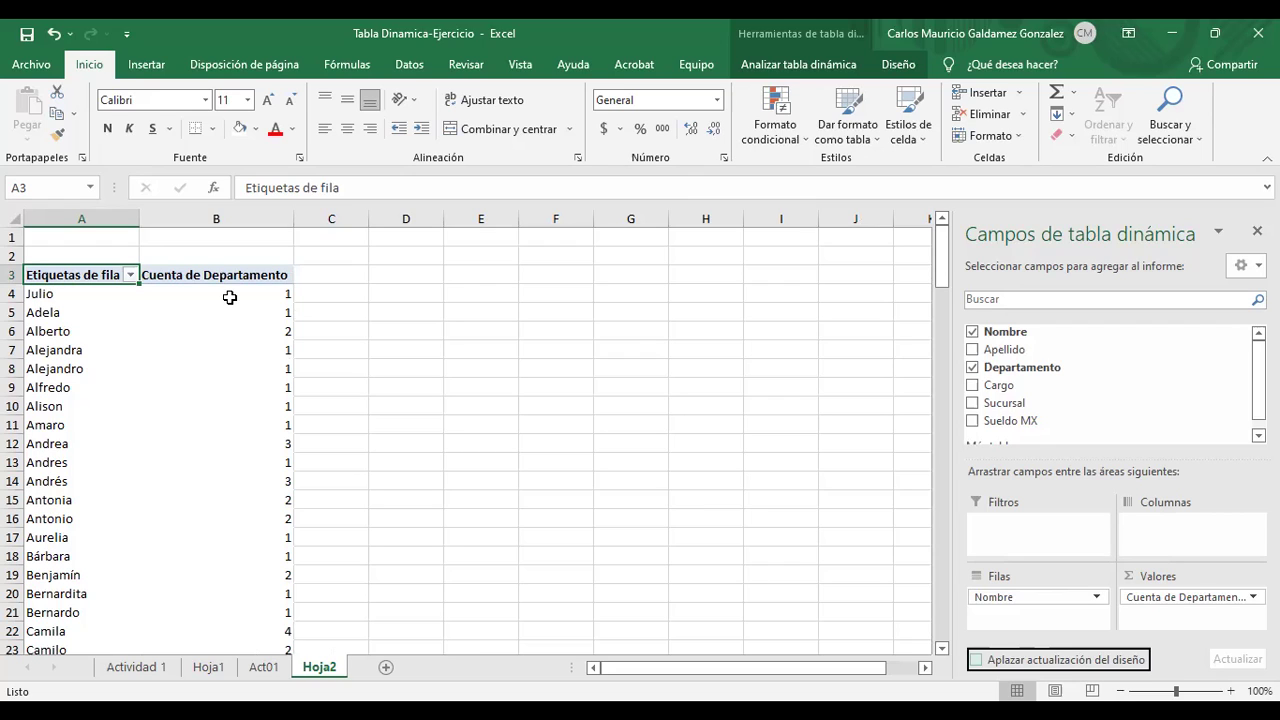
mouse_move(233, 297)
click(188, 293)
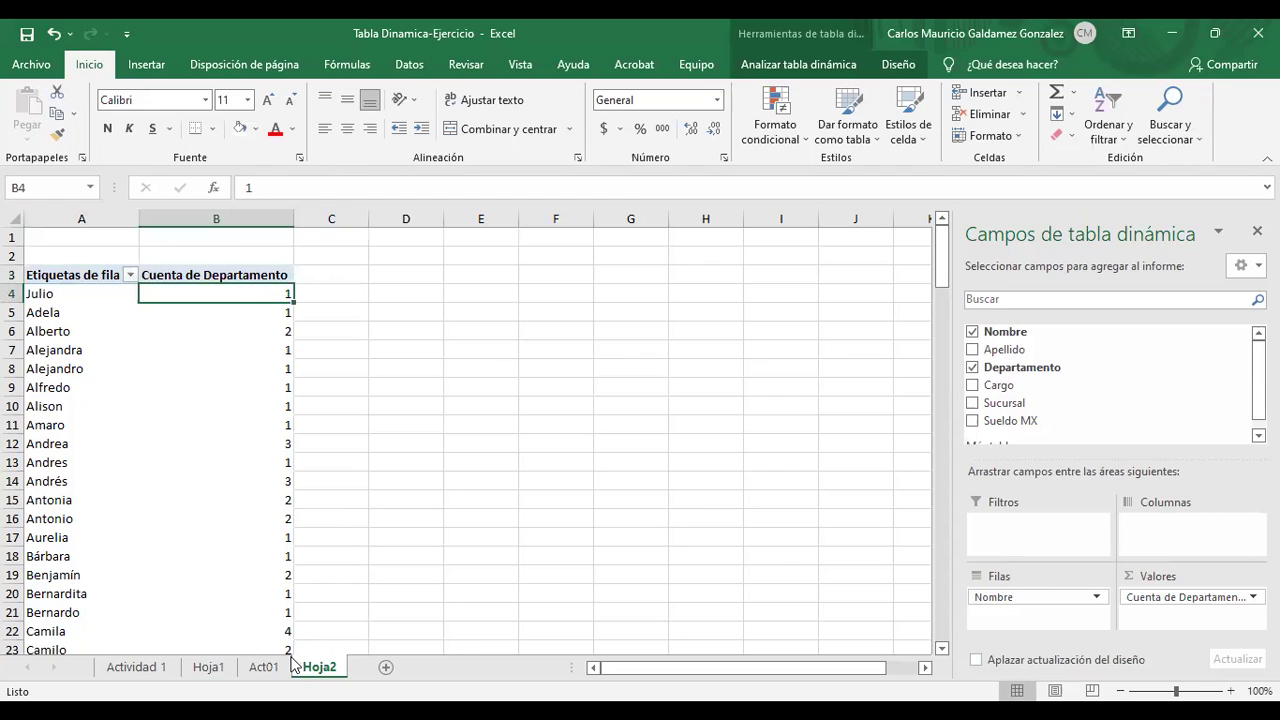
drag(36, 312, 224, 326)
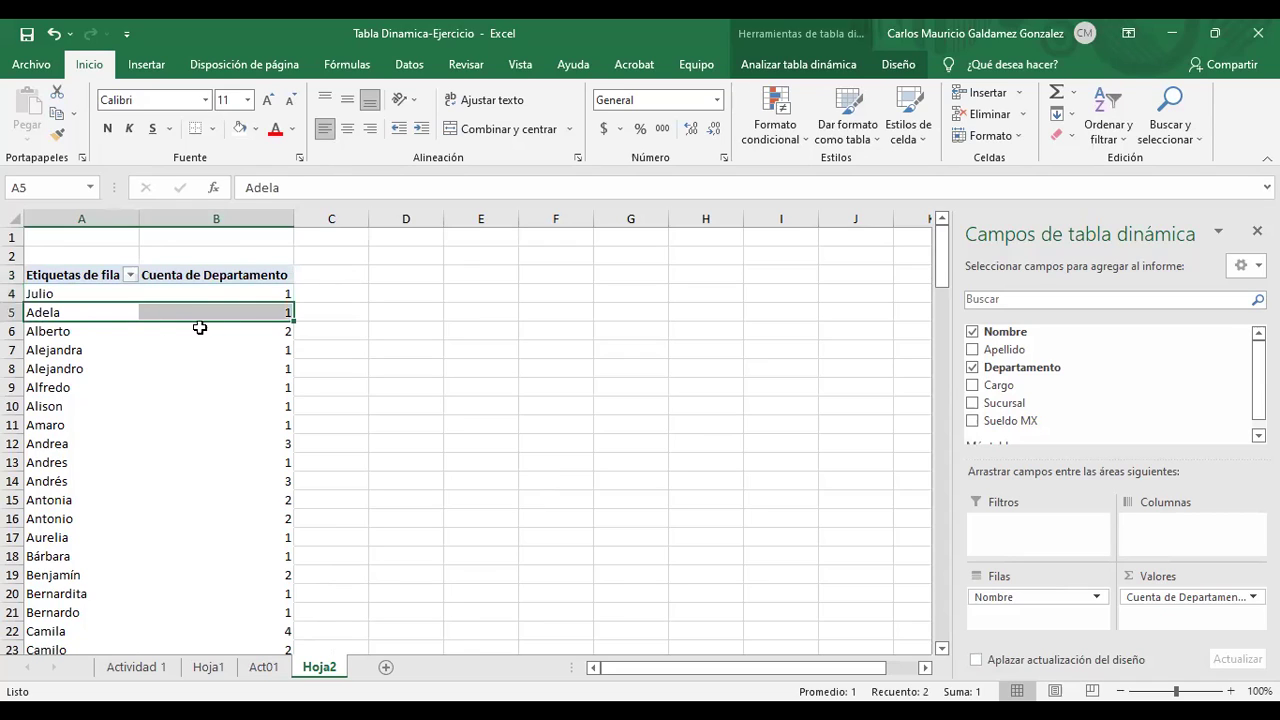
click(60, 331)
click(250, 339)
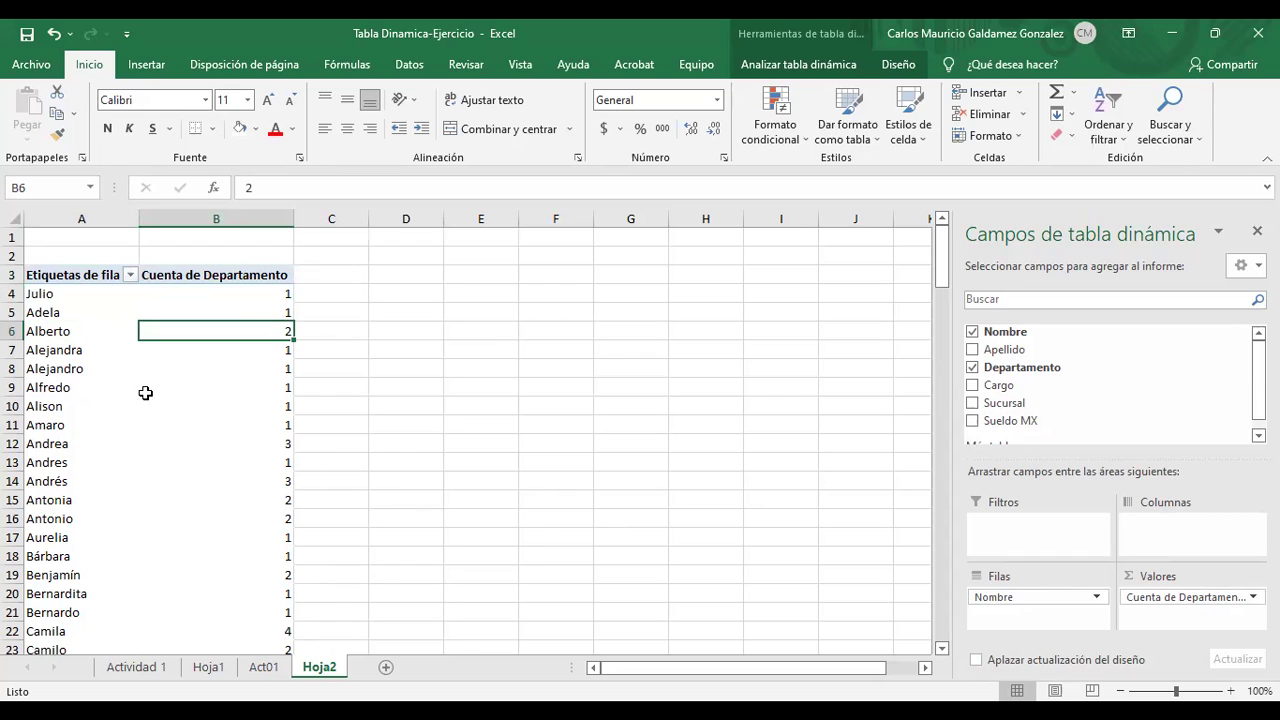
click(46, 333)
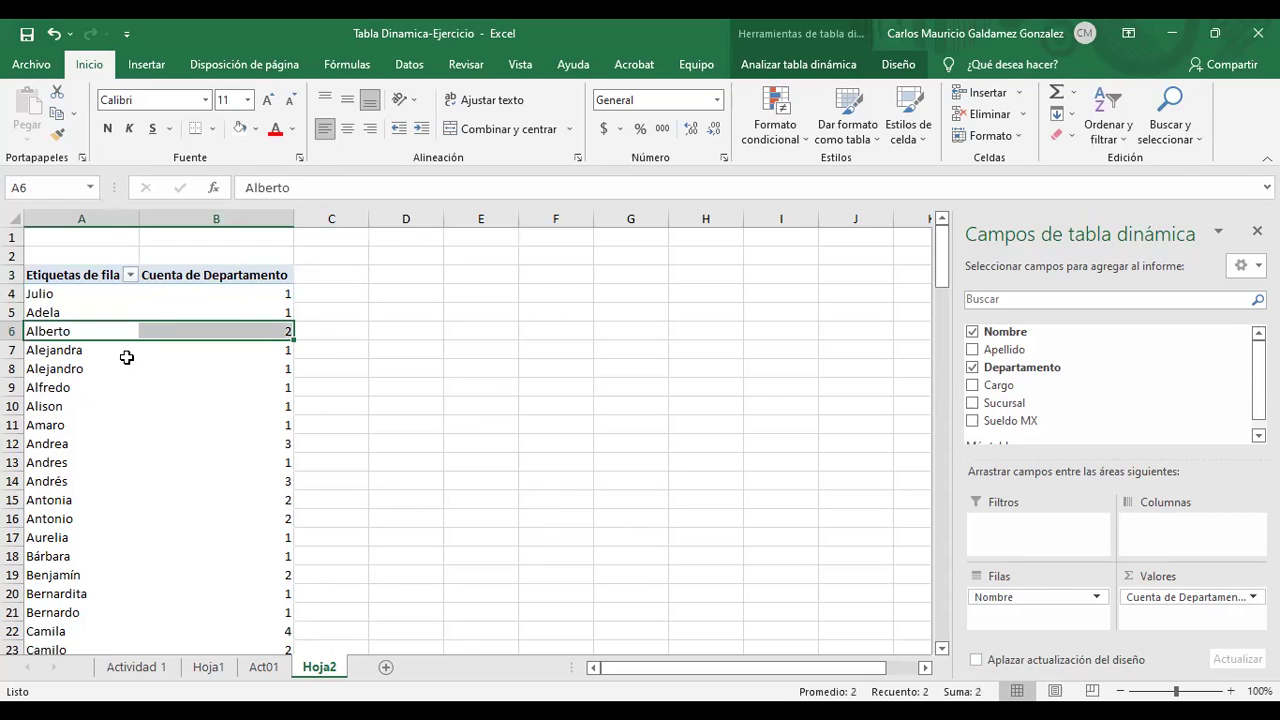
mouse_move(147, 380)
mouse_move(1166, 600)
mouse_down()
mouse_move(986, 625)
mouse_move(1023, 611)
mouse_move(1012, 604)
mouse_move(1165, 605)
mouse_up()
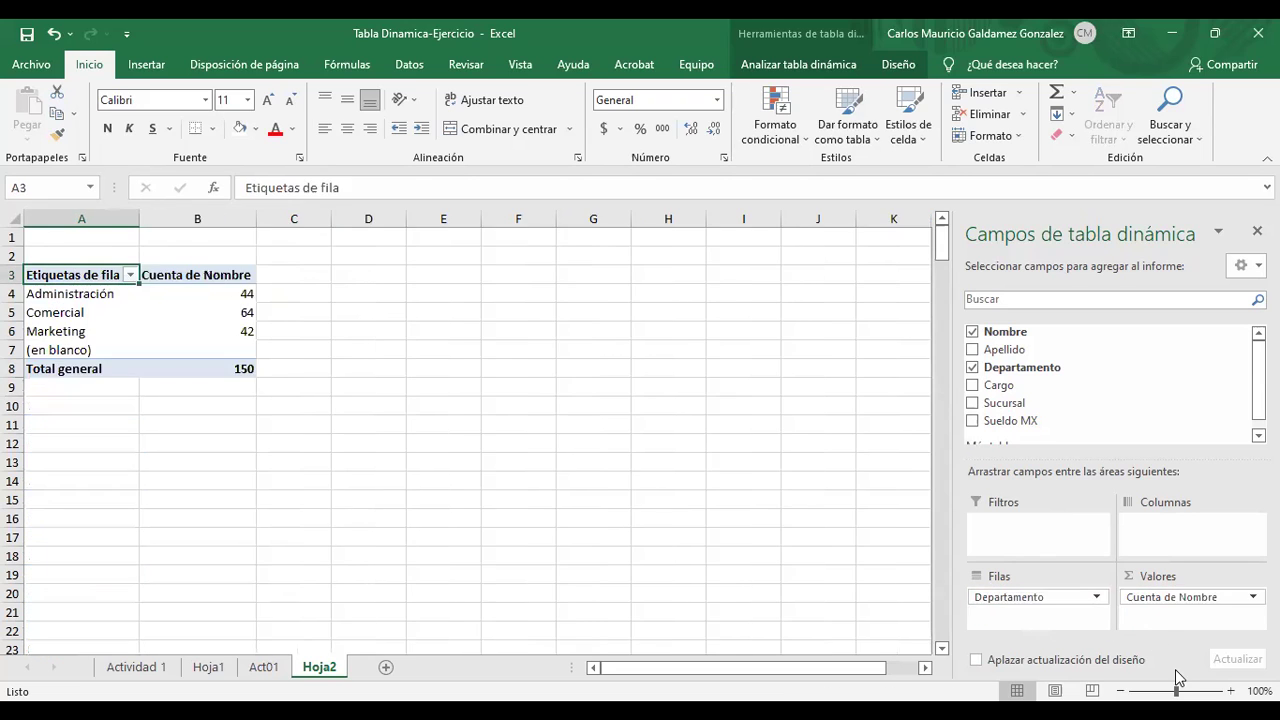
- Review the count of Nombre for each department and the grand total in the Hoja2 pivot table
click(68, 296)
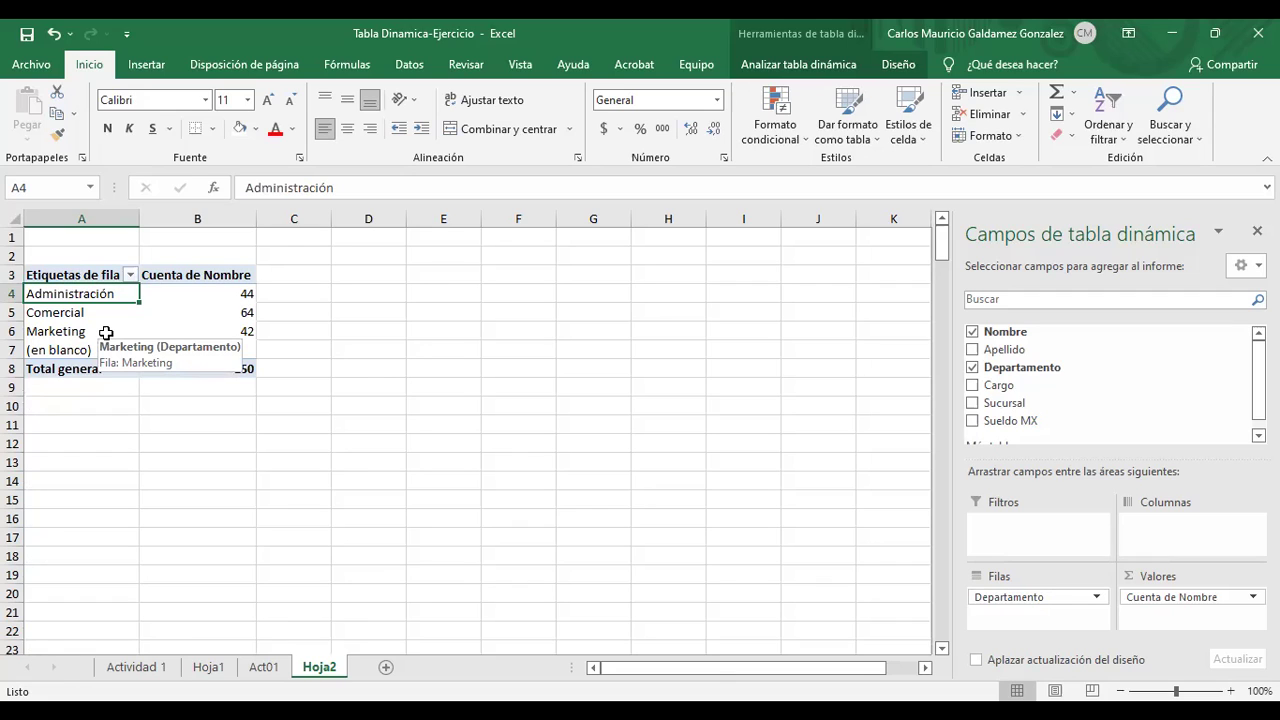
click(158, 291)
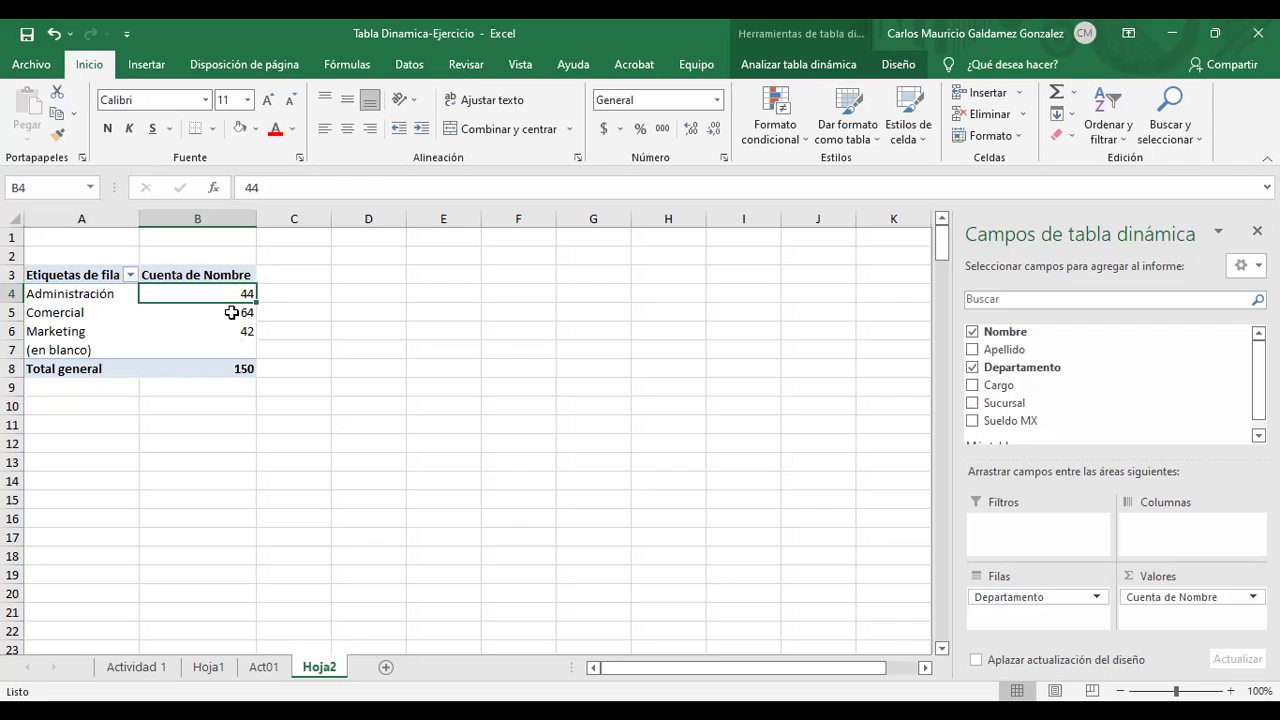
click(50, 316)
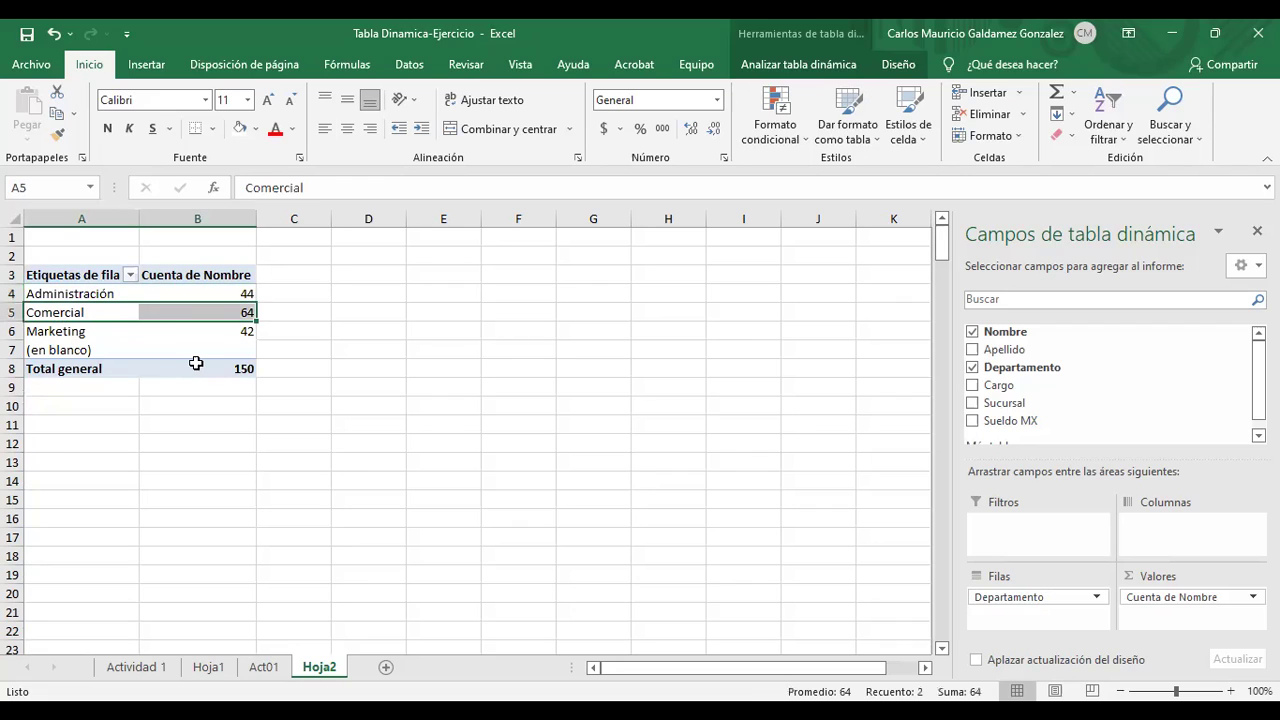
click(94, 314)
click(178, 313)
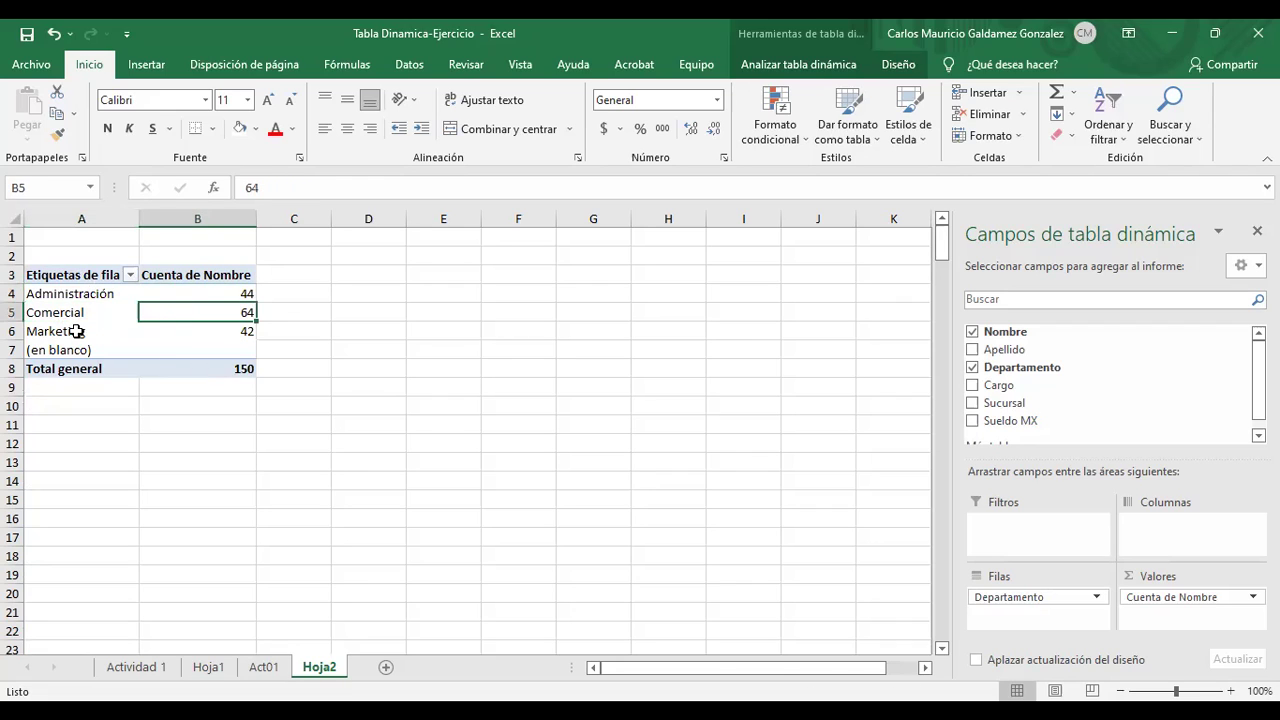
click(77, 332)
click(186, 334)
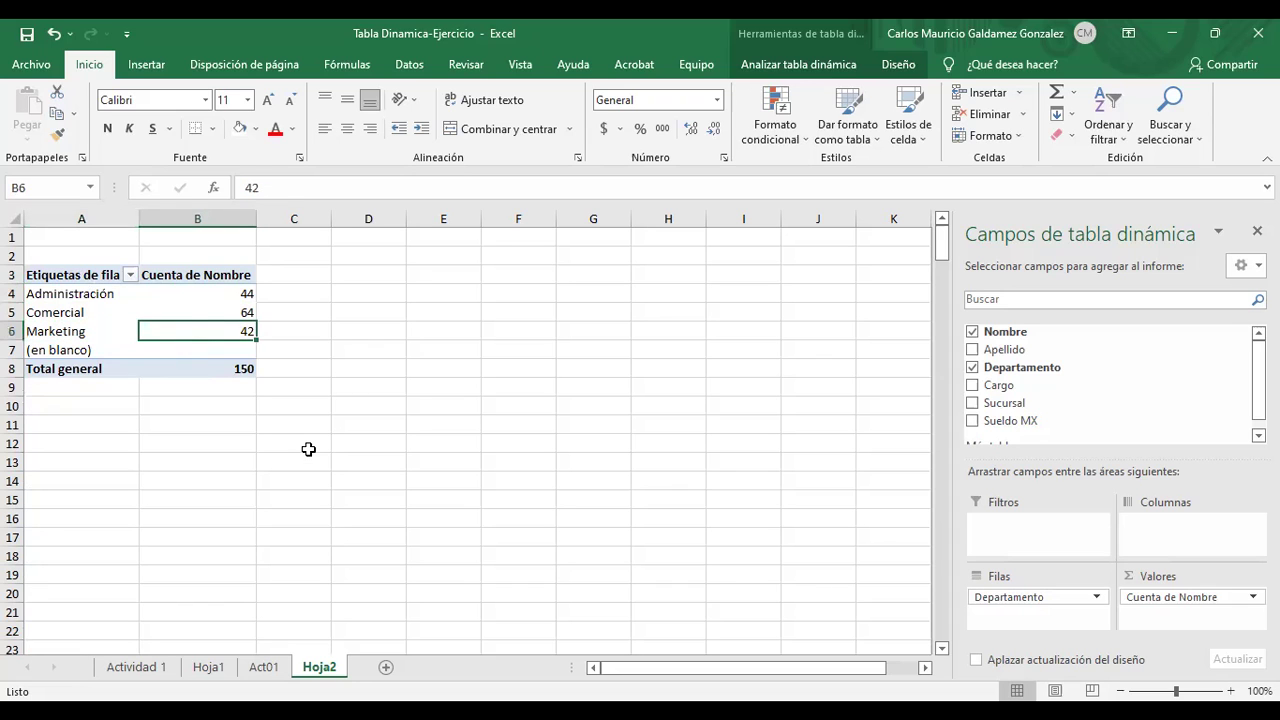
drag(206, 291, 208, 334)
click(216, 375)
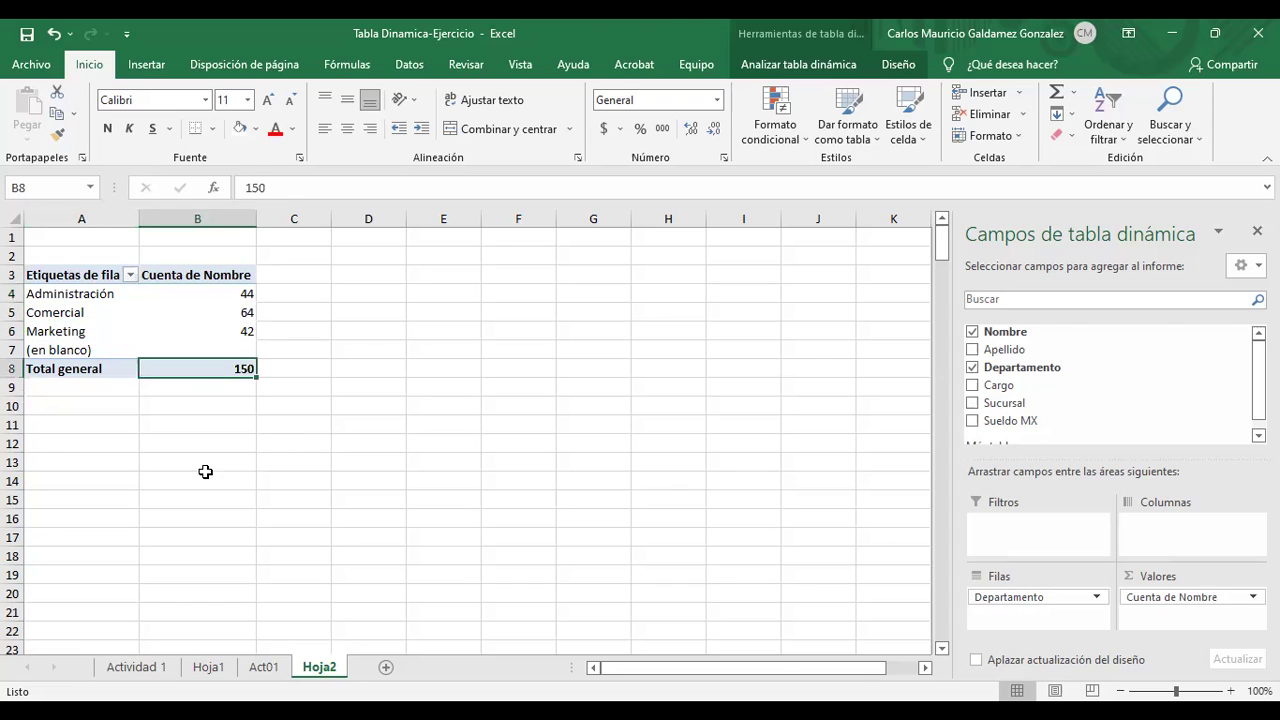
- Remove the filter from the employee table on Act01 so that all departments are listed
click(264, 667)
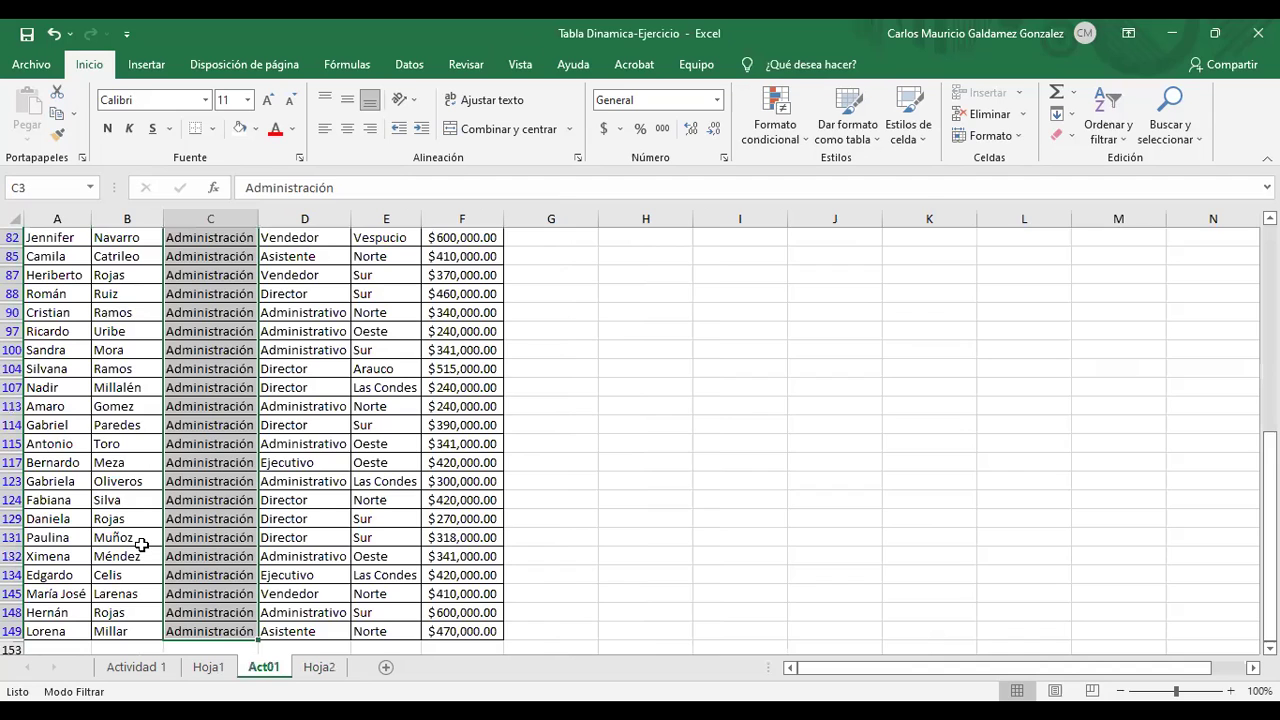
scroll(143, 543, up, 8)
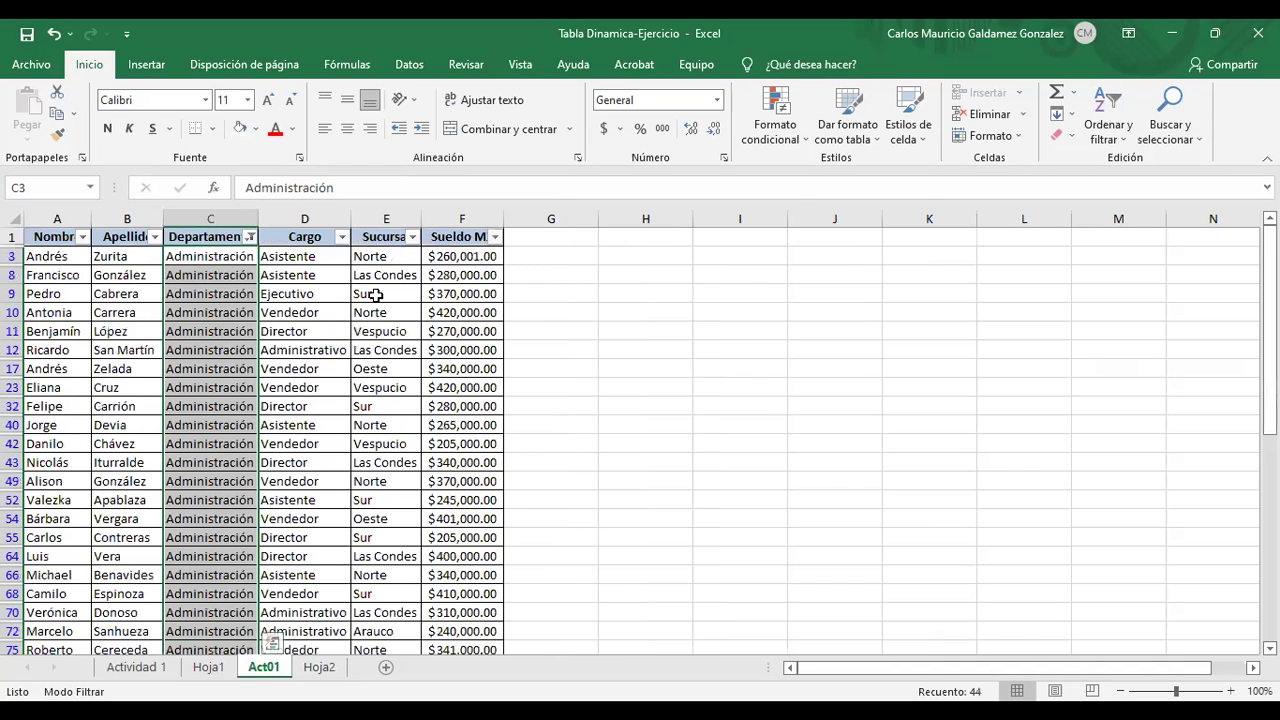
click(1089, 139)
click(1118, 237)
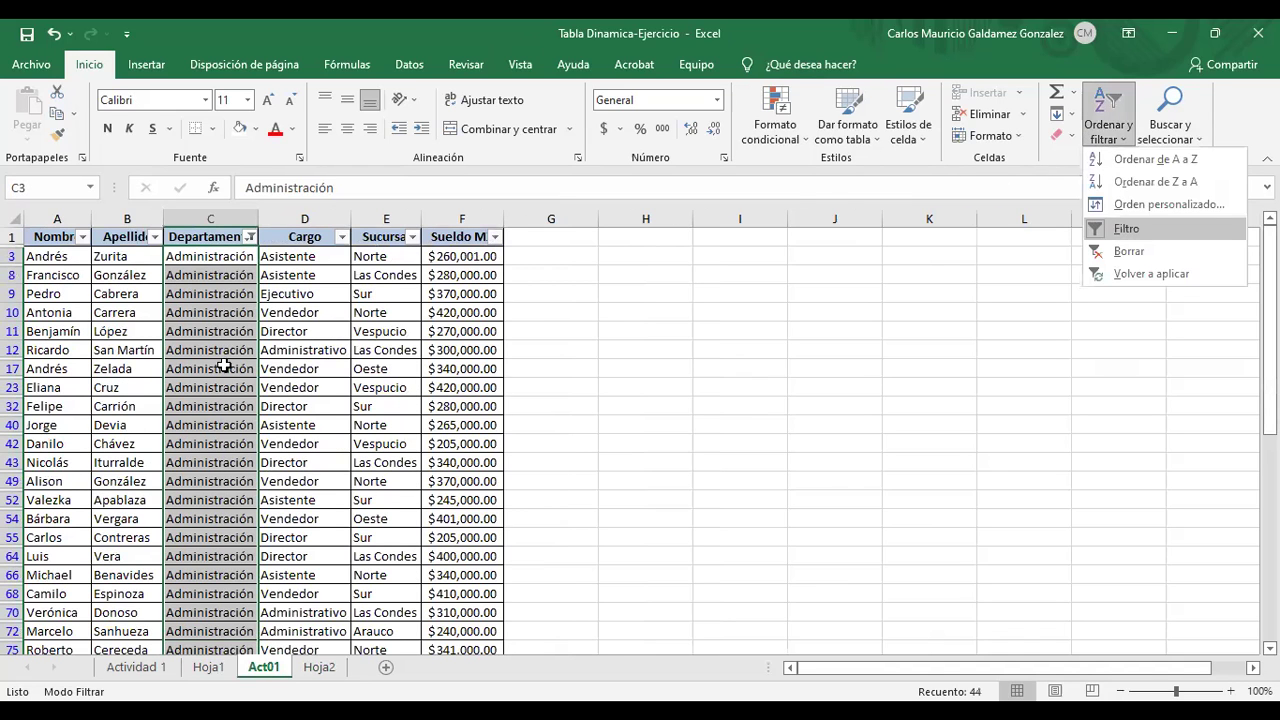
key(Down)
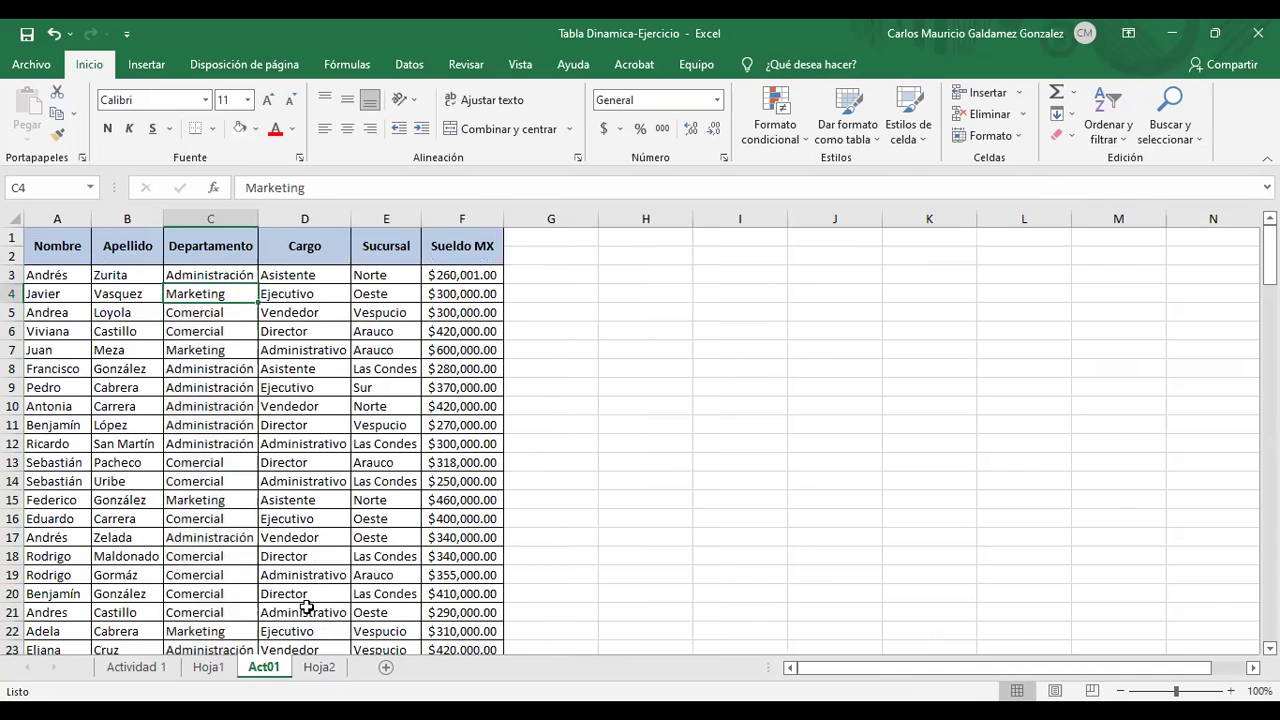
- Go through the department row labels of the pivot table on Hoja2
key(ctrl+Page_Down)
click(70, 287)
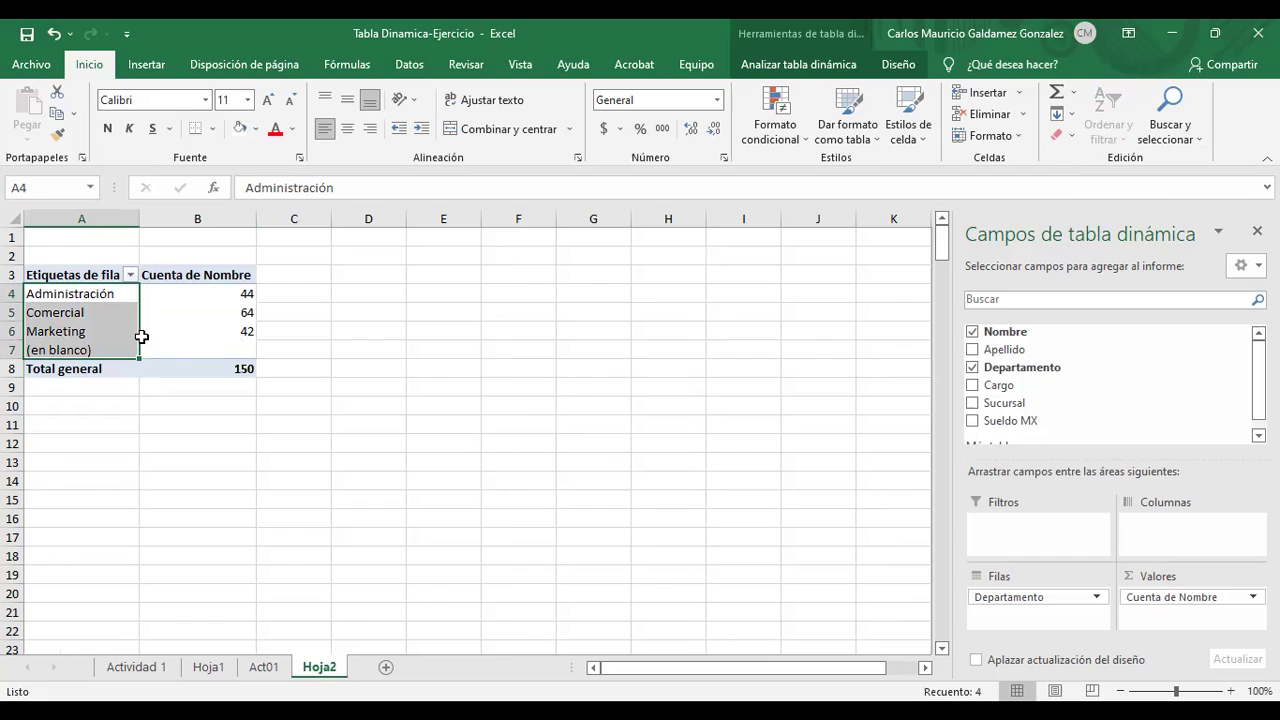
key(Return)
key(Return)
key(shift+Return)
click(68, 293)
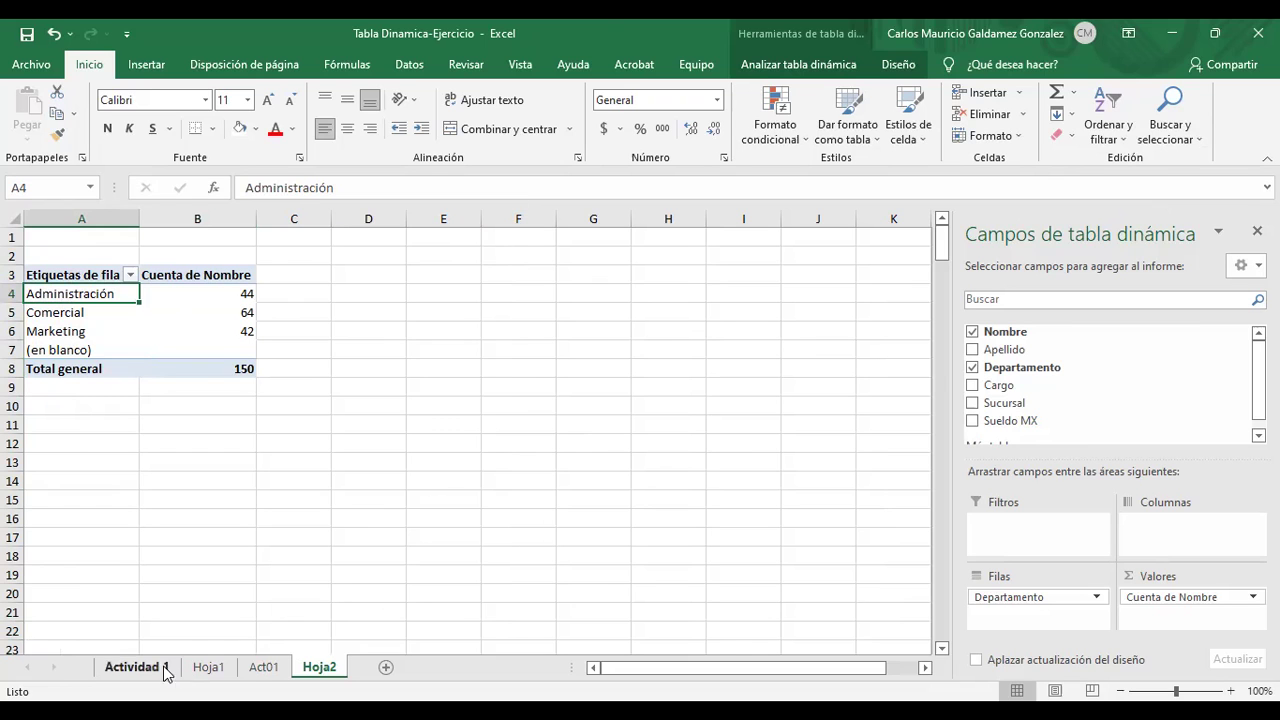
- Fill the Tabla dinámica 1 task on Actividad 1 with yellow and select the Tabla dinámica 2 task
click(131, 667)
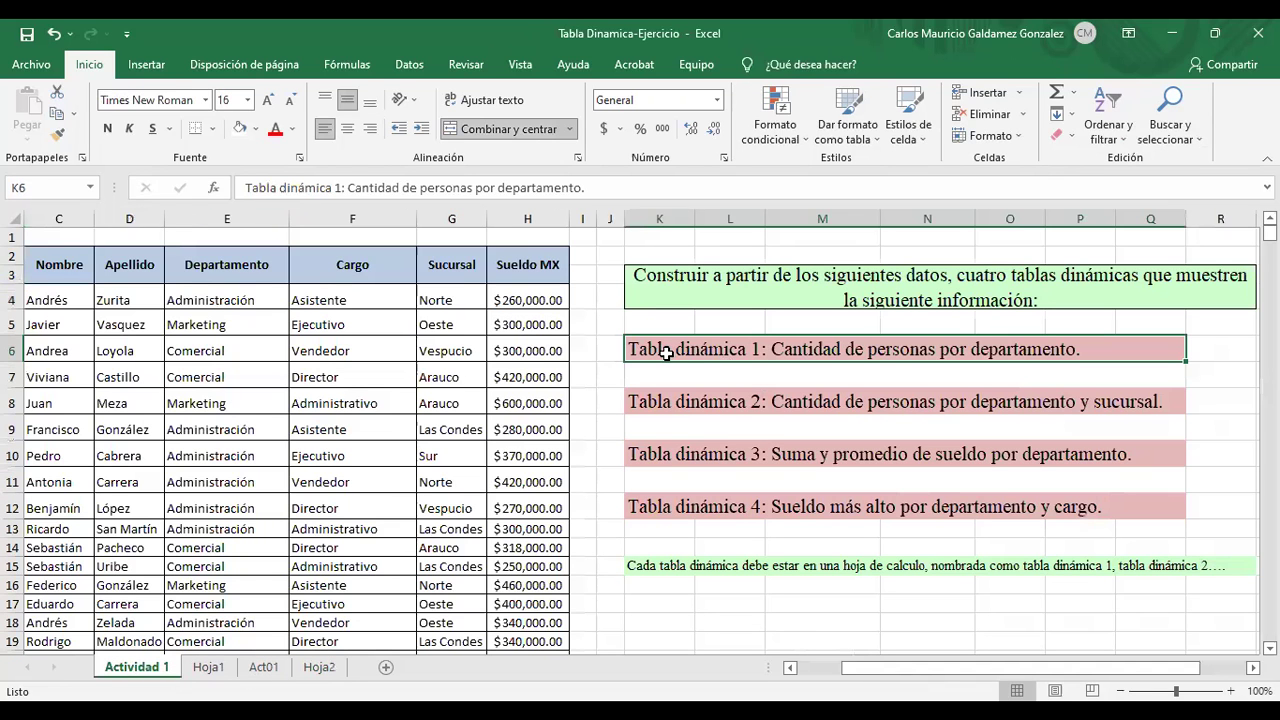
click(256, 136)
click(284, 284)
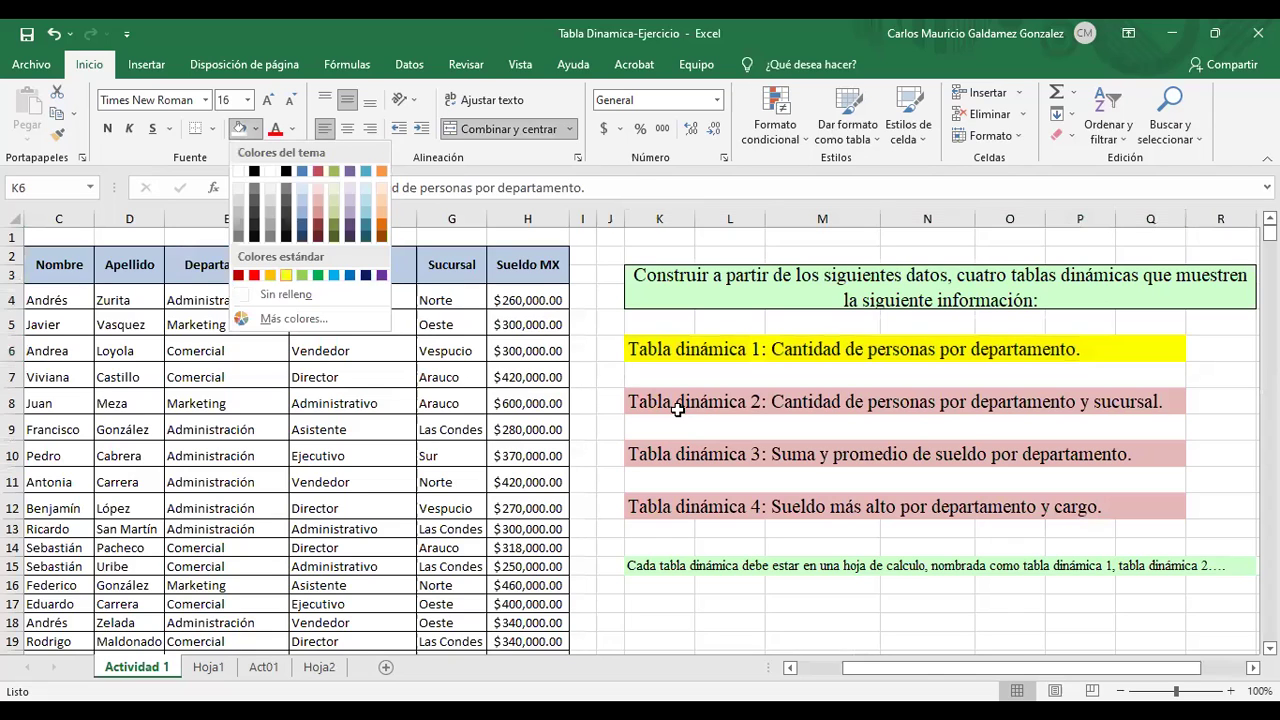
click(686, 408)
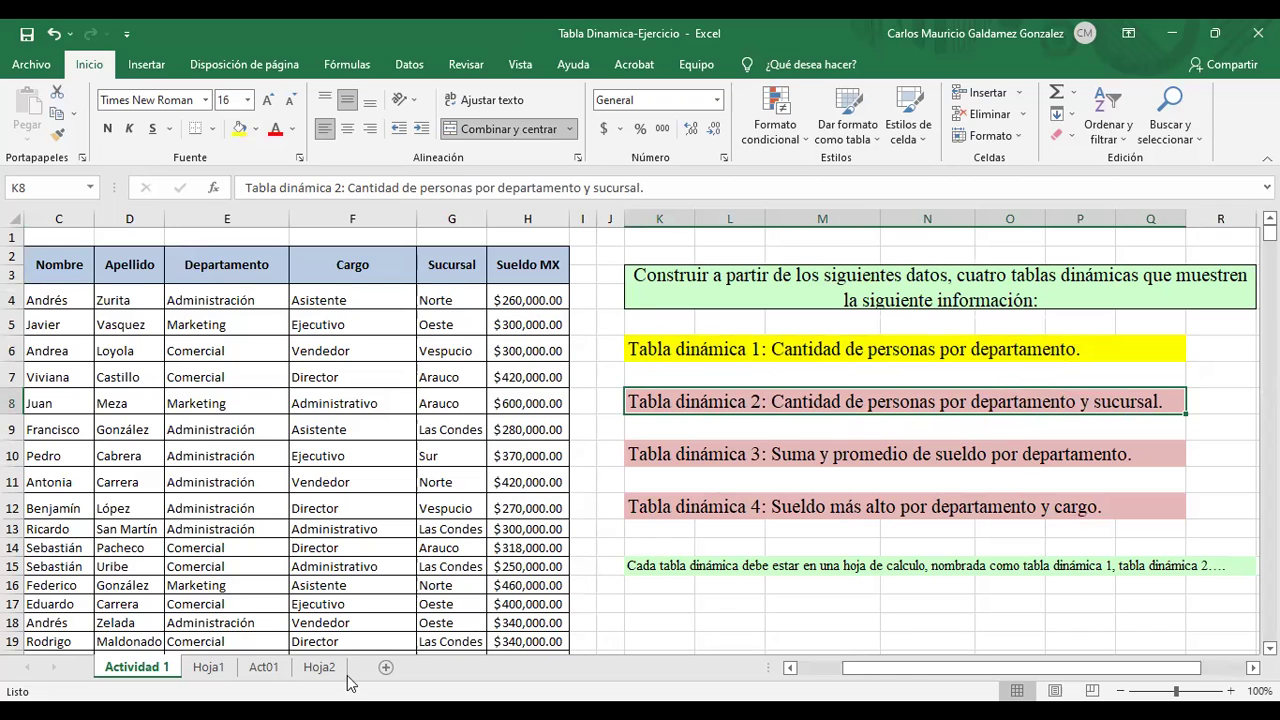
- Create a blank pivot table on a new sheet from the employee data on Act01
click(262, 667)
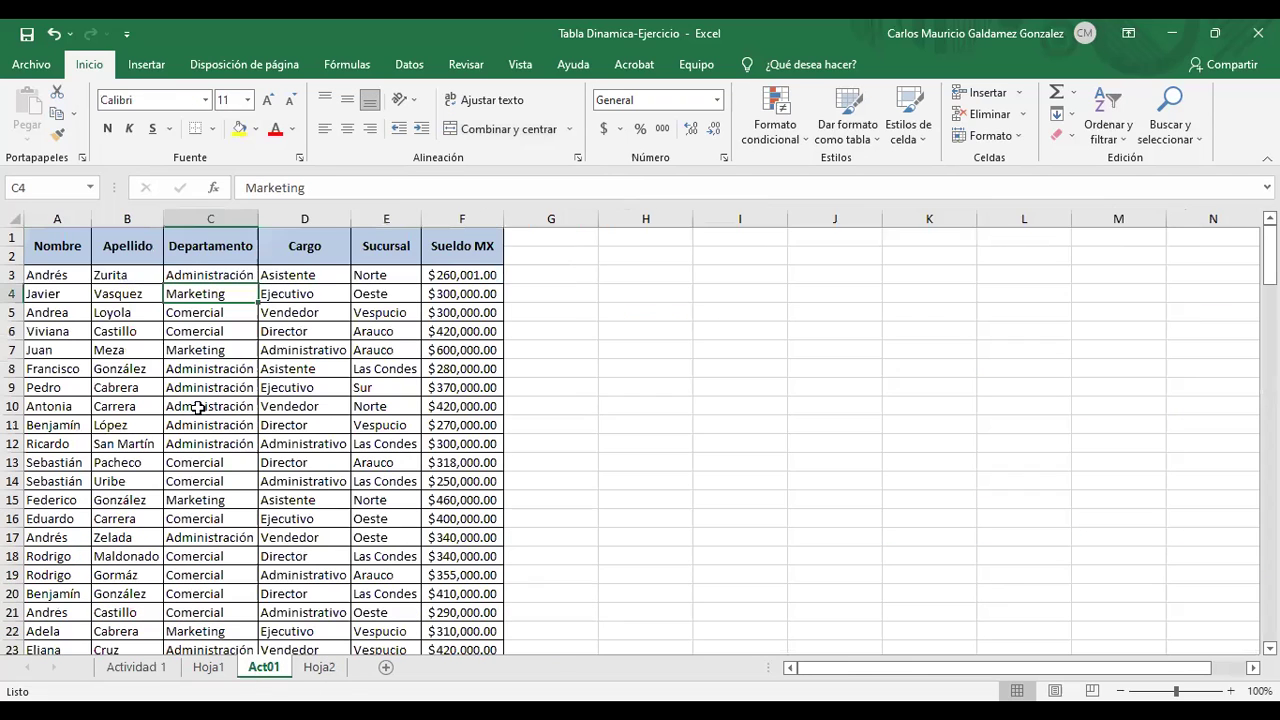
click(148, 295)
click(150, 66)
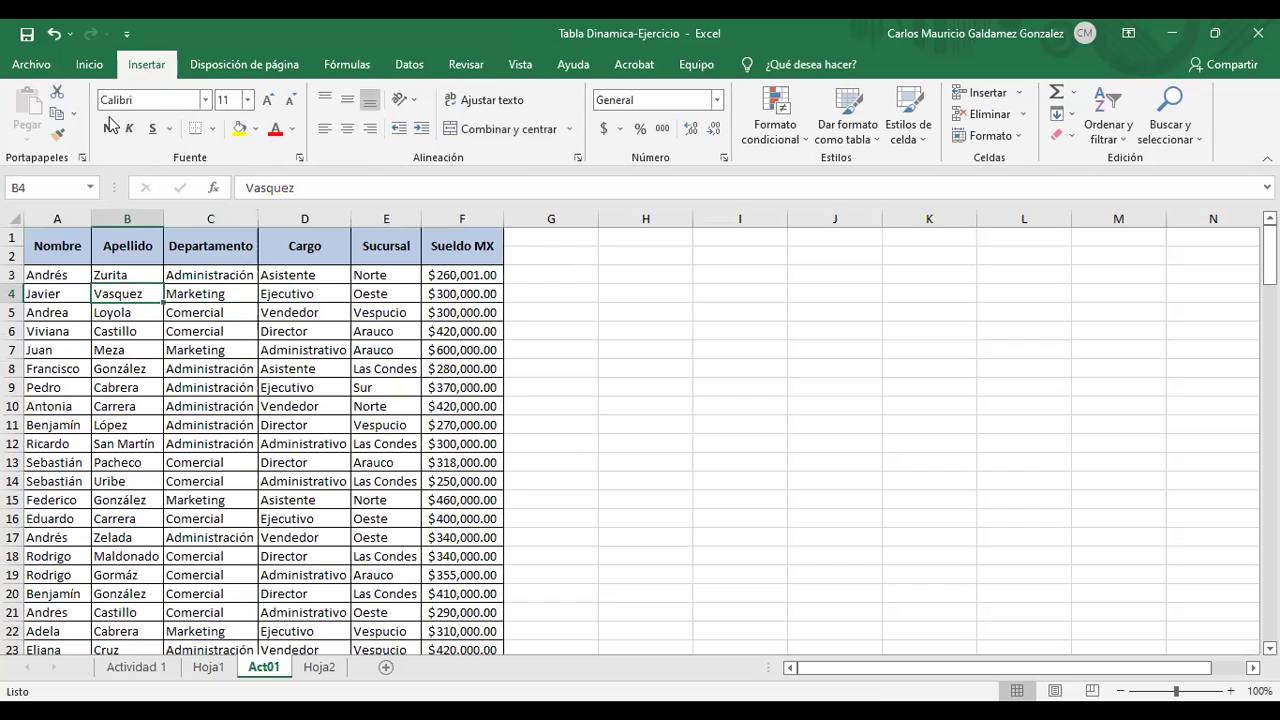
click(110, 122)
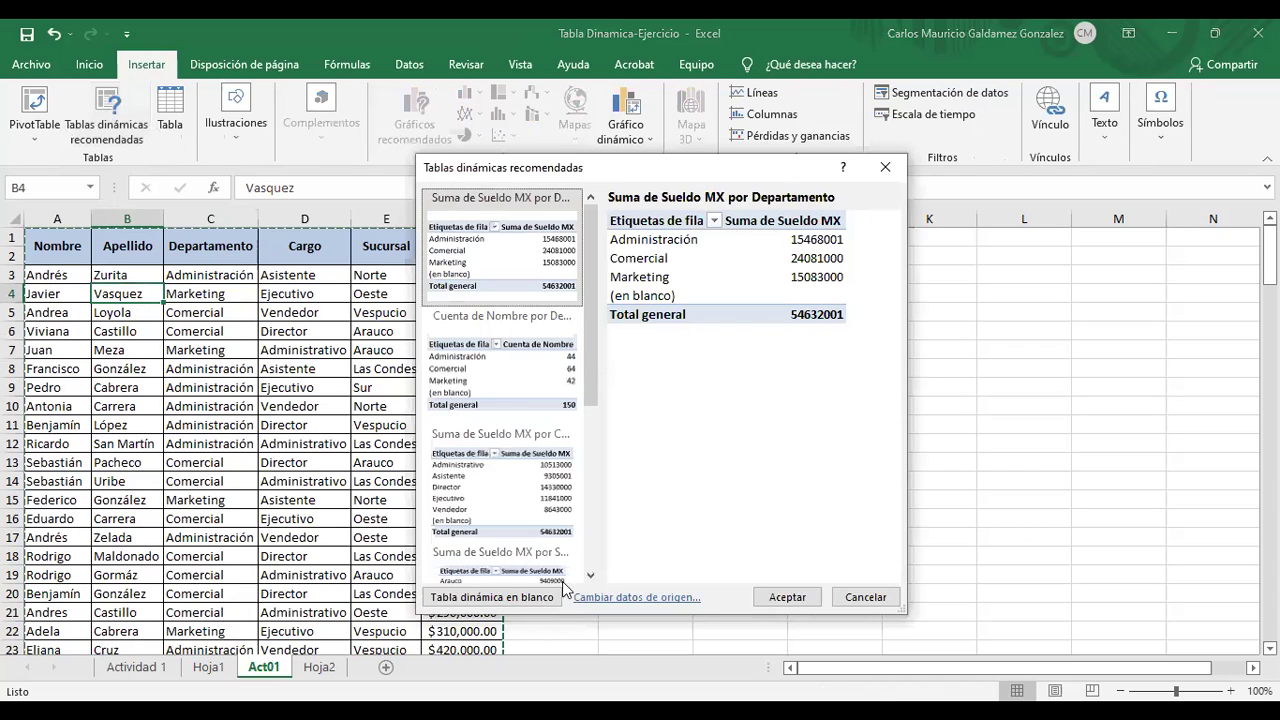
click(517, 600)
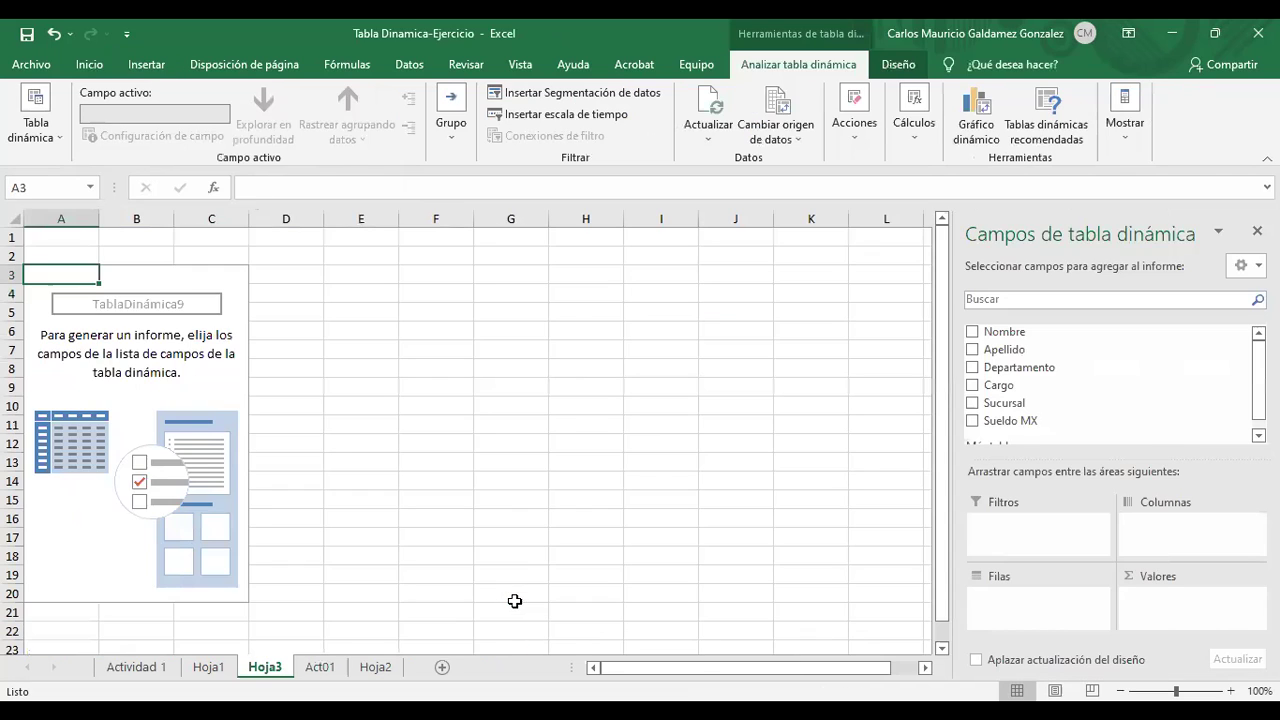
- Reread the Tabla dinámica 2 task on Actividad 1 and move the Hoja3 sheet after Hoja2
click(170, 672)
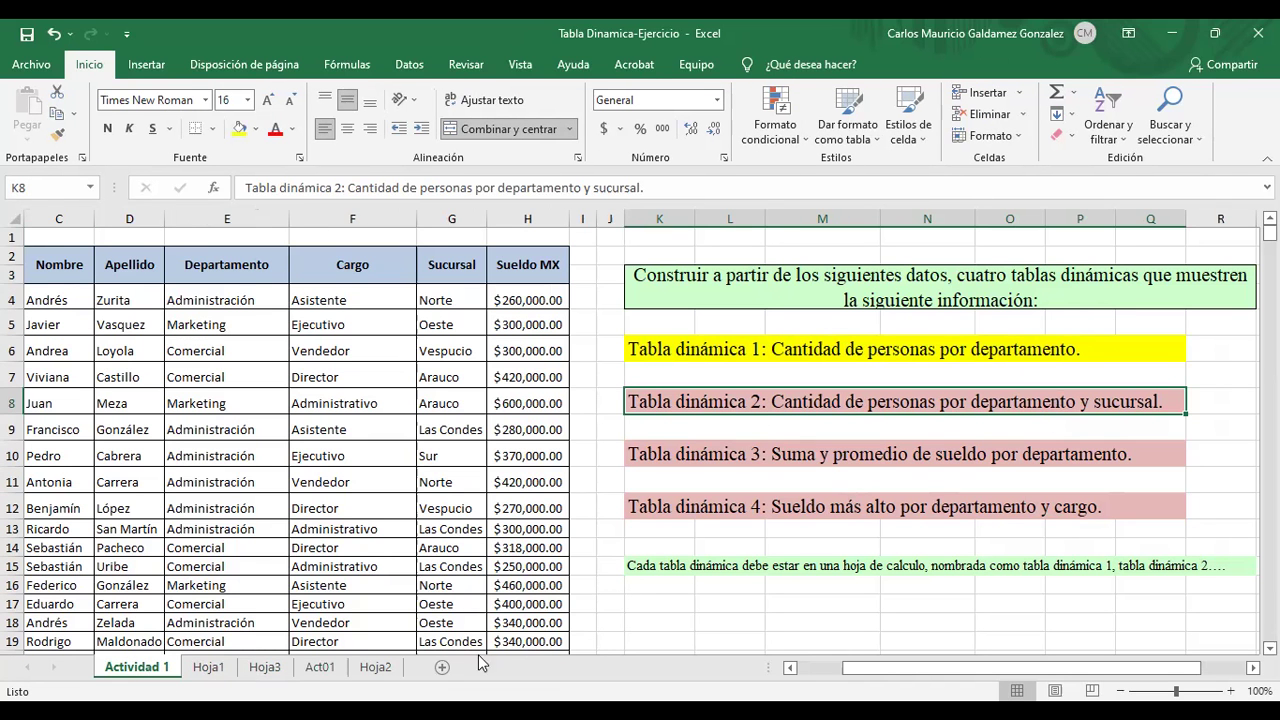
click(370, 668)
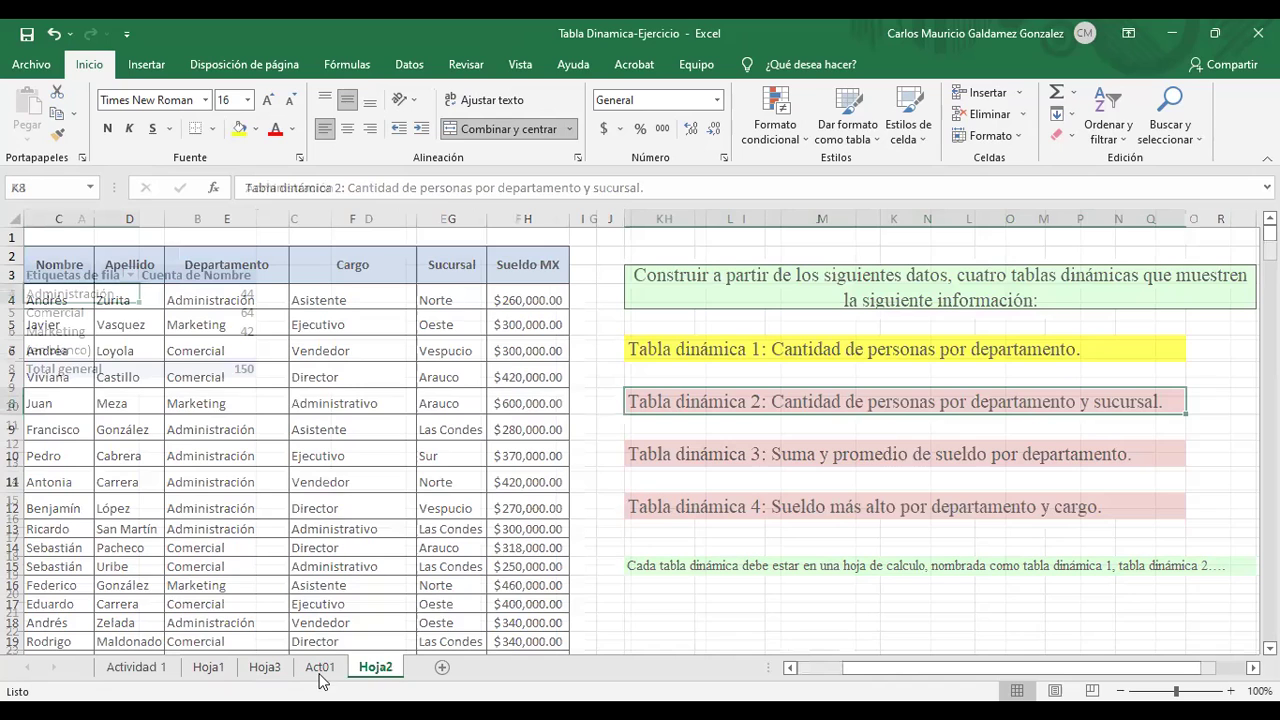
drag(278, 678, 432, 676)
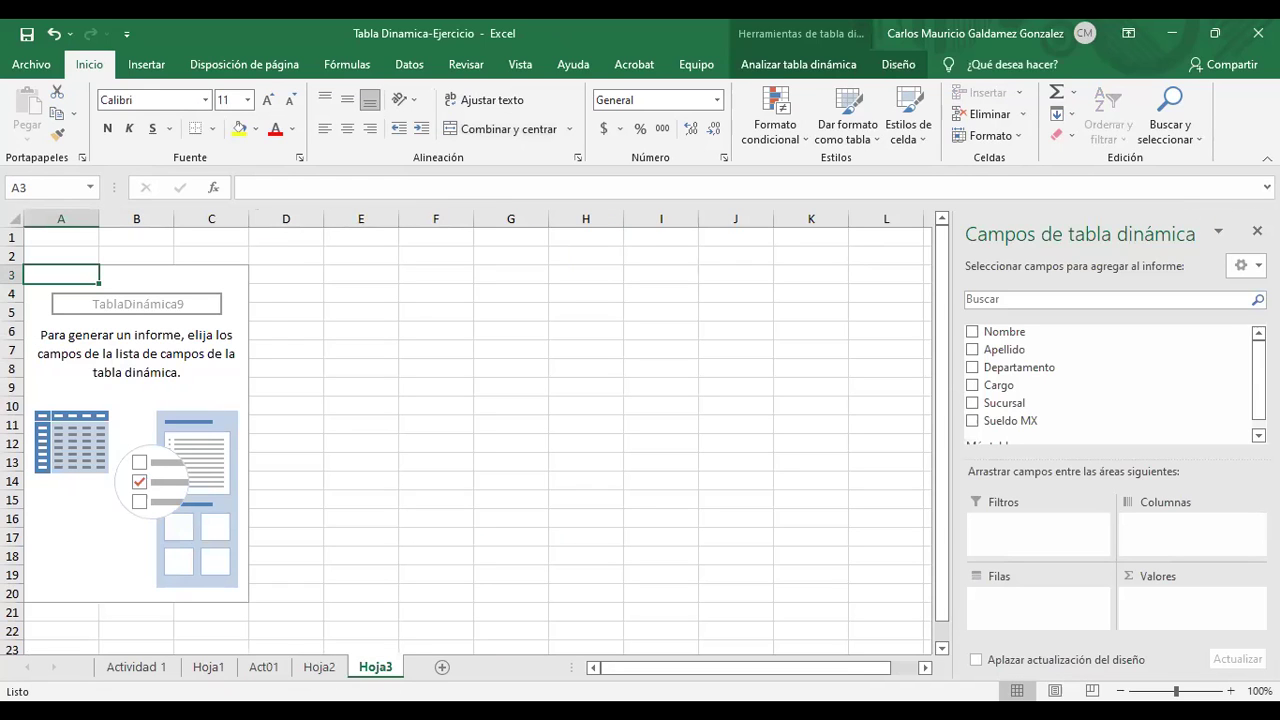
- Add Departamento and Sucursal as row fields of the Hoja3 pivot table, trying Sucursal as columns before returning it to the rows
click(972, 367)
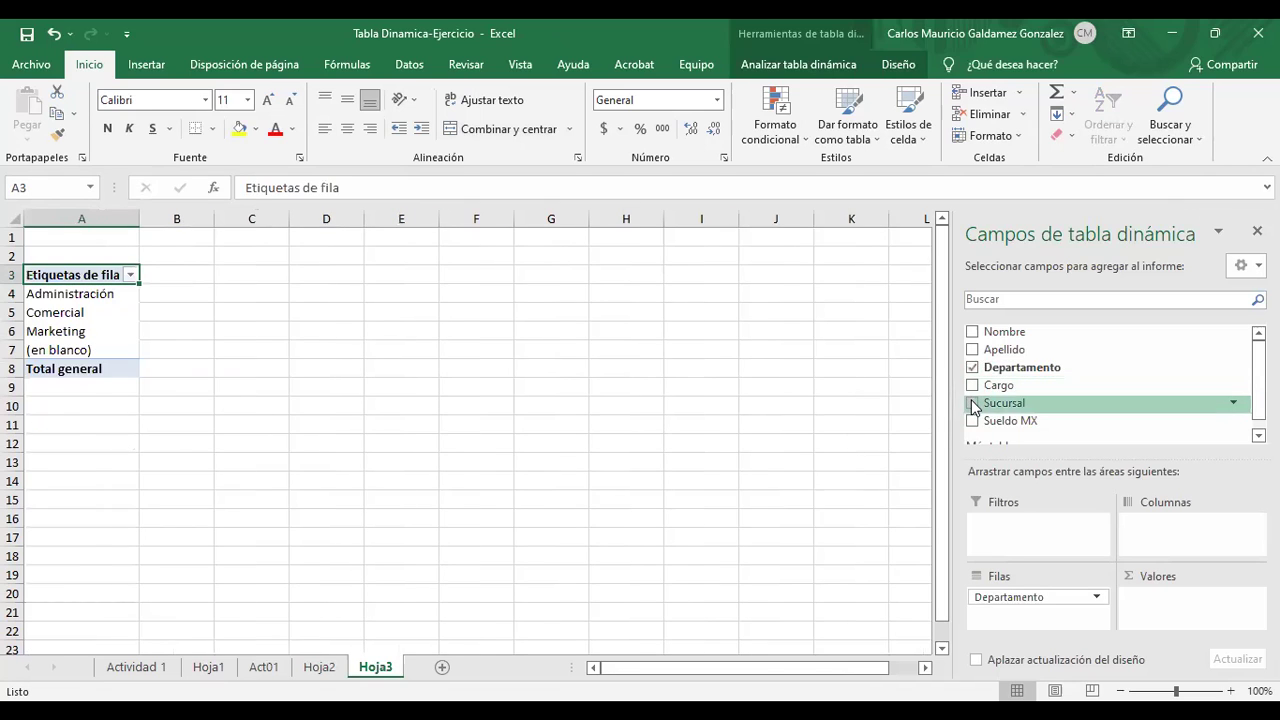
click(972, 403)
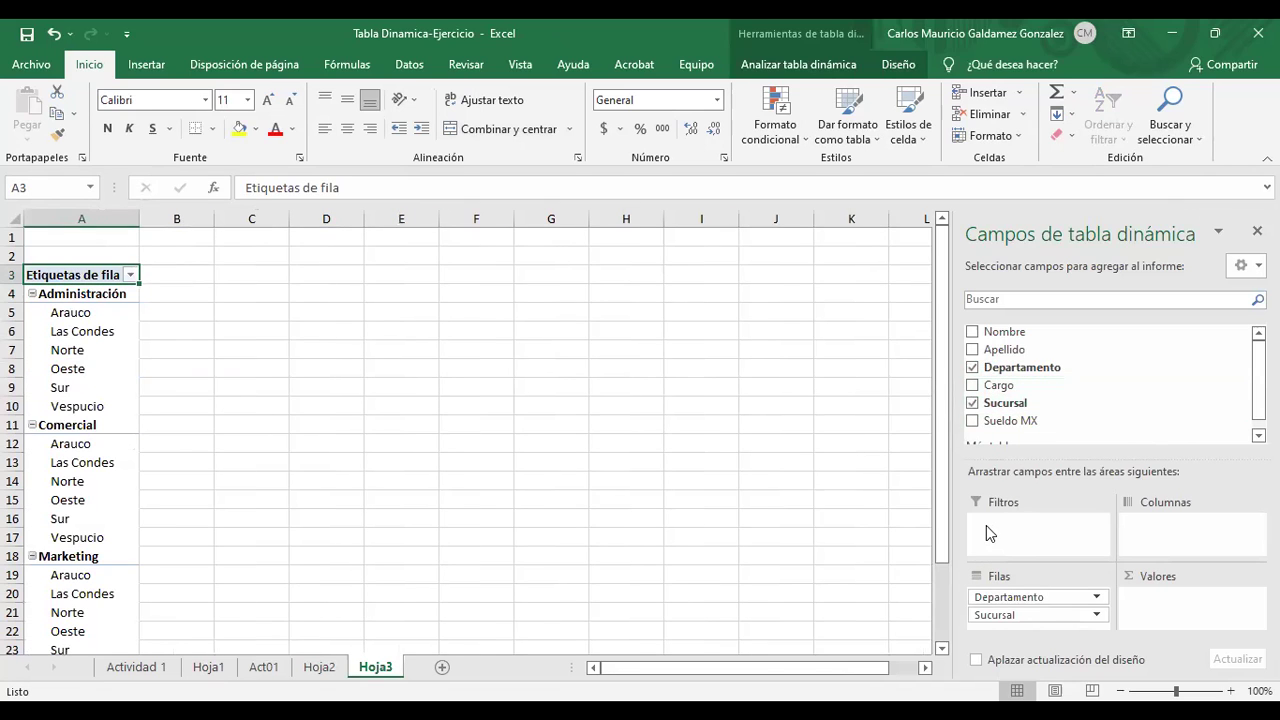
drag(993, 620, 1144, 532)
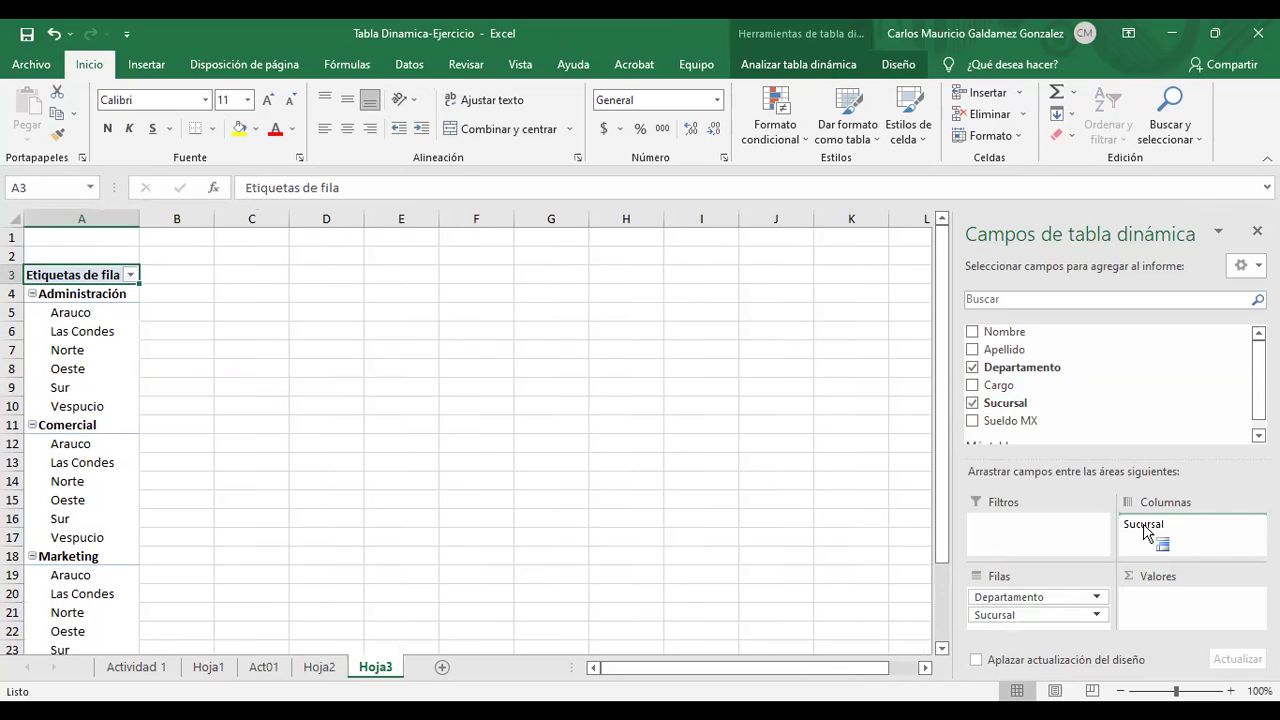
drag(1144, 532, 1045, 605)
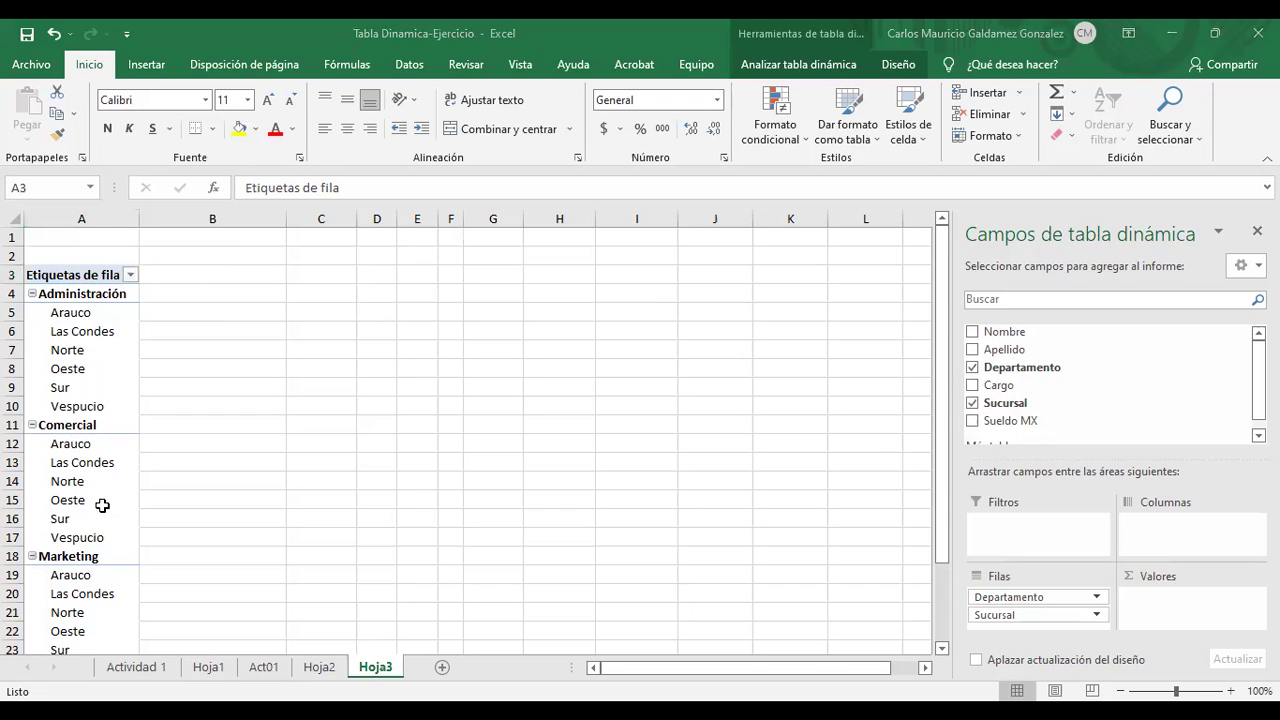
scroll(330, 456, down, 6)
scroll(330, 456, up, 6)
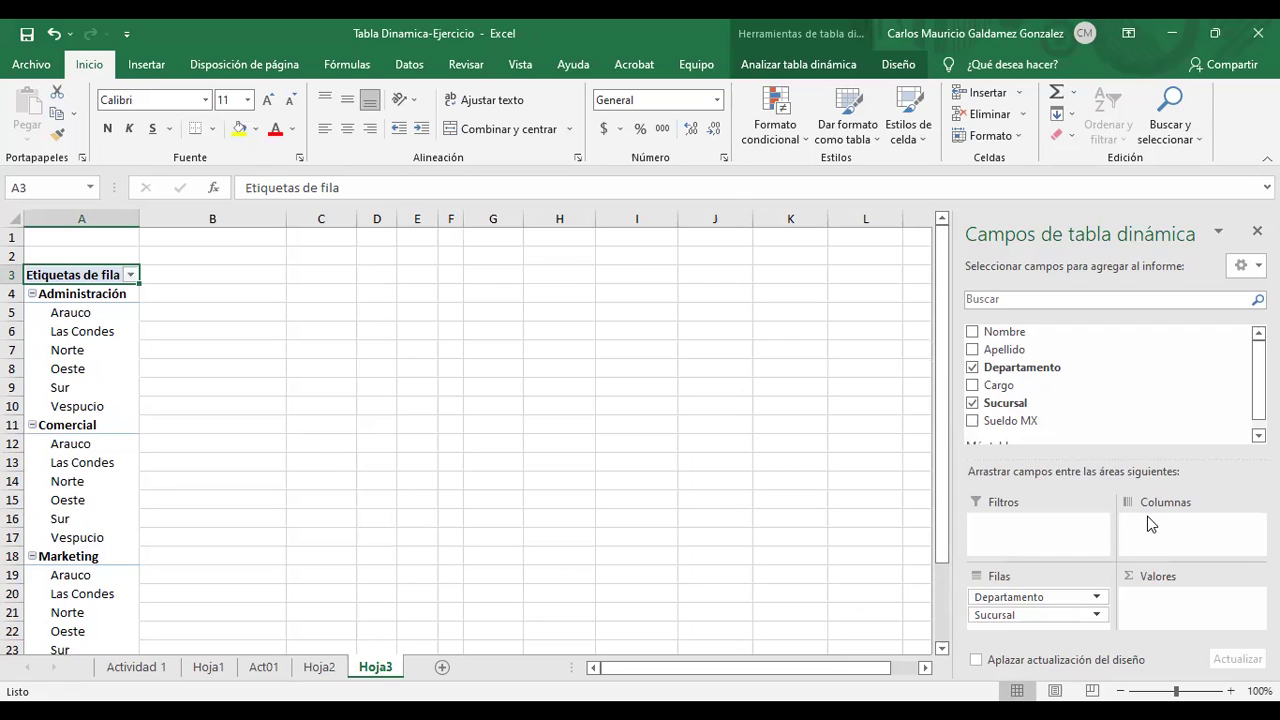
- Lay out the Hoja3 pivot table with Departamento as rows, Sucursal as columns and a count of Nombre as values
drag(1037, 614, 1154, 534)
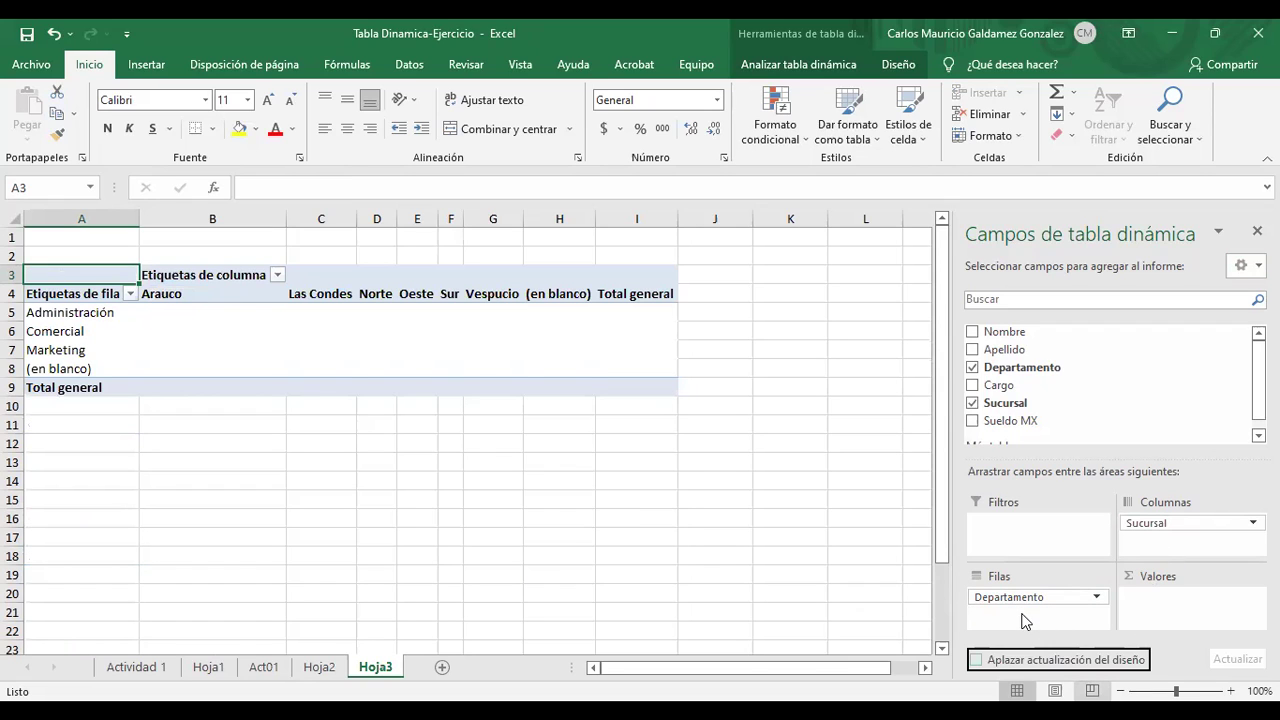
drag(1172, 530, 1140, 531)
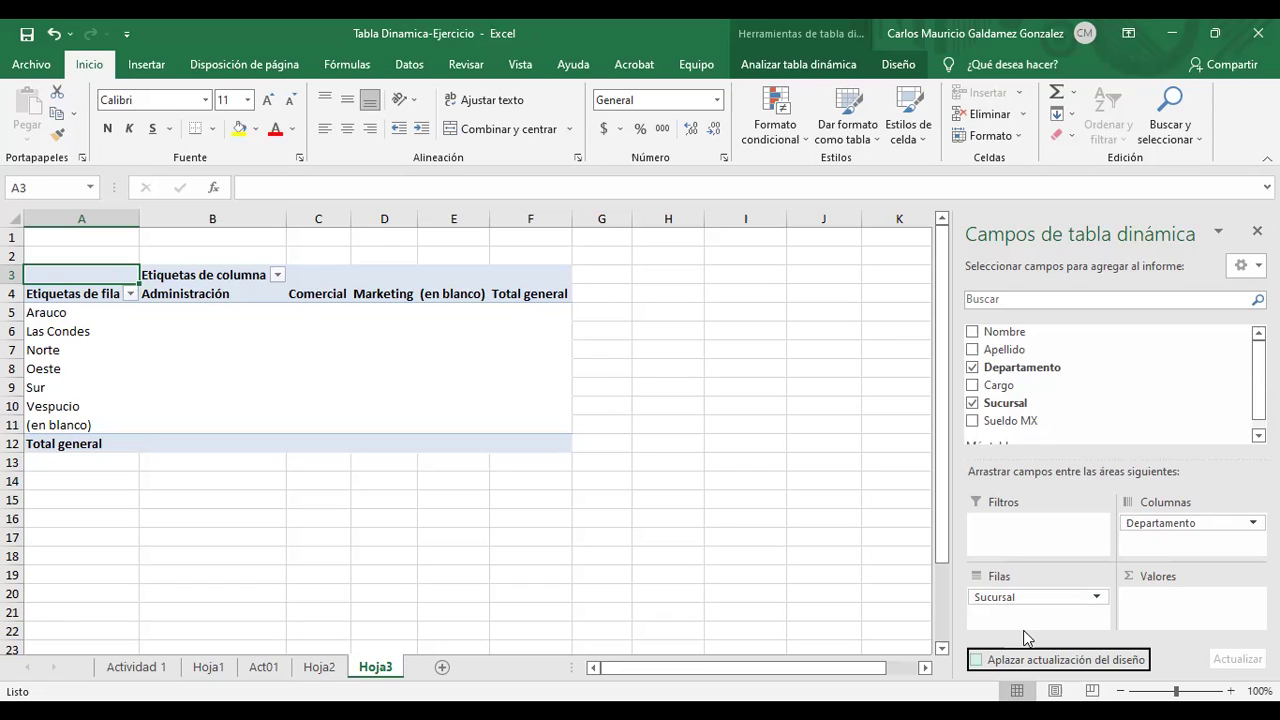
mouse_move(1150, 523)
mouse_down()
mouse_move(1034, 614)
mouse_move(1150, 546)
mouse_up()
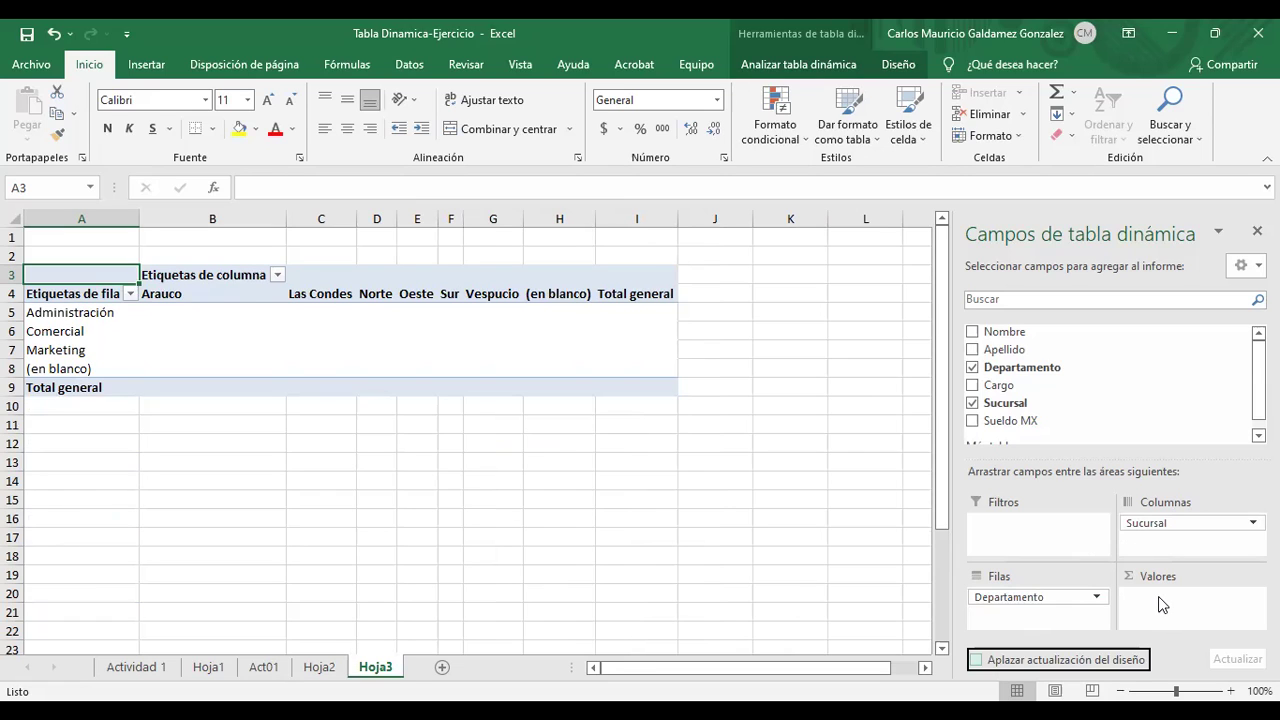
click(972, 331)
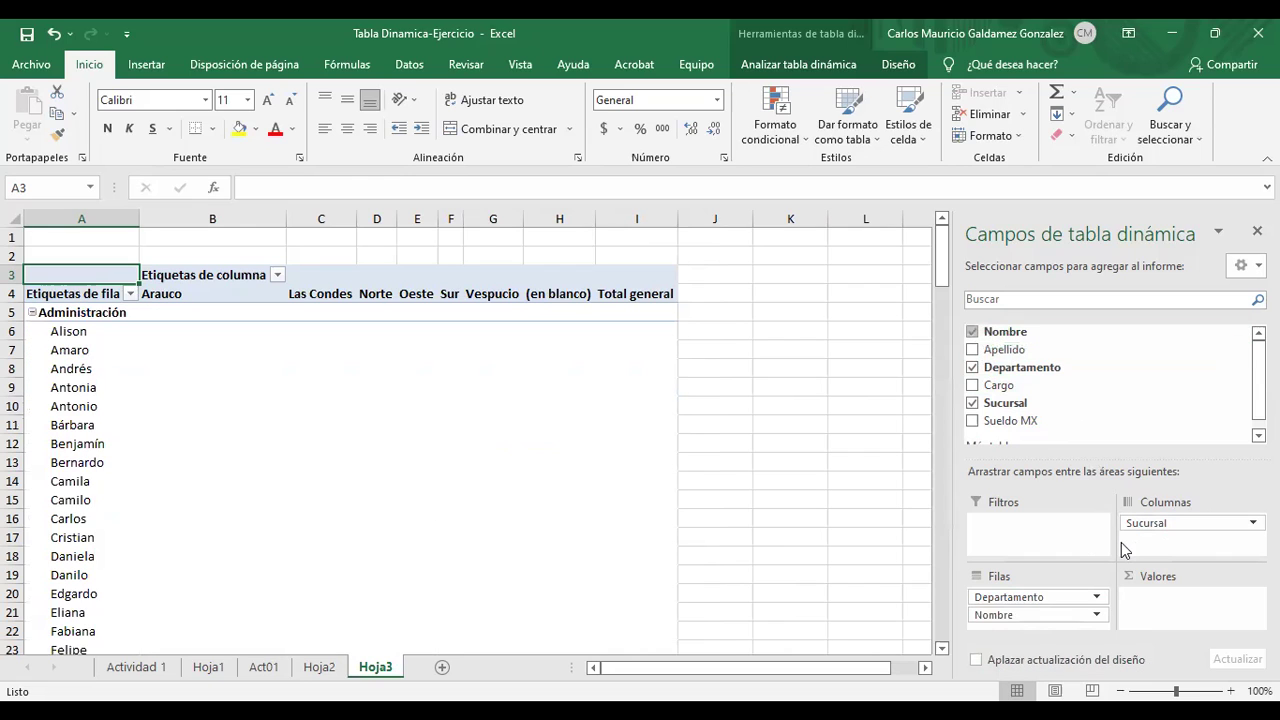
drag(999, 612, 1171, 610)
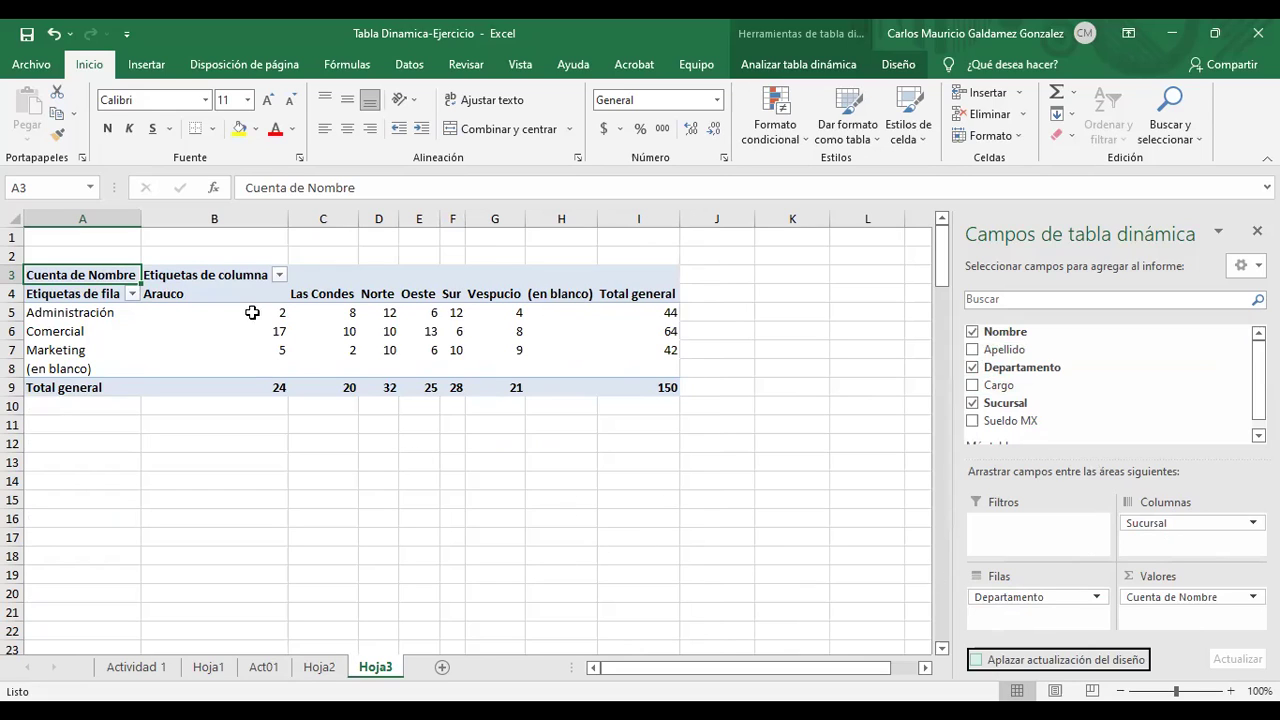
- Examine the Arauco counts per department in the Hoja3 pivot table and look at the source employee data on Act01
click(222, 294)
drag(222, 294, 234, 369)
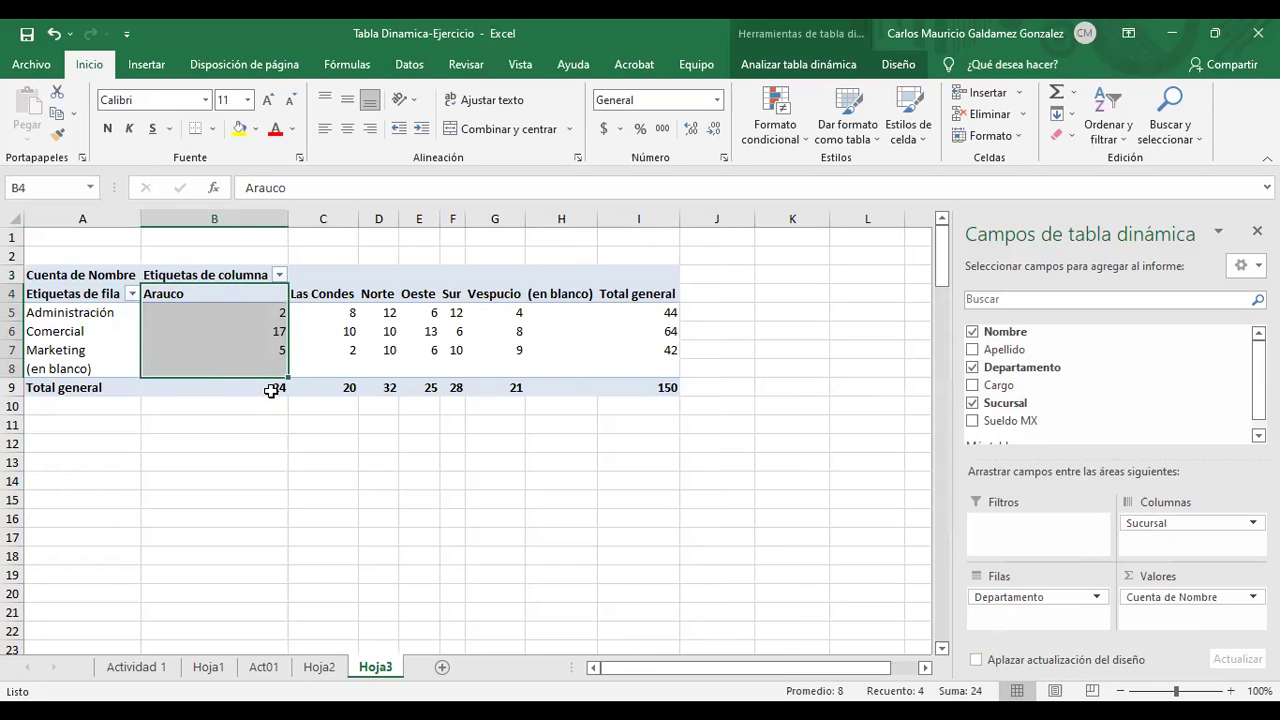
click(250, 312)
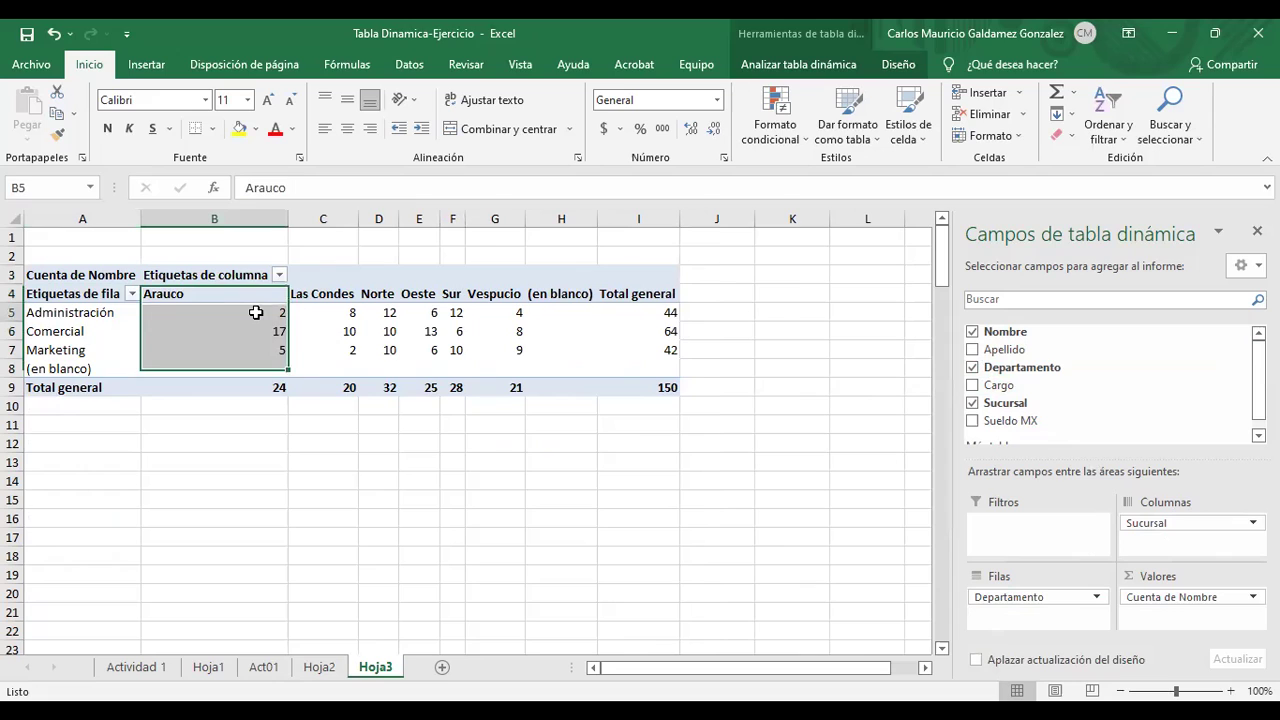
click(246, 334)
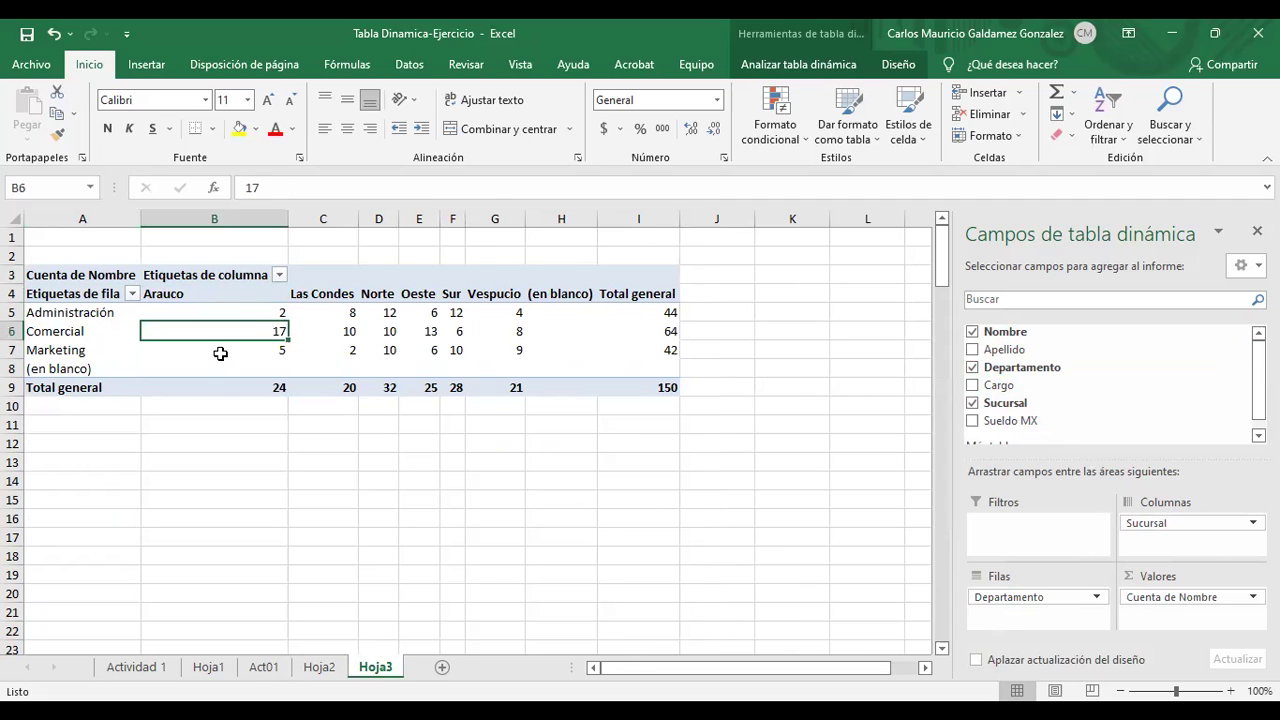
key(Down)
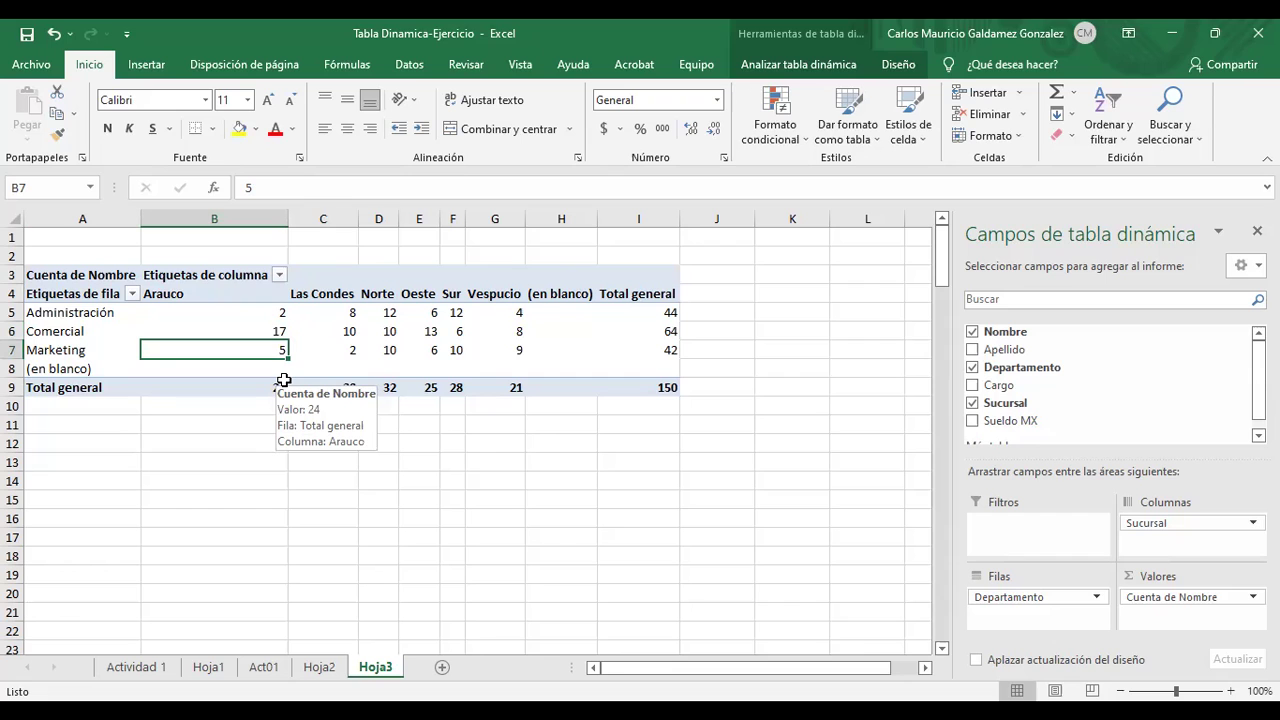
click(316, 668)
click(264, 667)
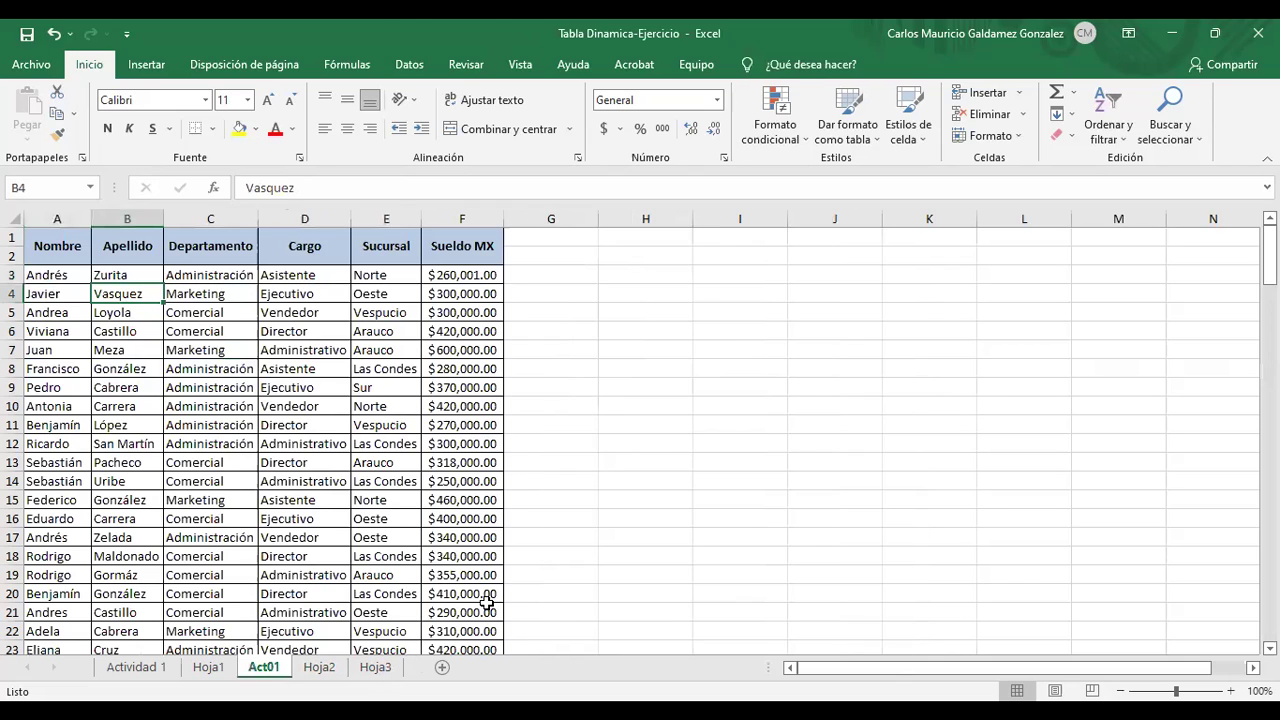
key(ctrl+Page_Down)
key(ctrl+Page_Down)
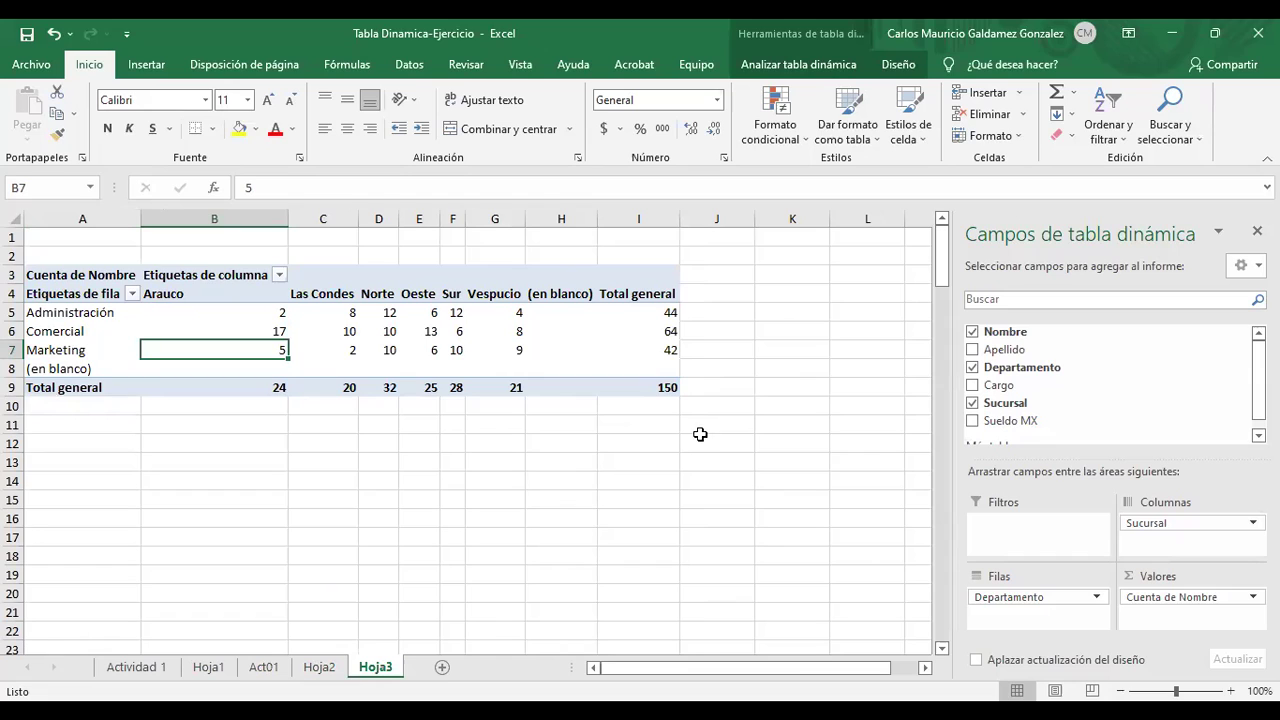
- Compare the department totals of the Hoja3 pivot table with the counts per department on Hoja2
click(646, 312)
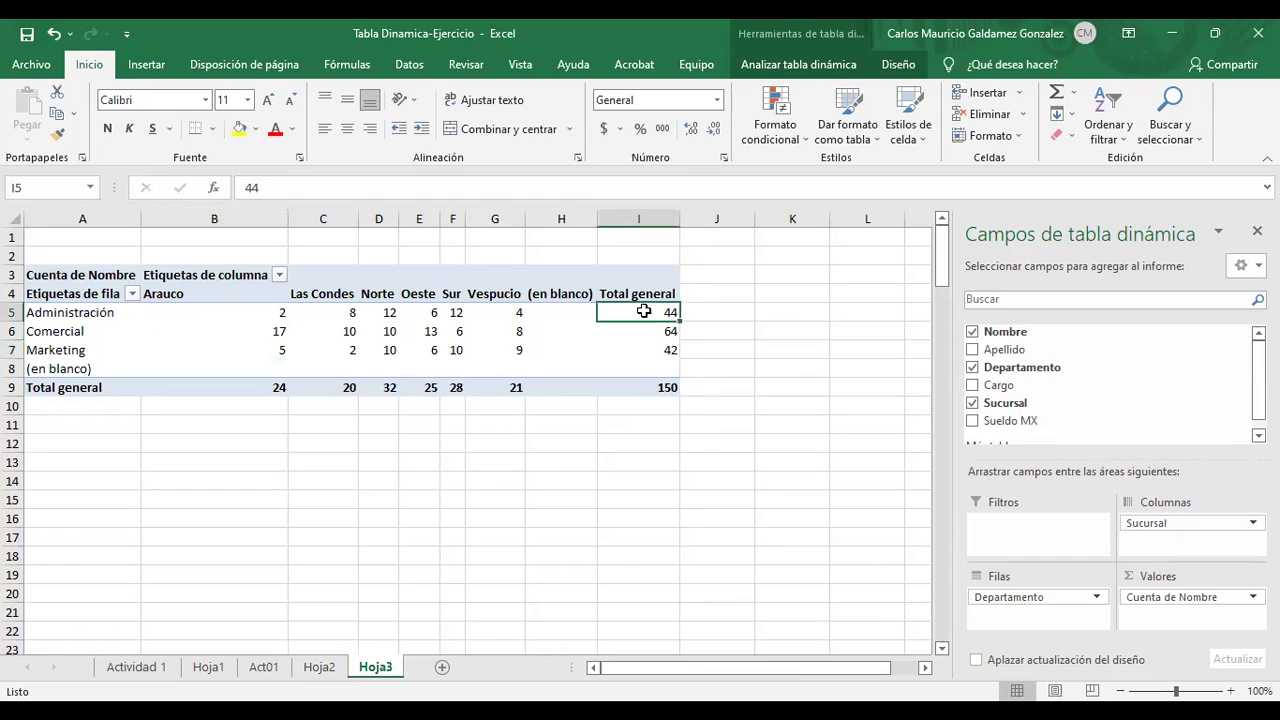
drag(80, 324, 609, 331)
drag(94, 354, 648, 345)
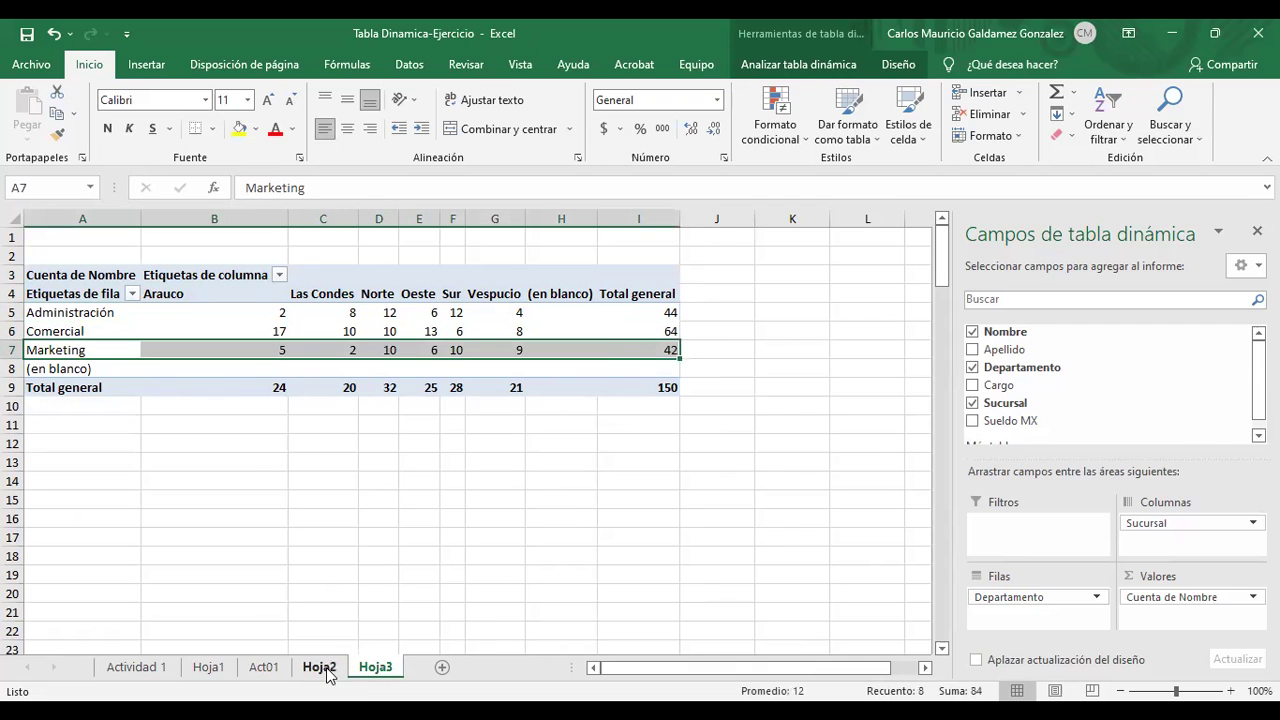
click(326, 670)
drag(231, 297, 238, 334)
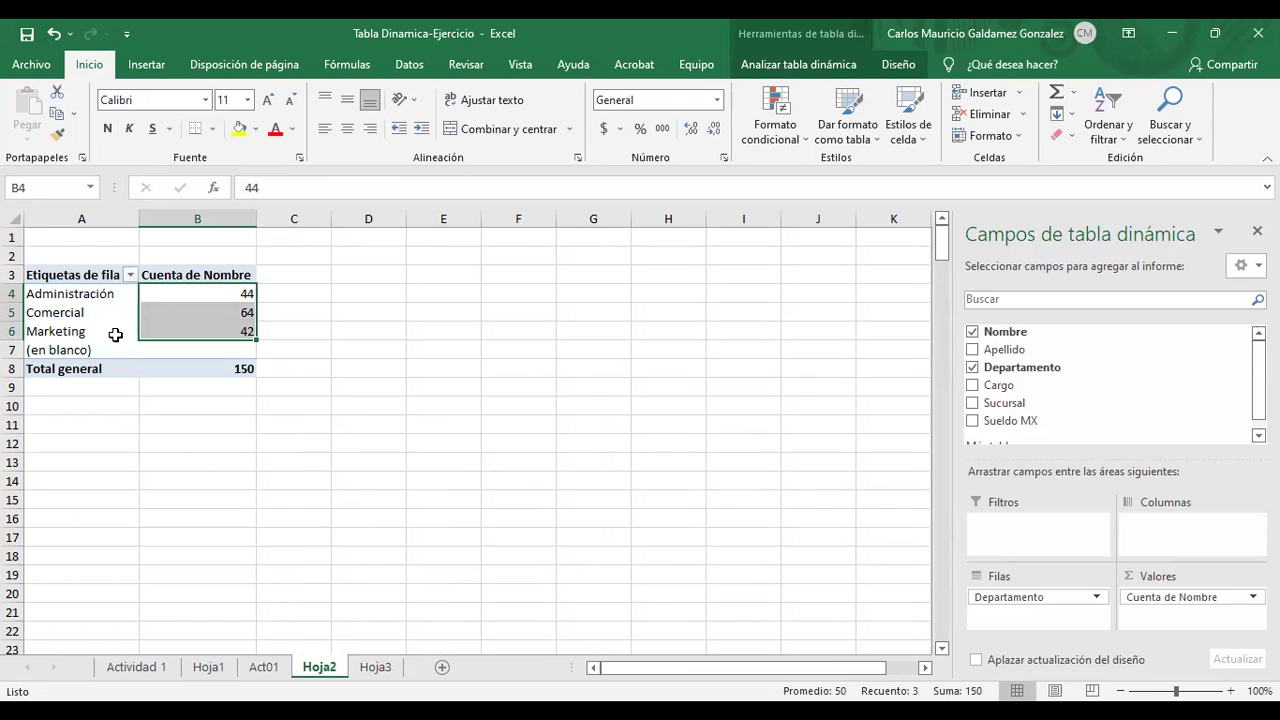
click(188, 312)
click(376, 667)
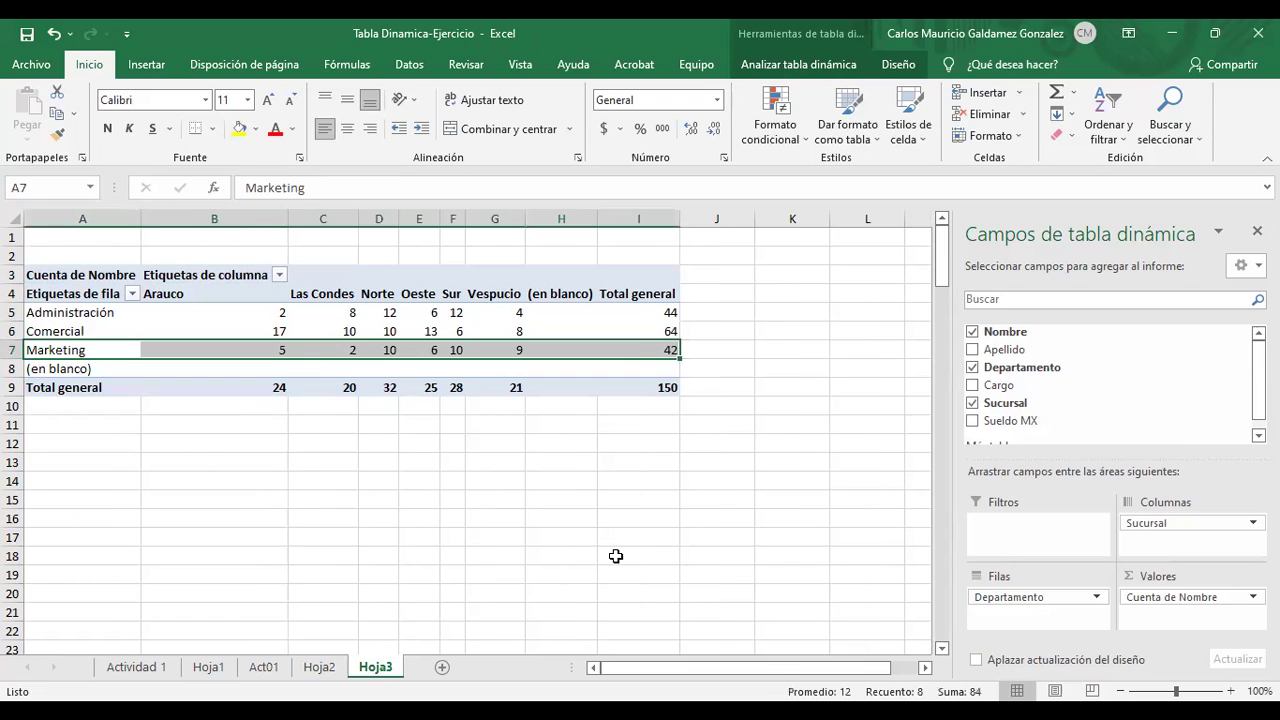
drag(640, 312, 653, 383)
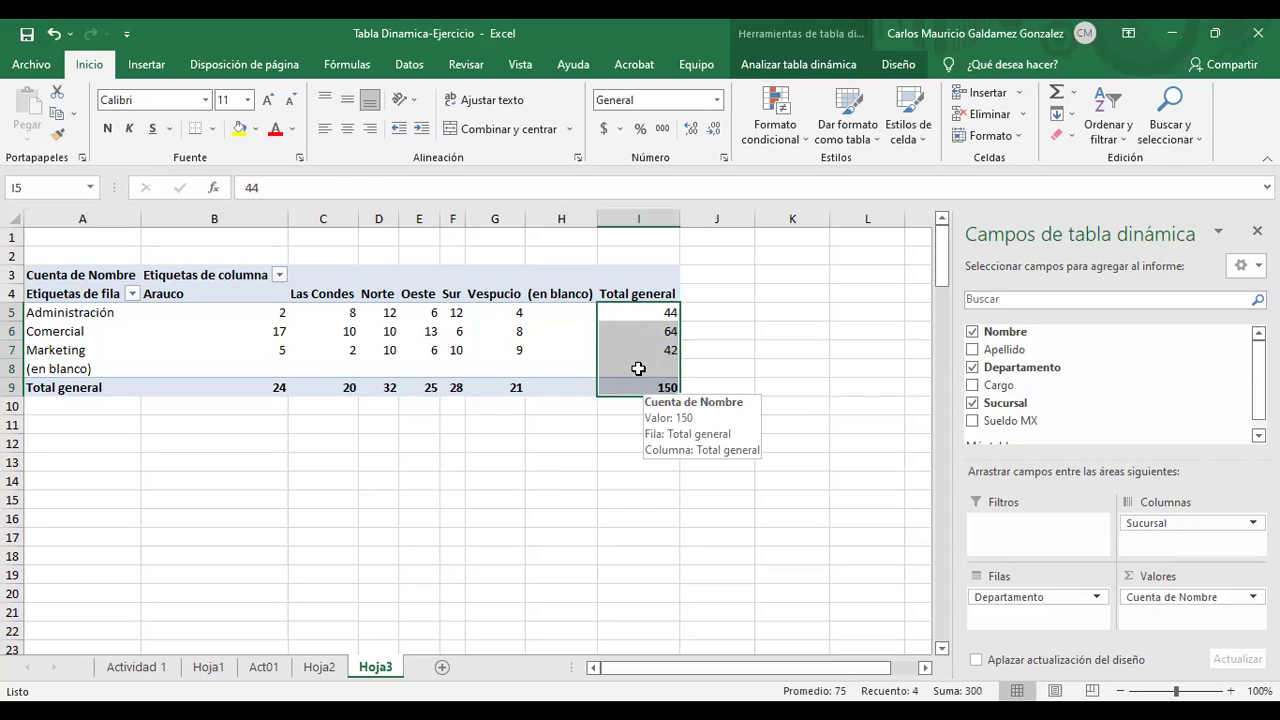
drag(271, 314, 505, 350)
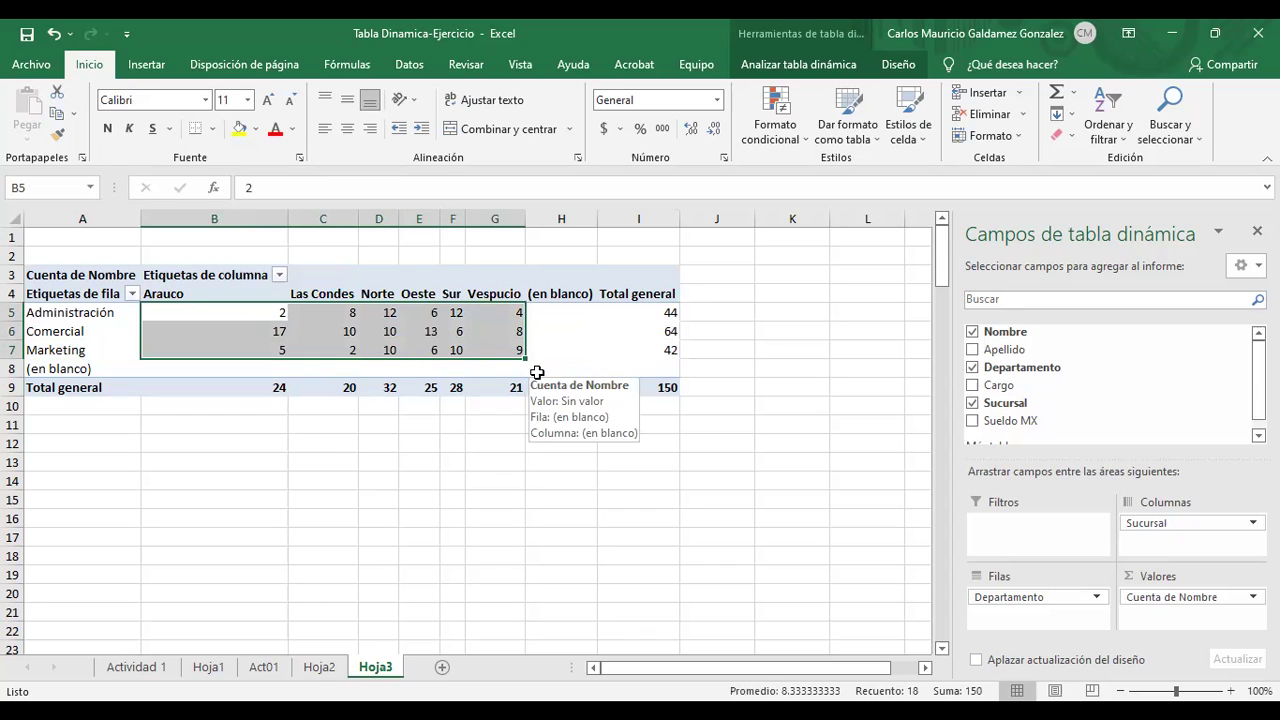
- Check the Administración counts branch by branch from Arauco to Vespucio against the row's grand total on Hoja3
click(264, 313)
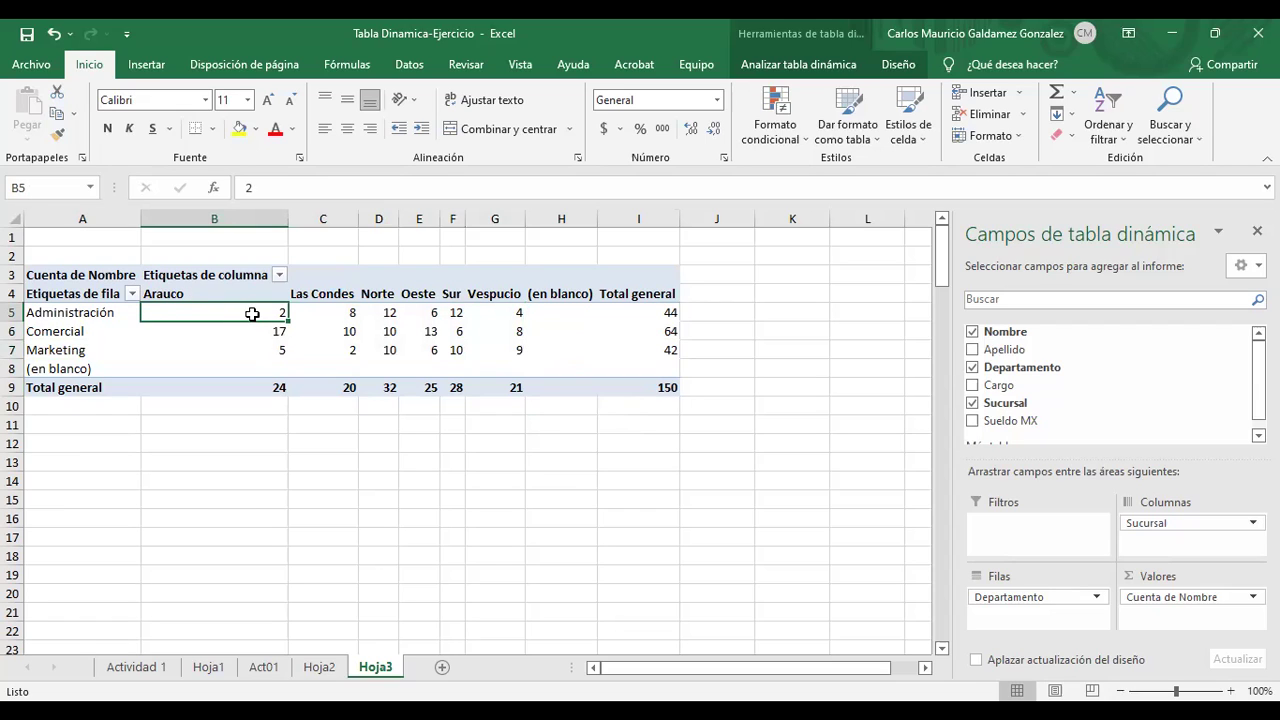
click(335, 313)
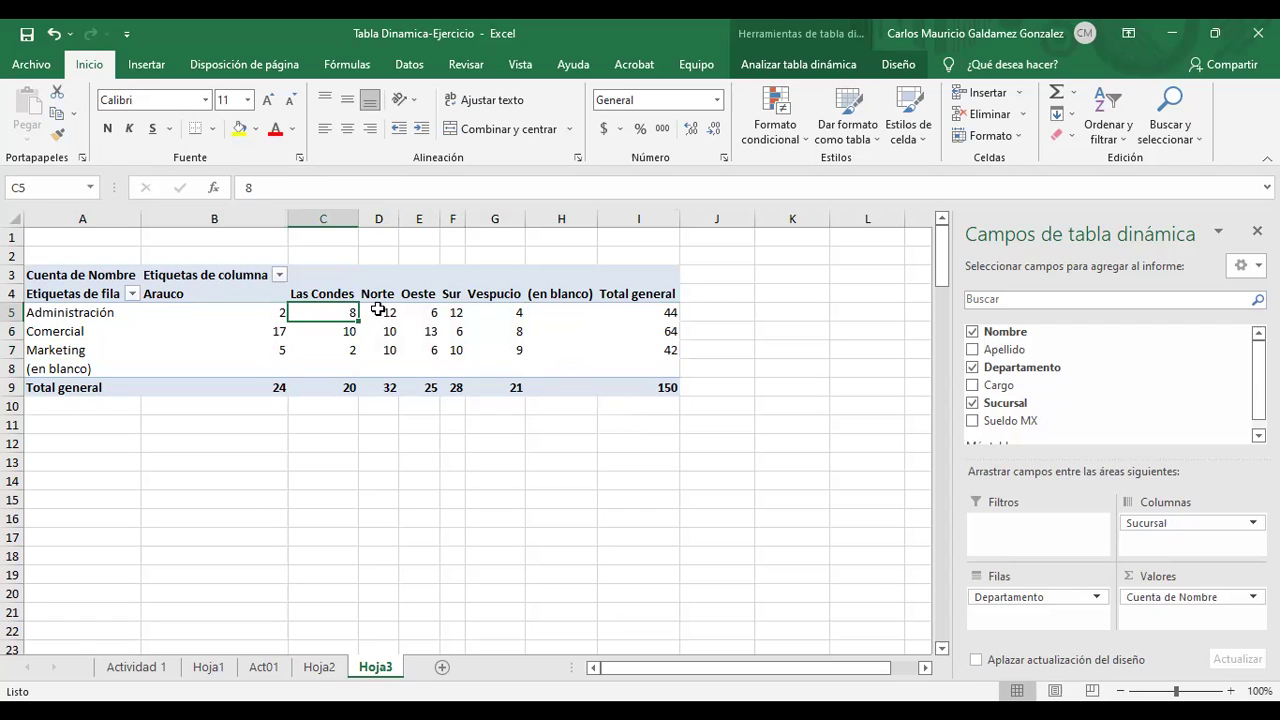
click(378, 312)
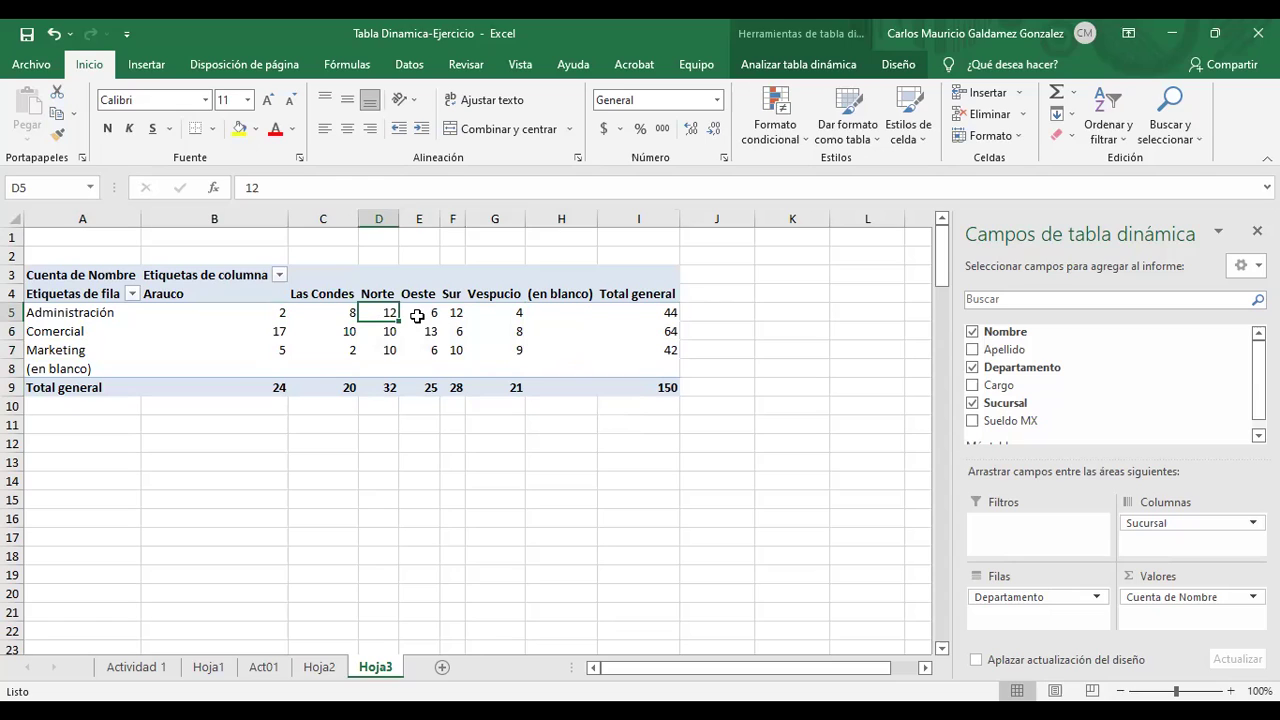
mouse_move(417, 315)
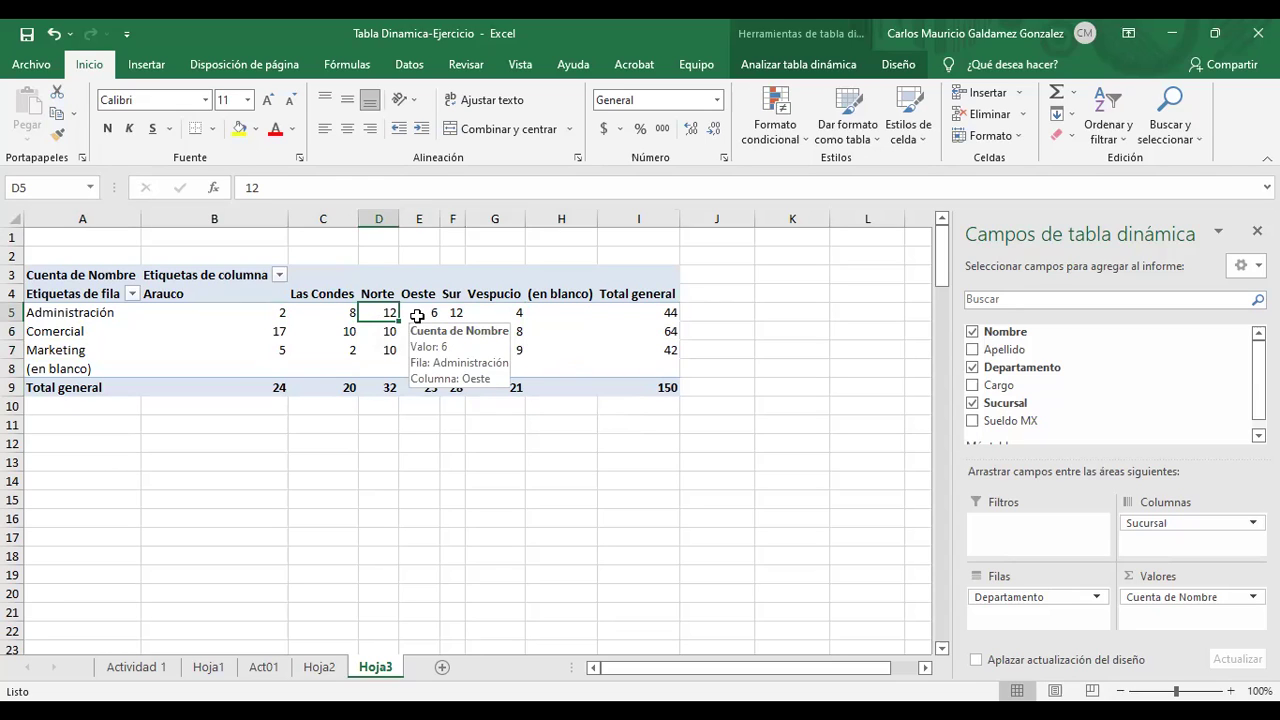
click(417, 315)
click(450, 313)
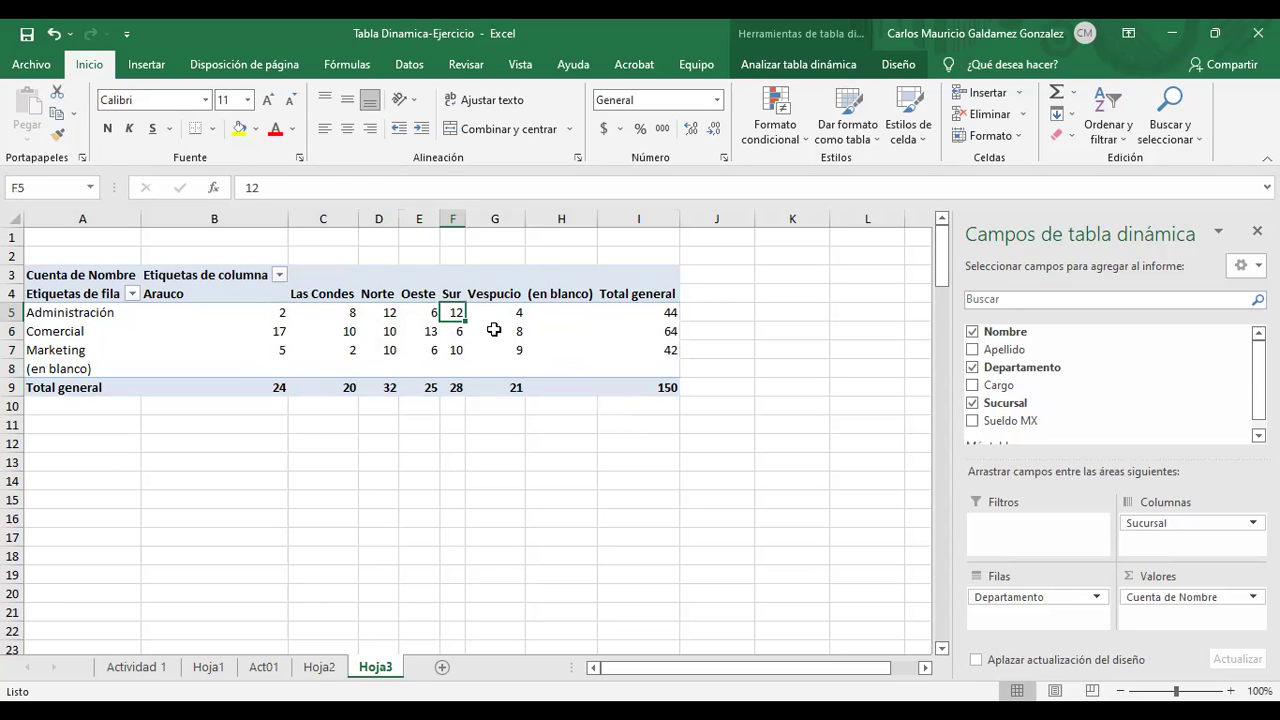
click(499, 316)
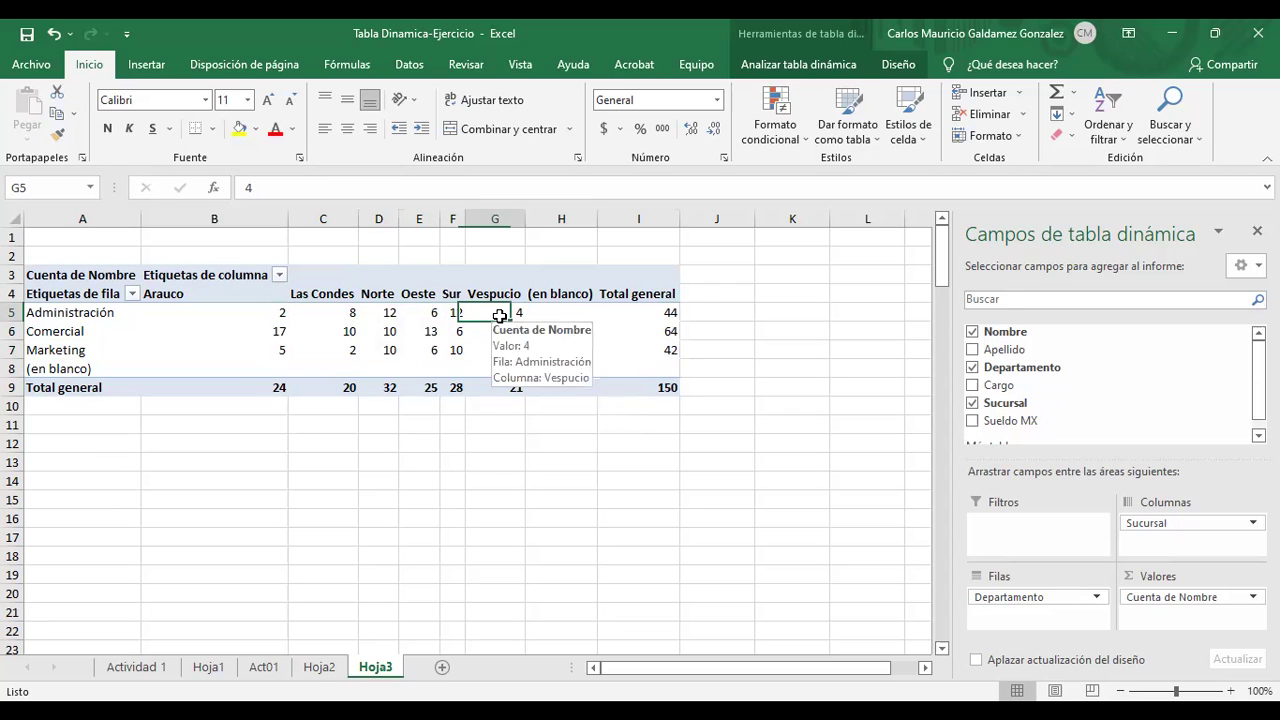
click(643, 310)
drag(503, 311, 214, 312)
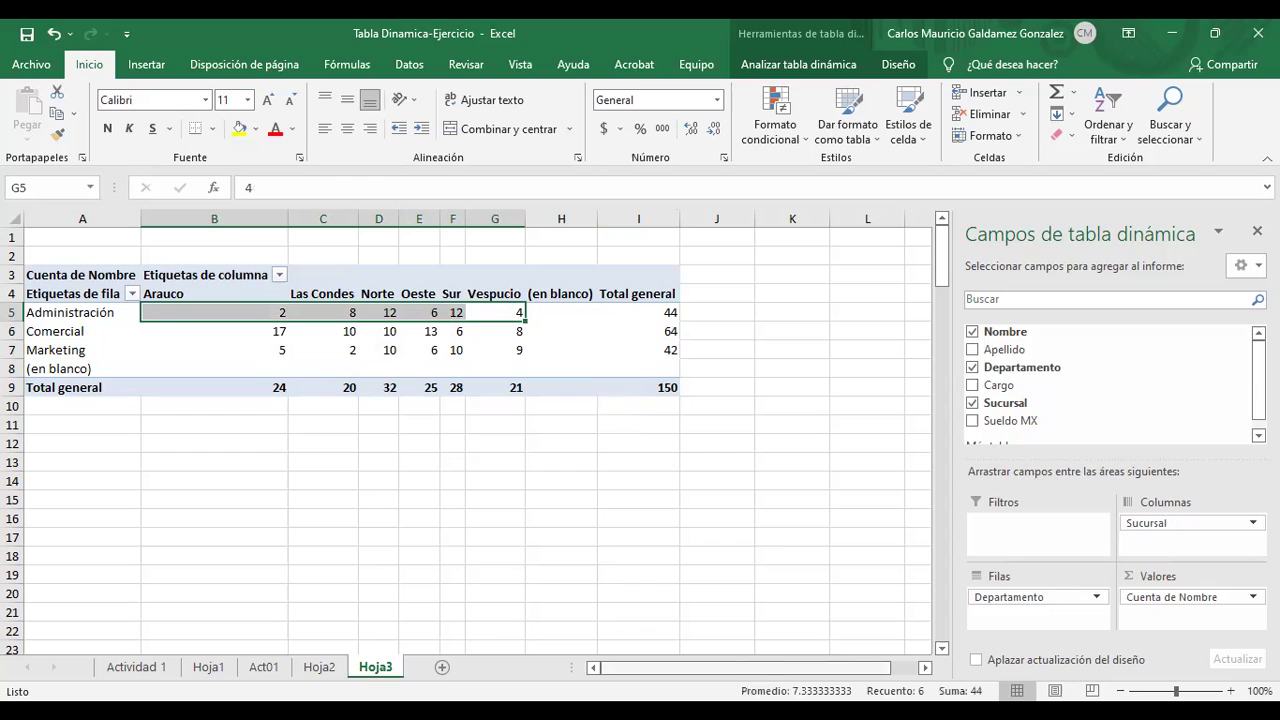
click(639, 313)
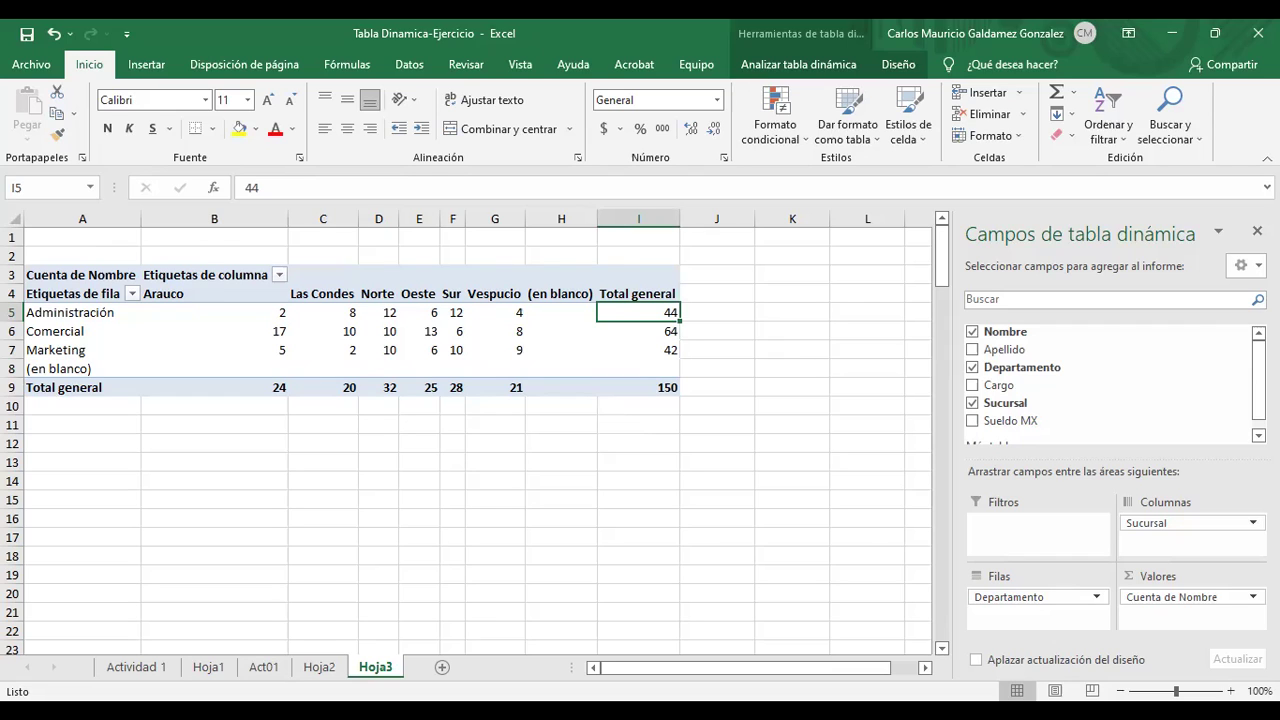
- Try Sucursal as a second value field summarised by Promedio in the Hoja3 pivot table, and remove that field again
drag(994, 403, 1170, 618)
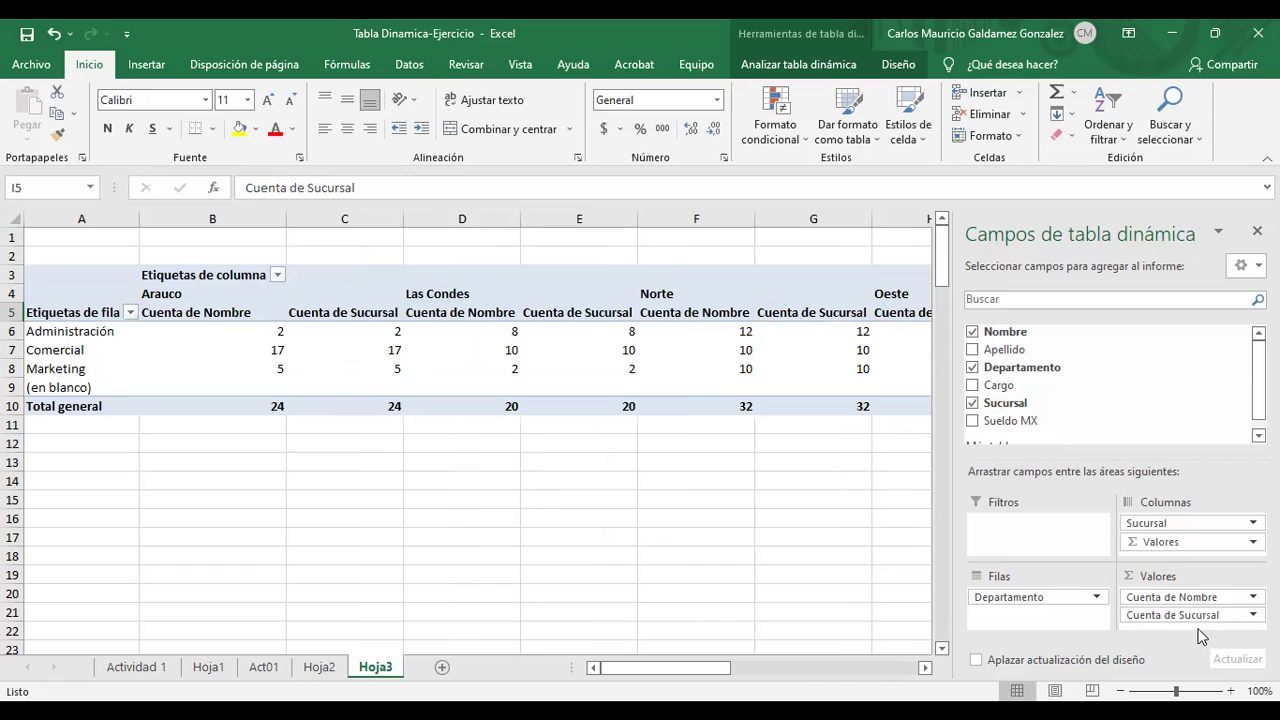
click(1246, 618)
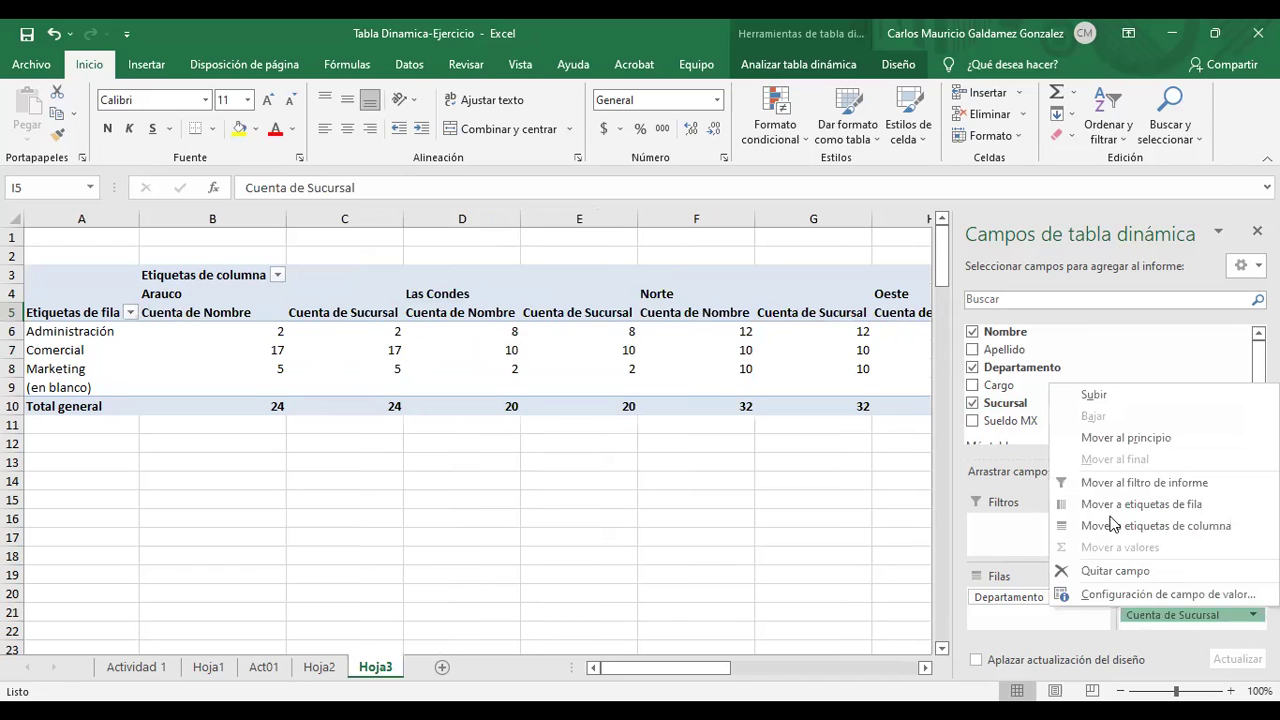
click(1141, 591)
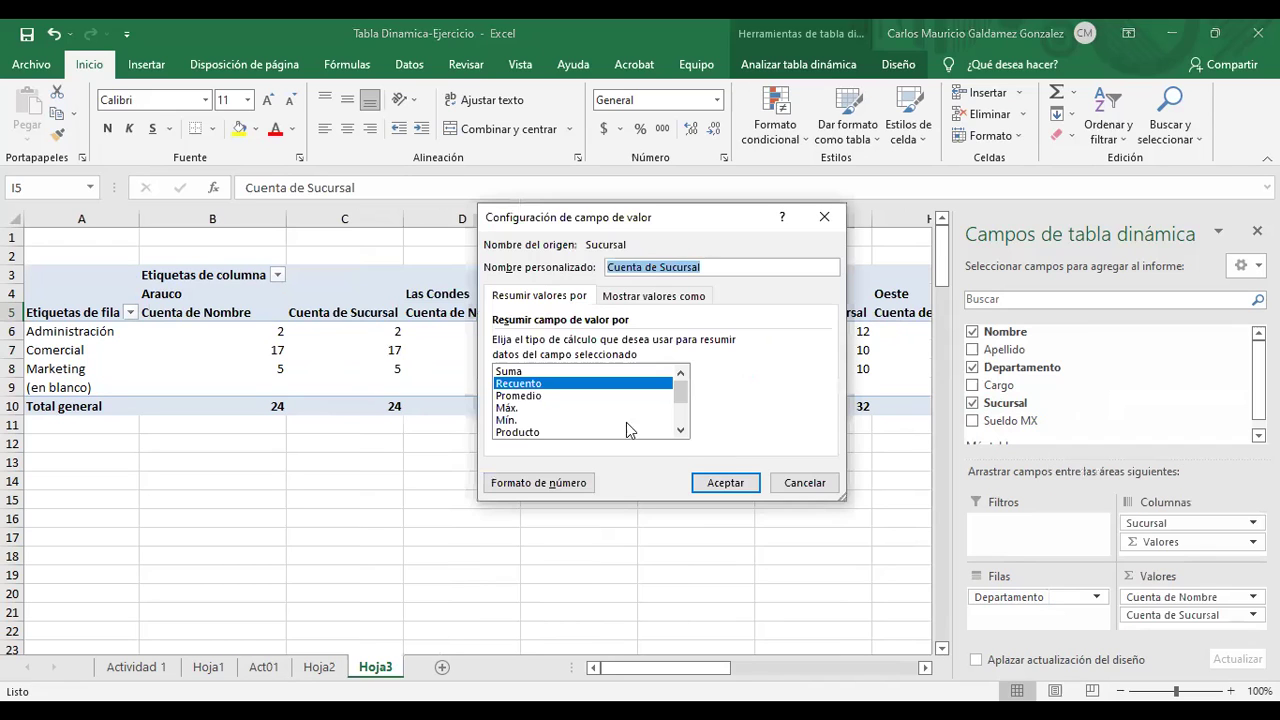
click(527, 396)
click(725, 484)
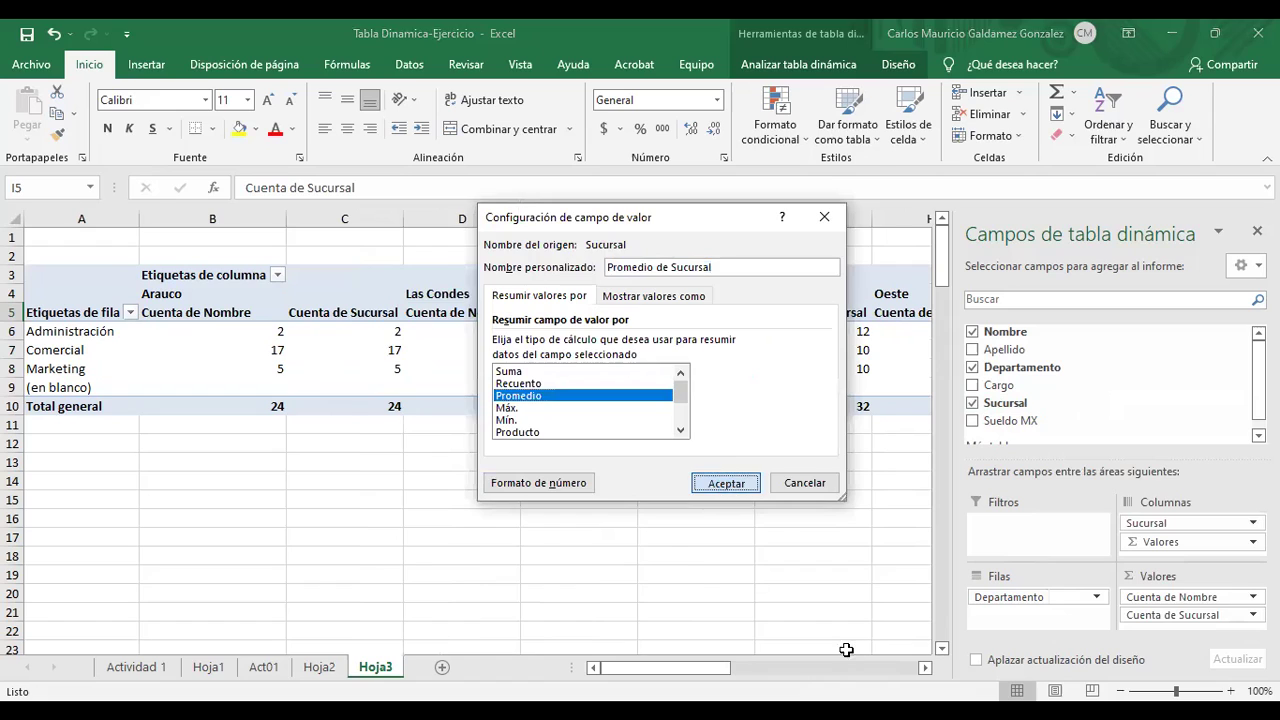
click(1172, 620)
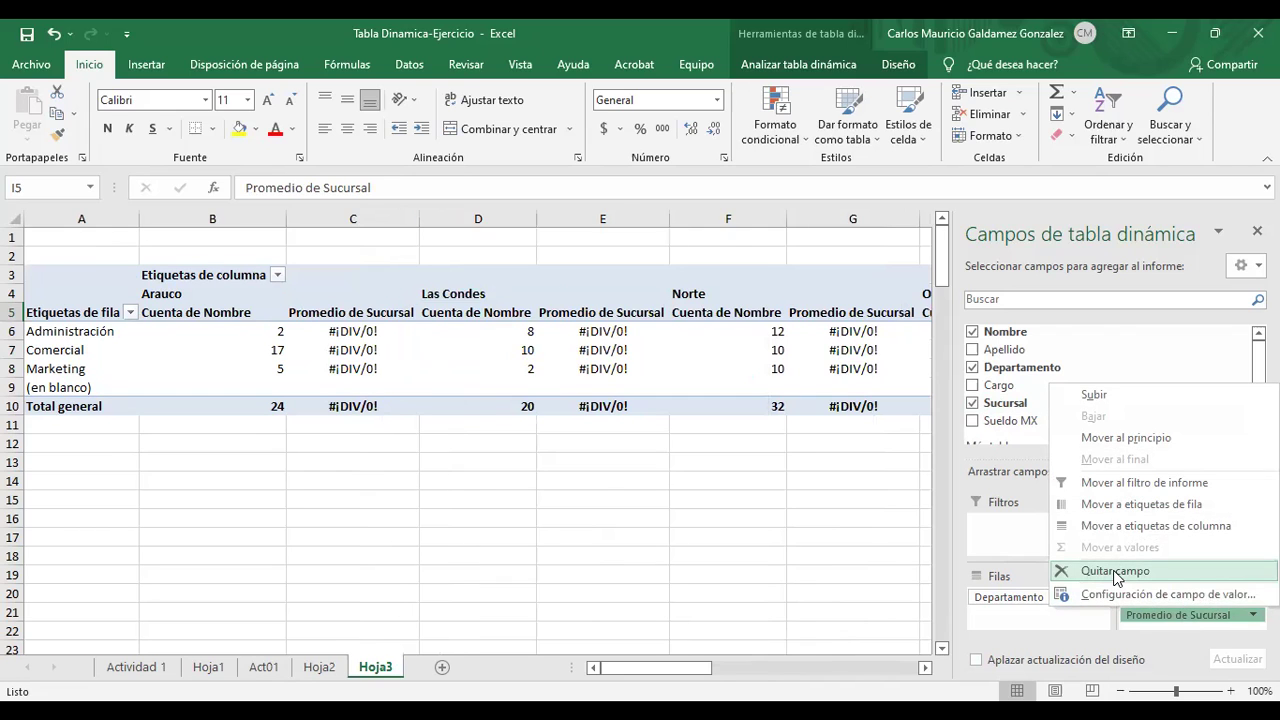
click(1116, 578)
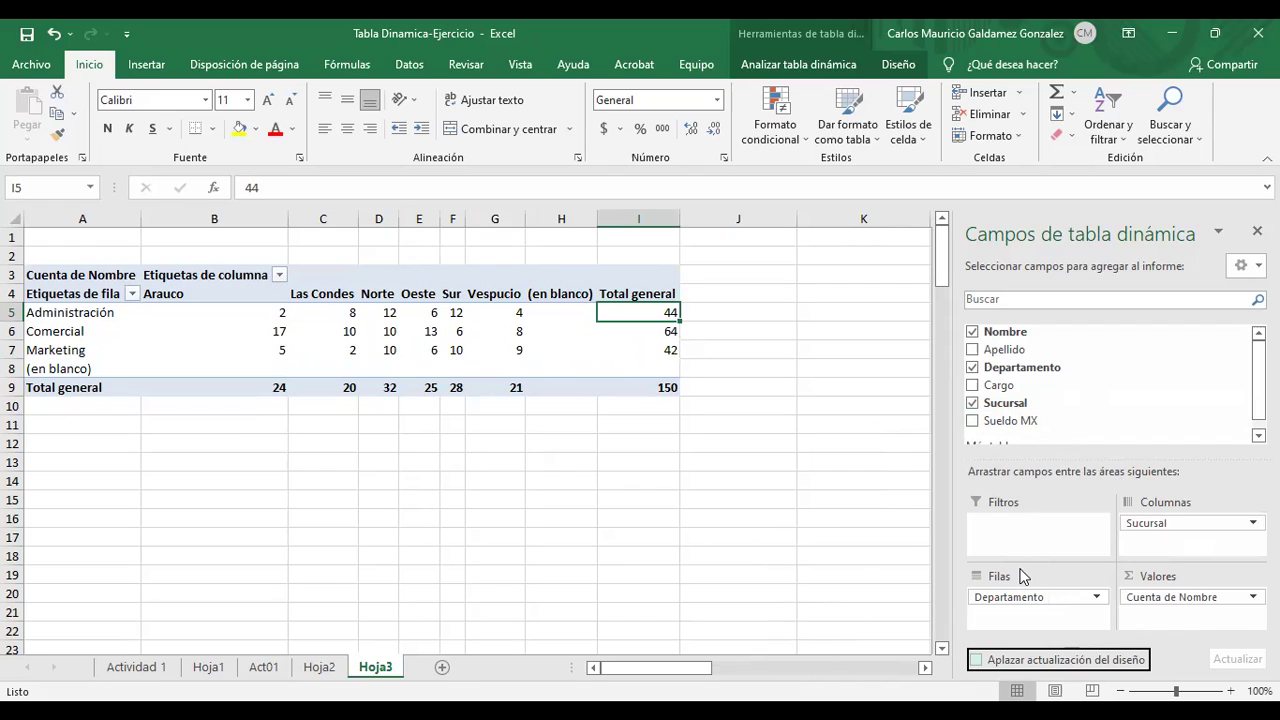
- Fill the Tabla dinámica 2 task cell on Actividad 1 with yellow to mark it as done
drag(265, 310, 654, 374)
click(136, 667)
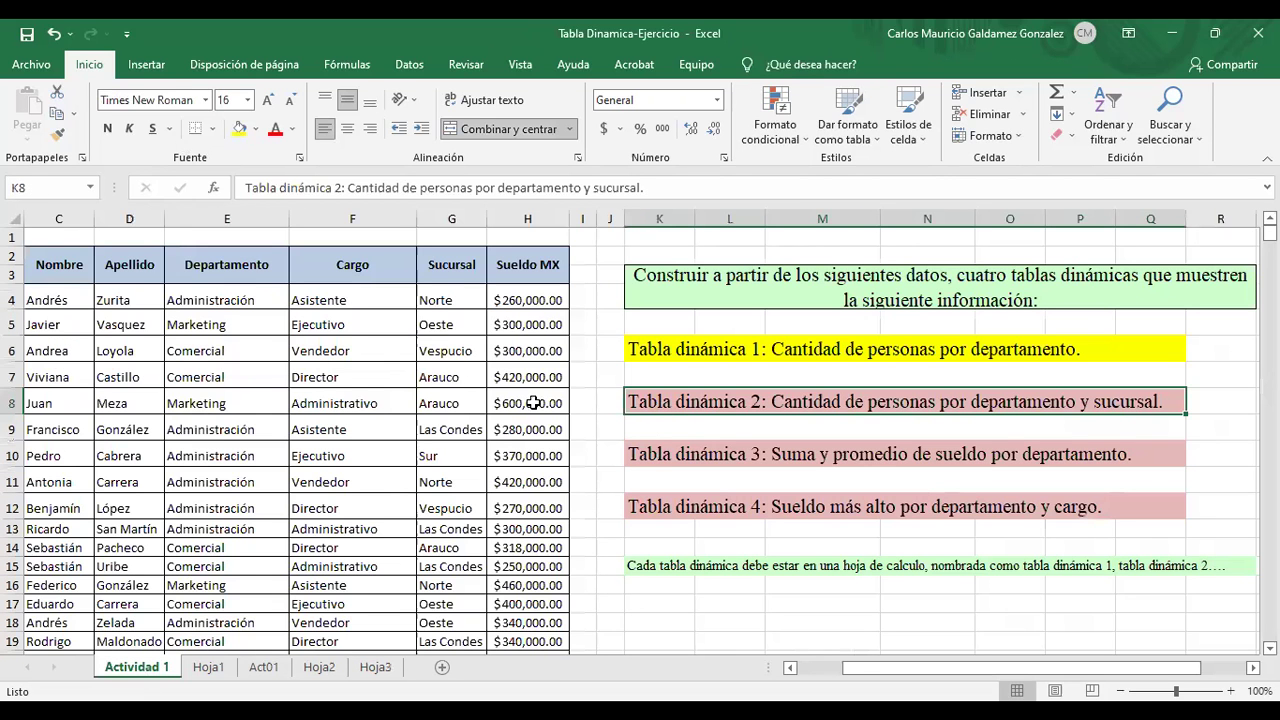
key(F4)
click(688, 462)
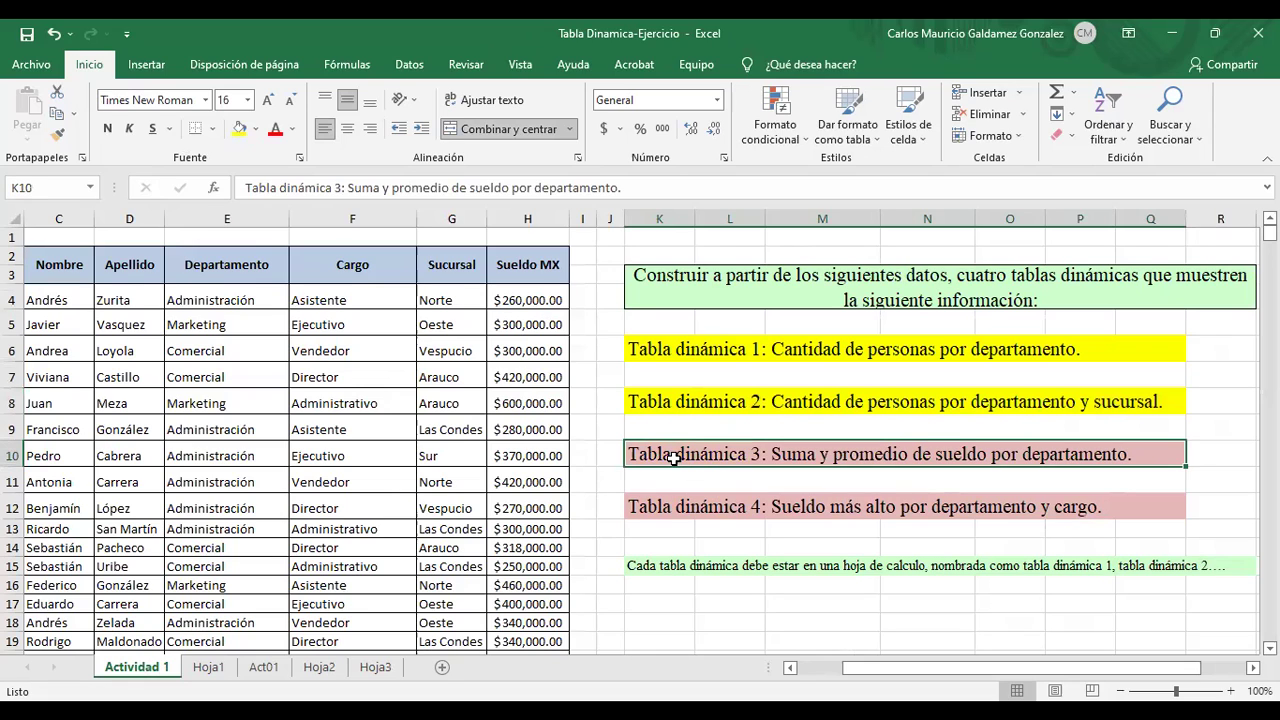
click(700, 507)
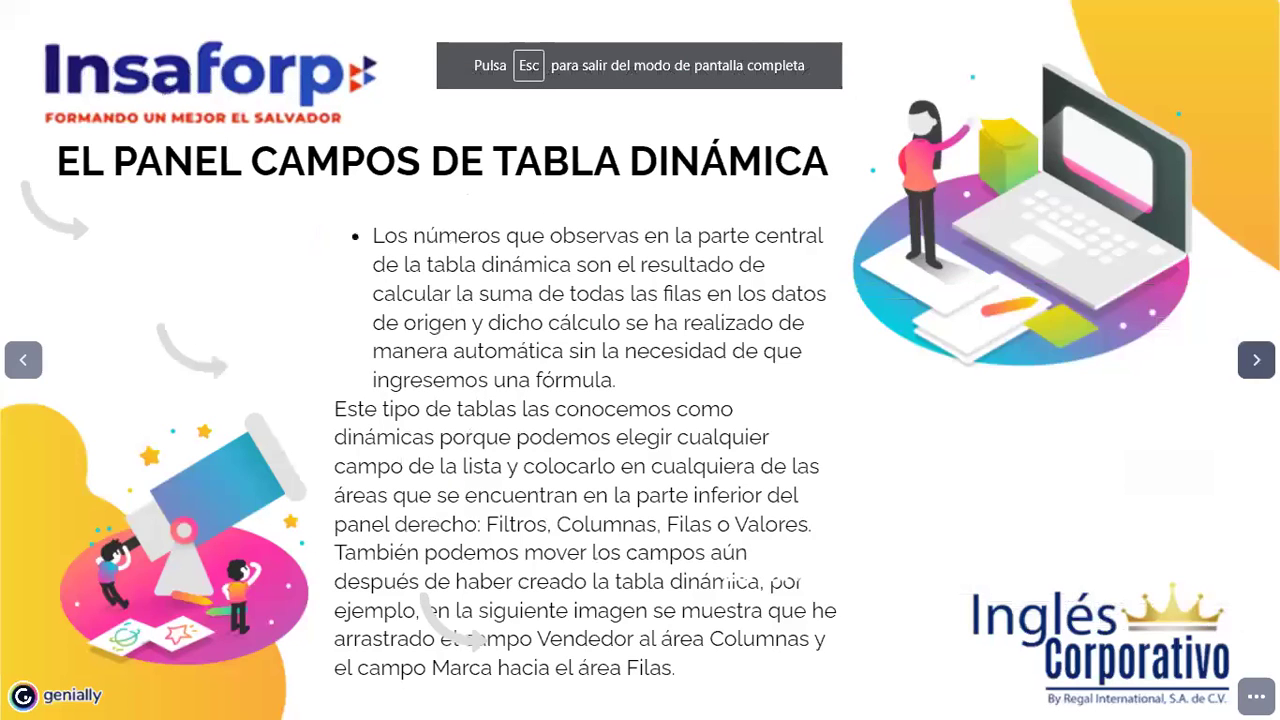
key(Right)
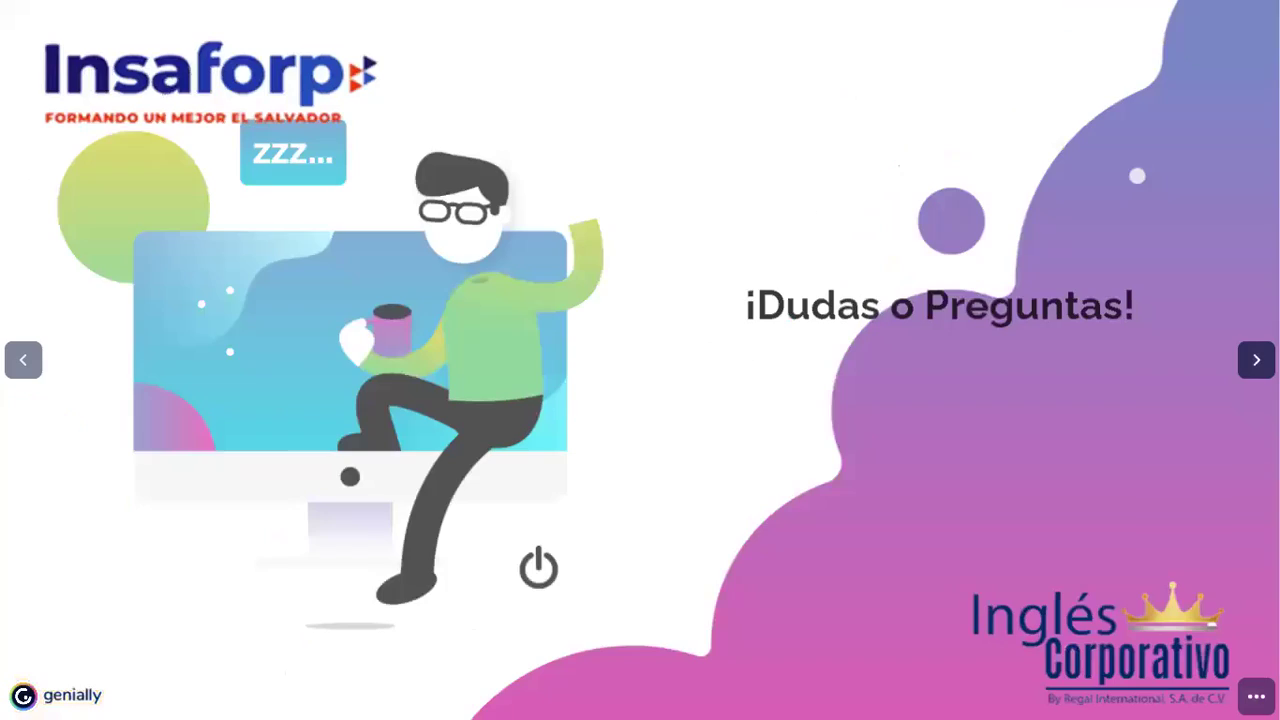